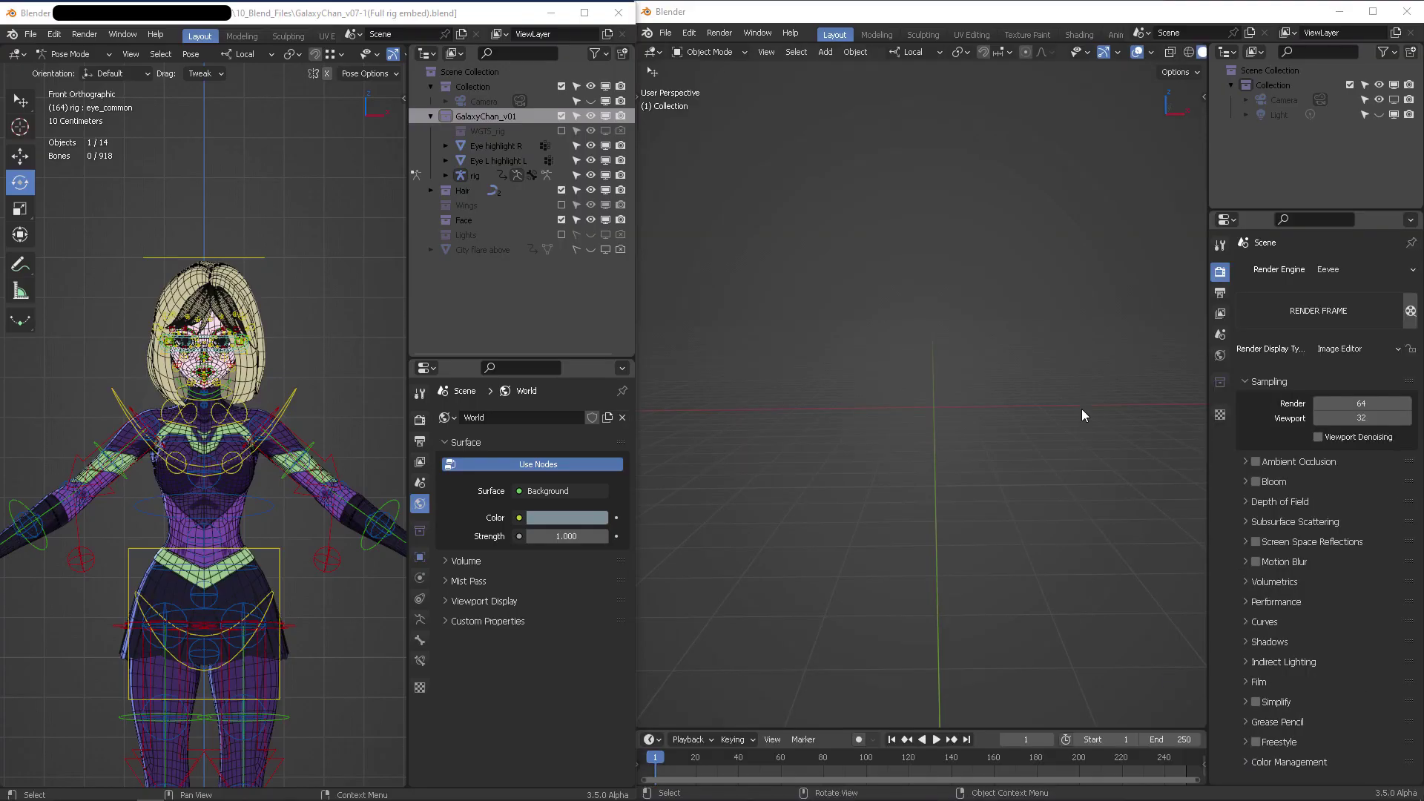
Frame the whole posed GalaxyChan character in a perspective view
left_click(464, 12)
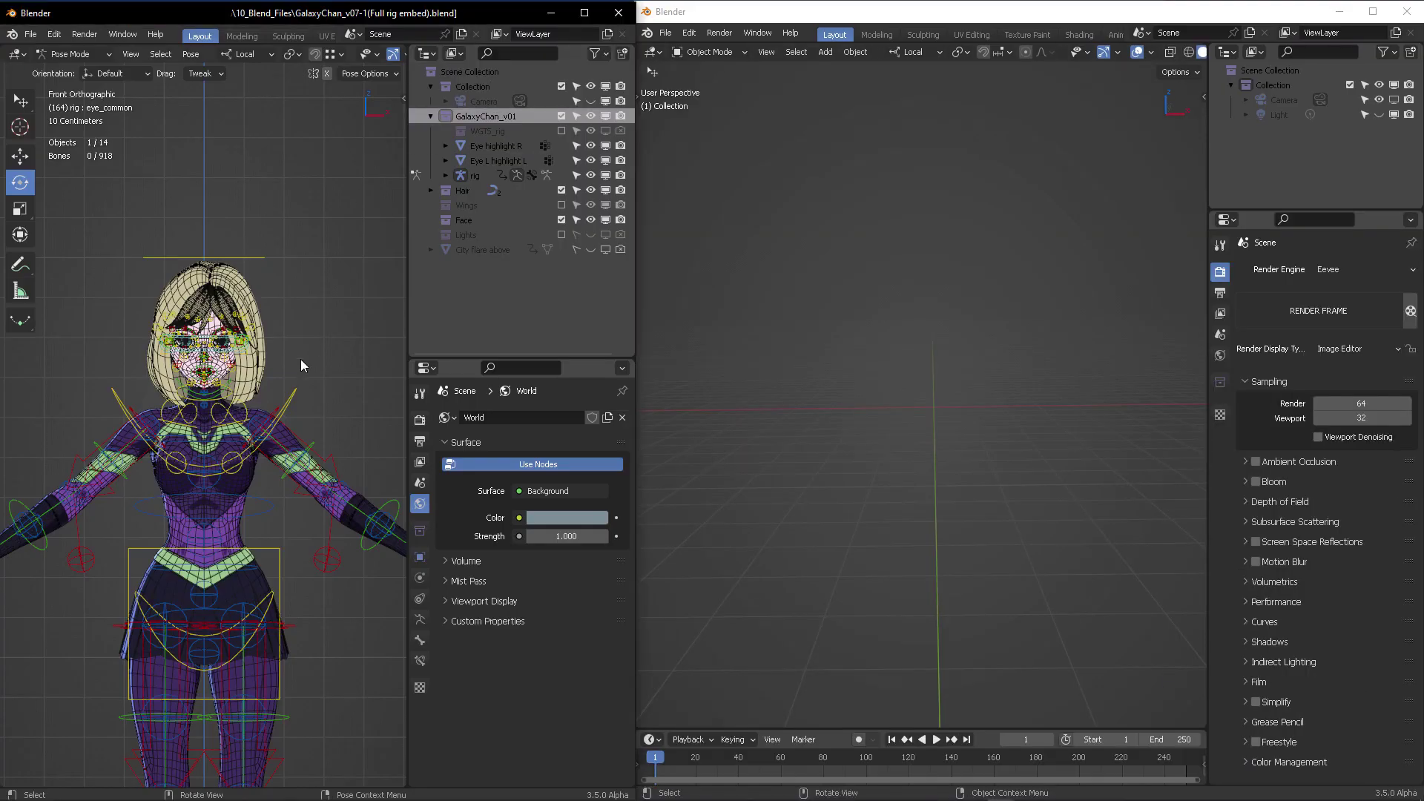
middle_click_drag(295, 367, 292, 221, "shift")
scroll(292, 333, "down", 6)
scroll(315, 292, "up", 4)
mouse_move(315, 292)
middle_mouse_down()
mouse_move(268, 342)
mouse_move(273, 301)
middle_mouse_up()
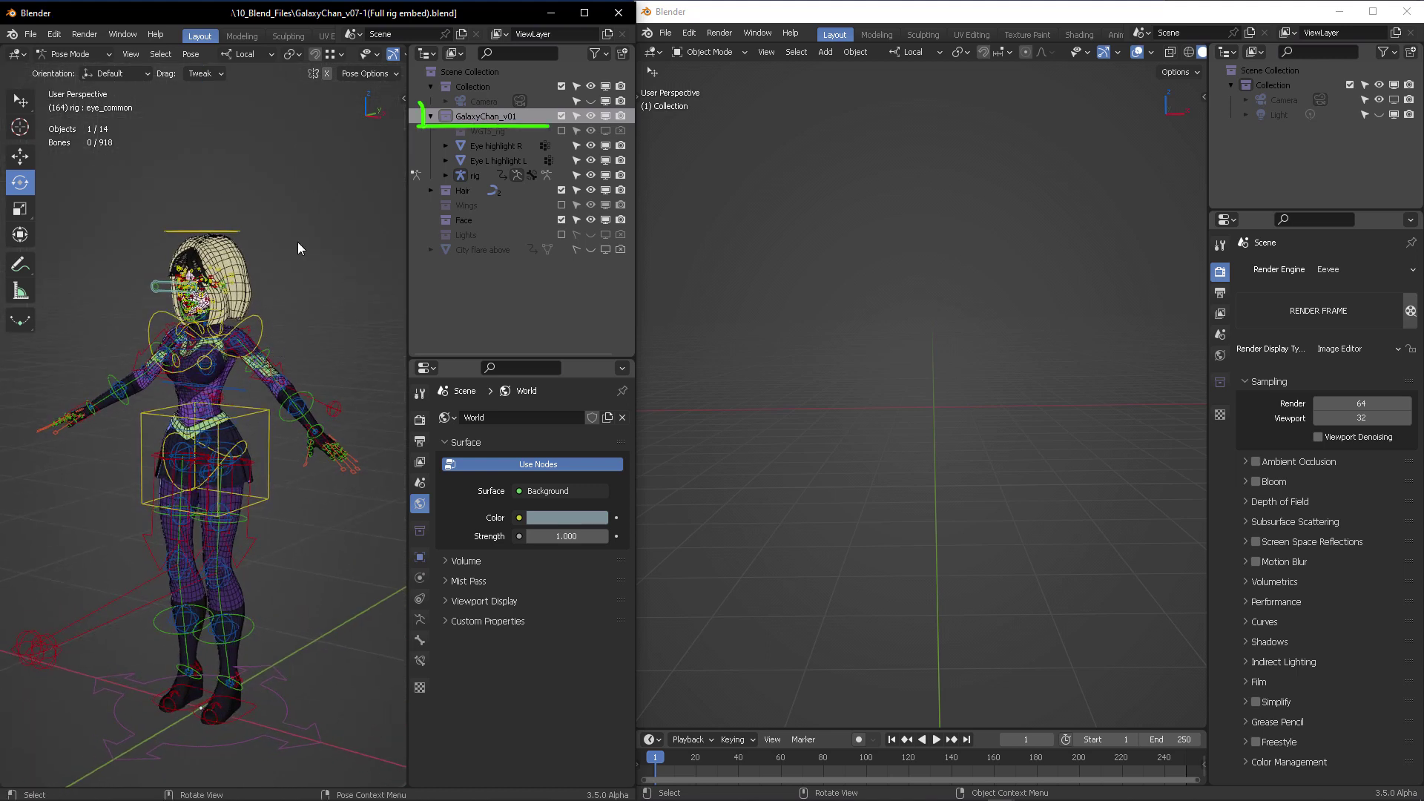
Switch to Object Mode and test-move the rig, cancelling so it stays at the origin
key("ctrl+Tab")
left_click(172, 241)
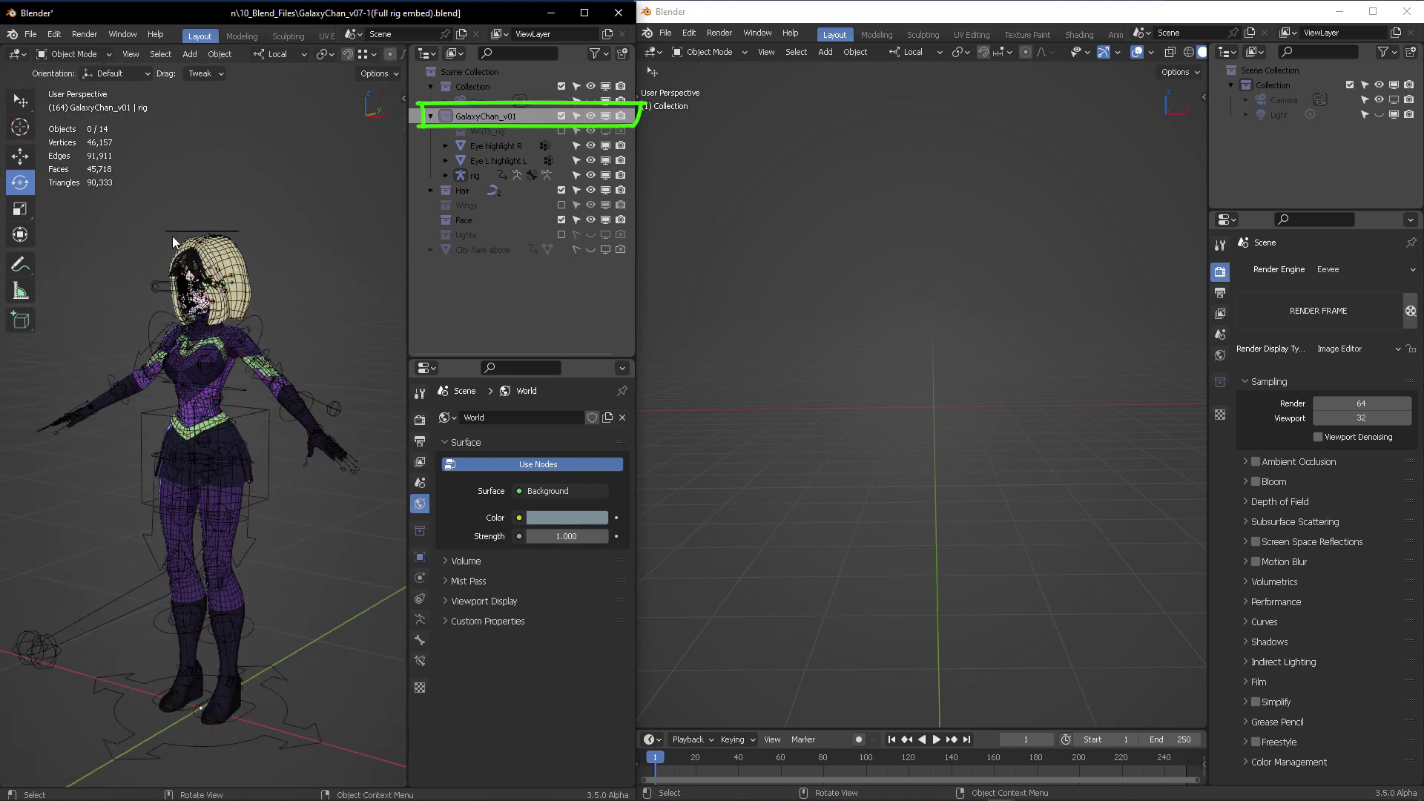
left_click(284, 695)
scroll(282, 662, "down", 2)
key("g")
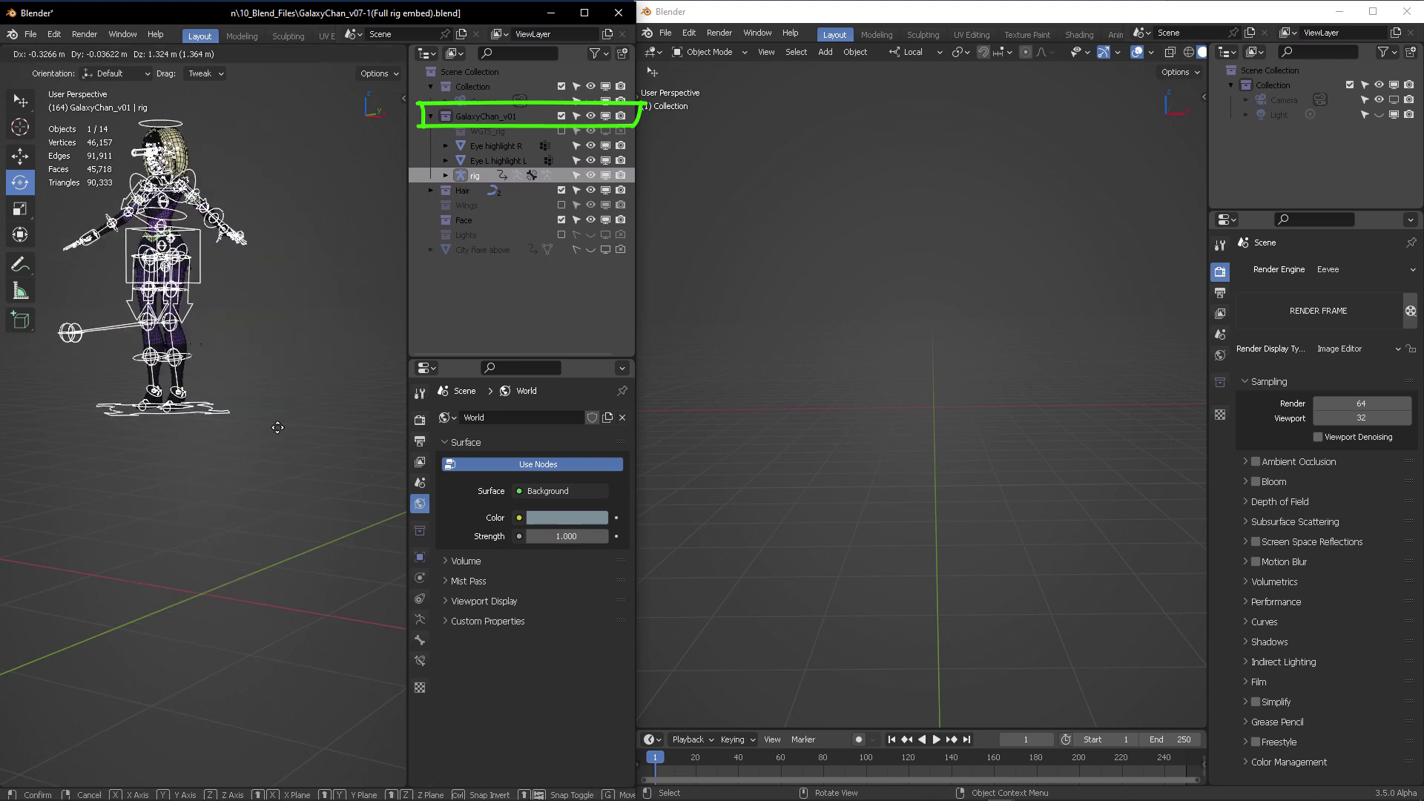
key("Escape")
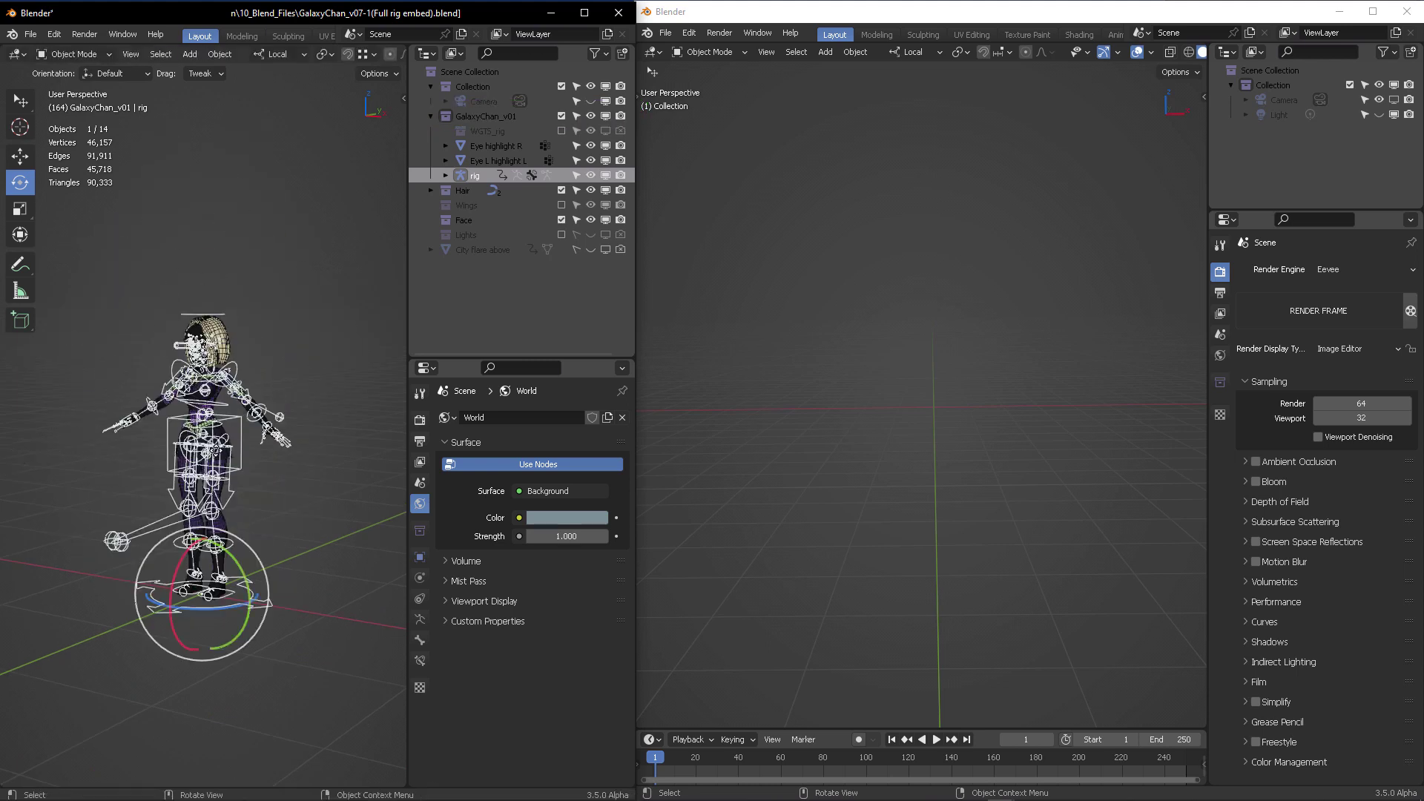
left_click(240, 405)
scroll(308, 399, "up", 5)
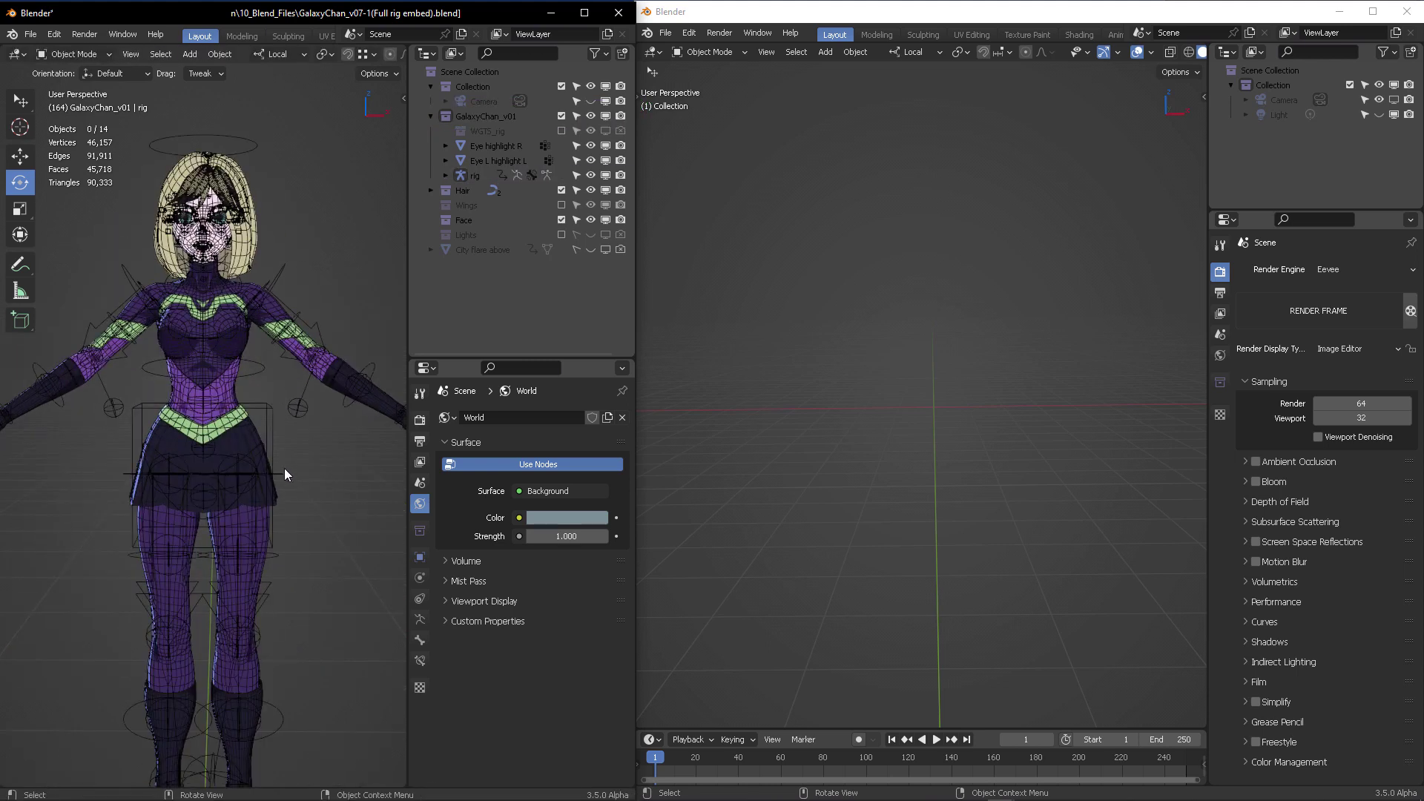
left_click(264, 422)
In Pose Mode, test-grab the torso bone, cancel it, and return to Object Mode
key("ctrl+Tab")
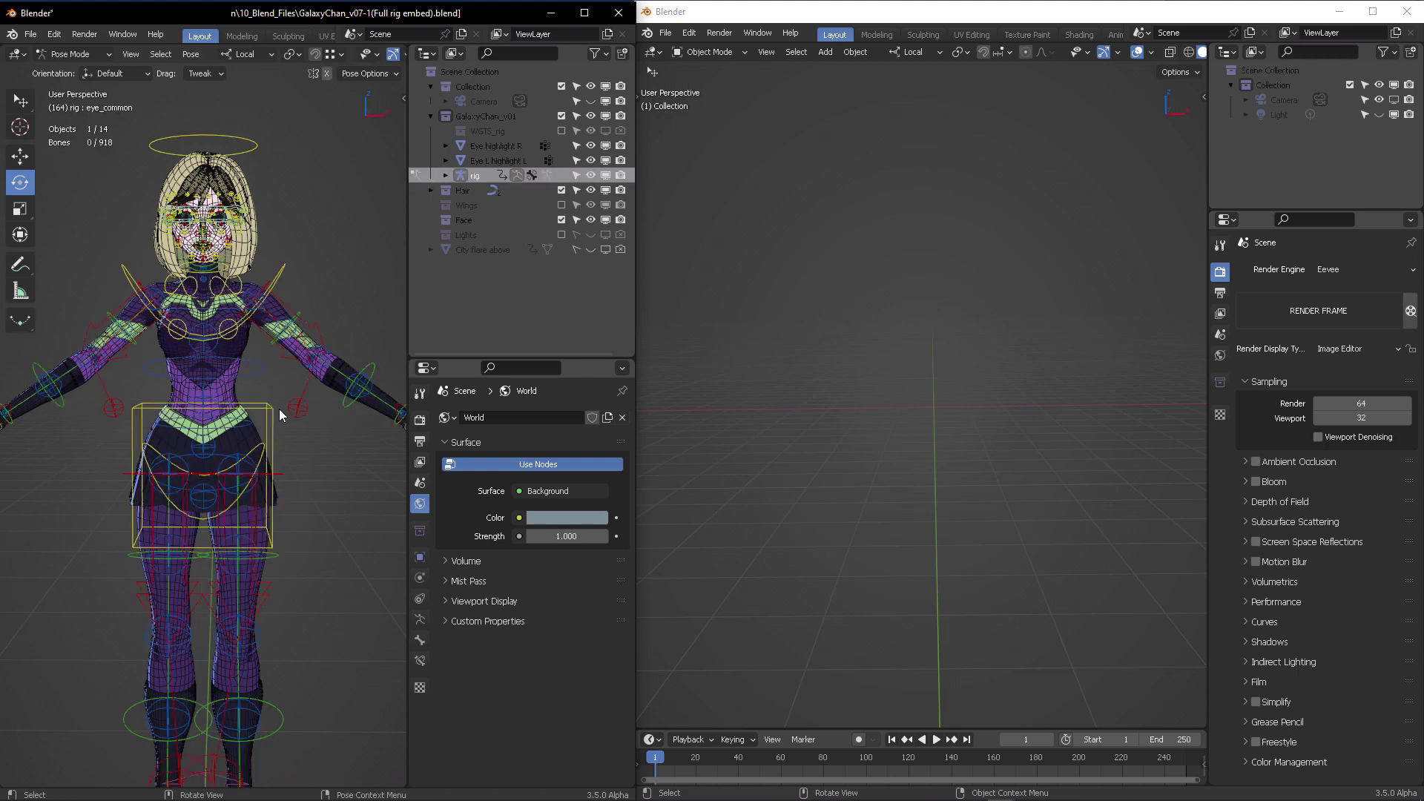
left_click(269, 408)
key("g")
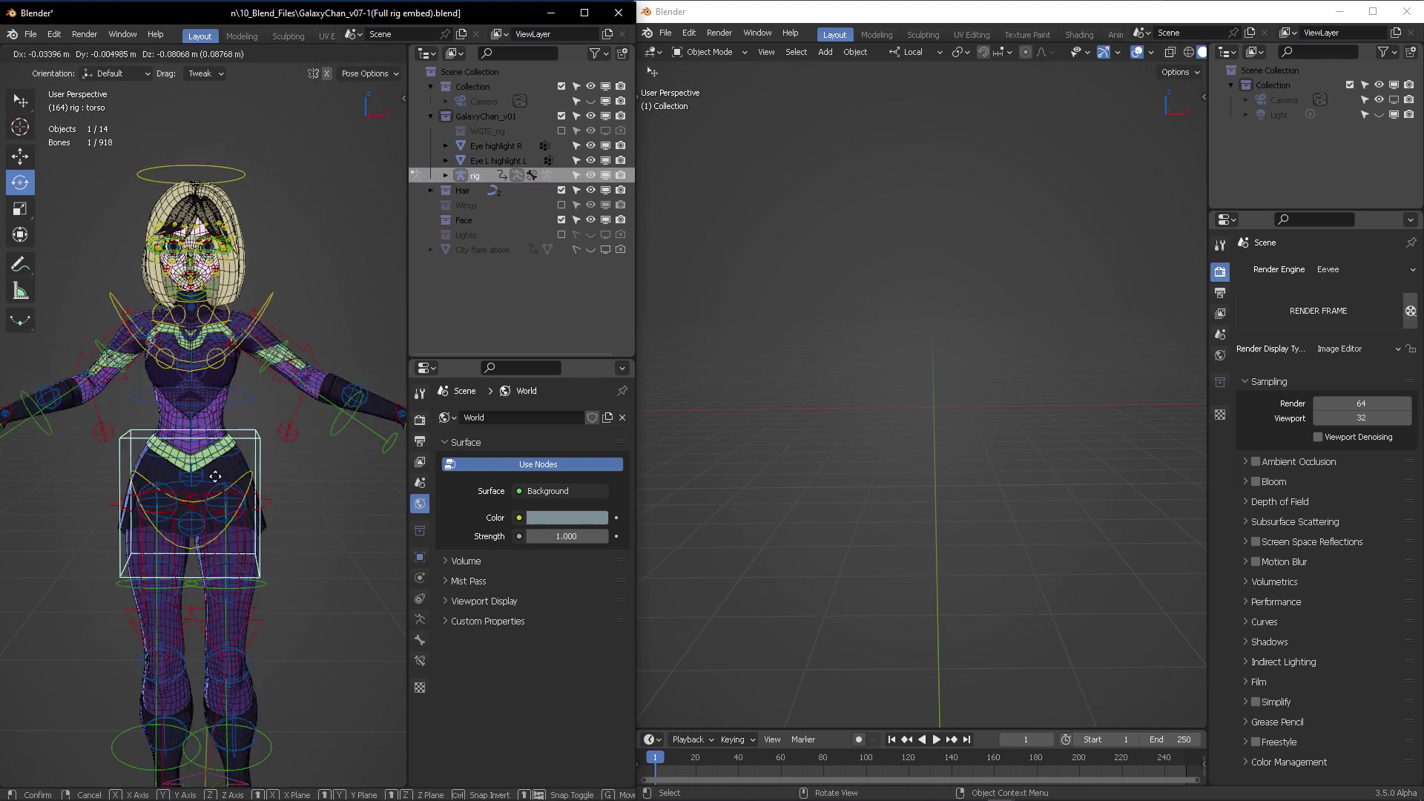
key("Escape")
left_click(335, 256)
middle_click_drag(338, 273, 296, 270)
key("ctrl+Tab")
left_click(238, 231)
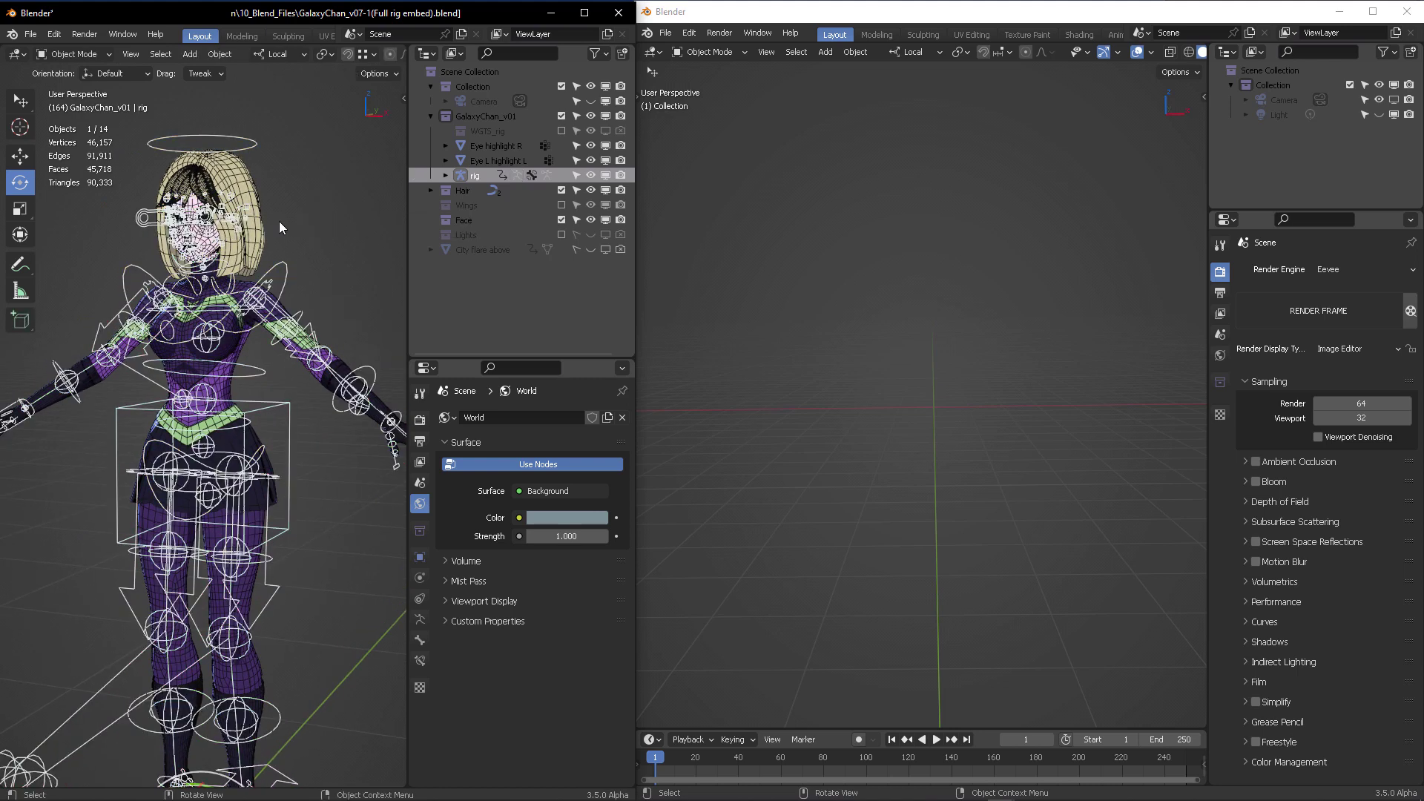
Inspect the rig's contents in the Outliner, expanding and collapsing it
double_click(482, 116)
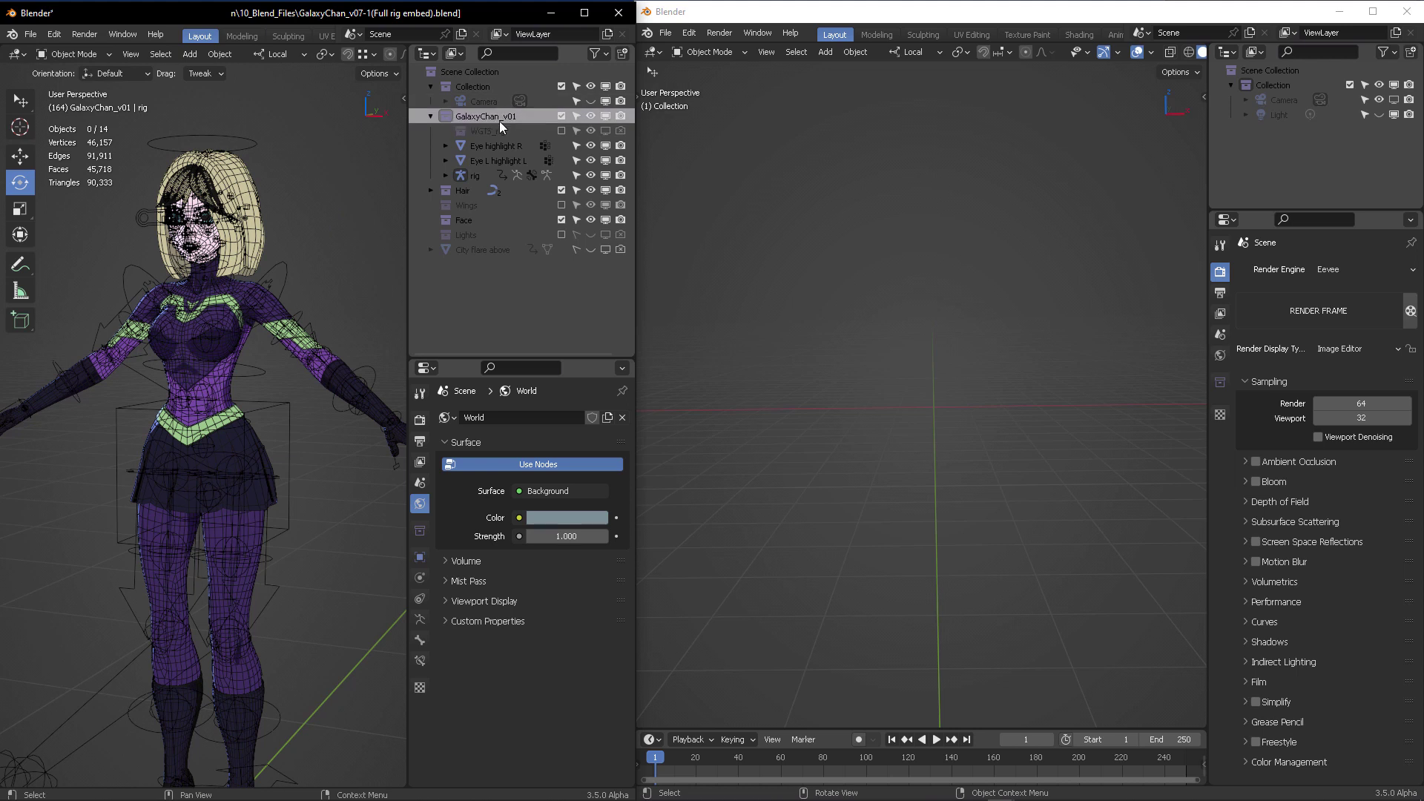
left_click(474, 176)
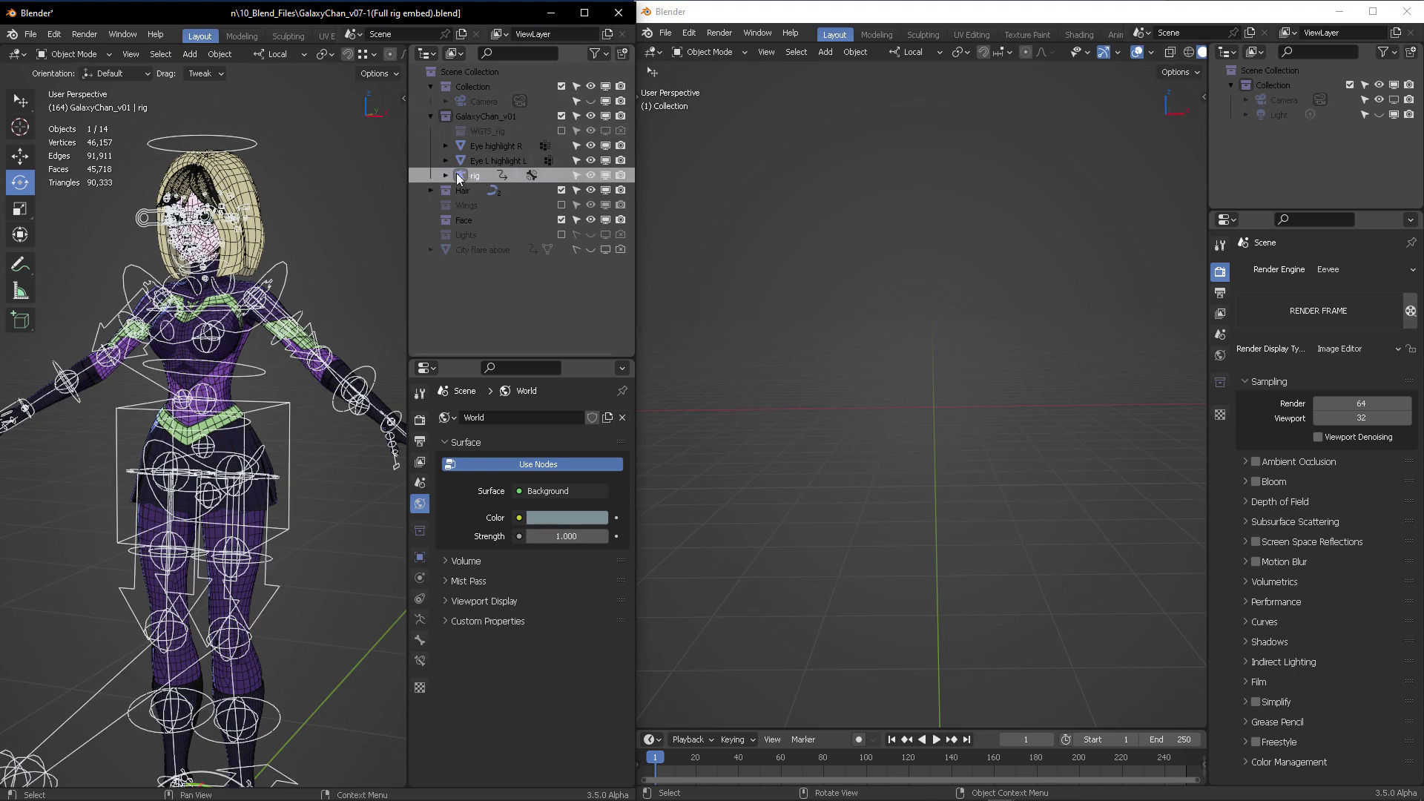
left_click(445, 176)
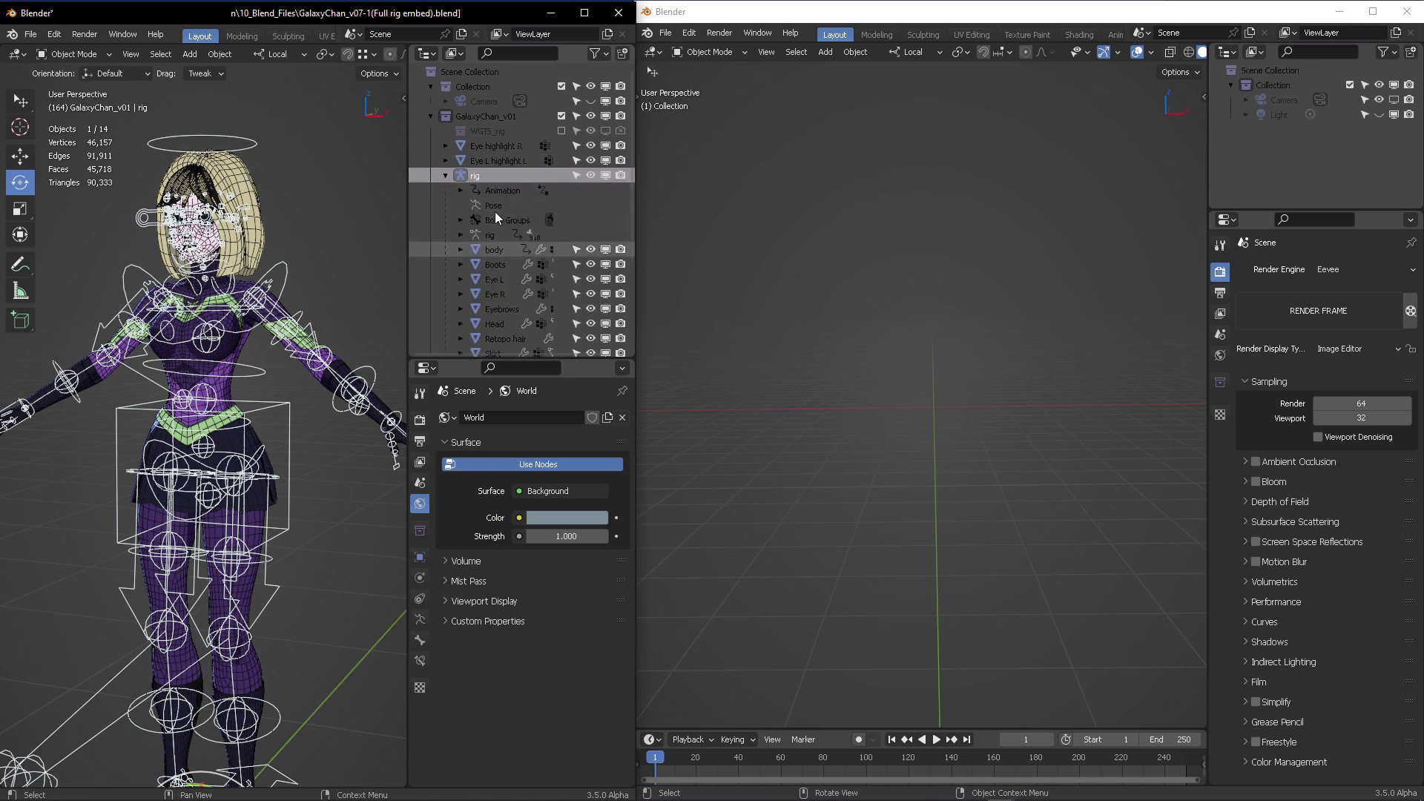
left_click(447, 175)
left_click(475, 275)
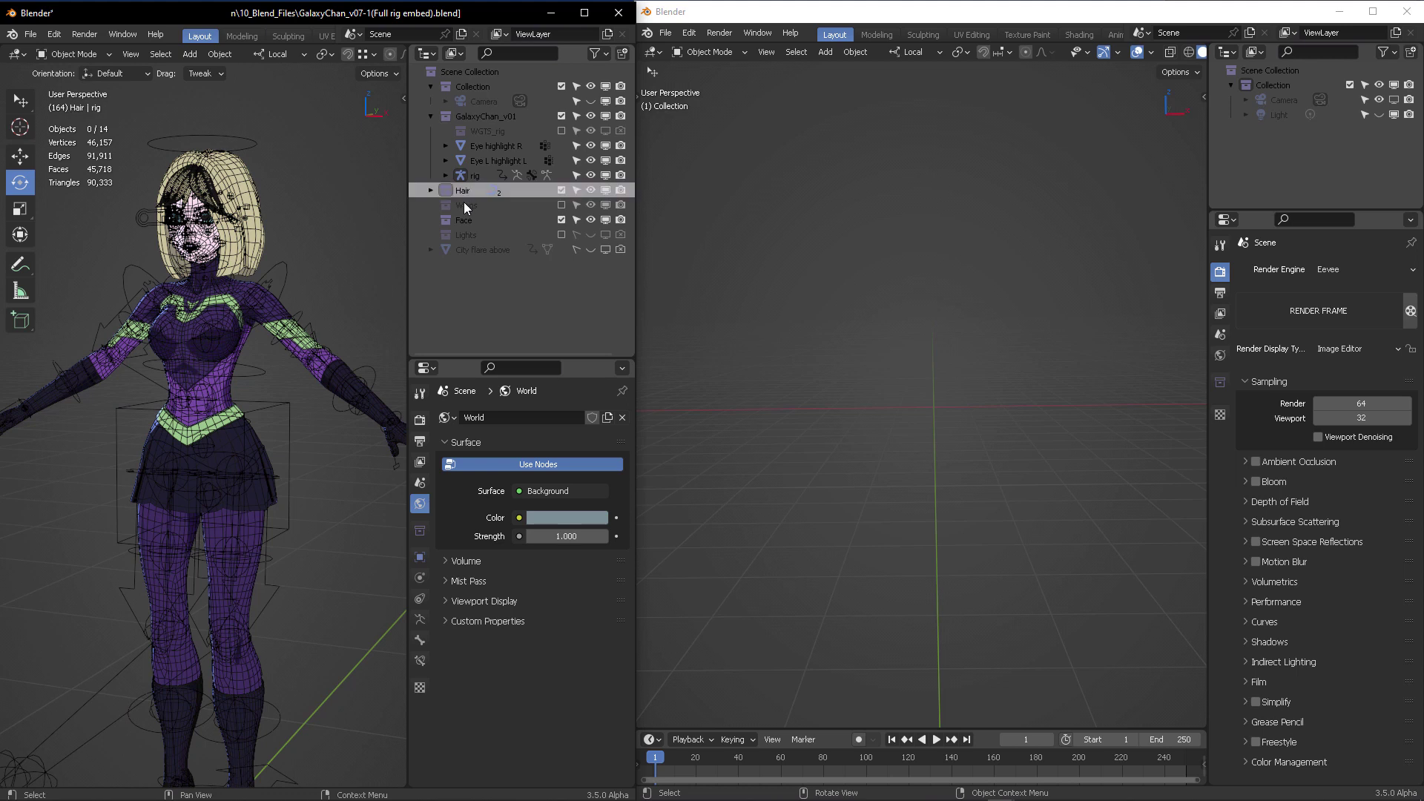
Move the hair, wings, face, lights and Camera into Collection, then collapse it
left_click_drag(464, 245, 482, 102)
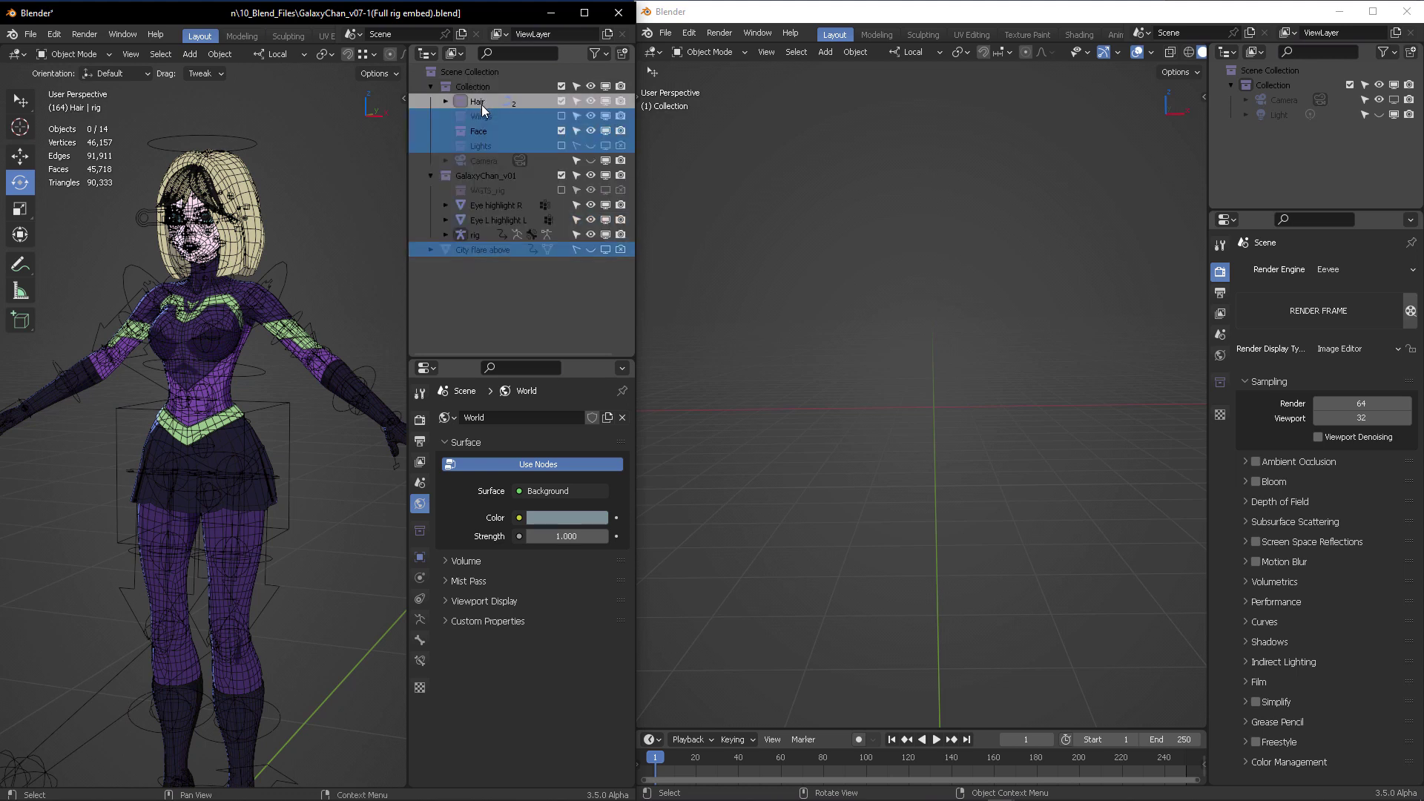
left_click(475, 160)
left_click_drag(488, 163, 483, 88)
left_click(429, 86)
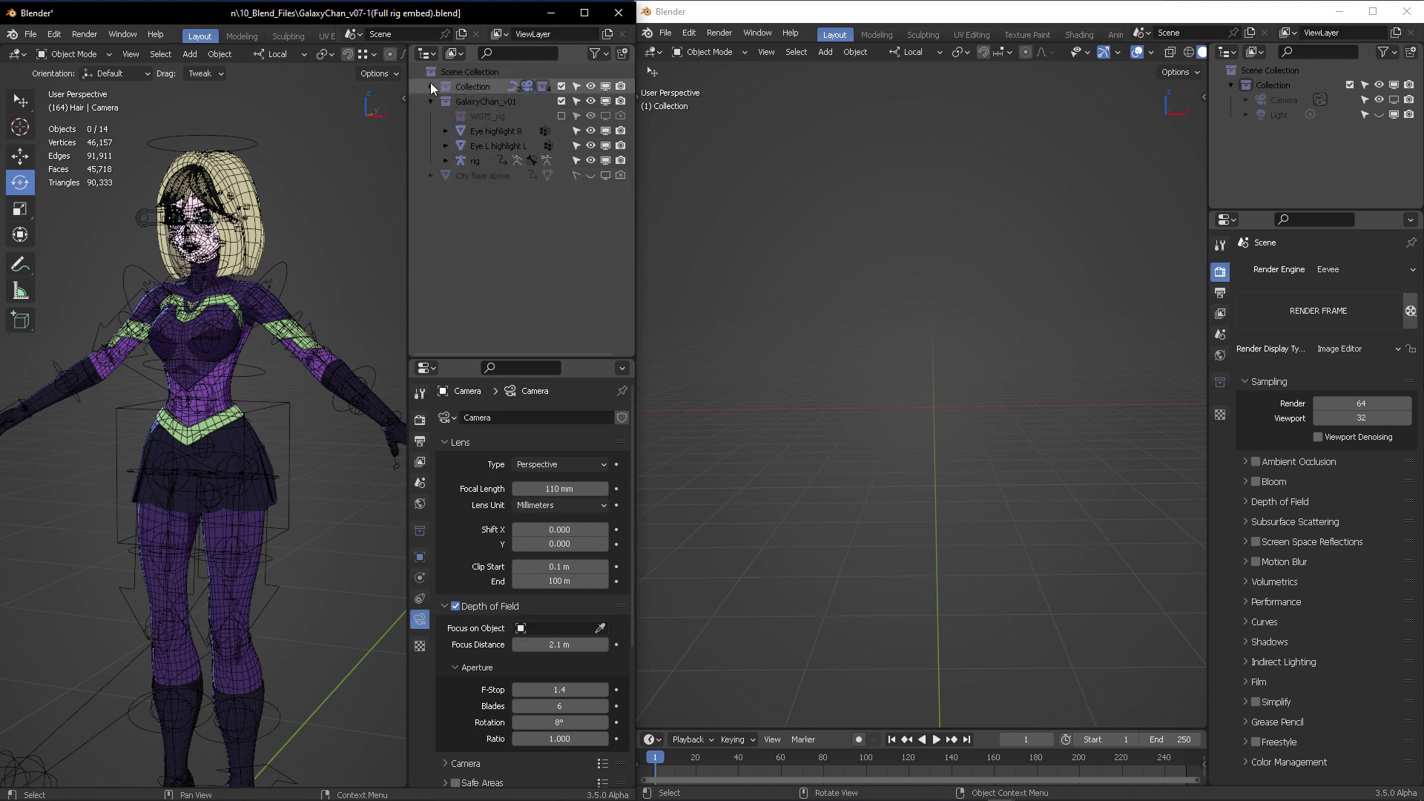
left_click(500, 100)
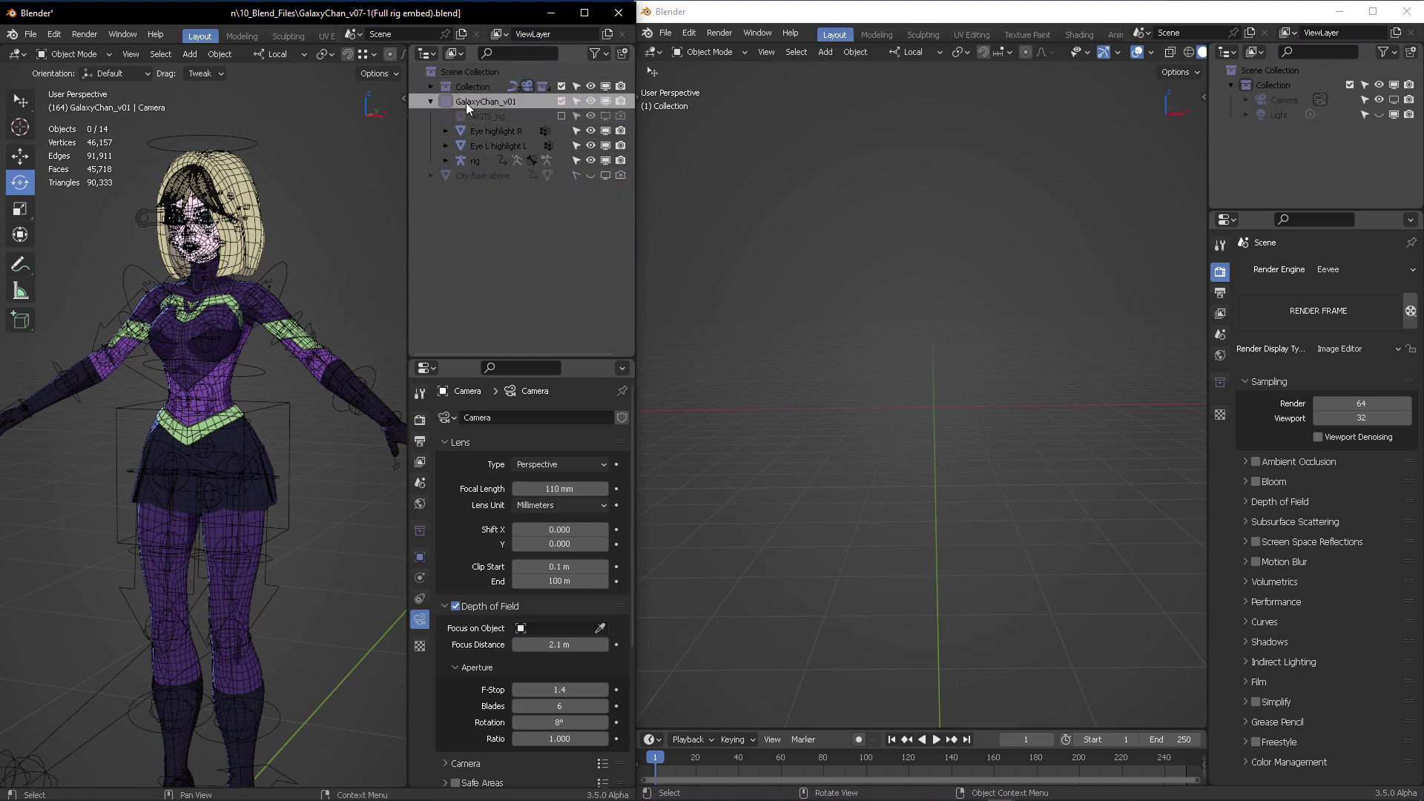
Tag GalaxyChan_v01 green and move City flare above into Collection
right_click(443, 99)
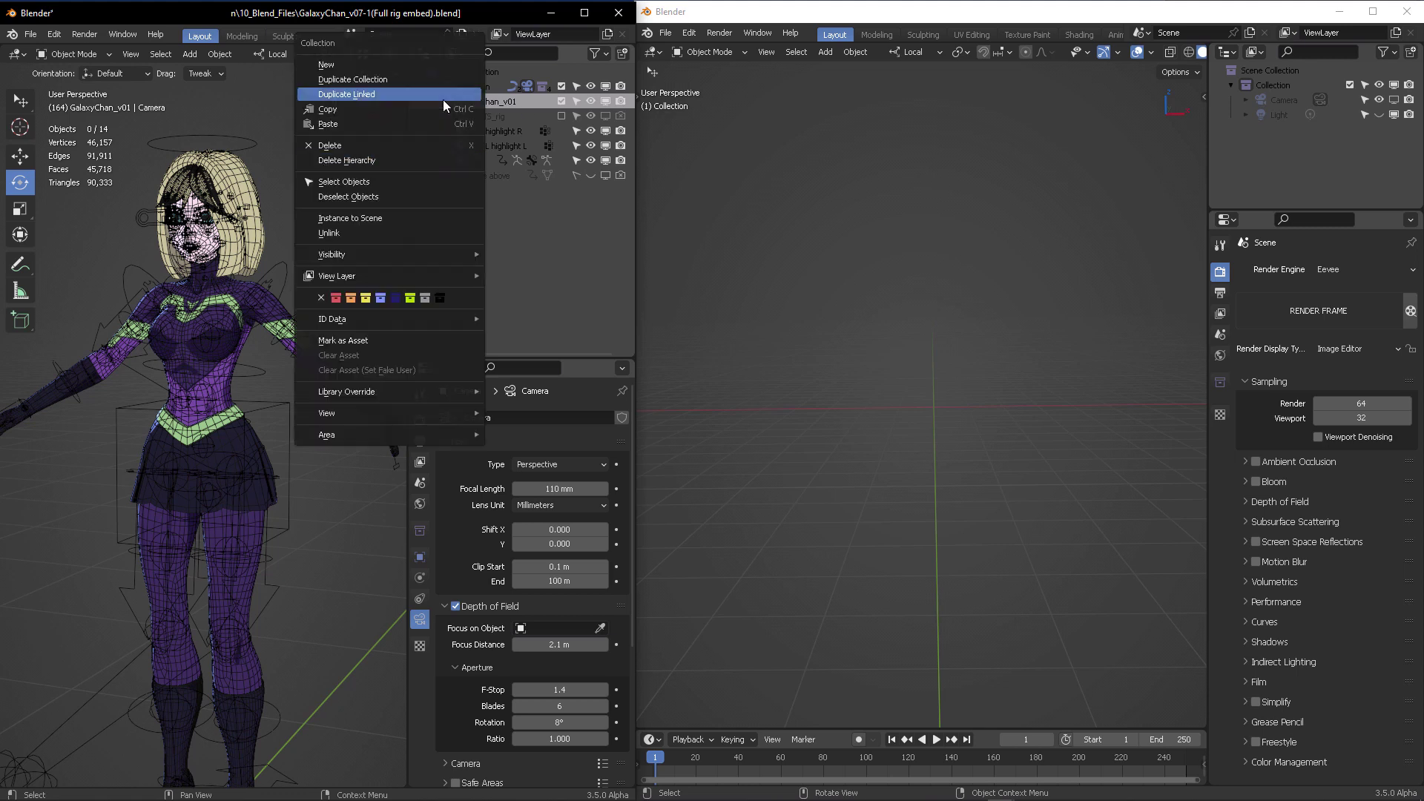
left_click(411, 297)
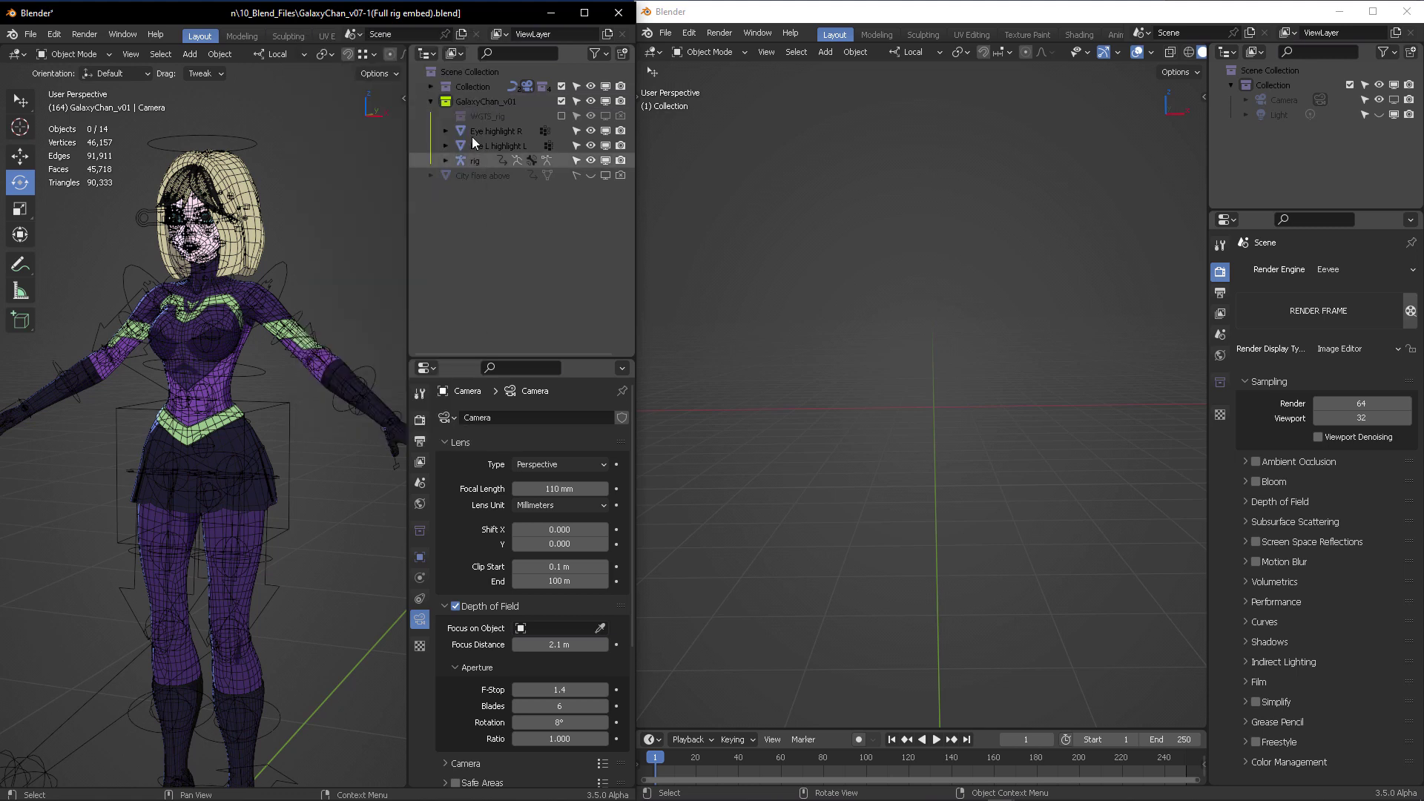
left_click_drag(474, 176, 465, 90)
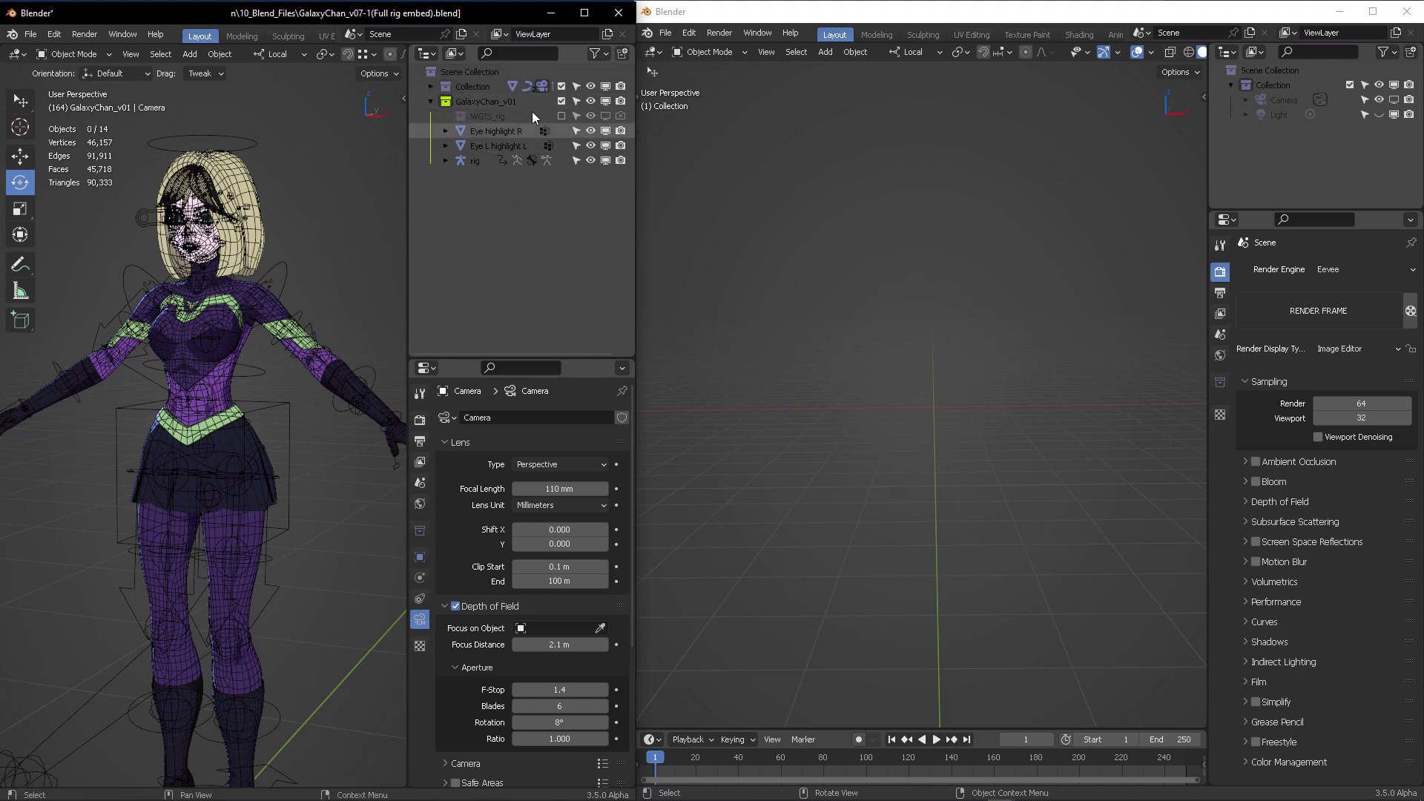
Turn off viewport overlays and orbit to an angled side view of the character
middle_click_drag(196, 254, 247, 251)
scroll(286, 54, "down", 5)
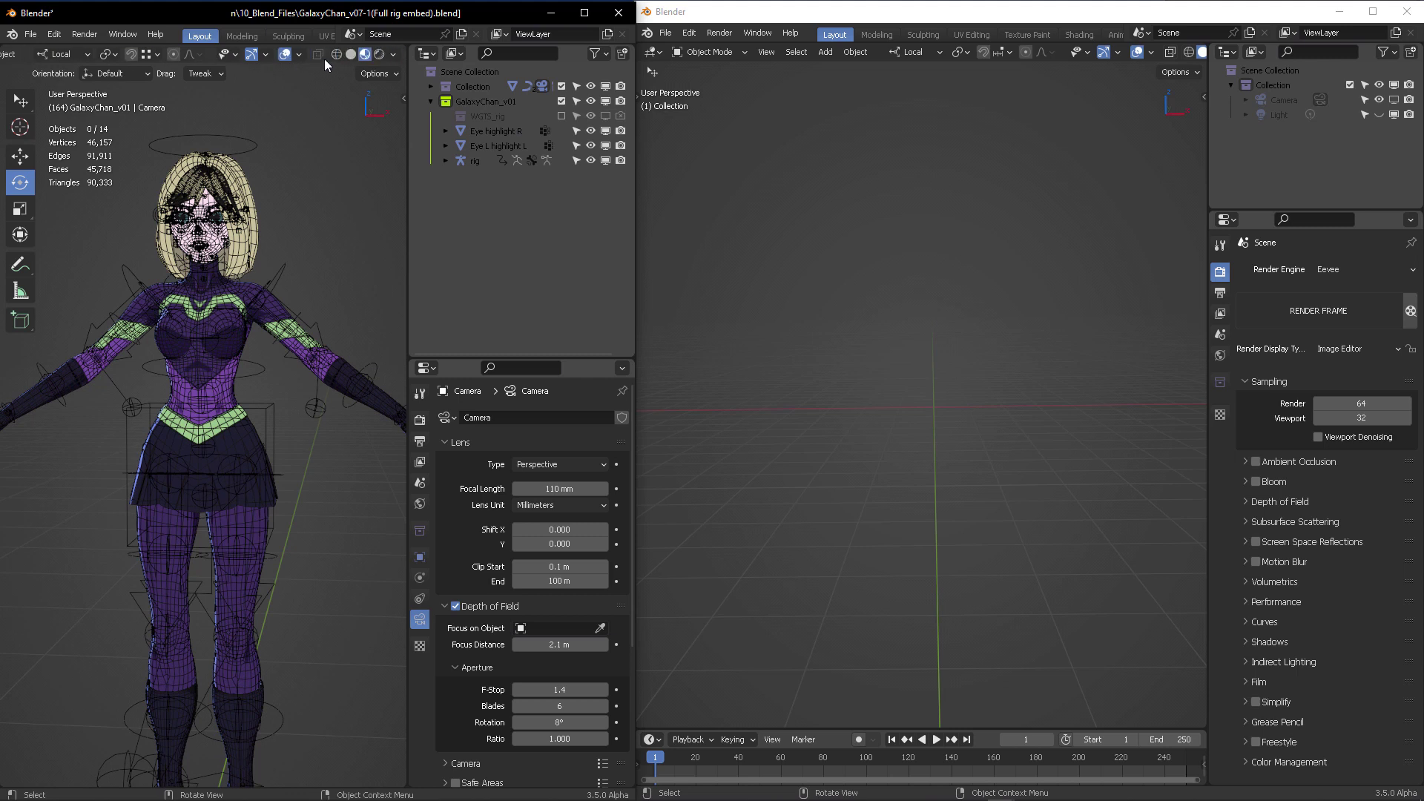
left_click(288, 51)
middle_click_drag(306, 171, 277, 180)
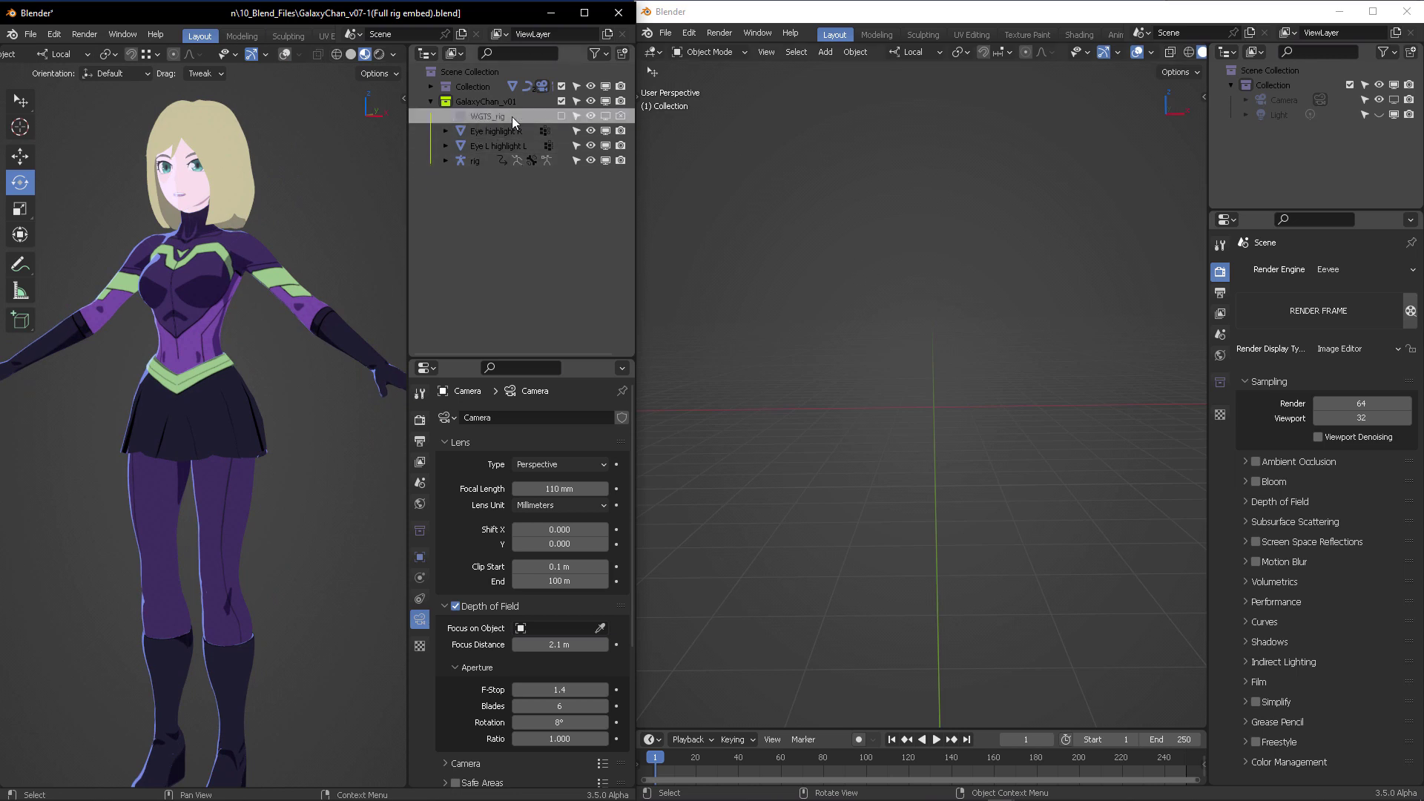
scroll(176, 31, "down", 5)
Switch to the Scripting workspace and load rig.001_ui.py in the Text Editor
scroll(181, 33, "down", 4)
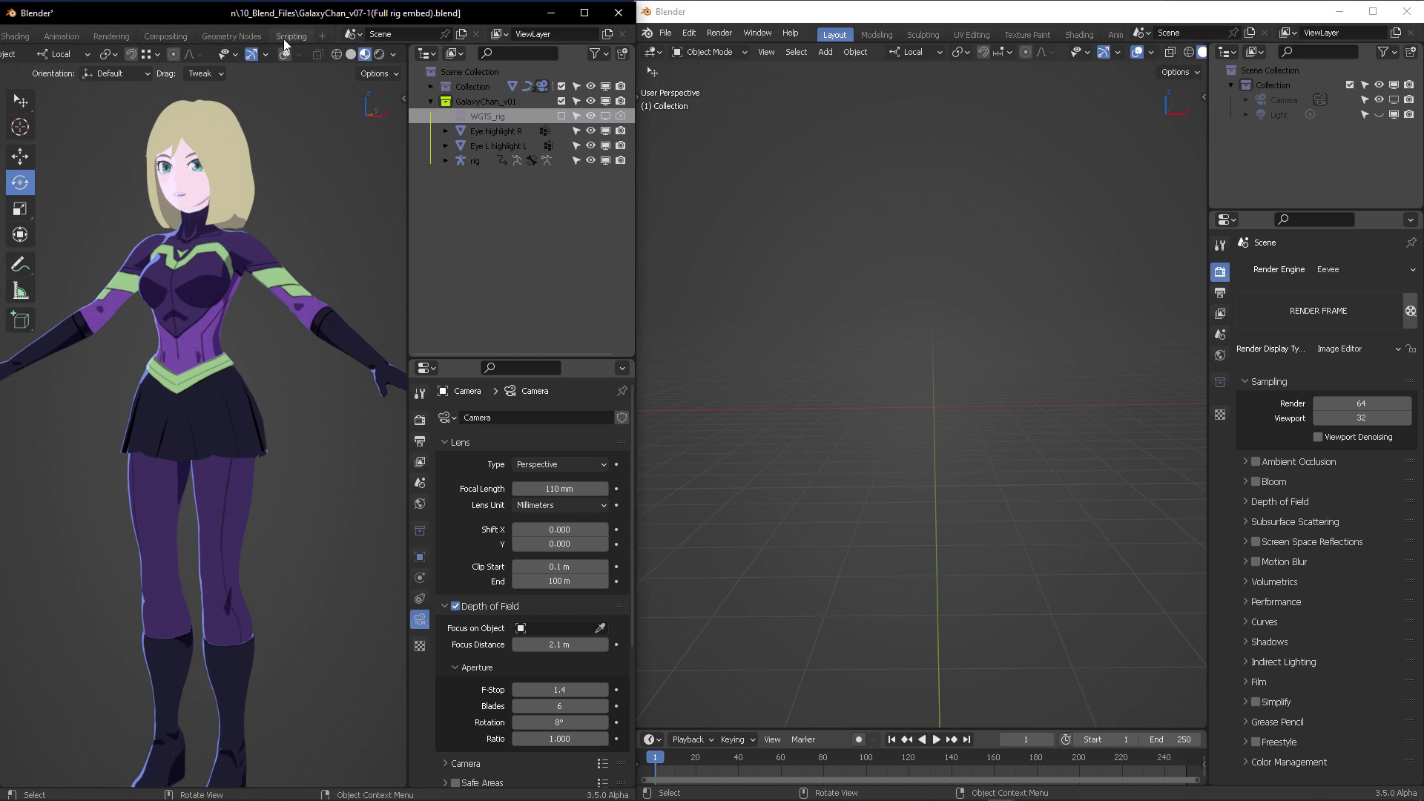
left_click(285, 37)
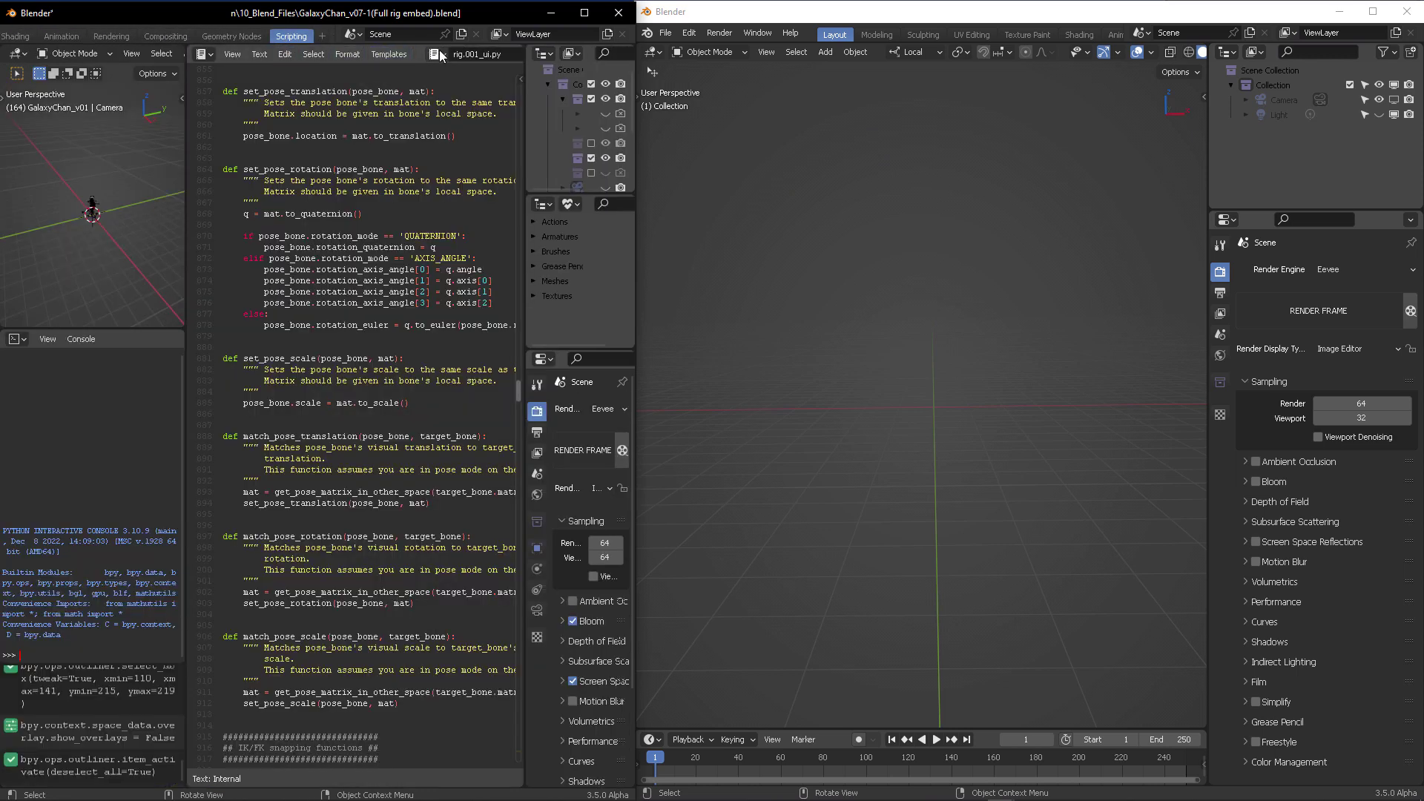
scroll(439, 55, "down", 4)
left_click(299, 54)
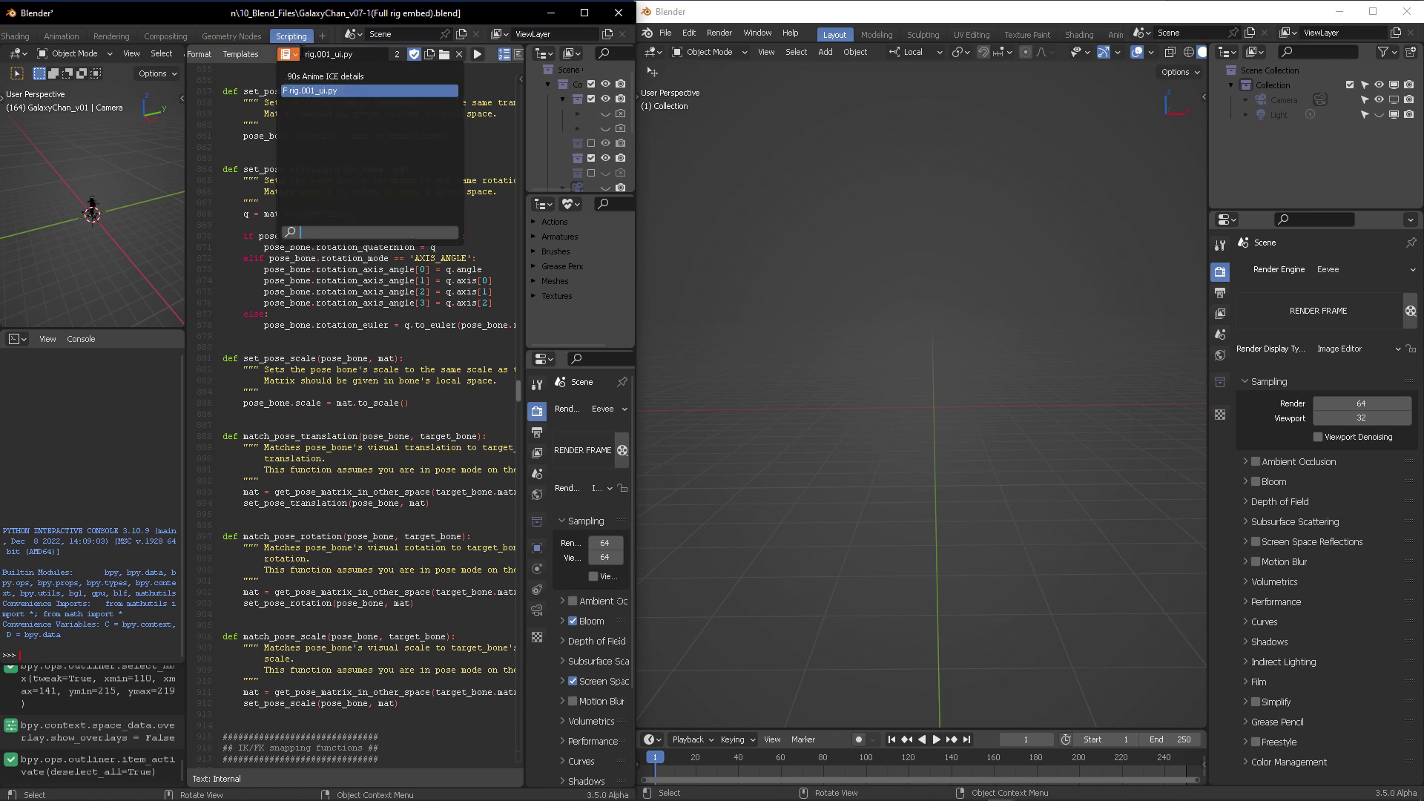
left_click(361, 92)
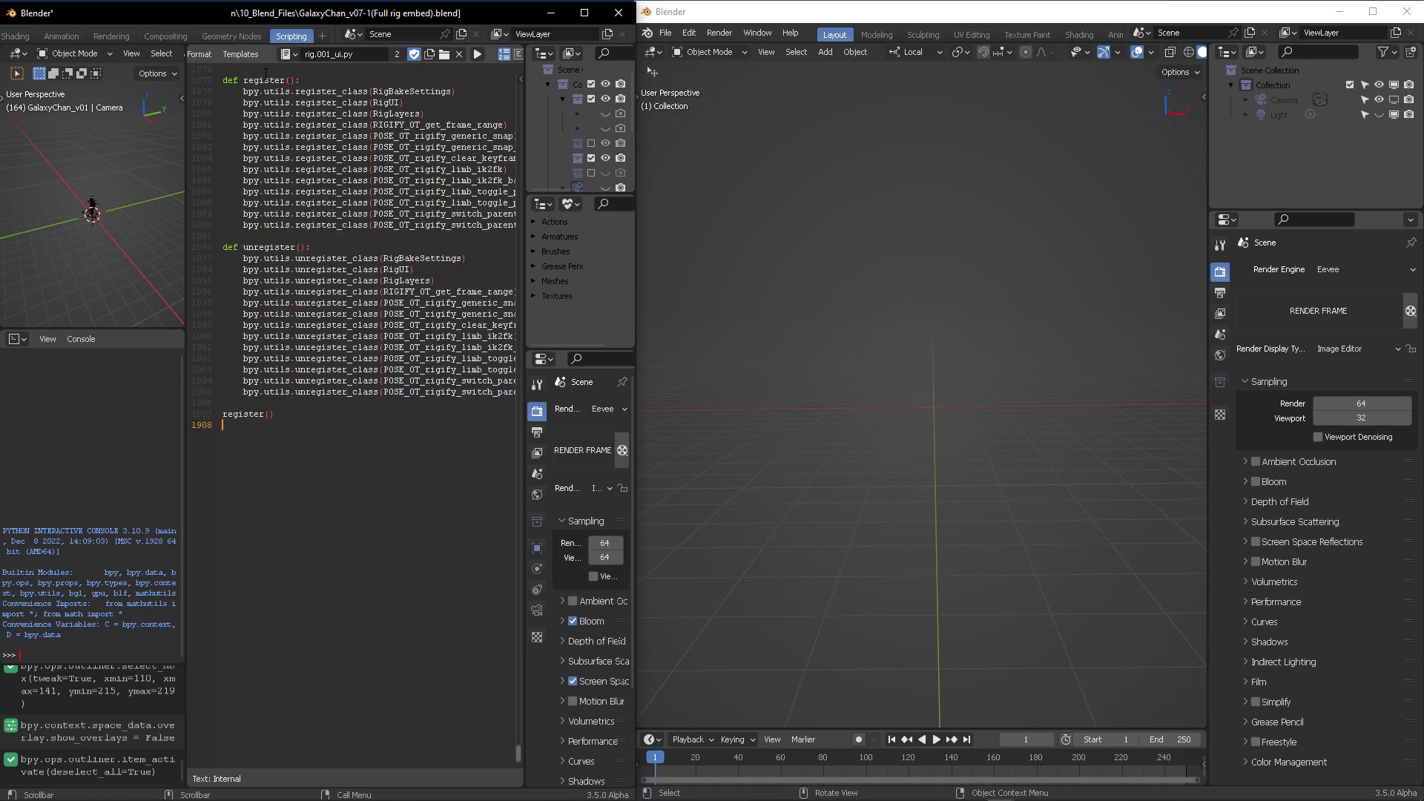
scroll(318, 185, "up", 10)
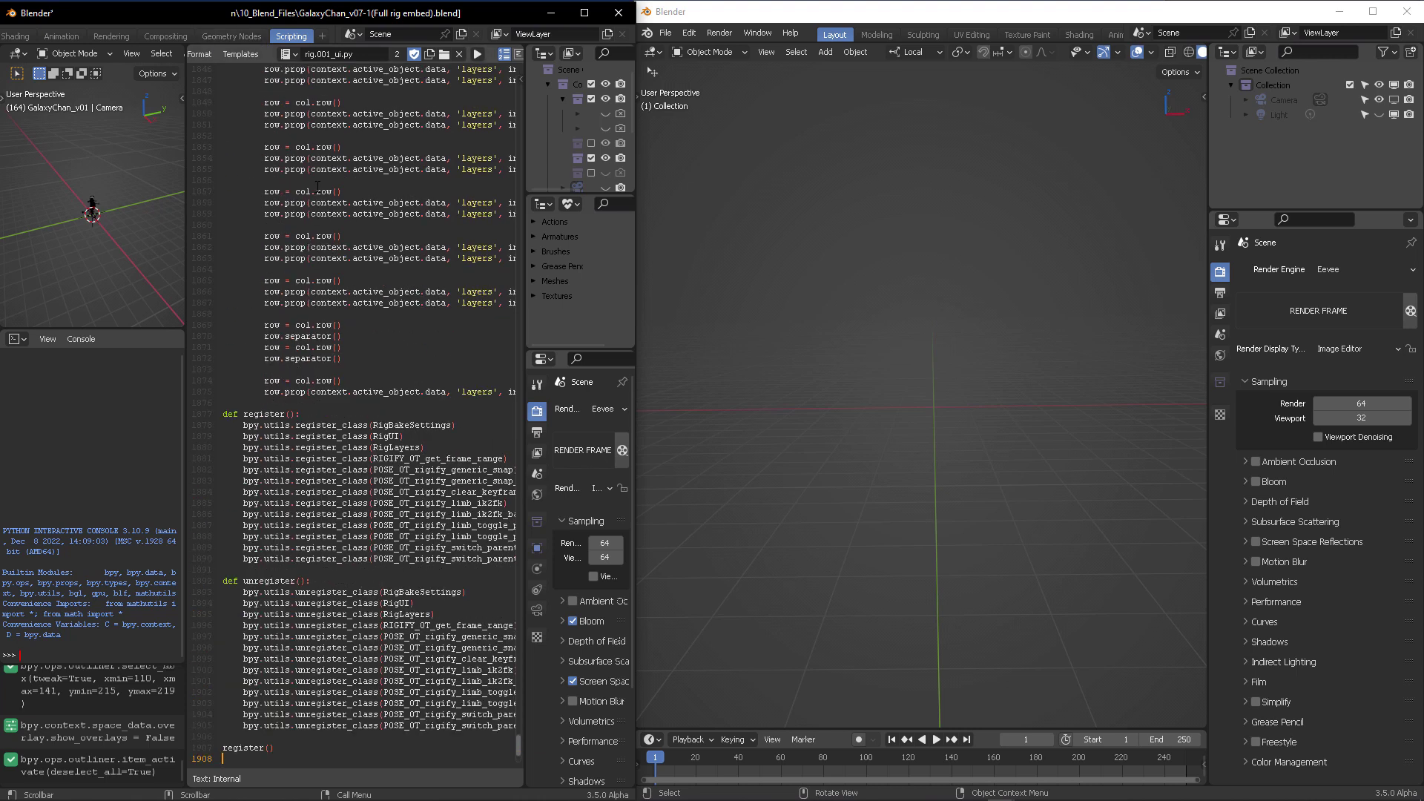
scroll(318, 186, "up", 10)
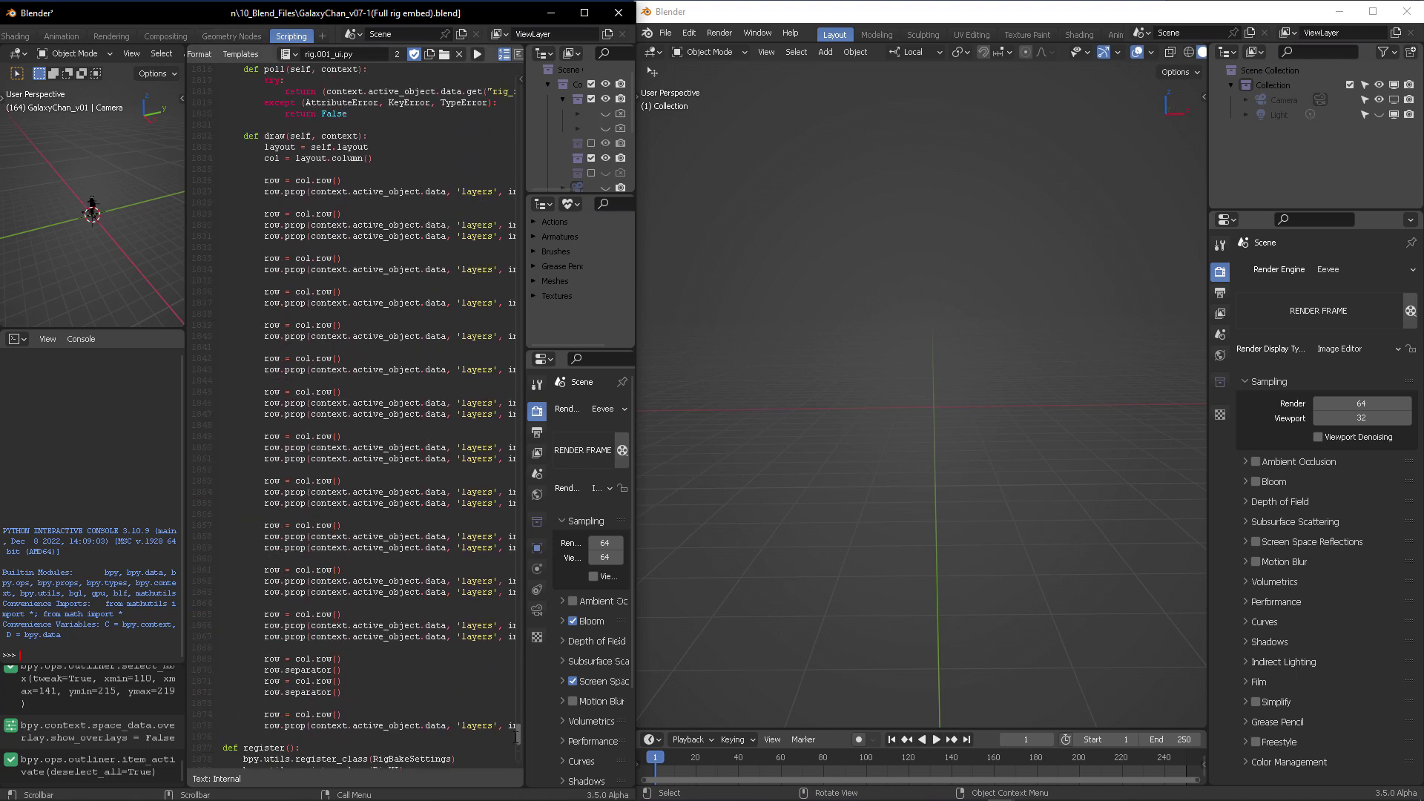
left_click_drag(517, 732, 565, 61)
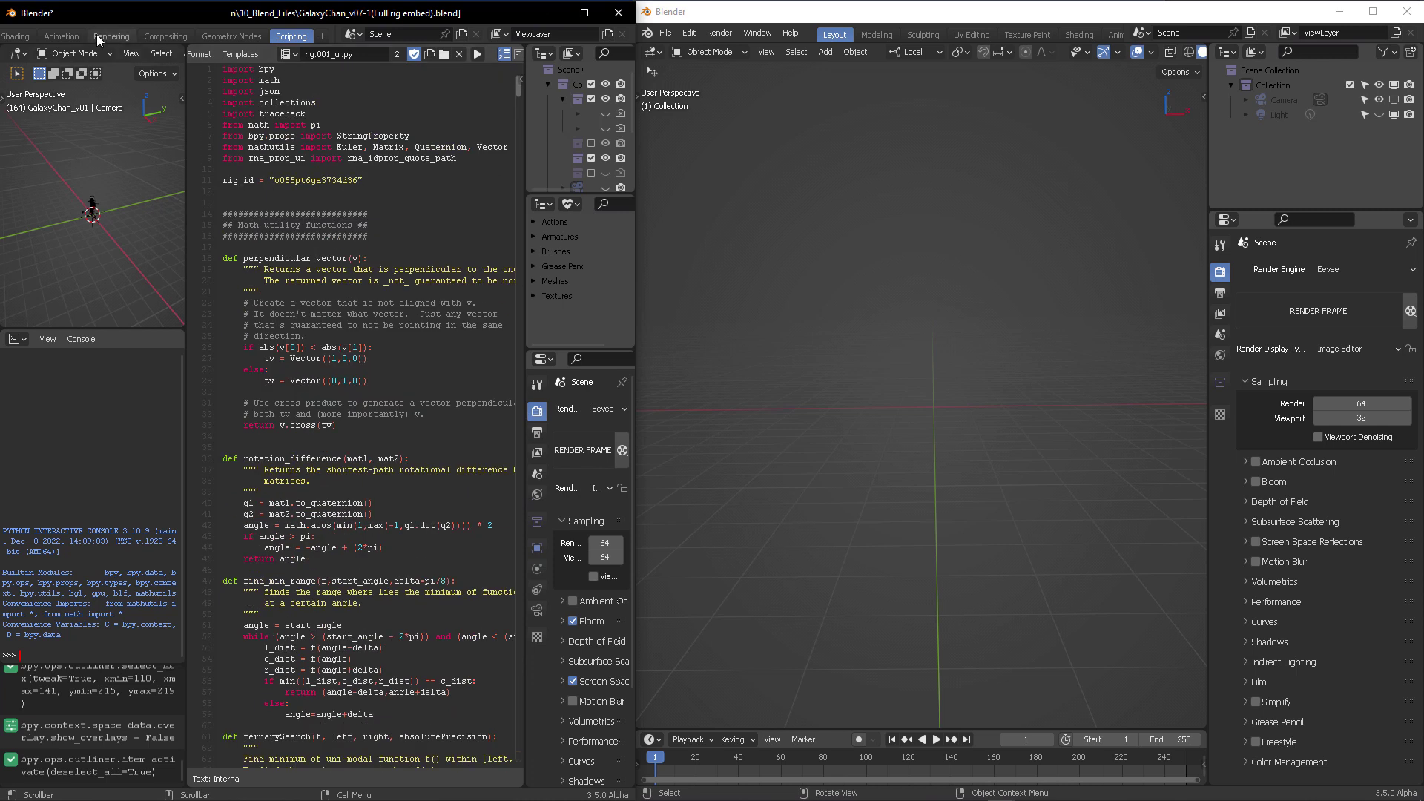
scroll(97, 34, "up", 10)
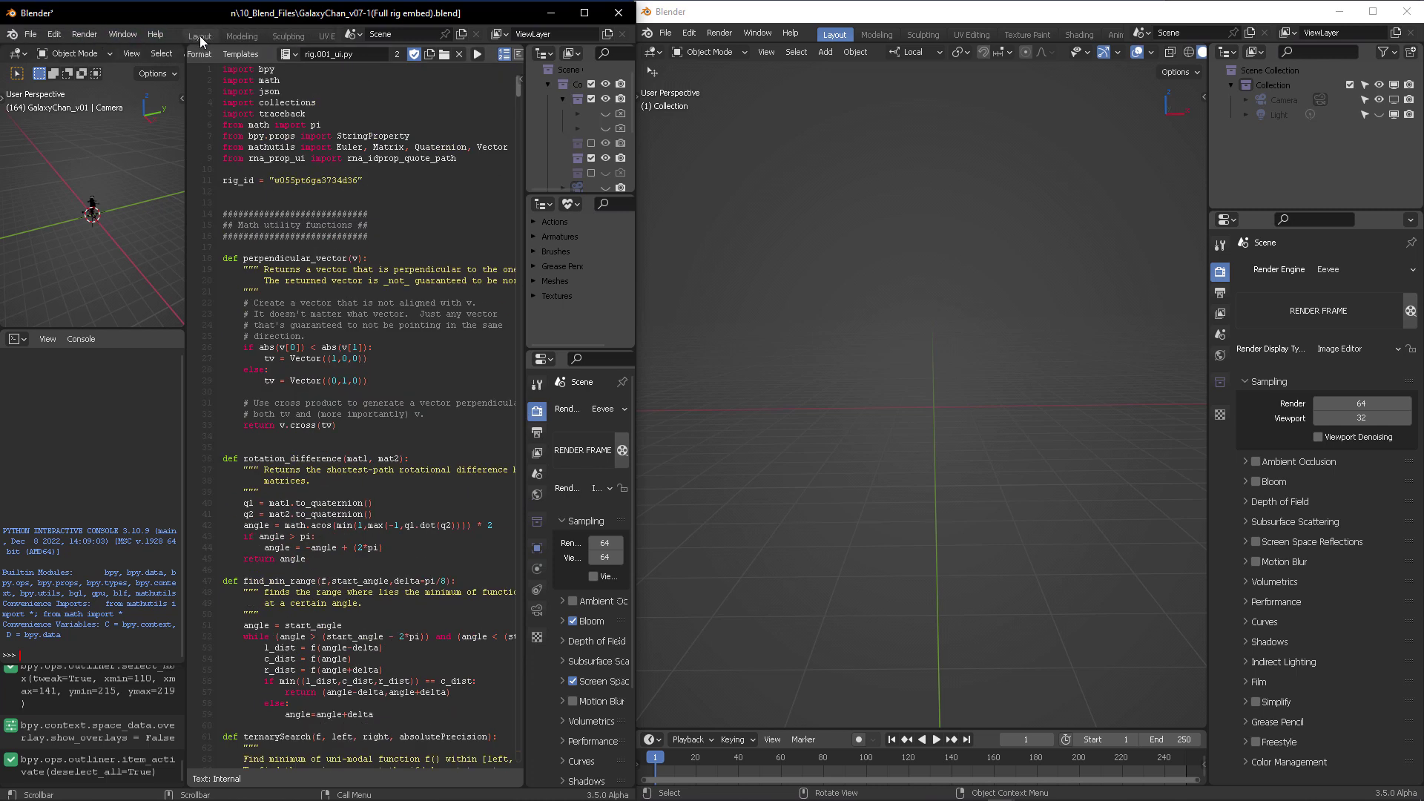
In Layout, show overlays, select the rig, and open a narrower N sidebar
left_click(200, 36)
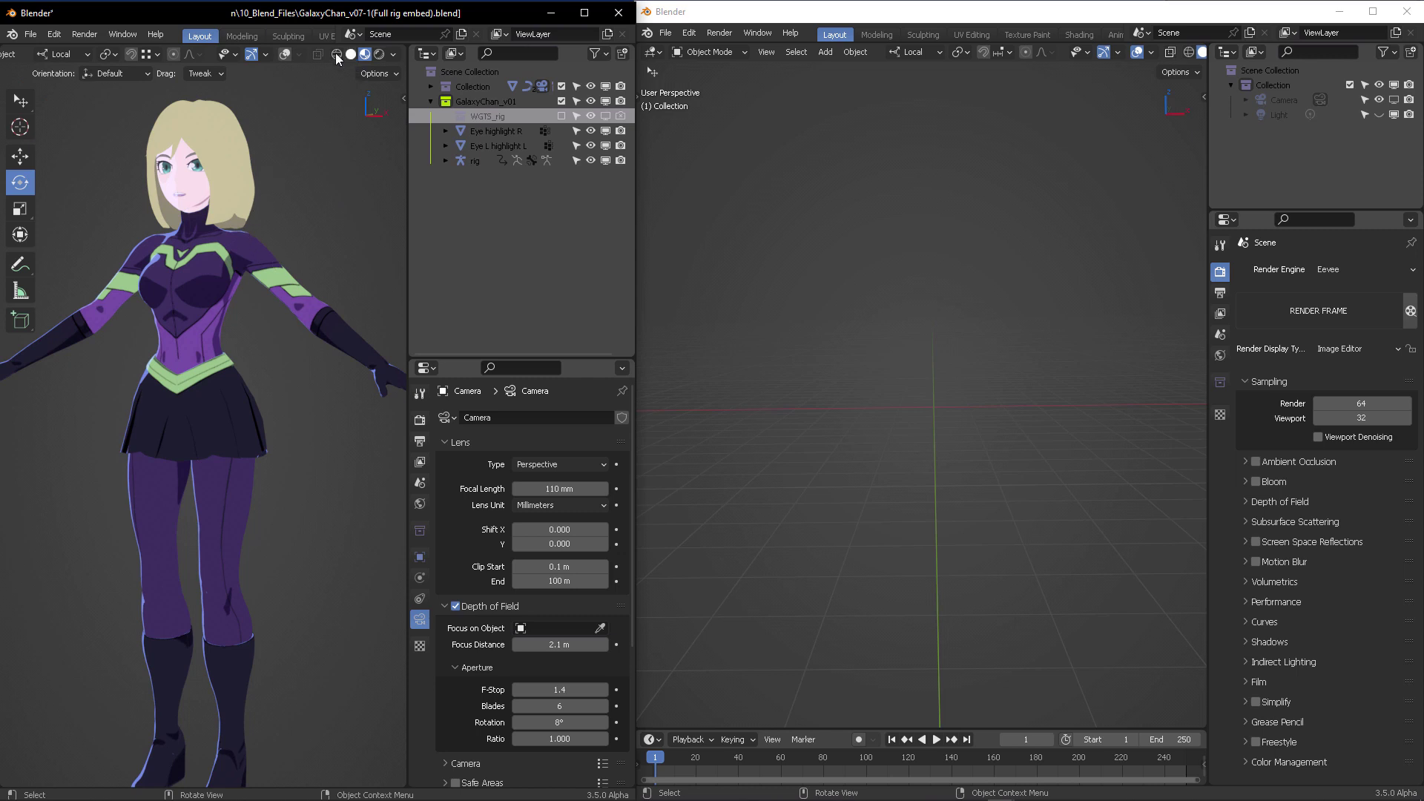
left_click(286, 55)
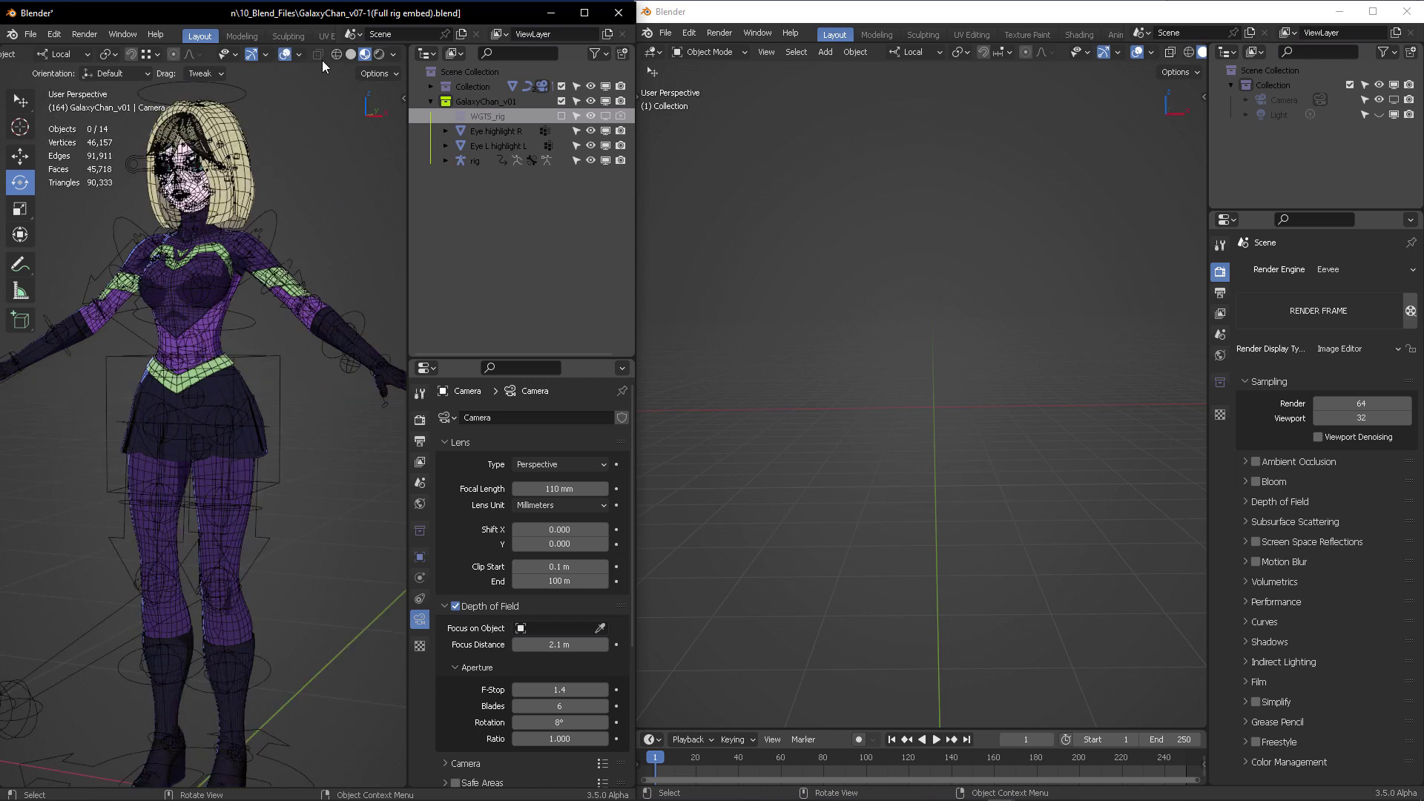
left_click(476, 162)
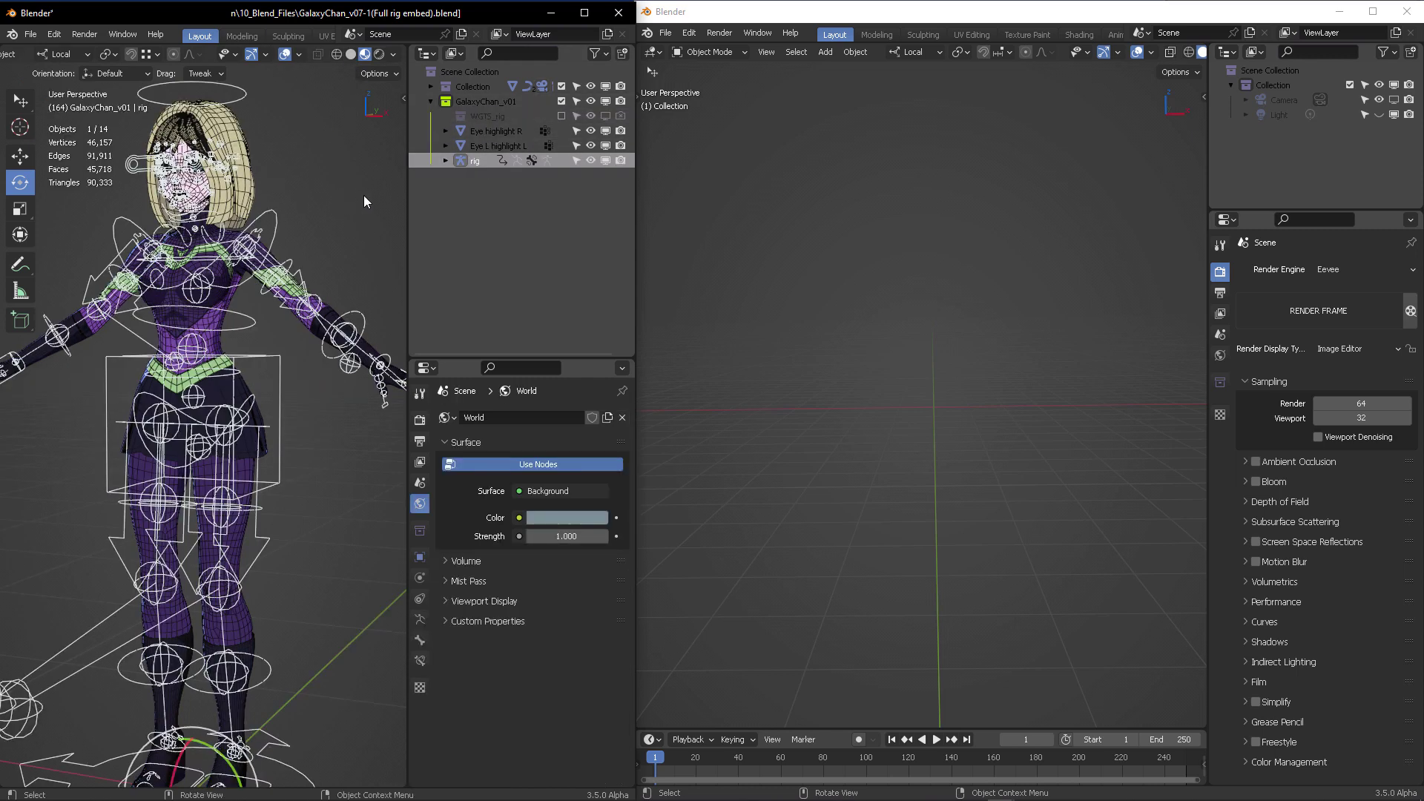
key("n")
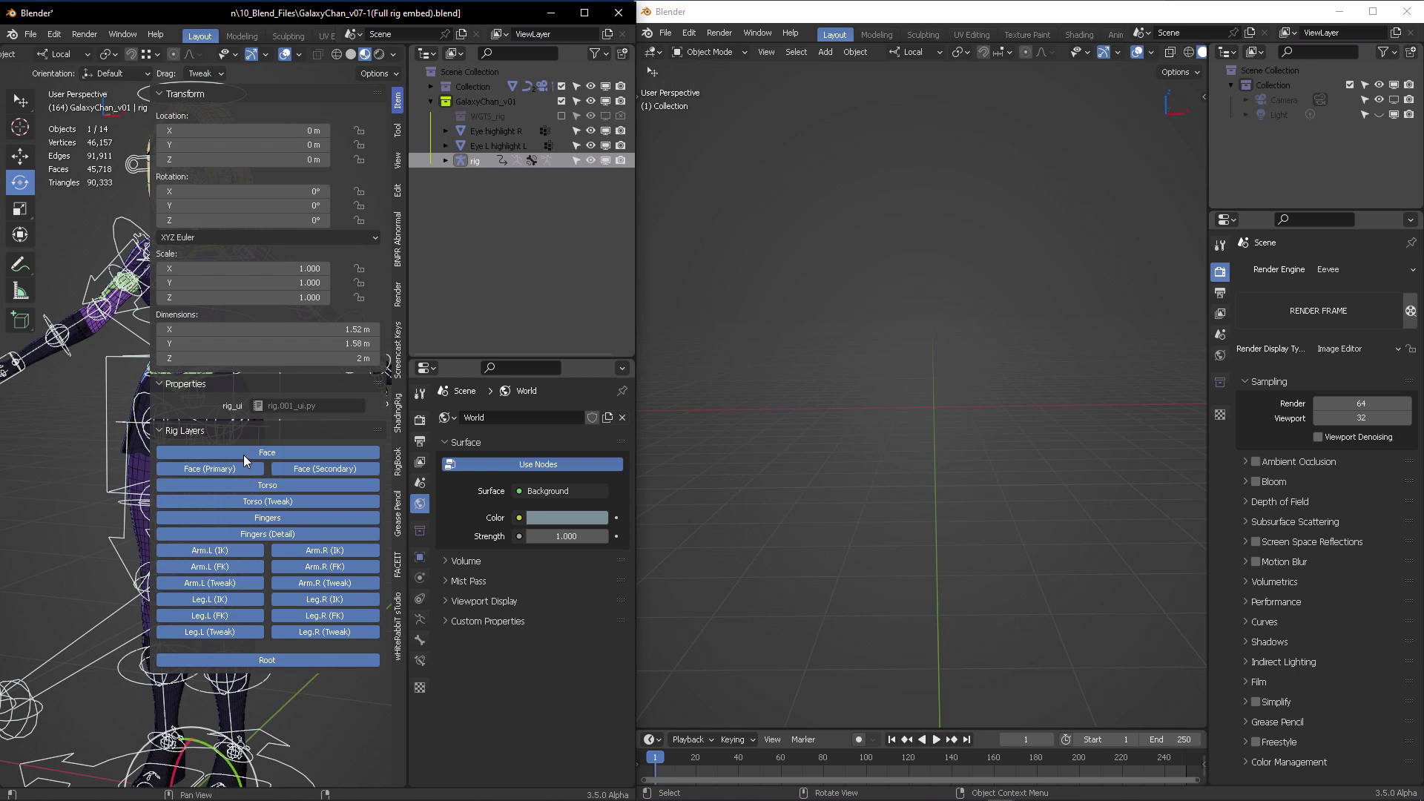
left_click_drag(152, 321, 199, 336)
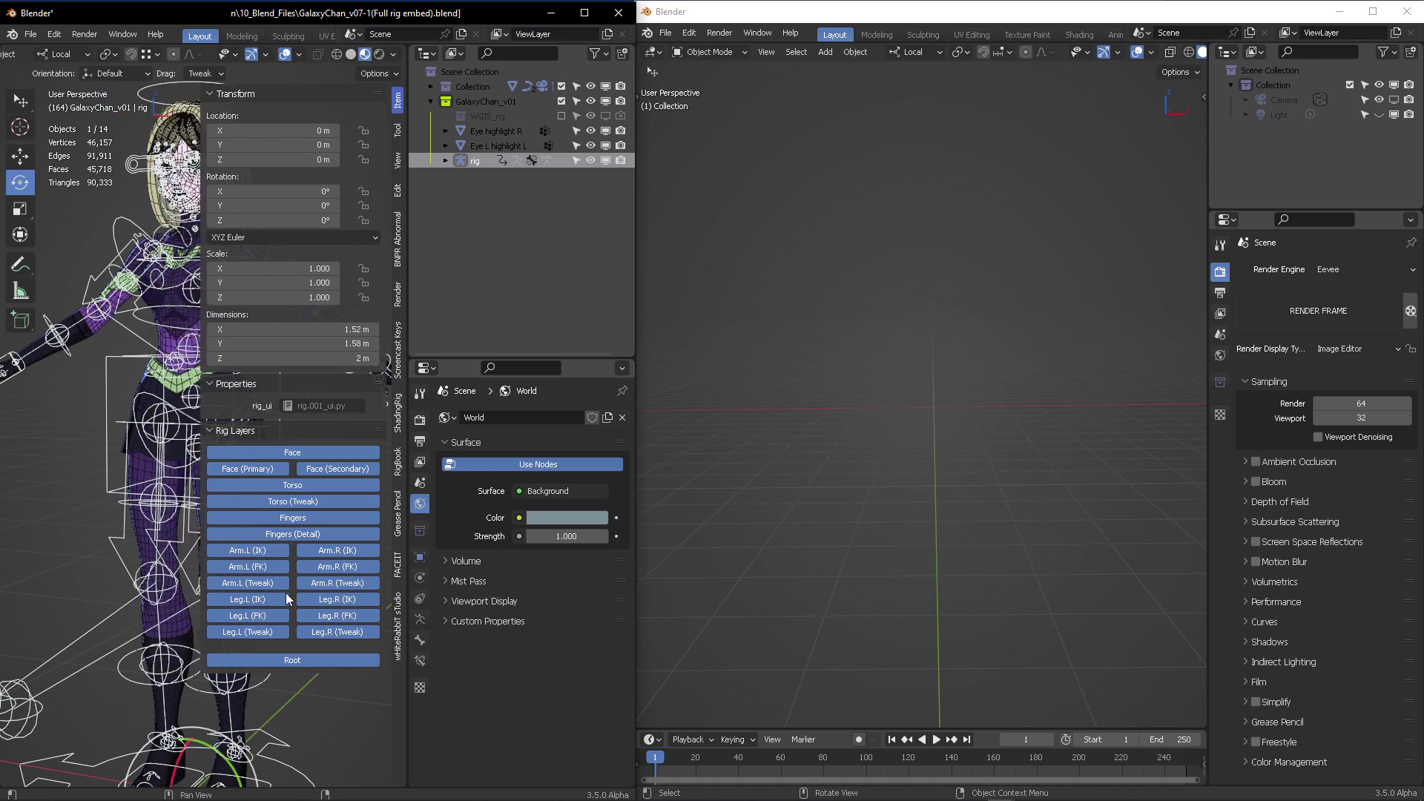
Toggle the face, torso, limb and finger bone layers off, then all back on
left_click_drag(258, 451, 248, 632)
left_click_drag(352, 586, 352, 631)
left_click(258, 452)
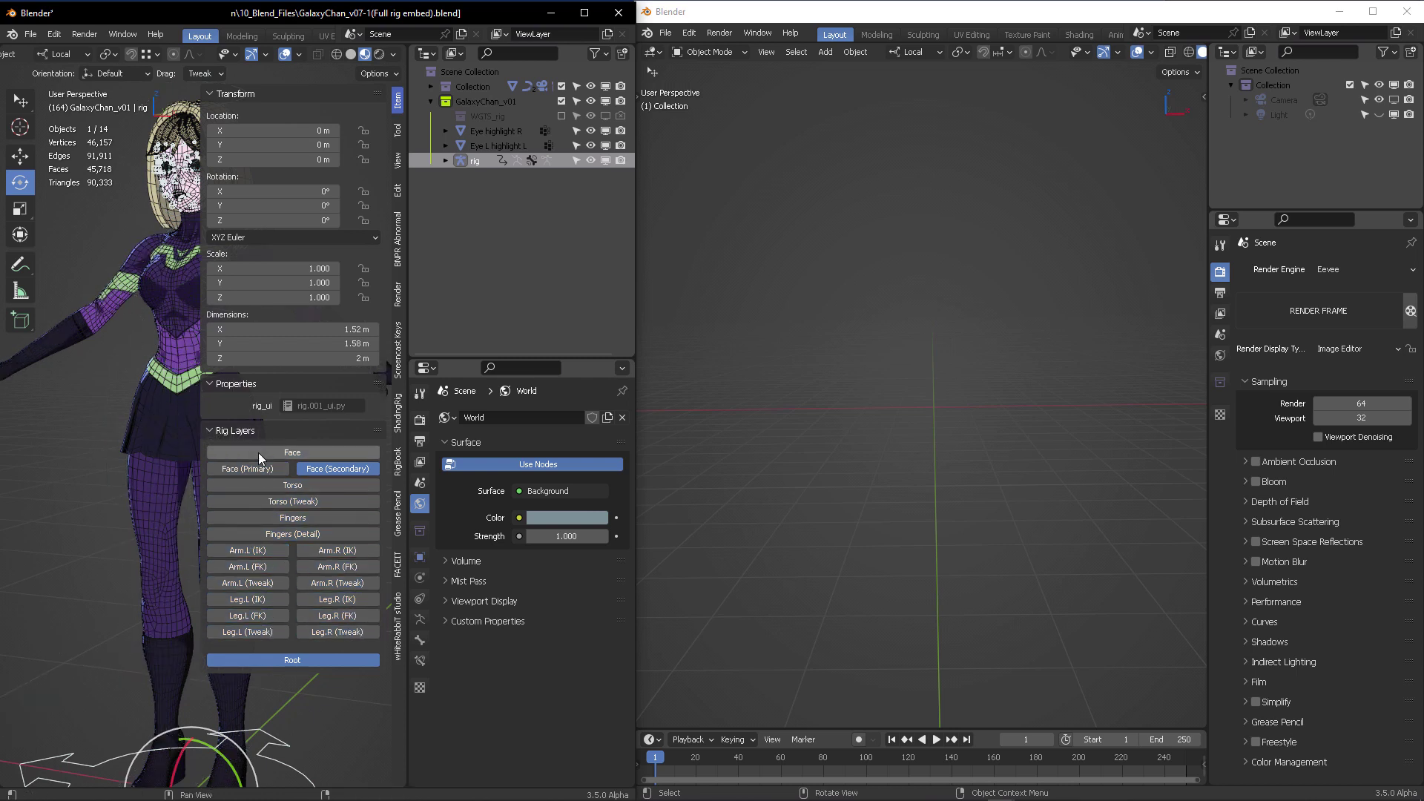
left_click_drag(257, 485, 338, 541)
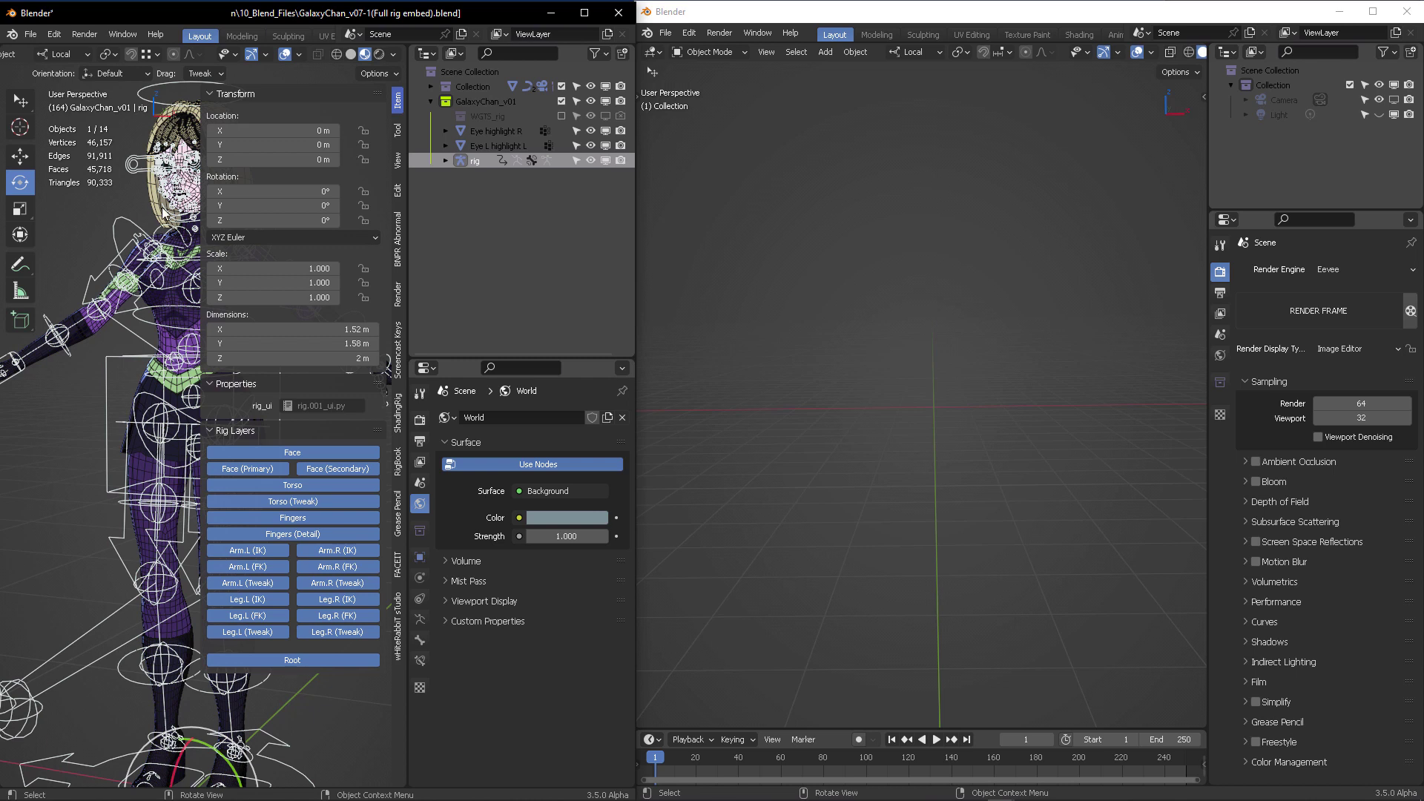
Expand the rig's meshes and disable the Head's subdivision display in edit mode
key("n")
key("h")
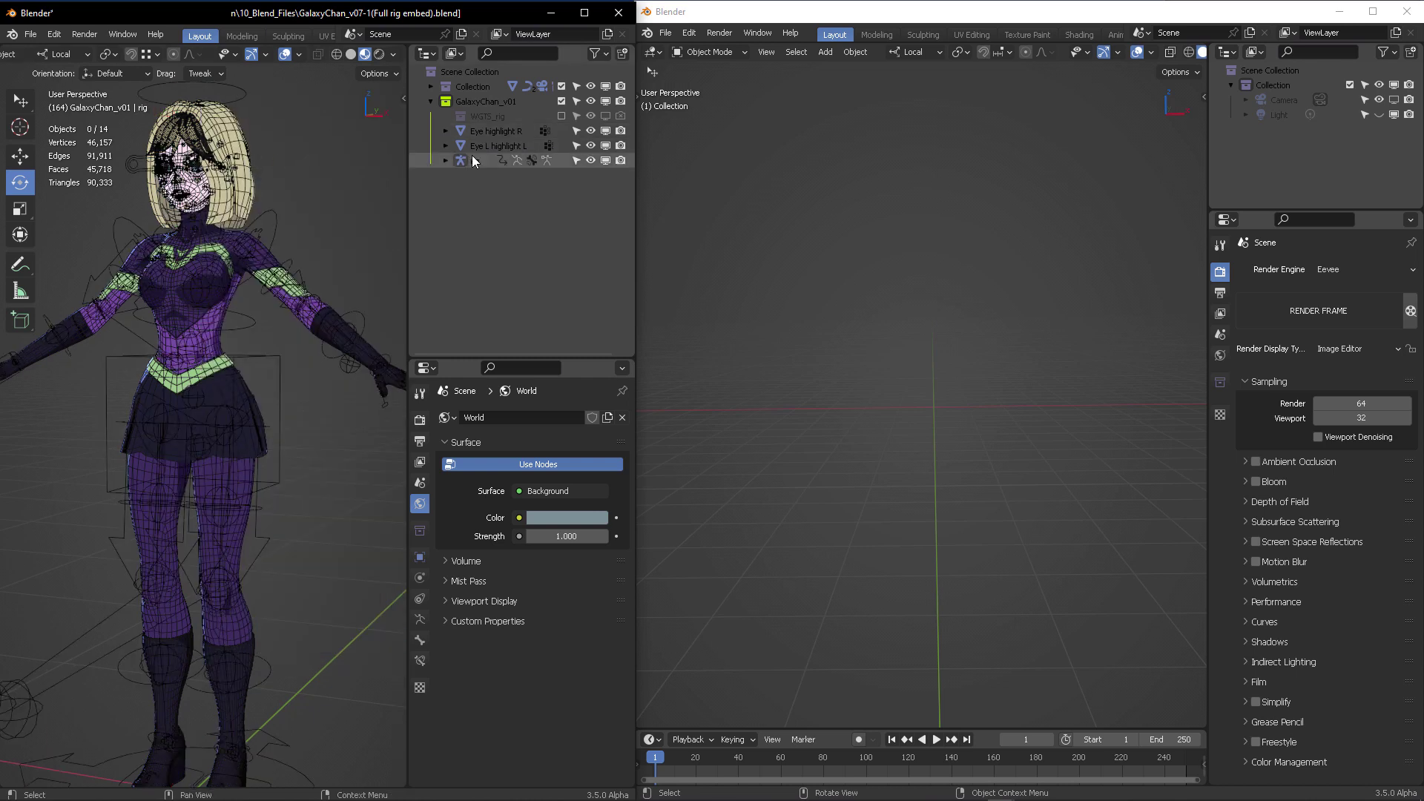
key("alt+h")
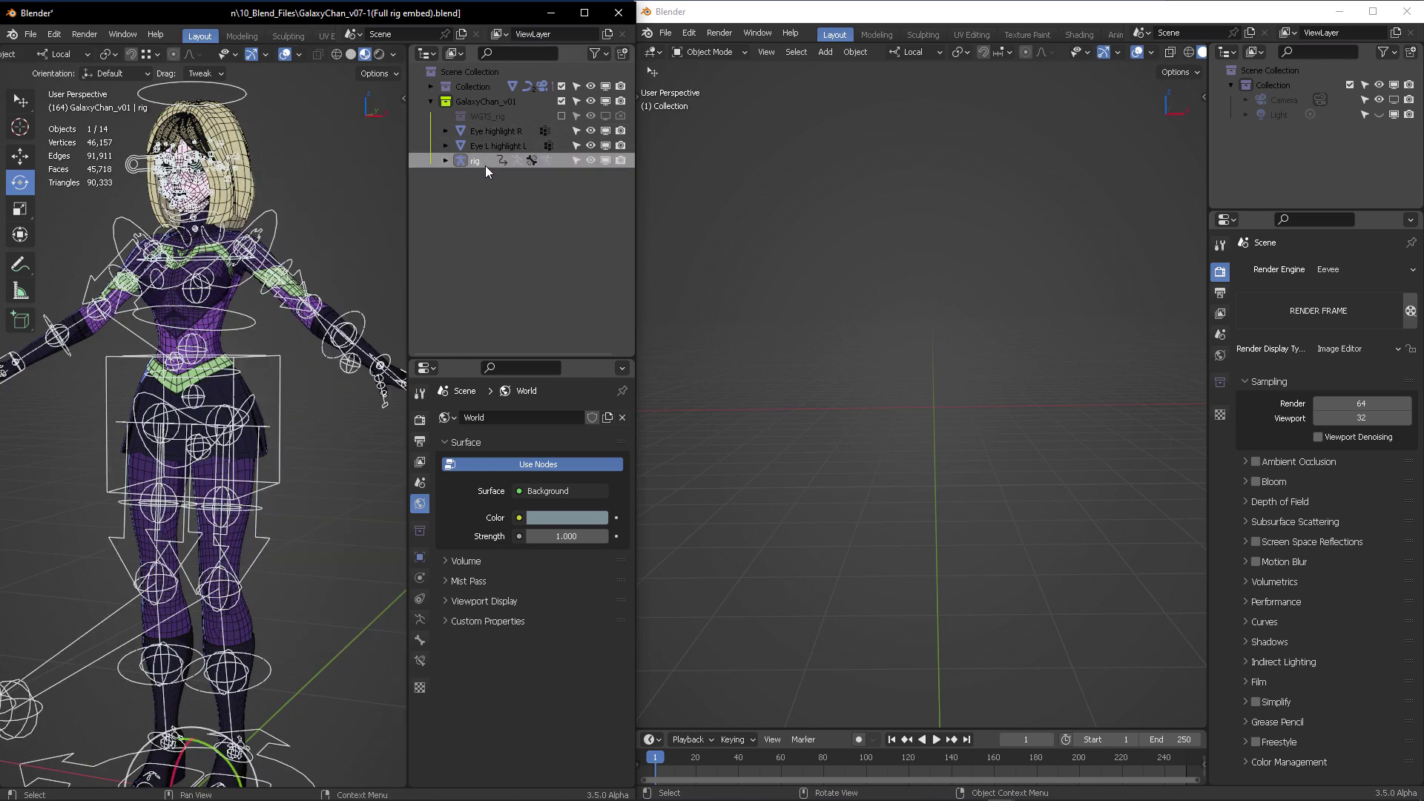
left_click(445, 160)
left_click(501, 235)
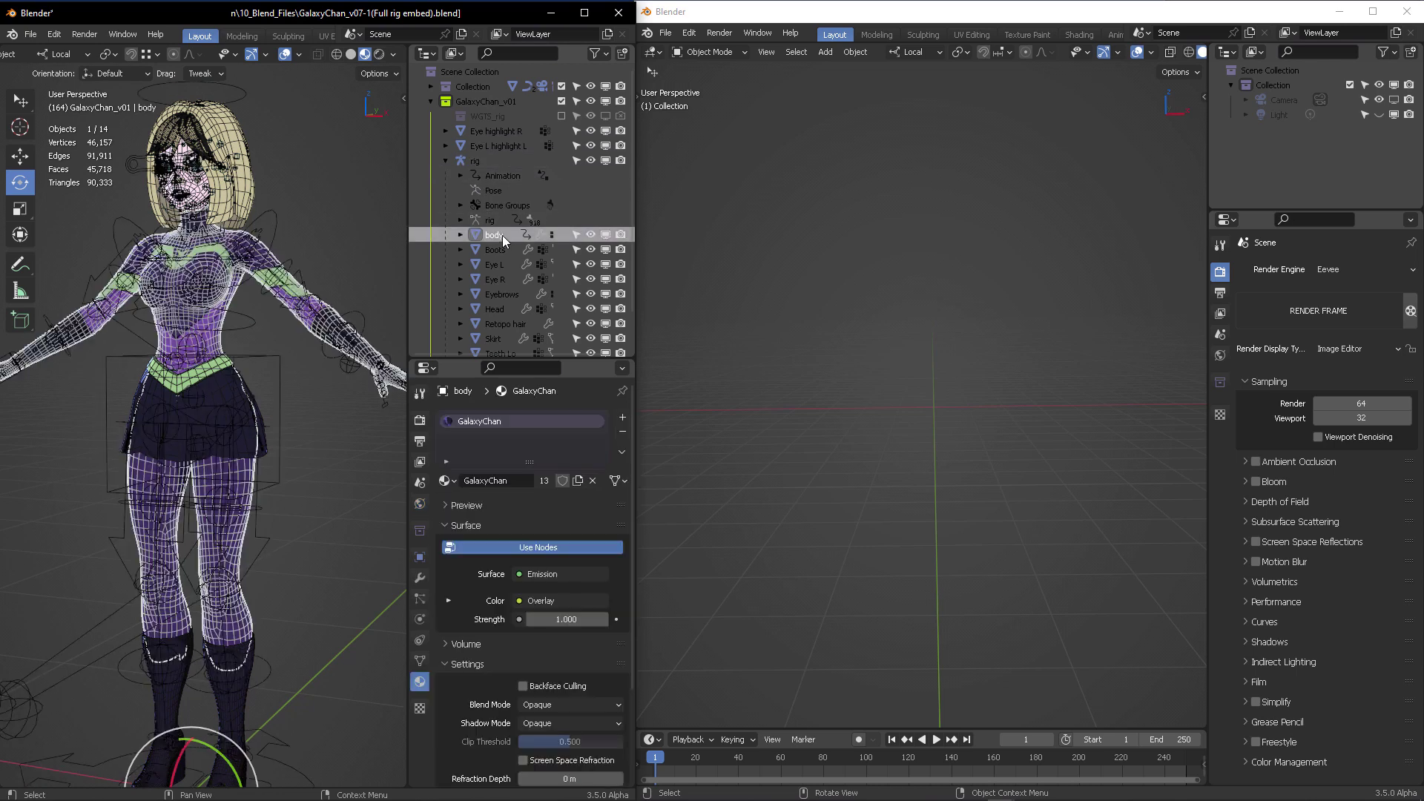
left_click(501, 248)
left_click(496, 309)
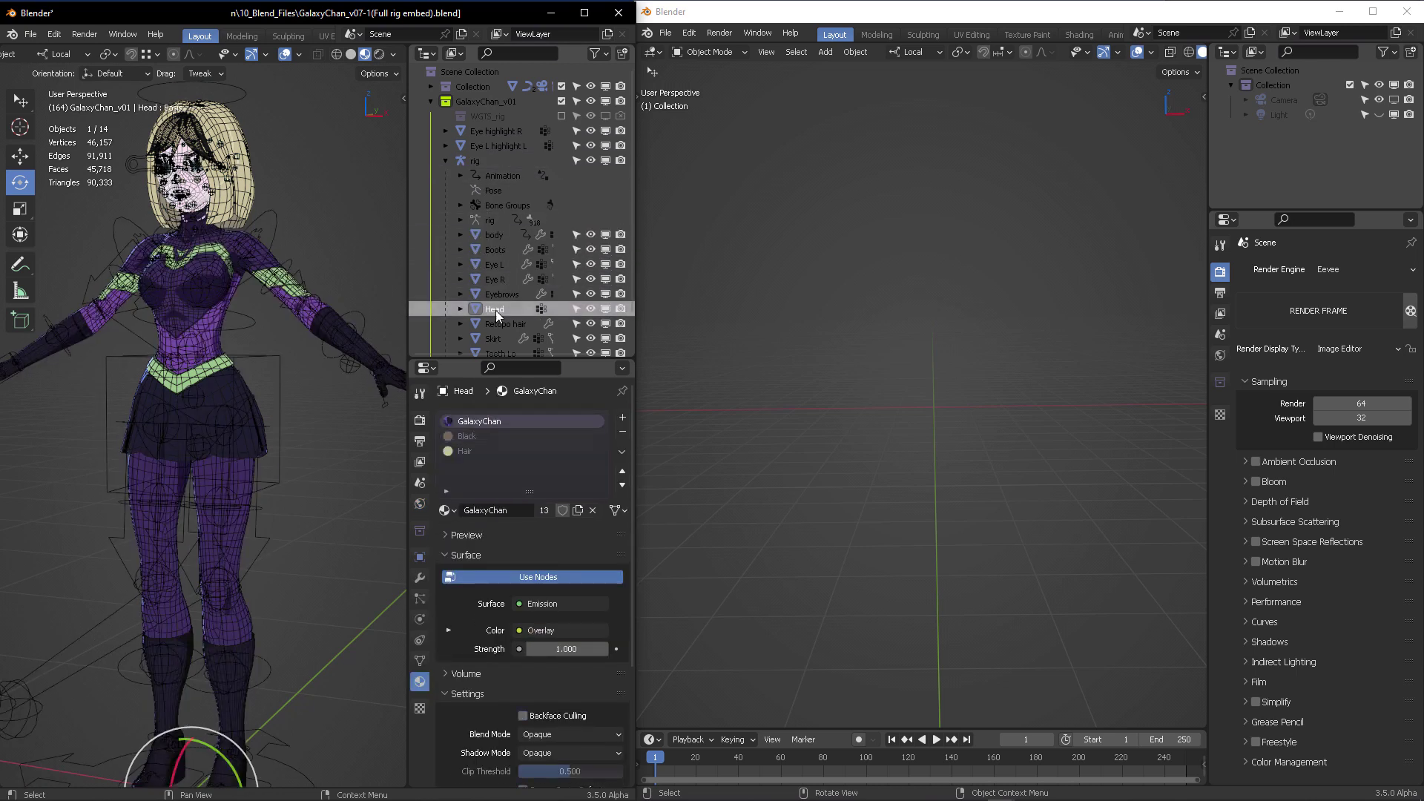
scroll(495, 310, "down", 1)
left_click(420, 577)
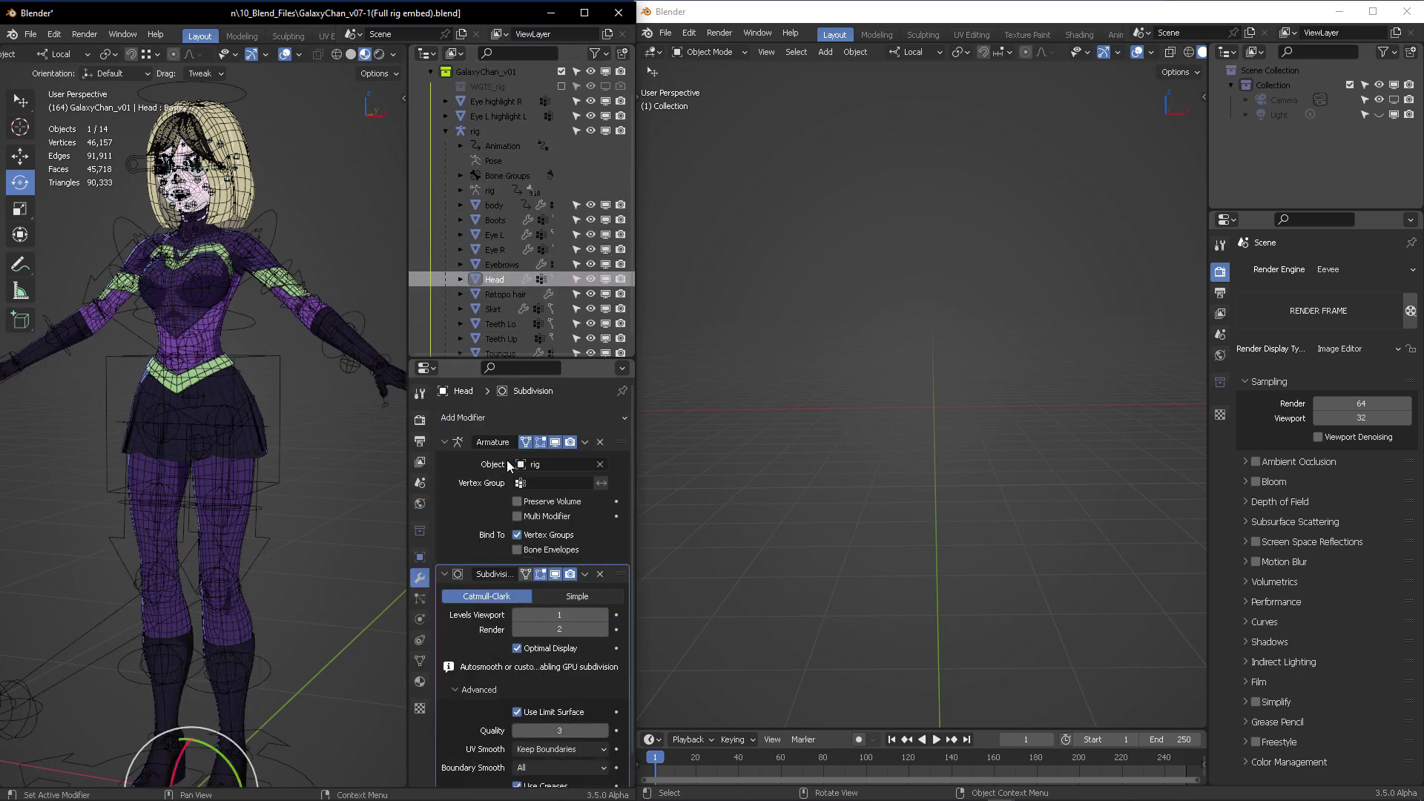
left_click(445, 442)
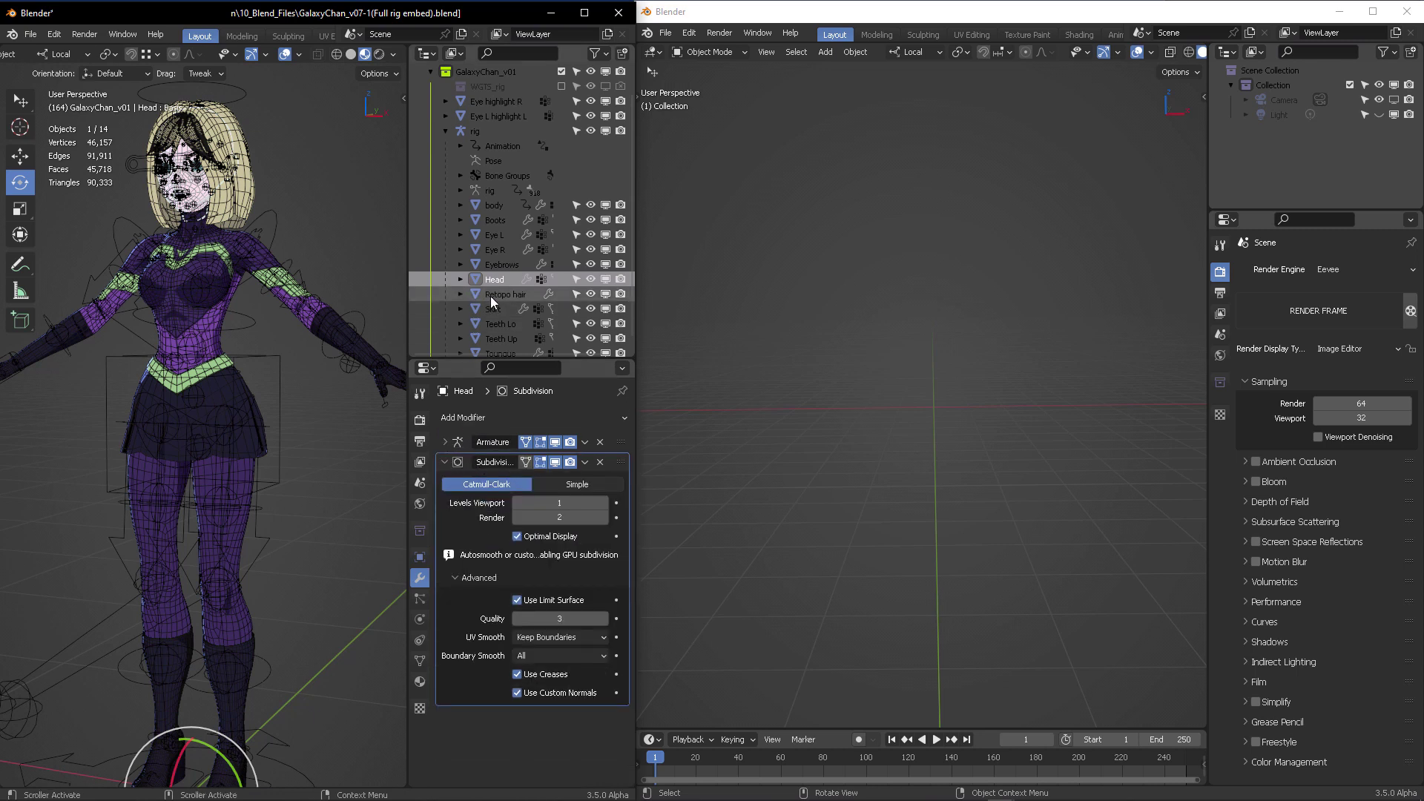
left_click(539, 464)
Delete Retopo hair's empty Armature modifier and hide its subdivision in the viewport
left_click(499, 207)
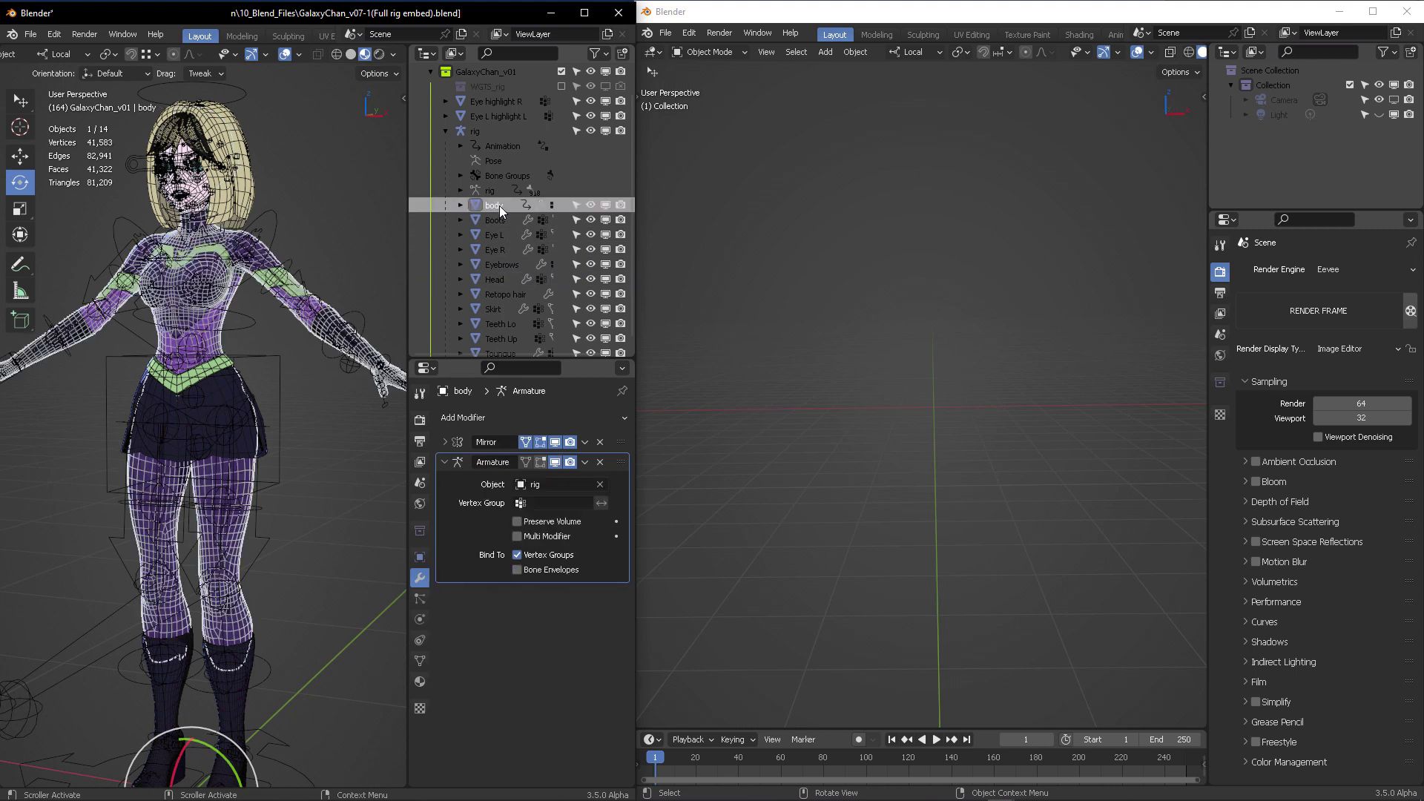
left_click(526, 463)
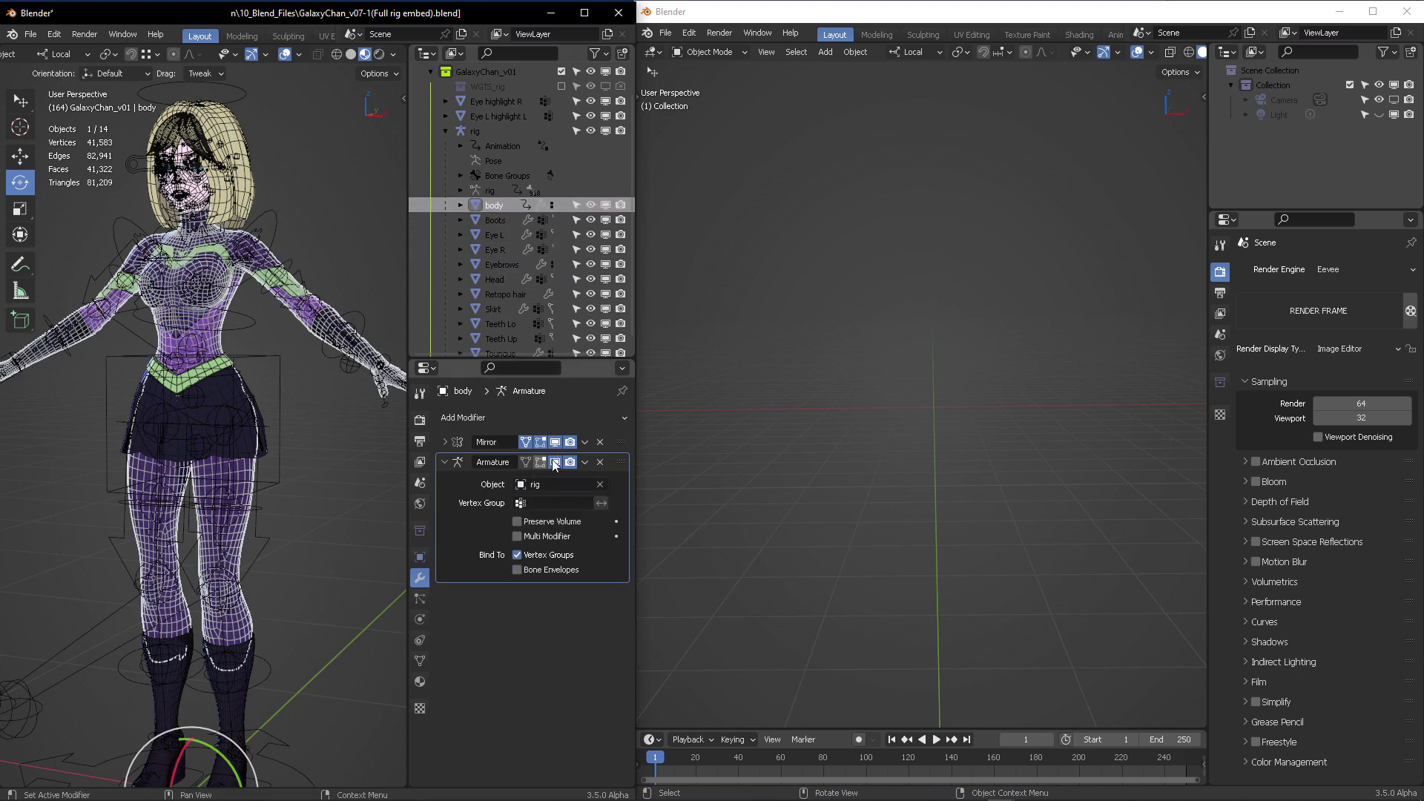
left_click(499, 220)
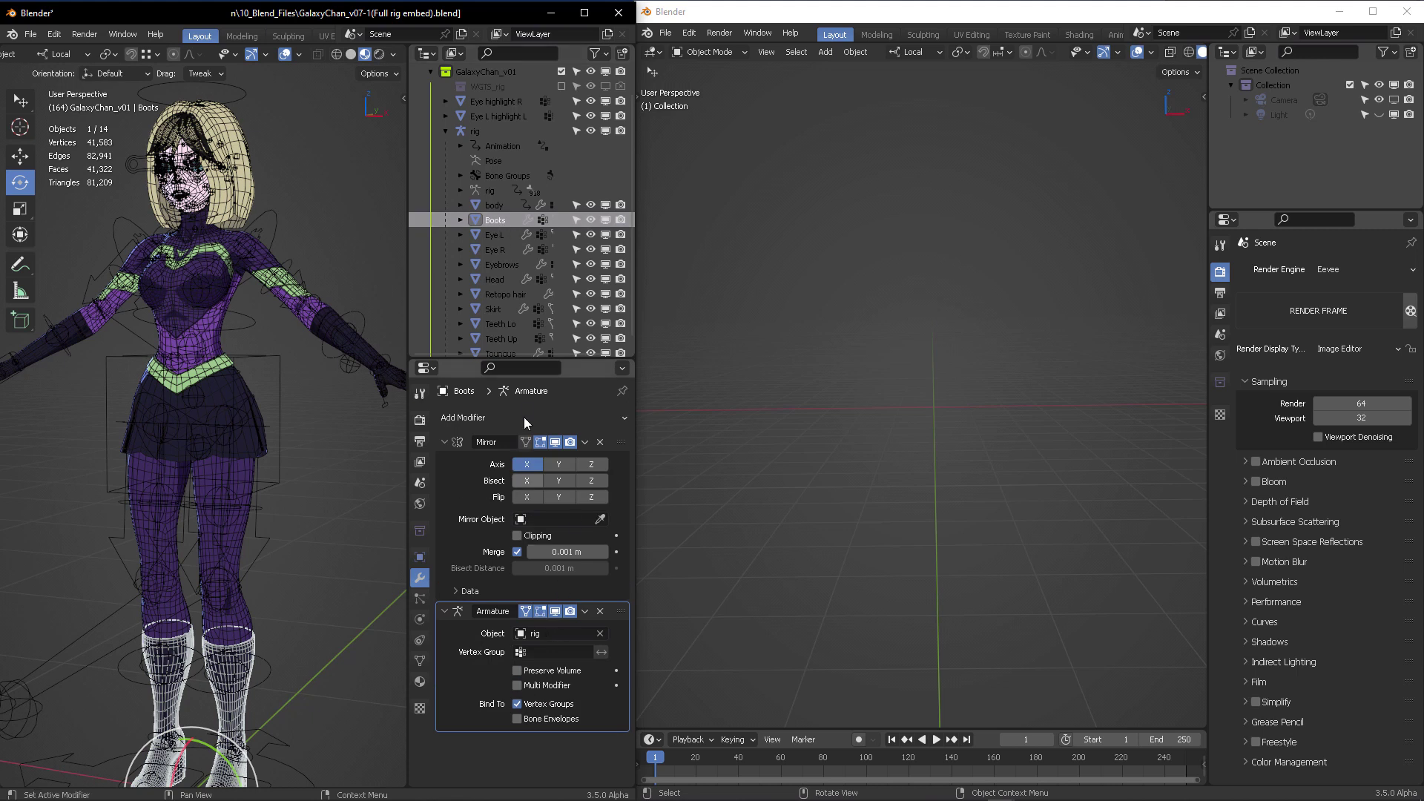
left_click(497, 235)
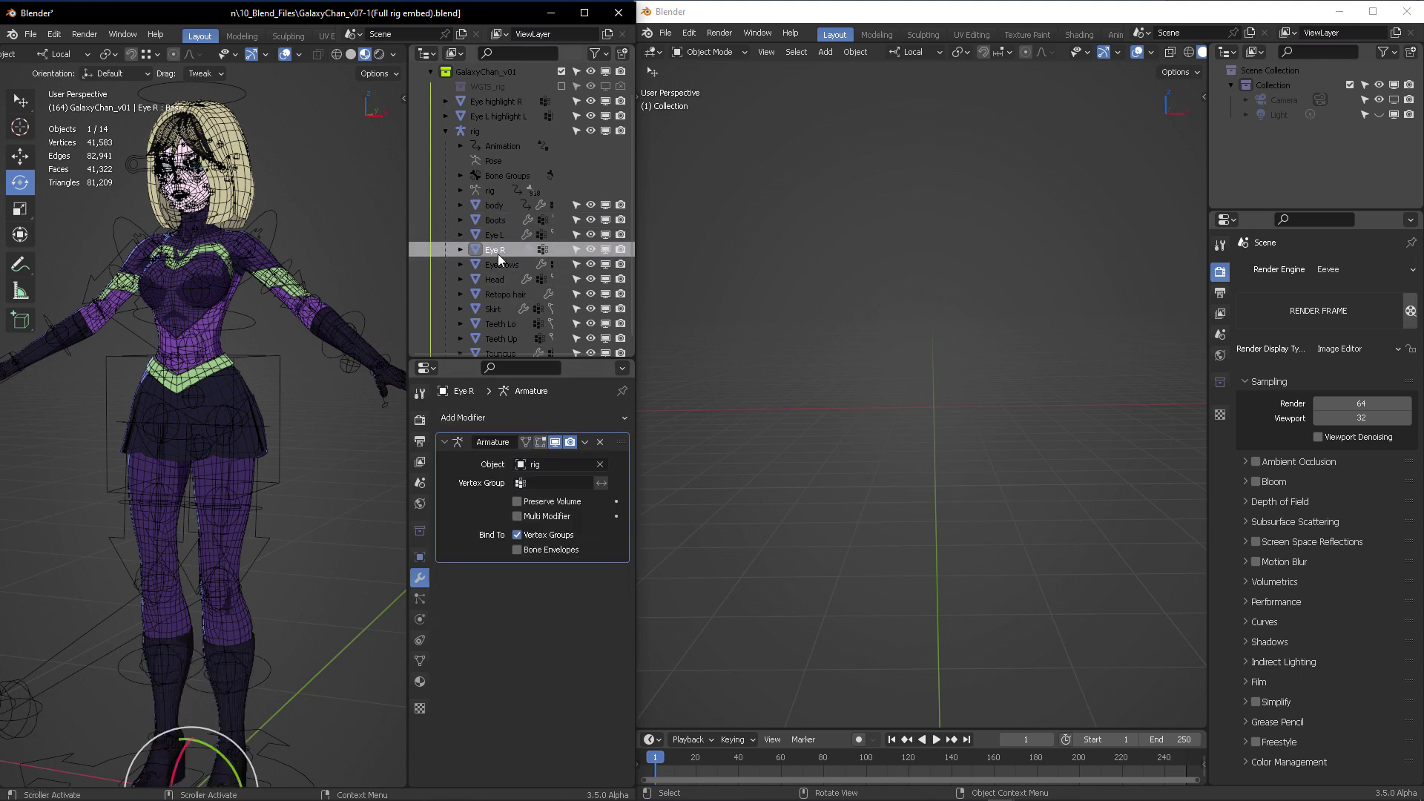
left_click(496, 295)
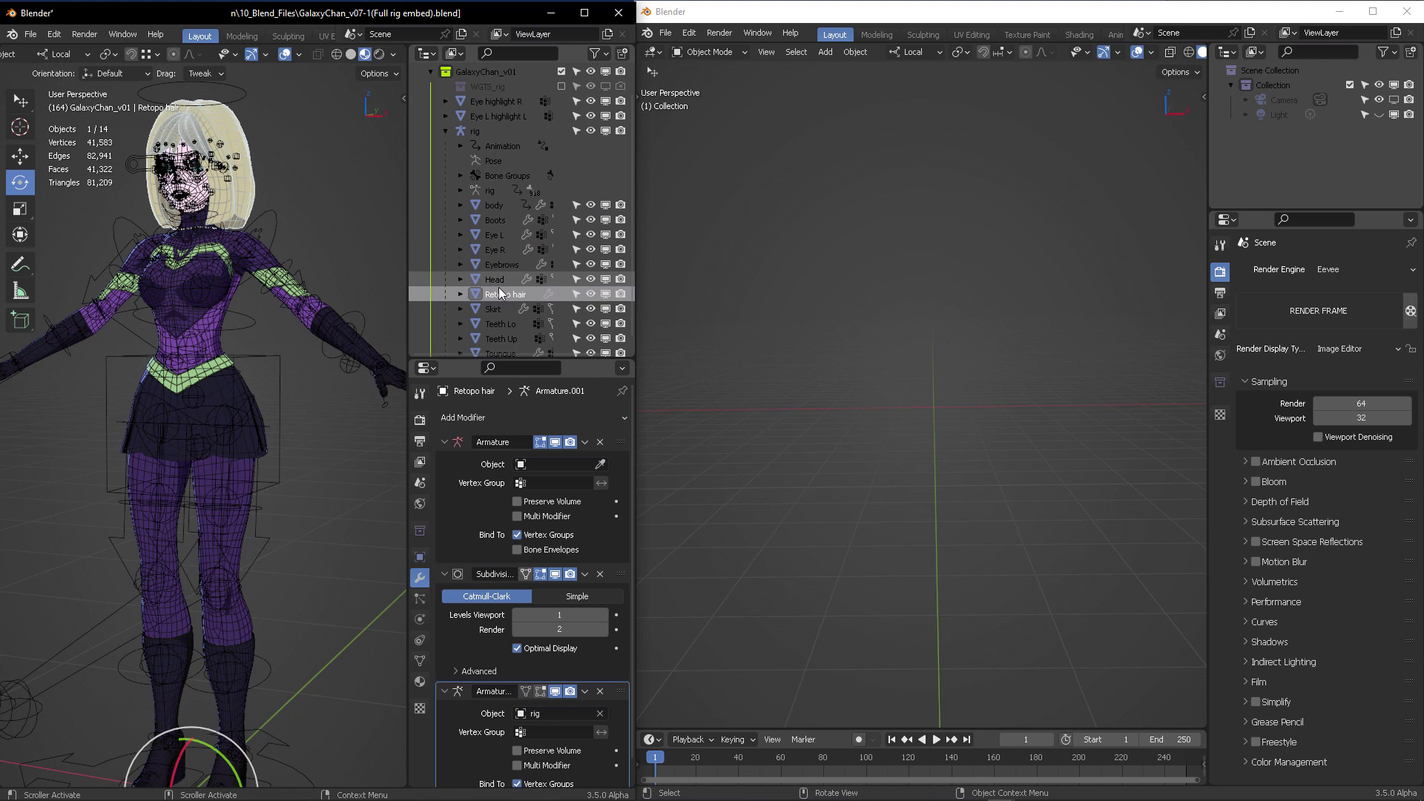
left_click(601, 441)
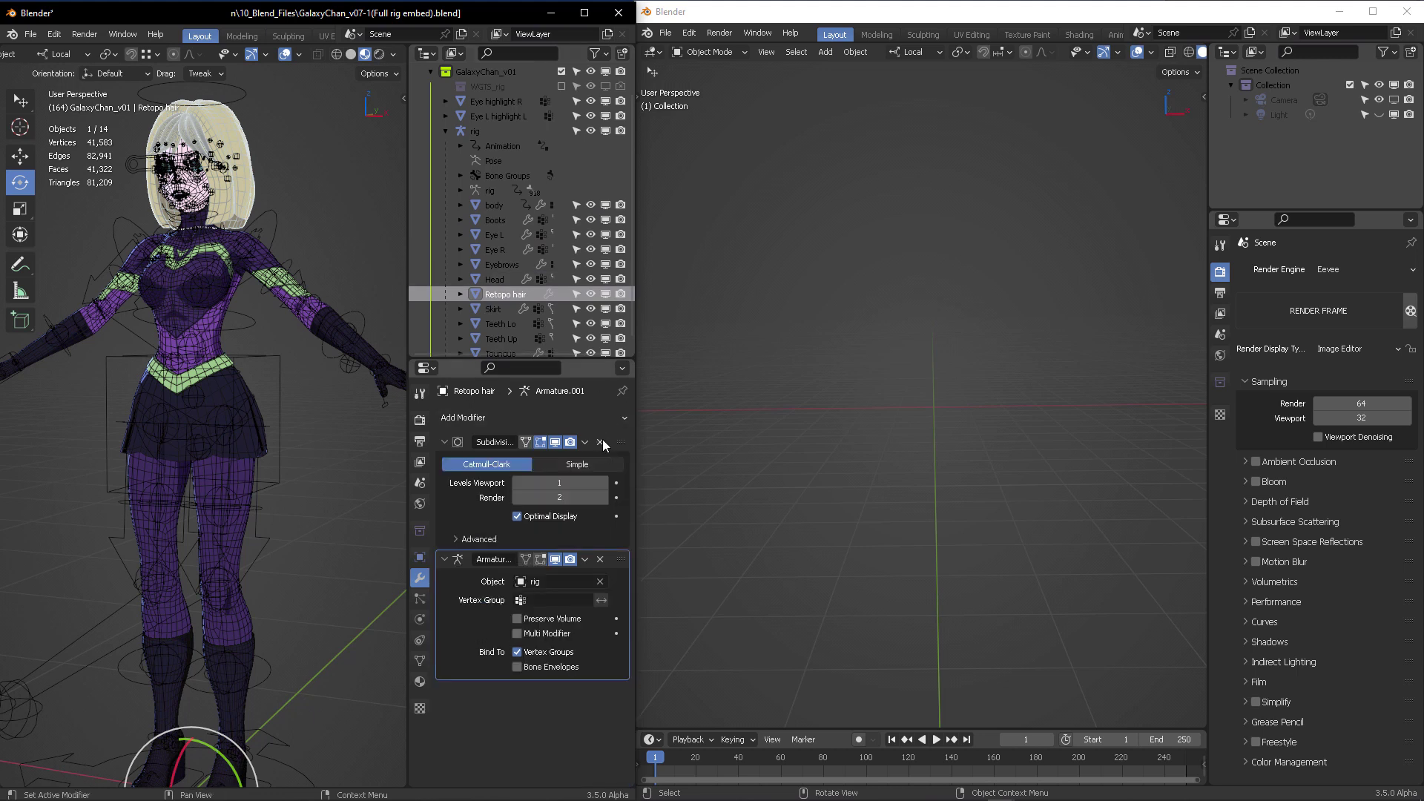
left_click(553, 442)
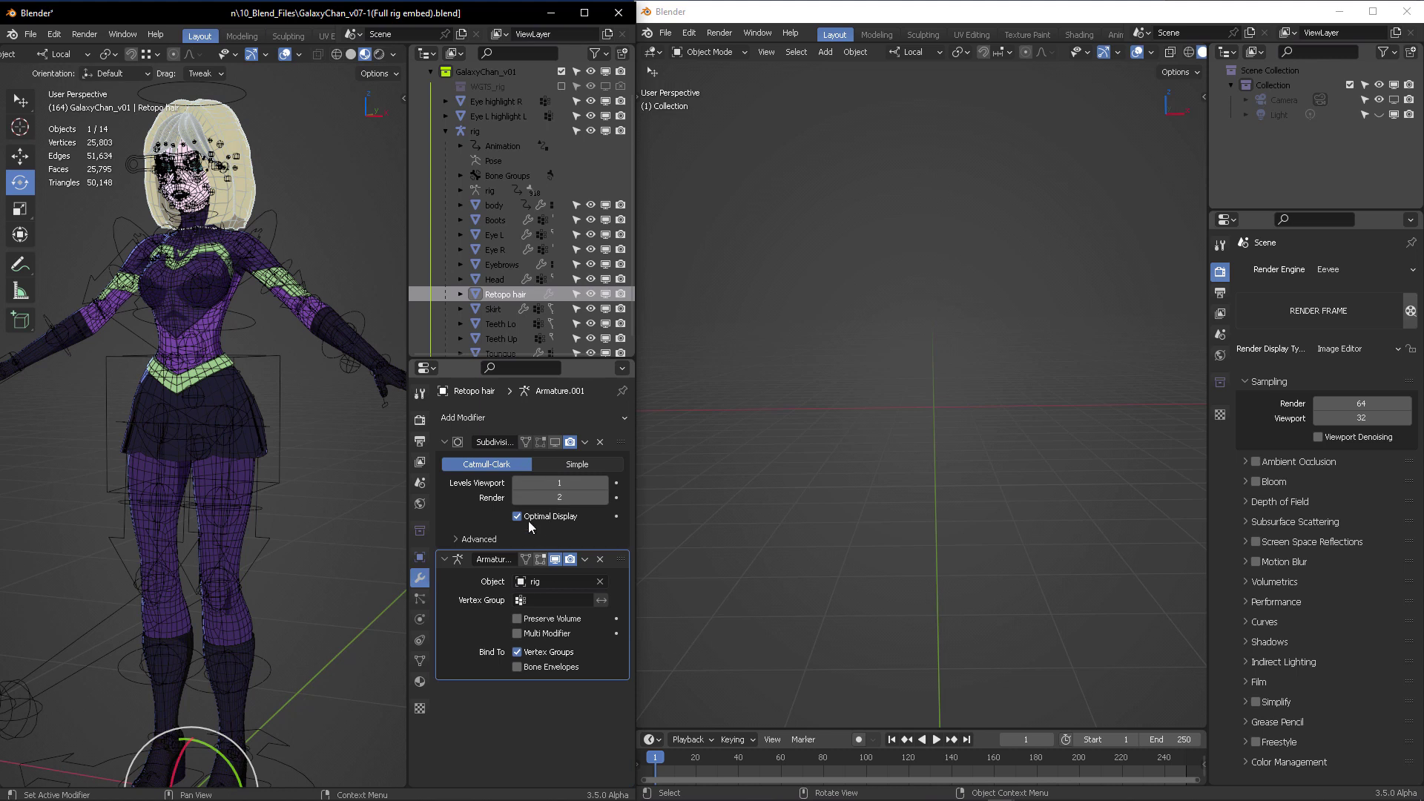
Check the Skirt, Teeth Lo and Toungue modifiers, then collapse the rig's children
left_click(500, 308)
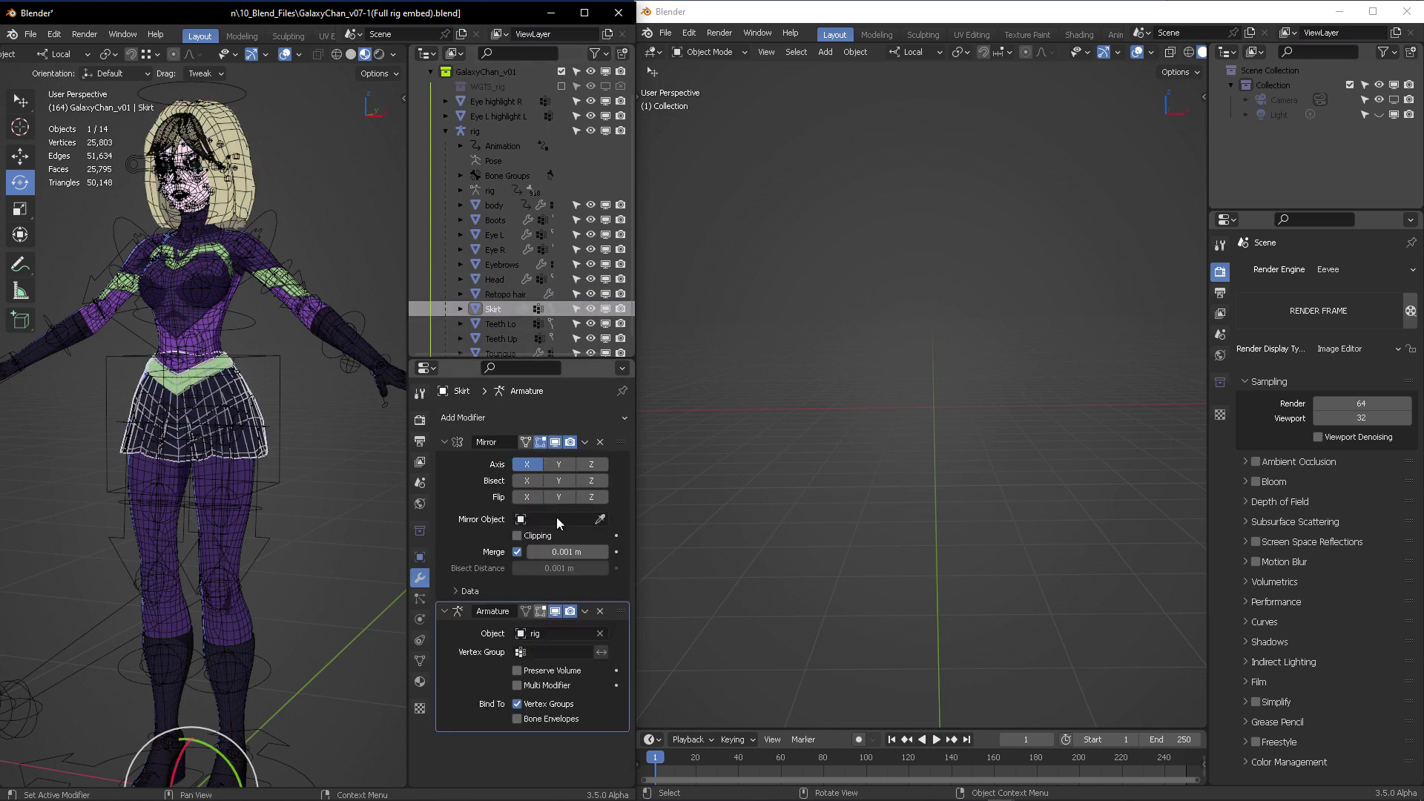
scroll(509, 319, "down", 1)
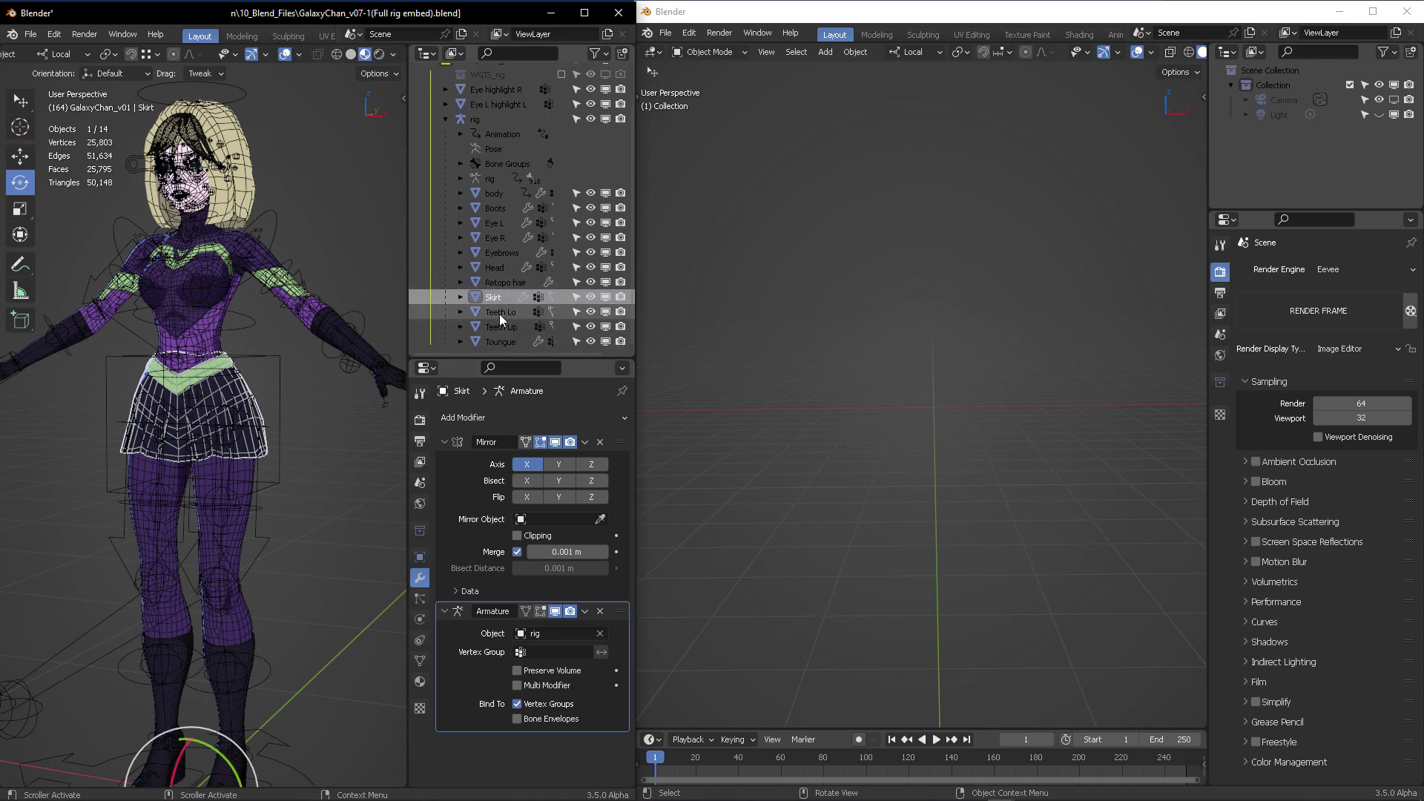
left_click(499, 315)
left_click(500, 339)
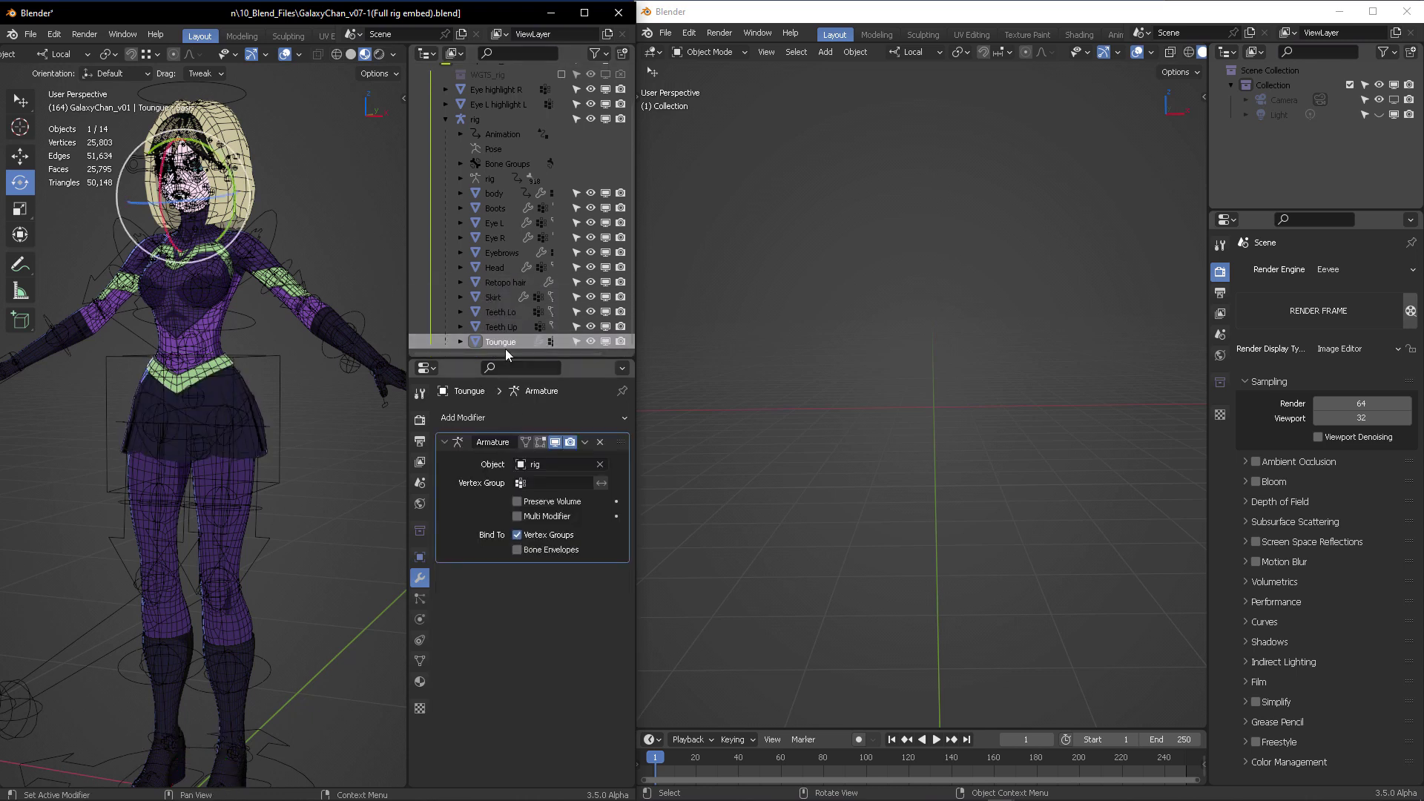
scroll(501, 220, "up", 3)
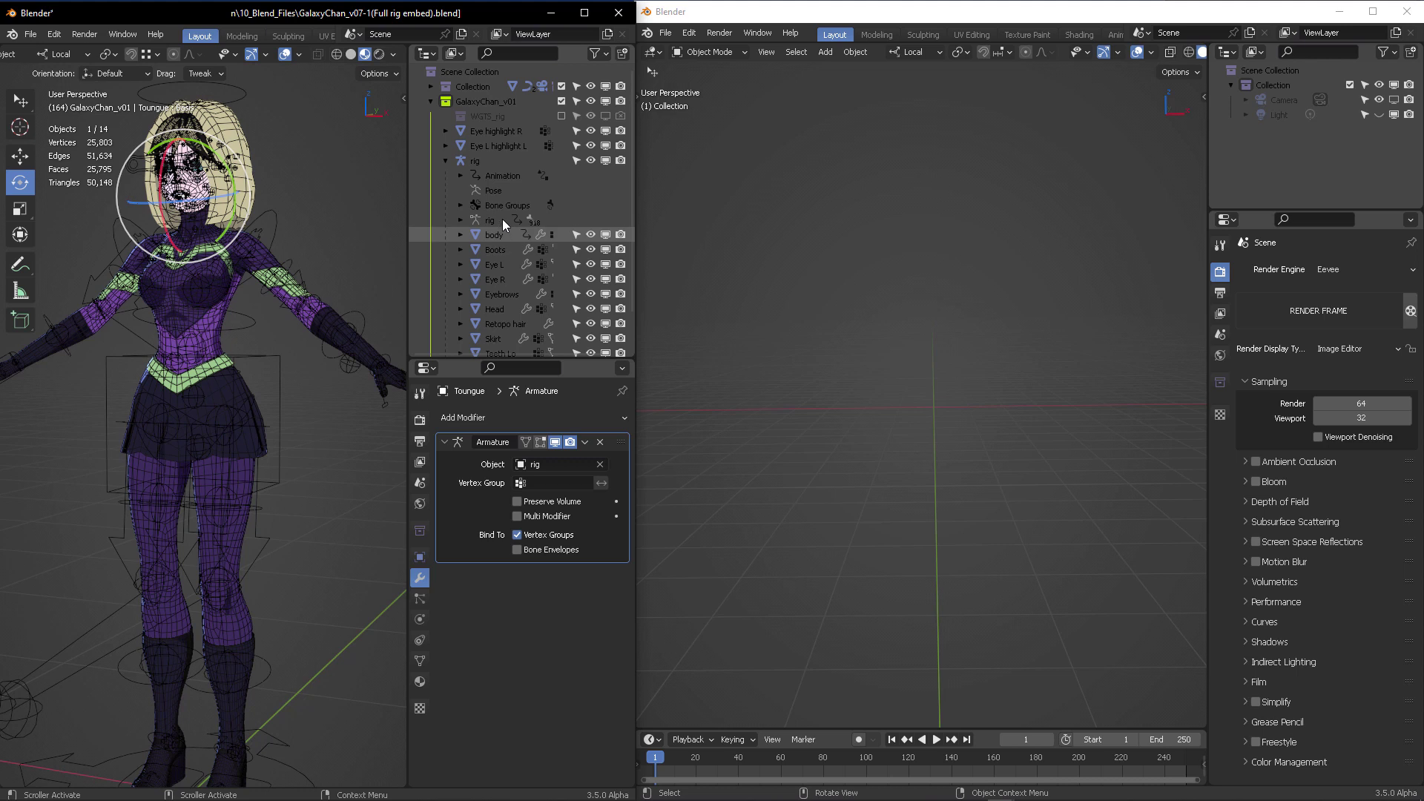
left_click(447, 161)
Save As over GalaxyChan_v07-1(Full rig embed).blend in the 10_Blend_Files folder
left_click(318, 186)
mouse_move(322, 184)
middle_mouse_down()
mouse_move(341, 198)
mouse_move(343, 175)
middle_mouse_up()
key("ctrl+s")
left_click(29, 34)
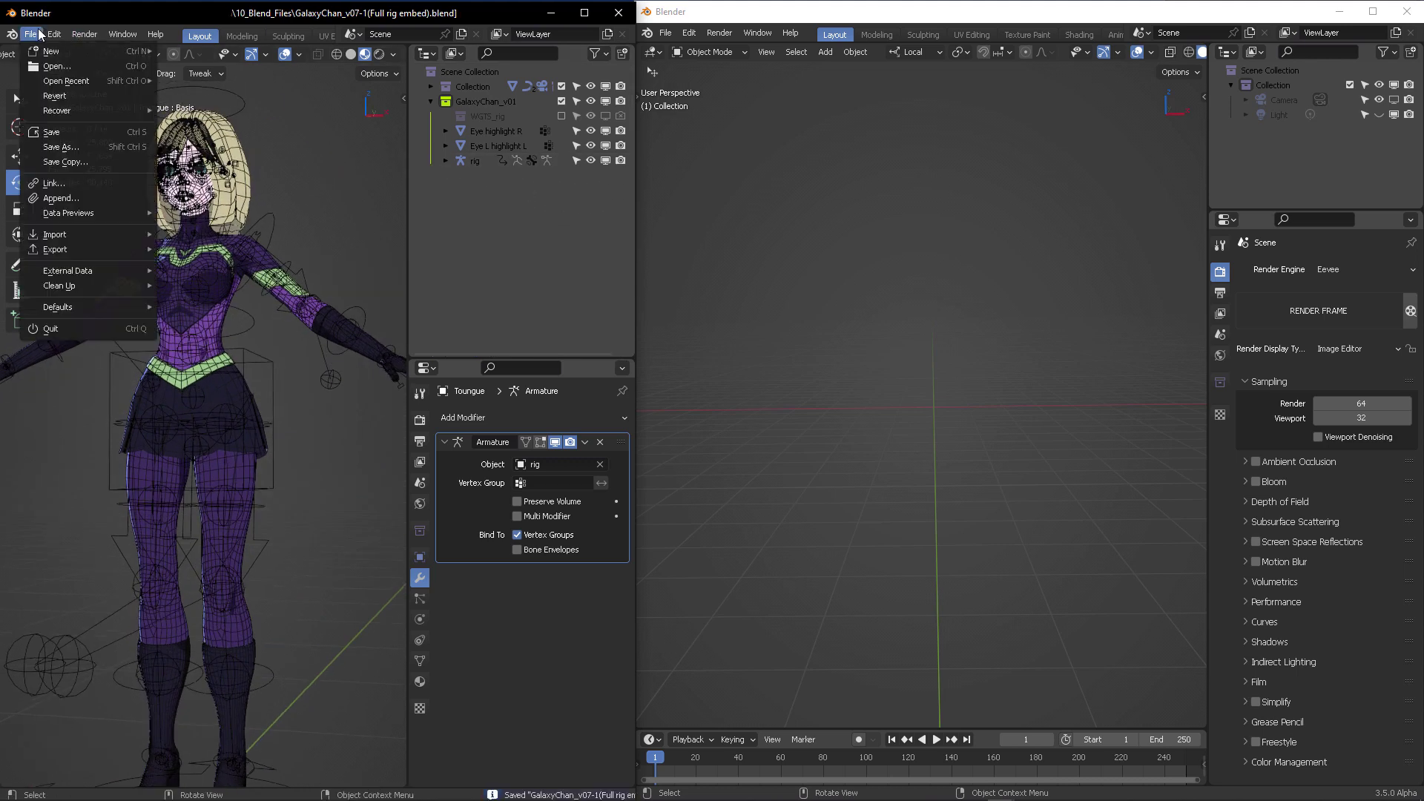
left_click(60, 146)
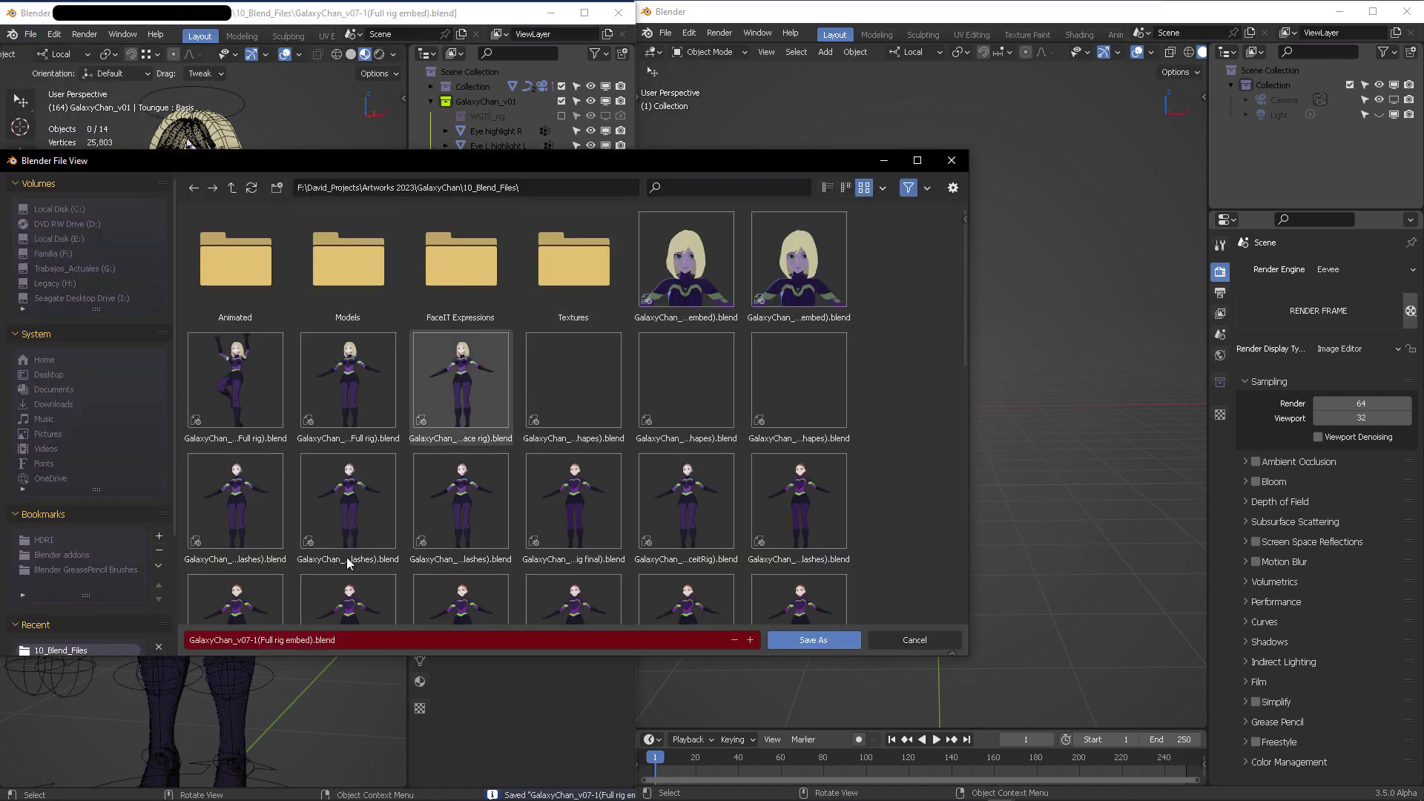
left_click(217, 640)
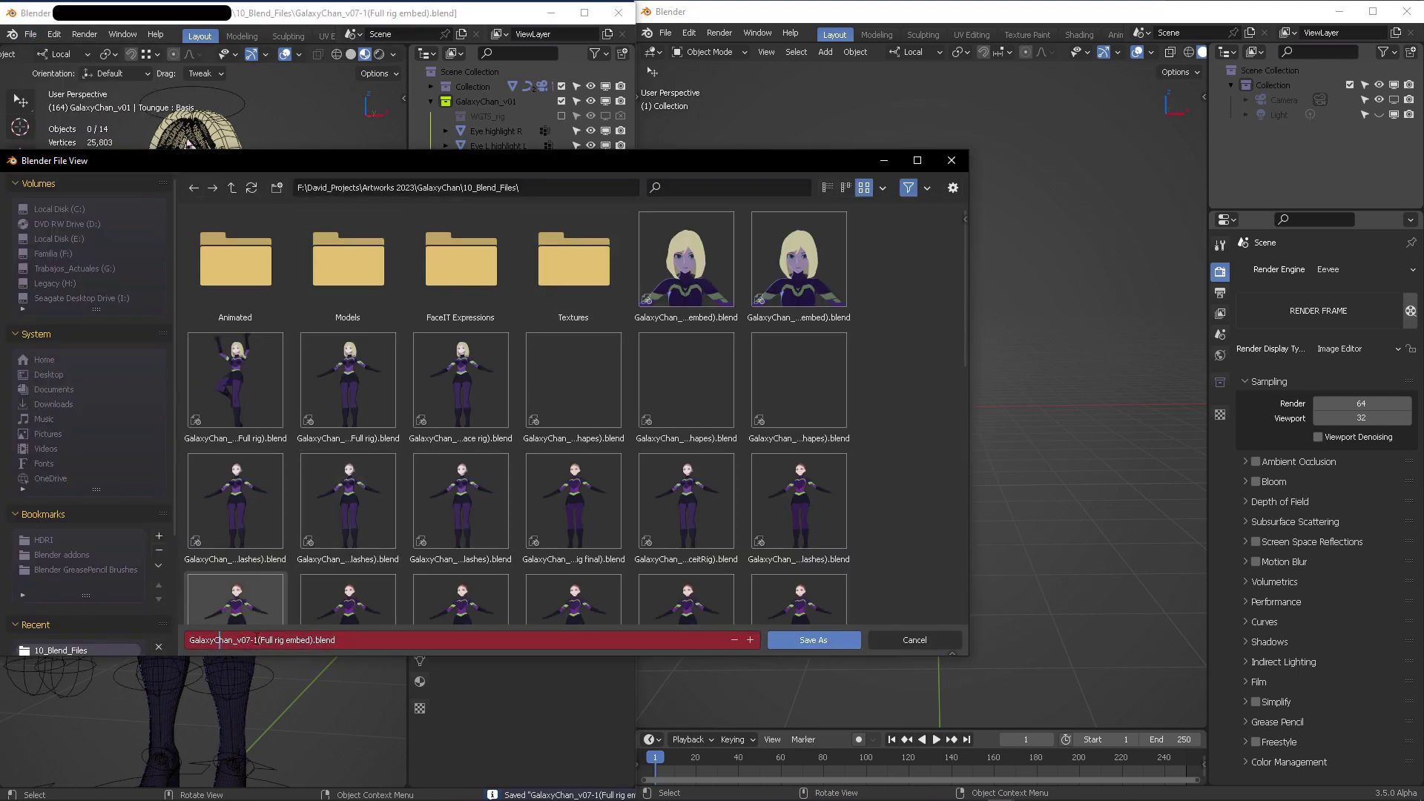
left_click(792, 639)
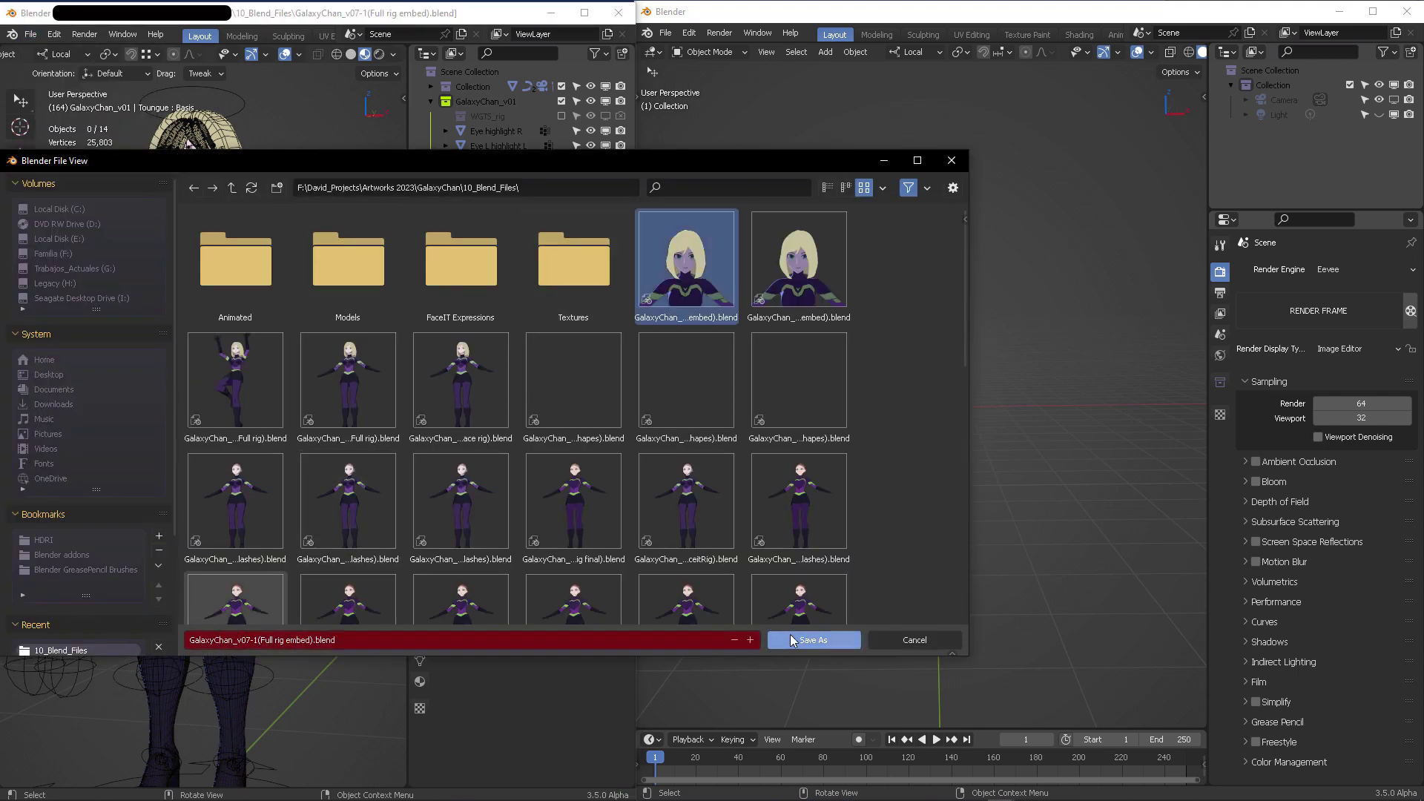
left_click(798, 639)
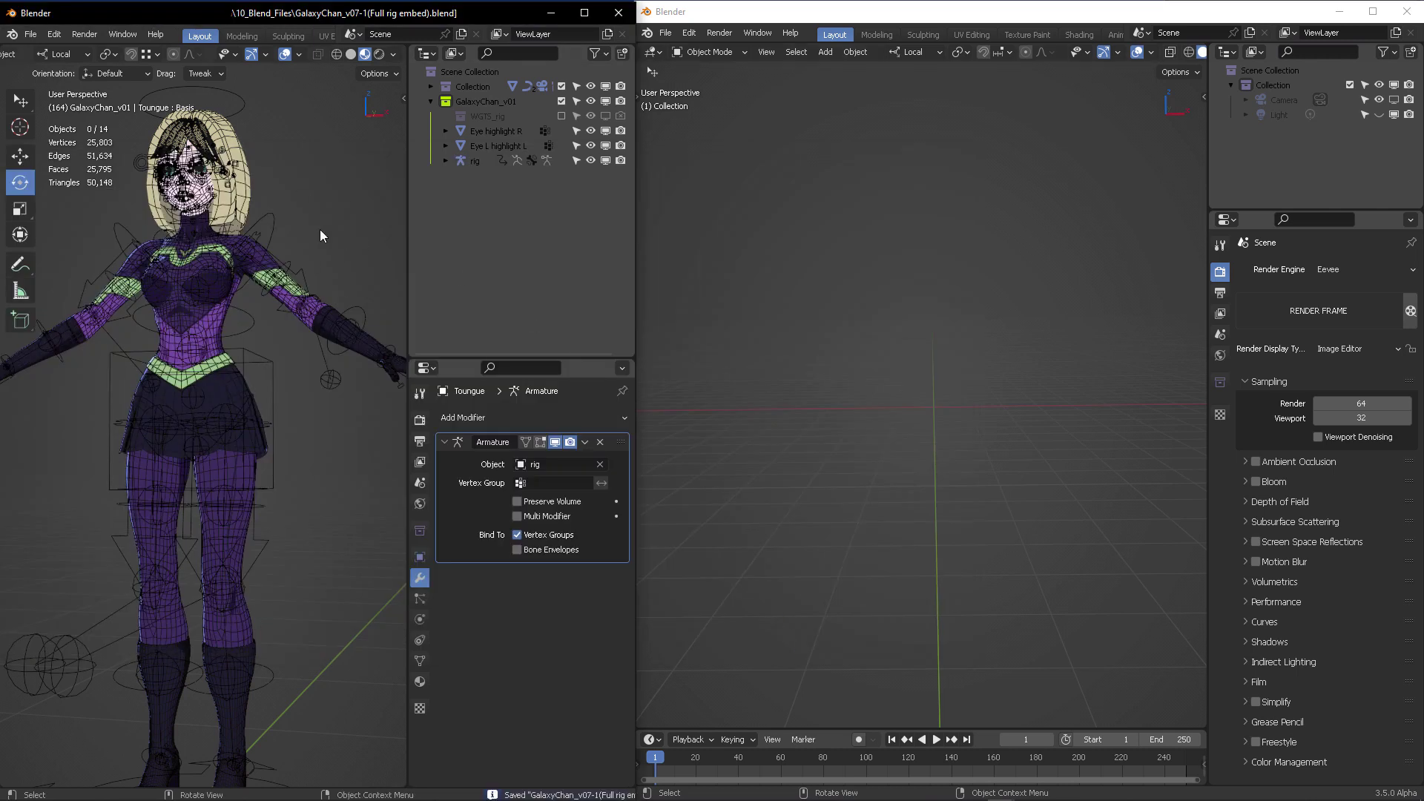
In the empty second file, make Scene Collection the active collection
left_click(738, 16)
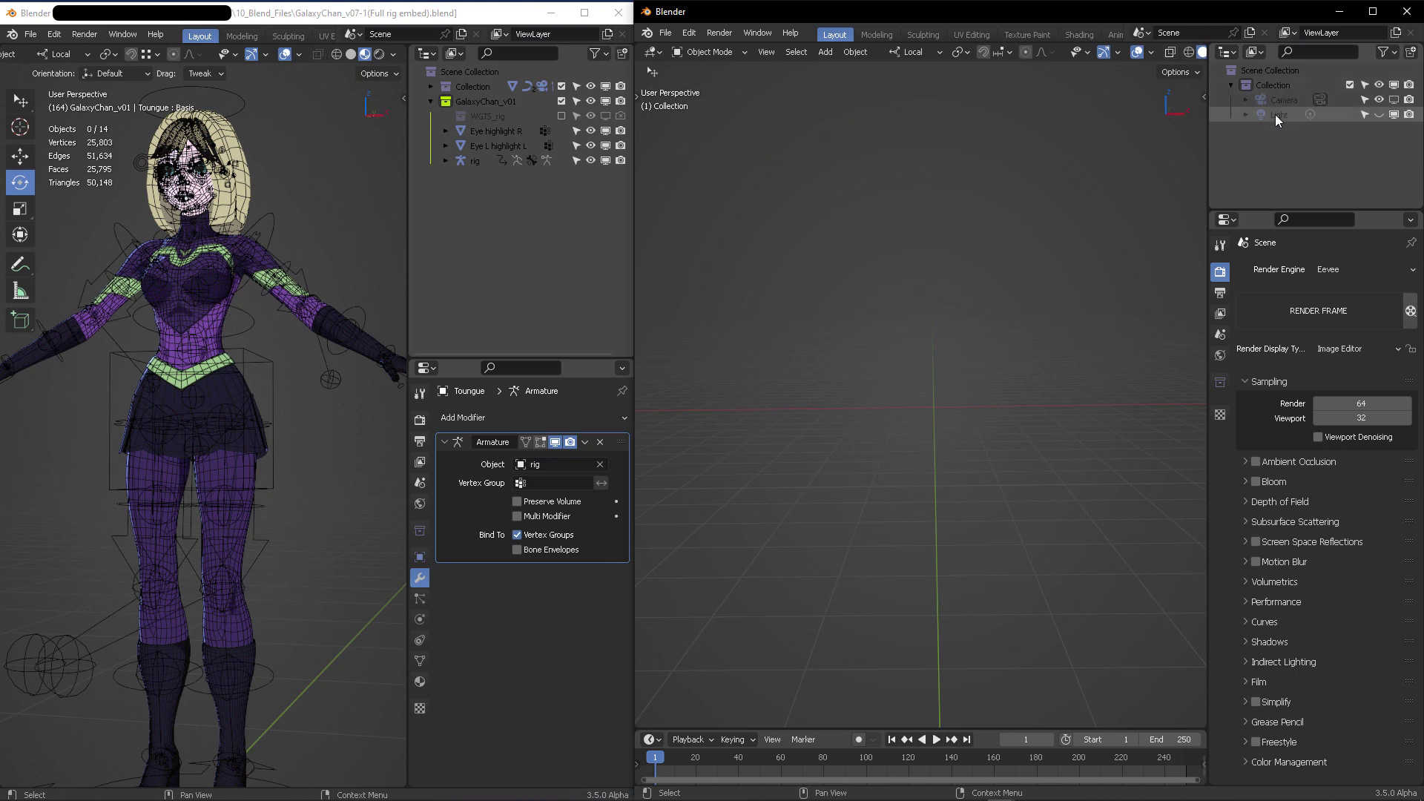
left_click(1274, 69)
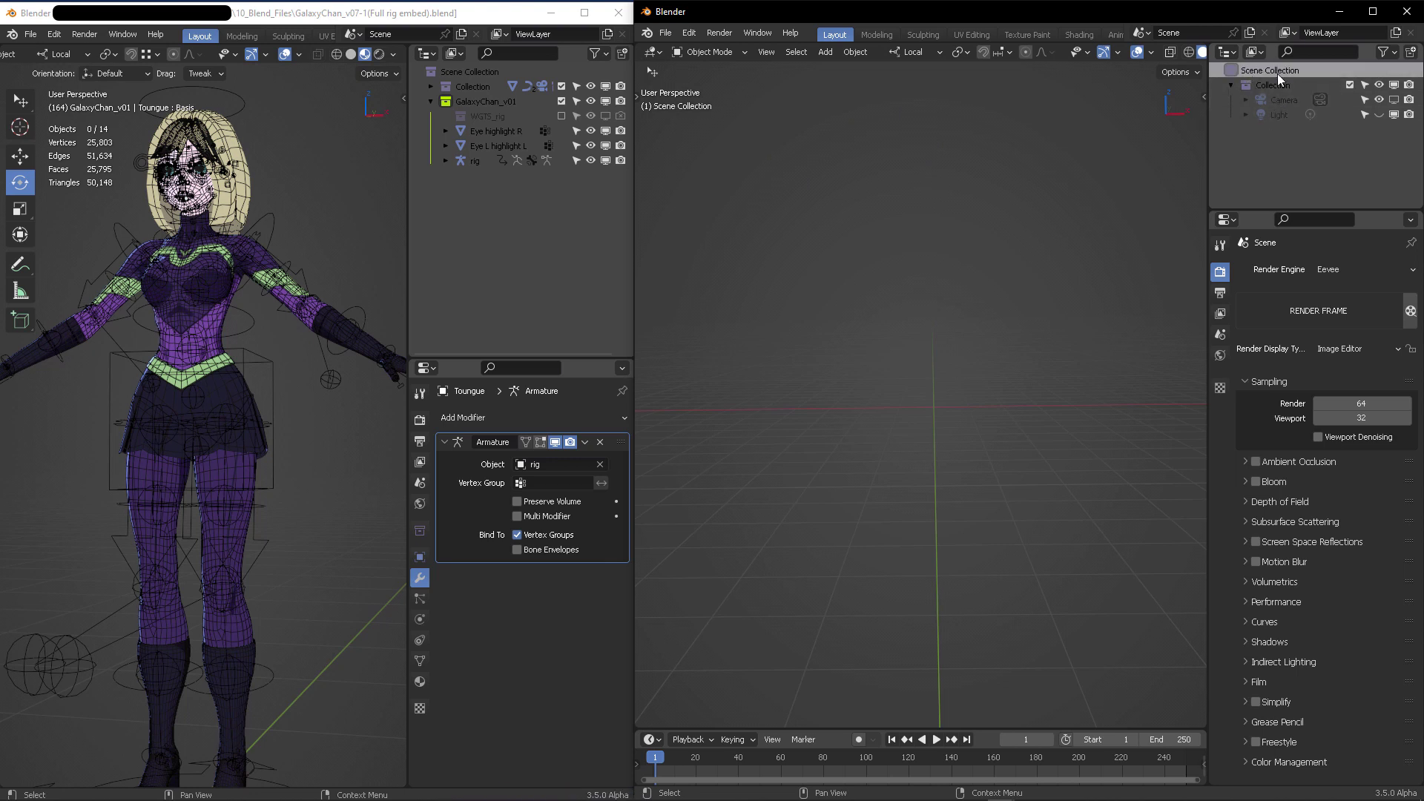
left_click(666, 33)
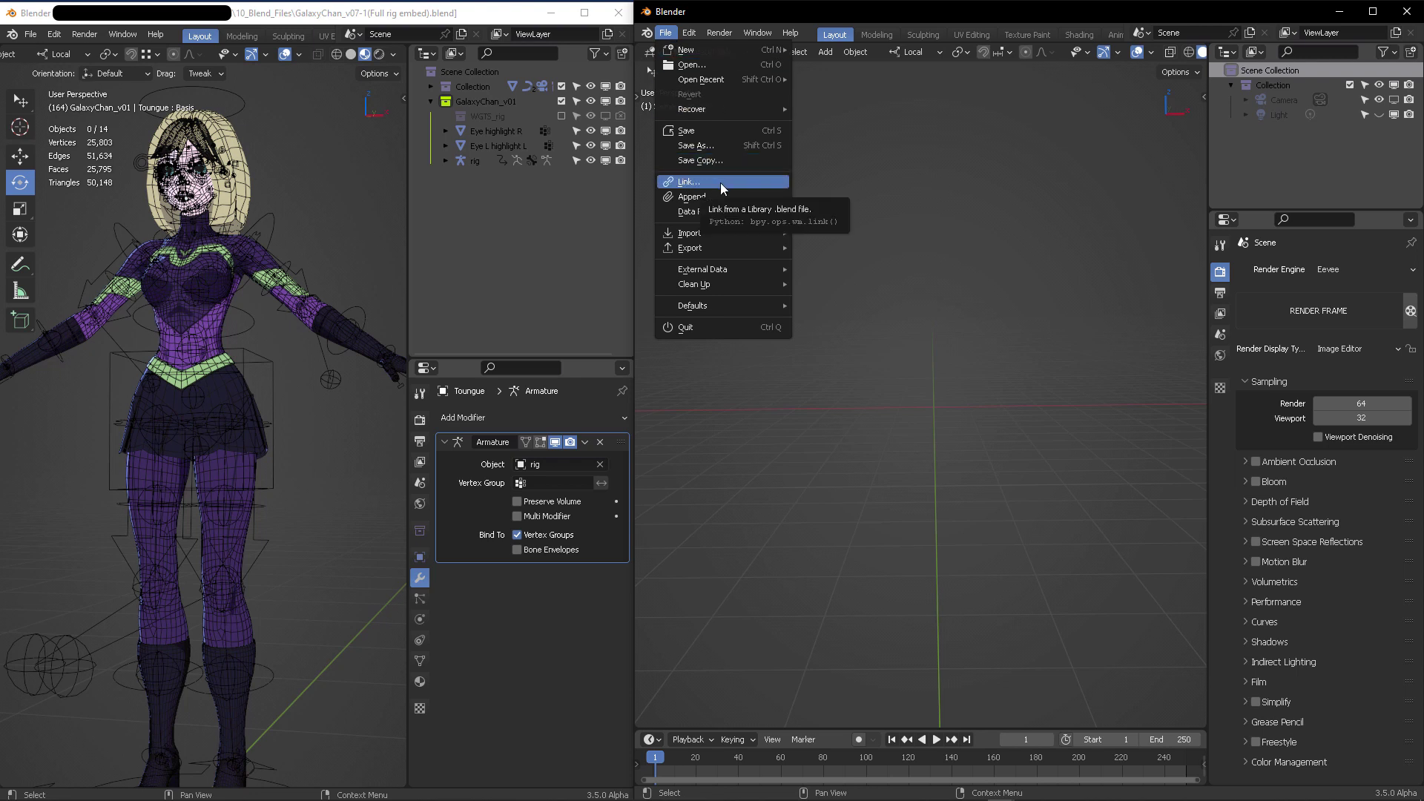
Select the Retopo hair and body meshes and orbit around the character to inspect it
left_click(241, 142)
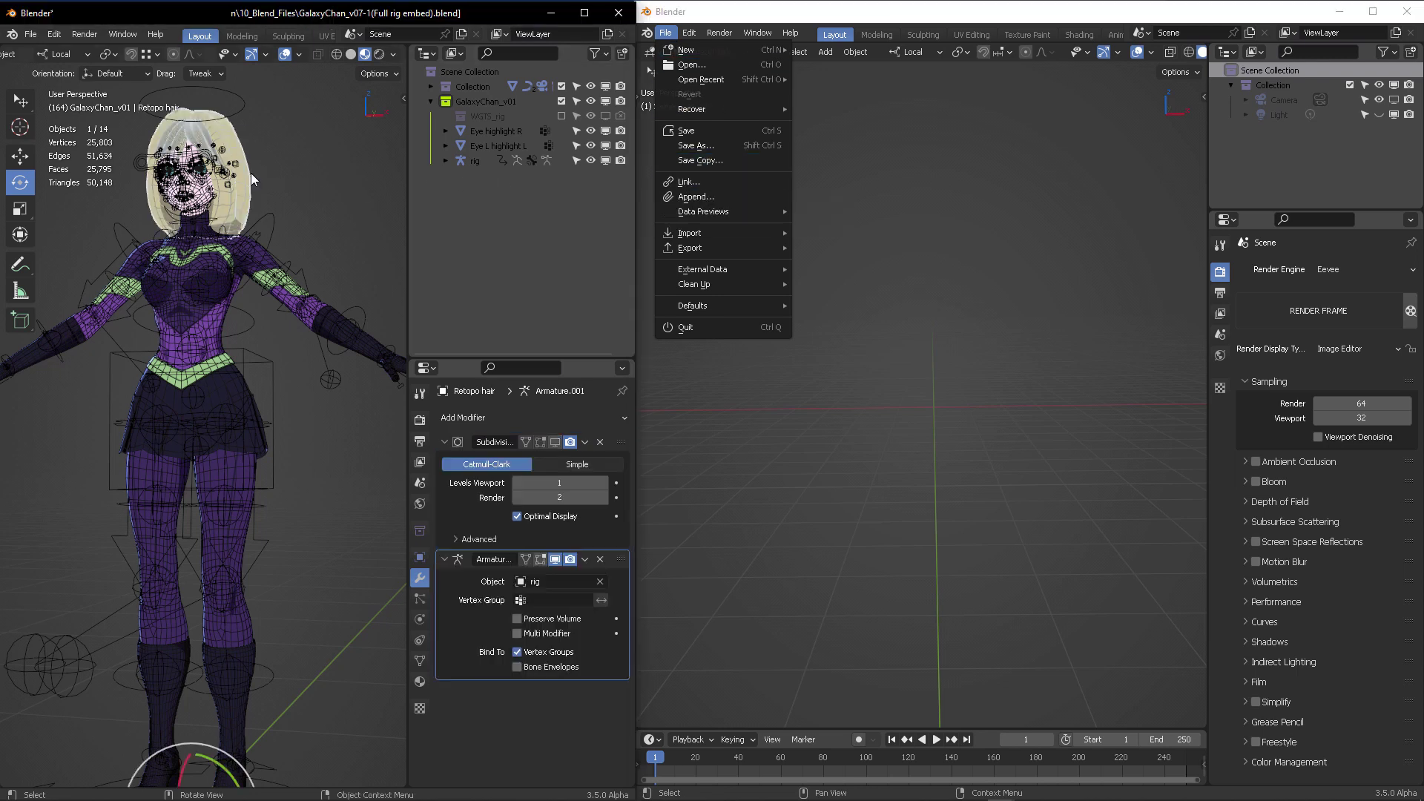
left_click(238, 471)
left_click(316, 438)
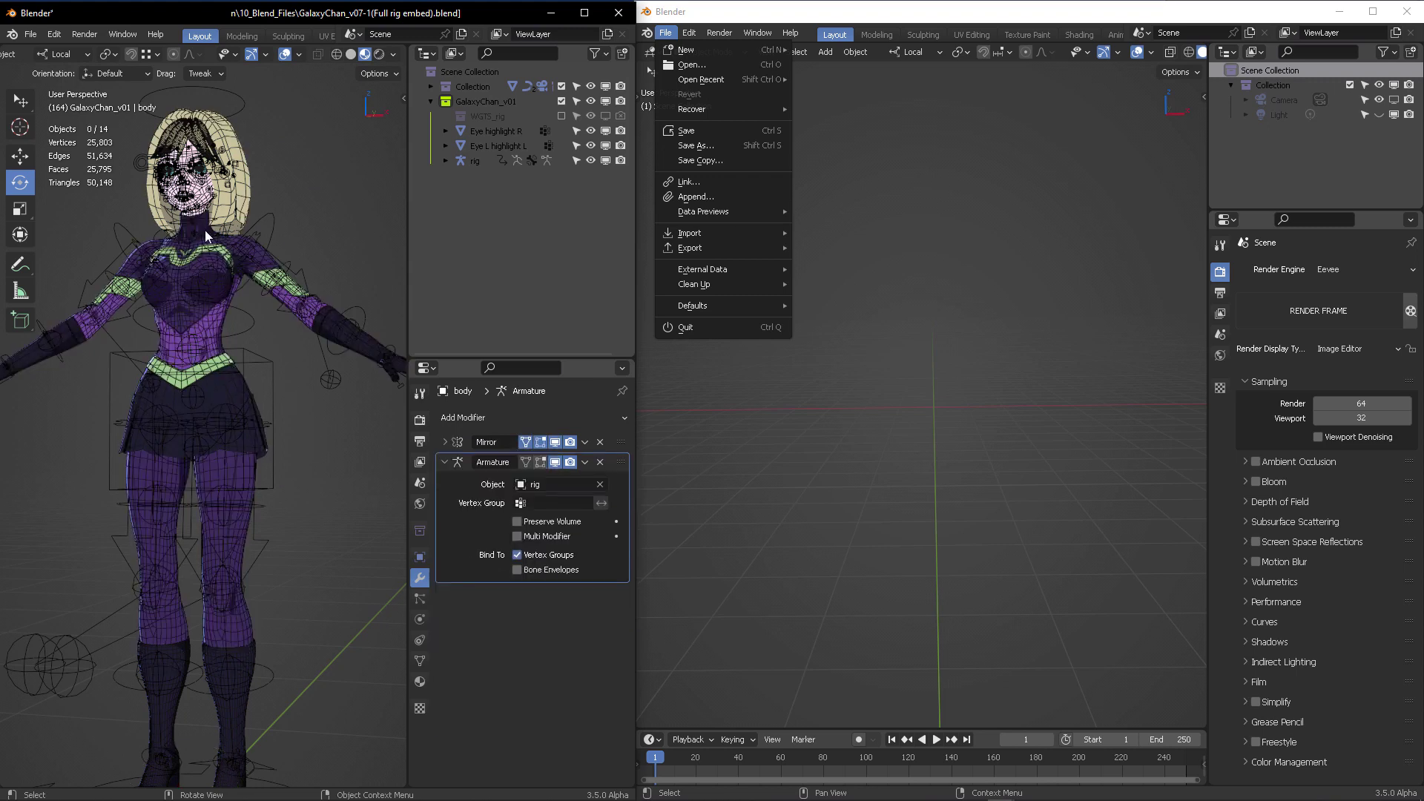
middle_click_drag(332, 321, 302, 347)
scroll(302, 347, "up", 5)
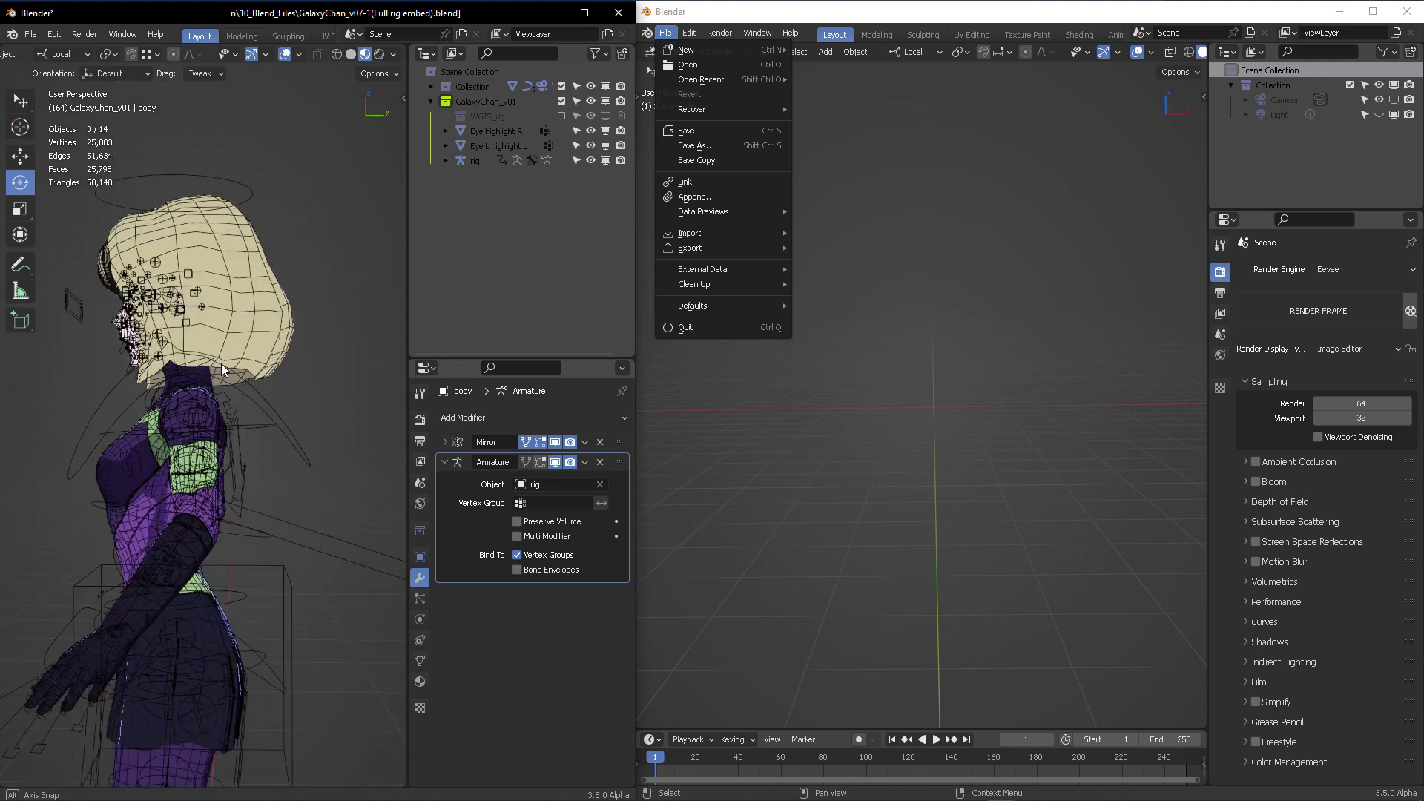
middle_click_drag(221, 363, 307, 289)
scroll(265, 296, "up", 4)
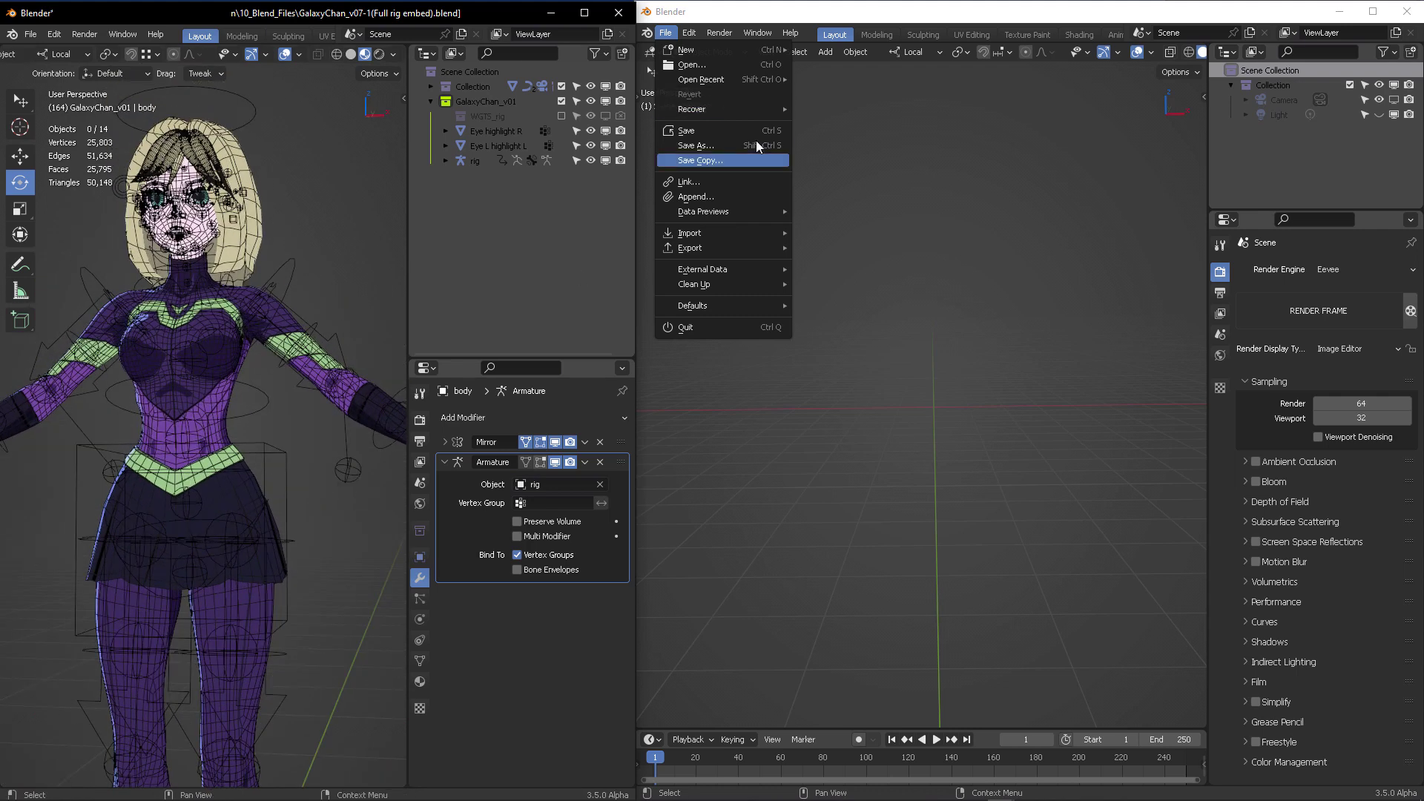
left_click(665, 33)
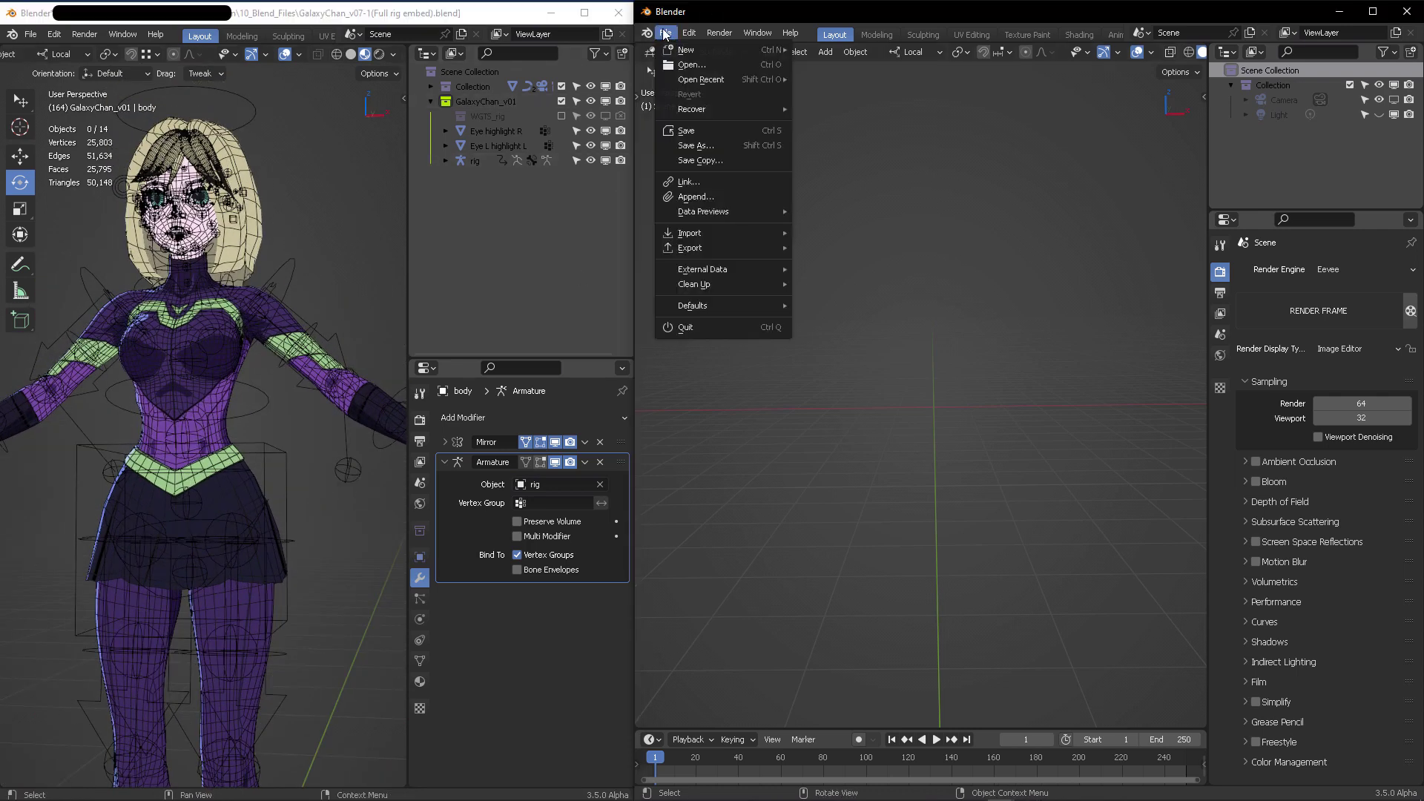
Start Link, go up to 10_Blend_Files, and open GalaxyChan_v07-1(Full rig embed).blend
left_click(699, 185)
left_click(688, 186)
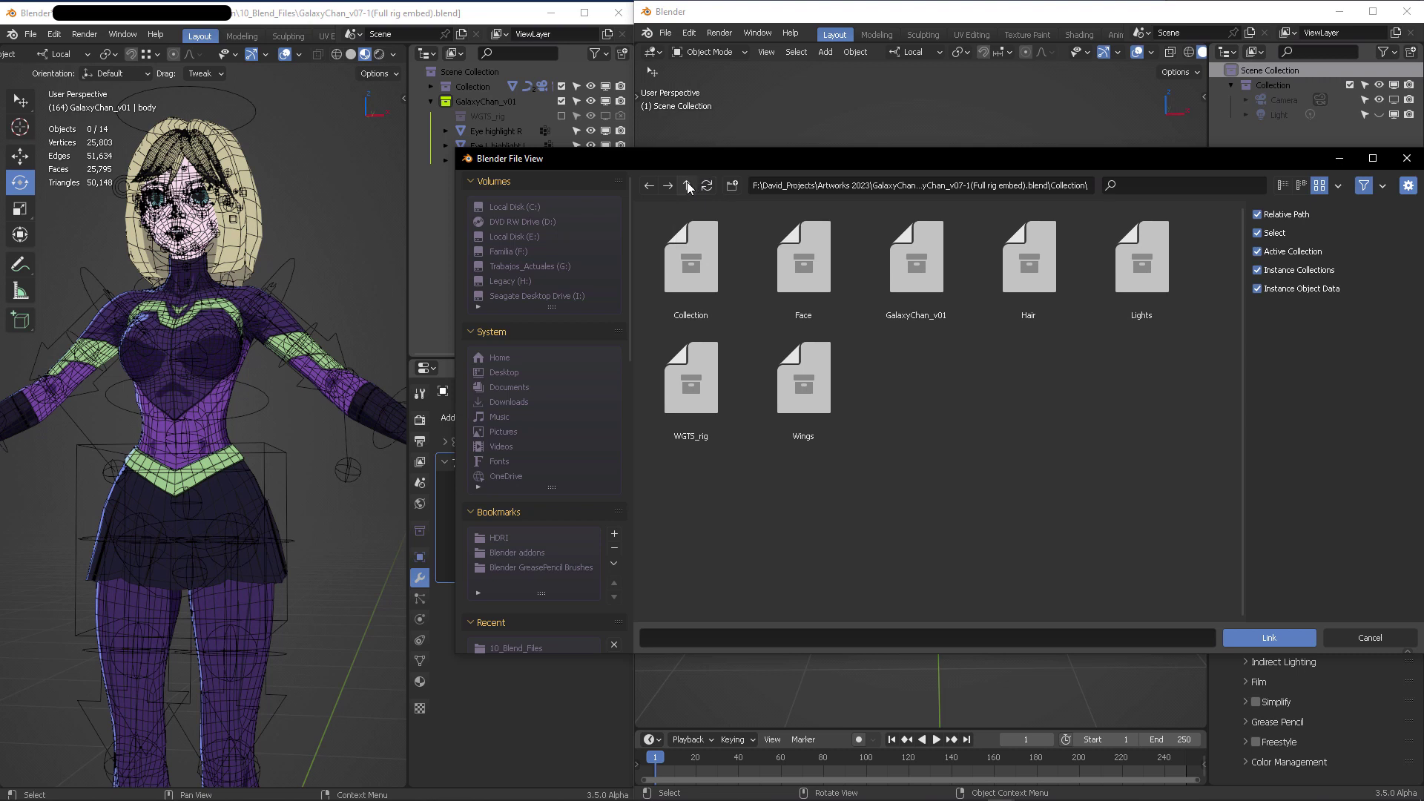
left_click(688, 186)
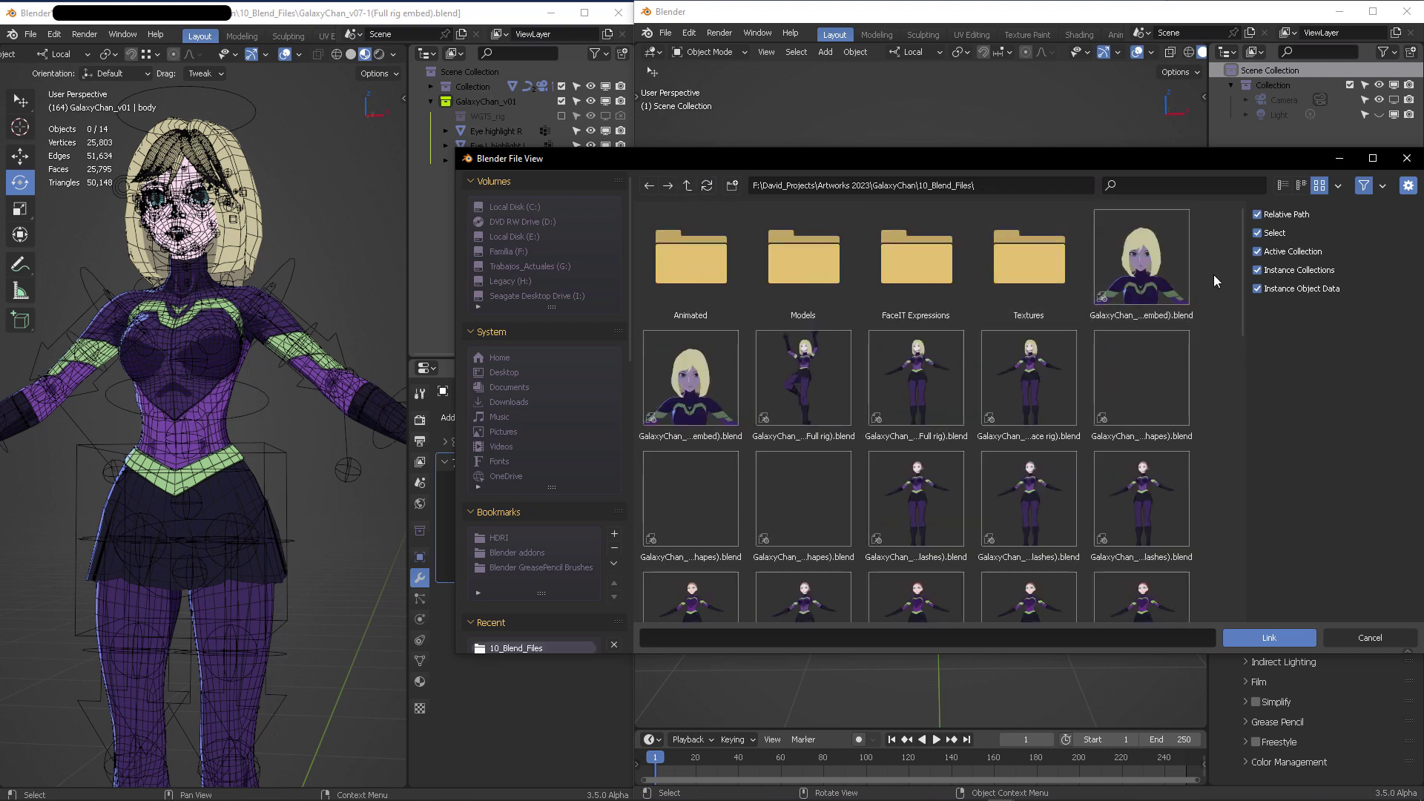
left_click(1145, 260)
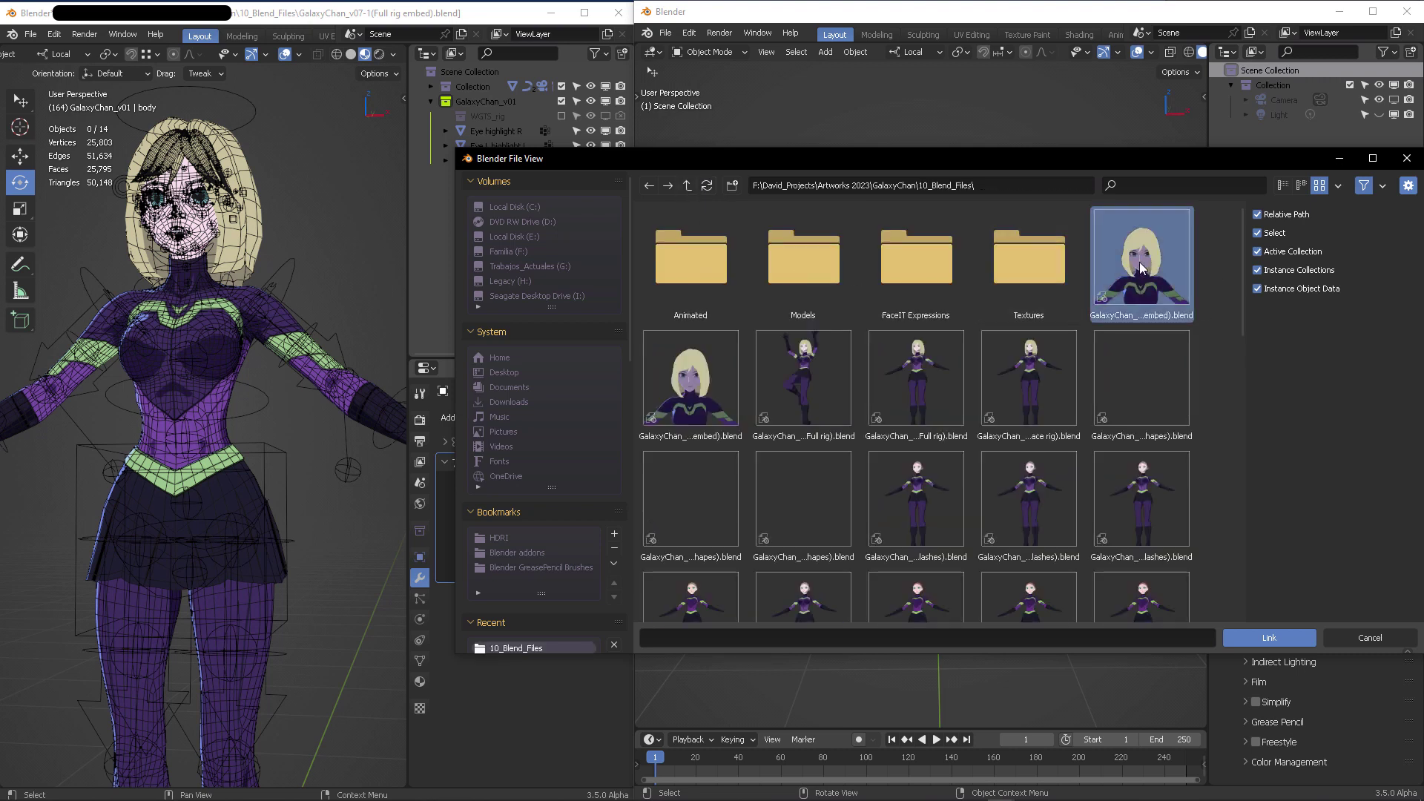
left_click(1282, 185)
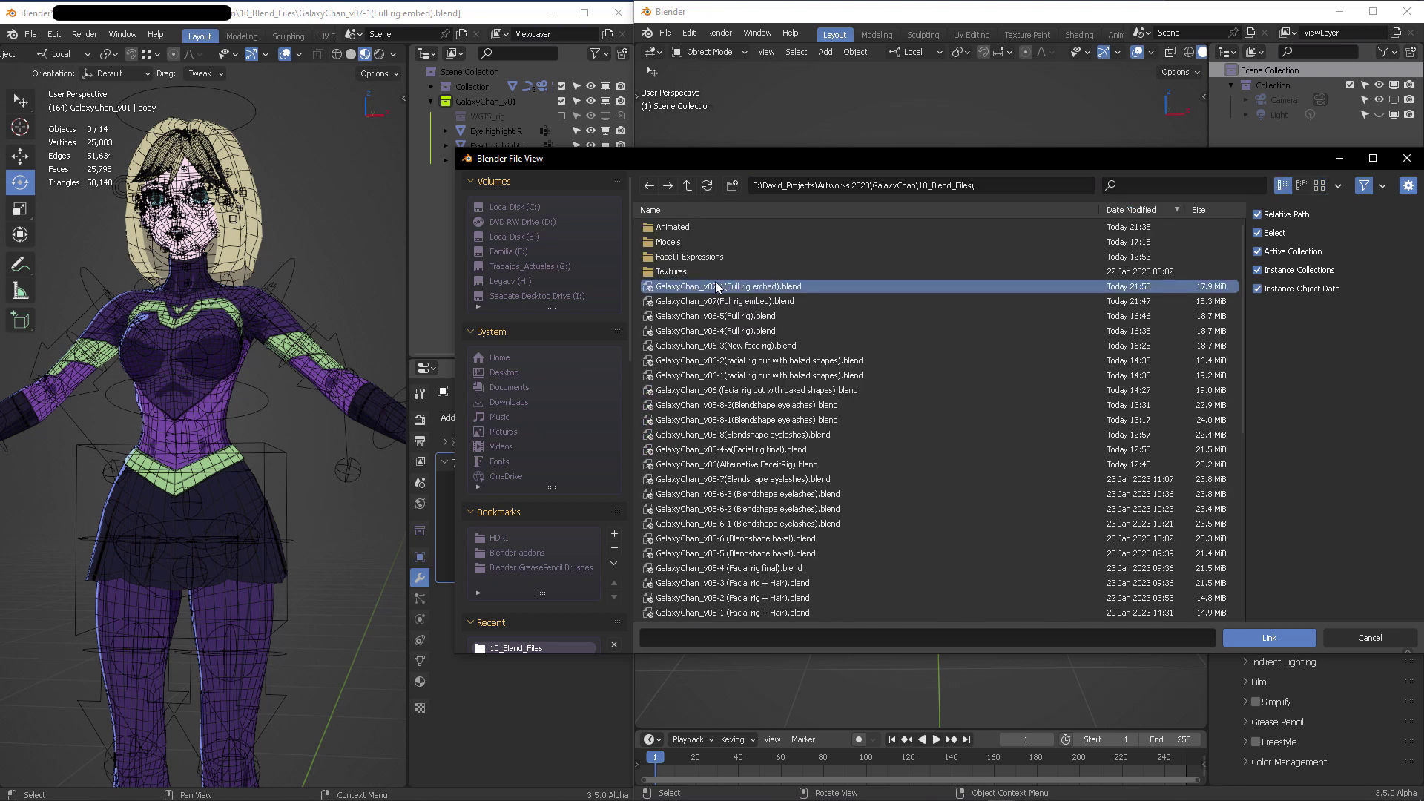
left_click(1319, 185)
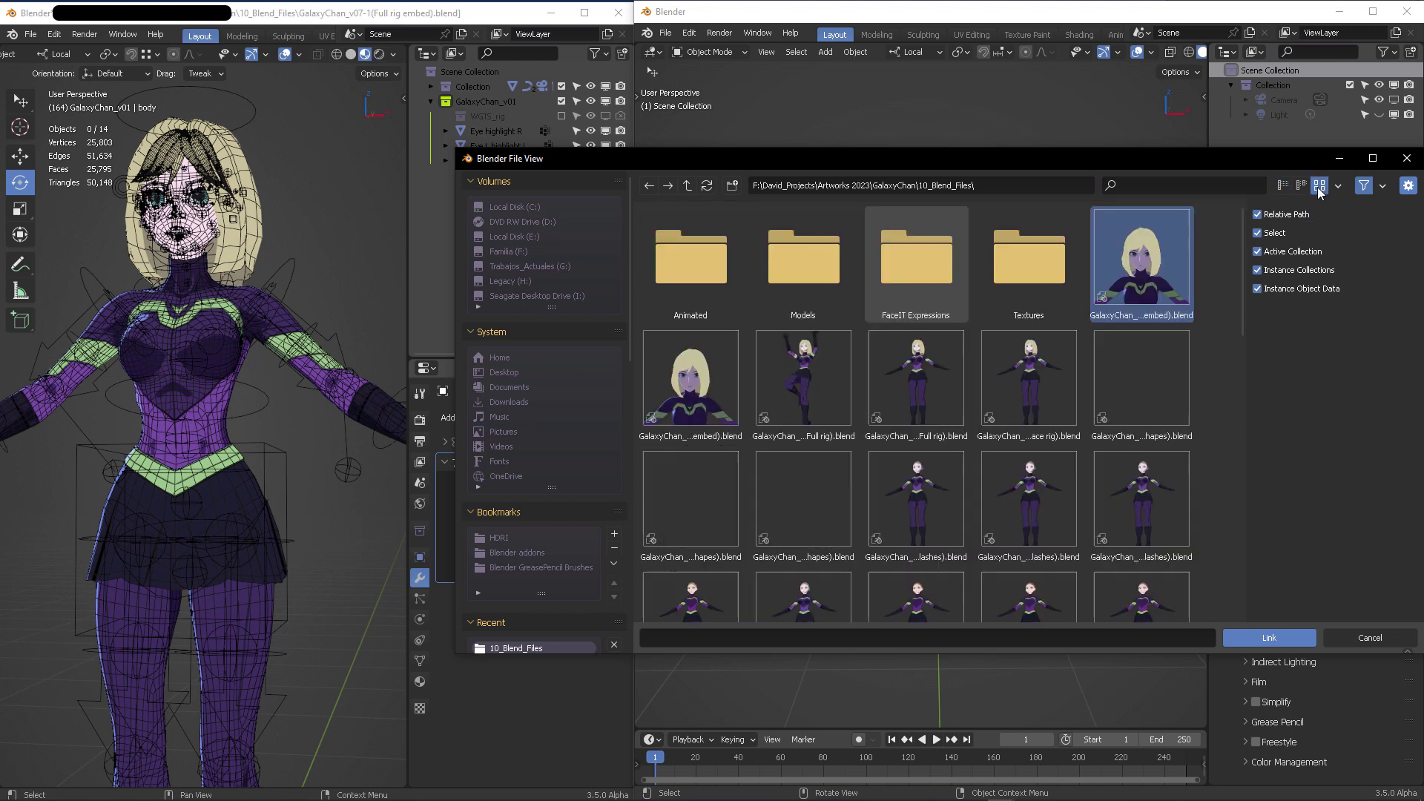
double_click(1128, 264)
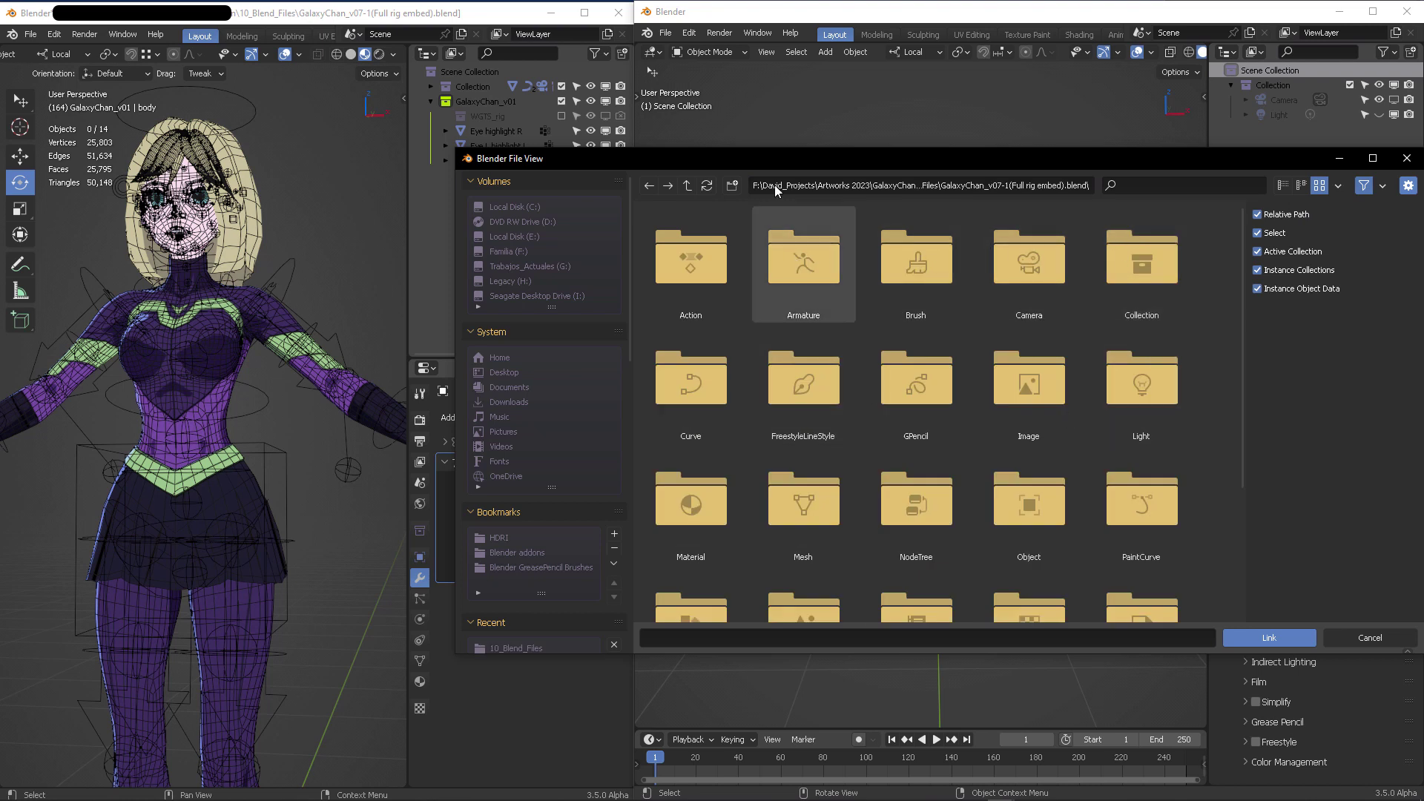
Open its Collection folder and link the GalaxyChan_v01 collection into the scene
left_click_drag(794, 153, 548, 92)
left_click_drag(997, 257, 1023, 199)
left_click(1035, 124)
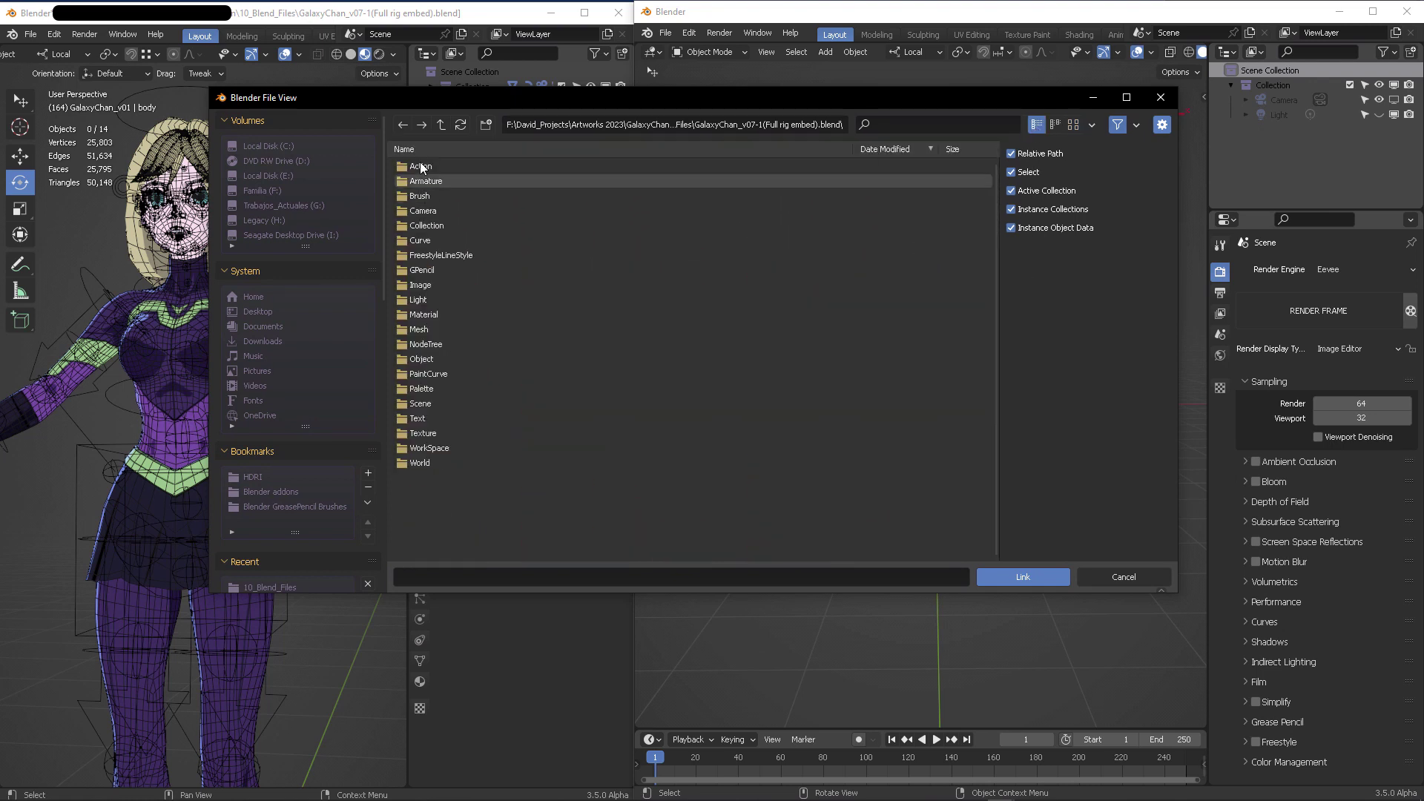
left_click(1073, 125)
left_click(902, 215)
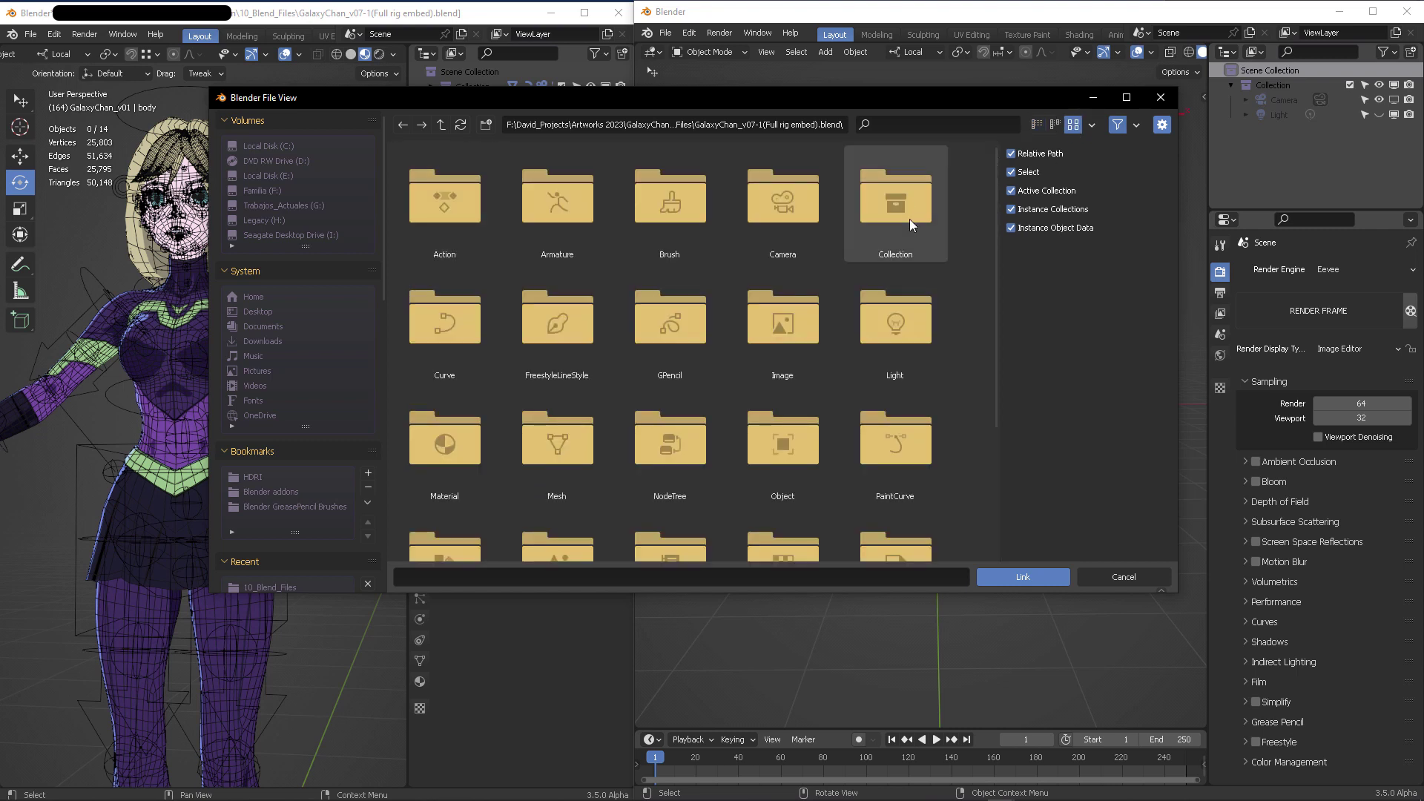
double_click(901, 198)
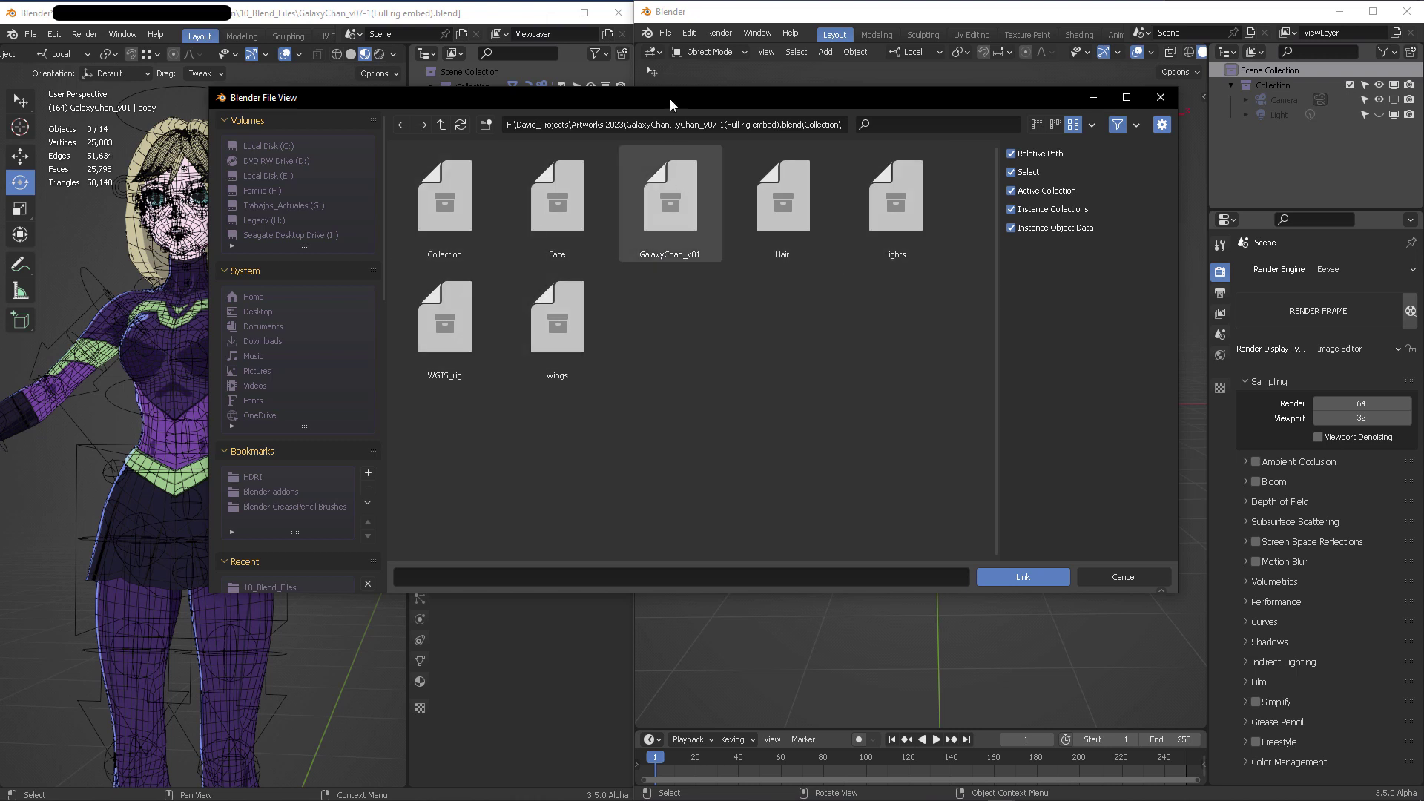
left_click_drag(670, 104, 686, 261)
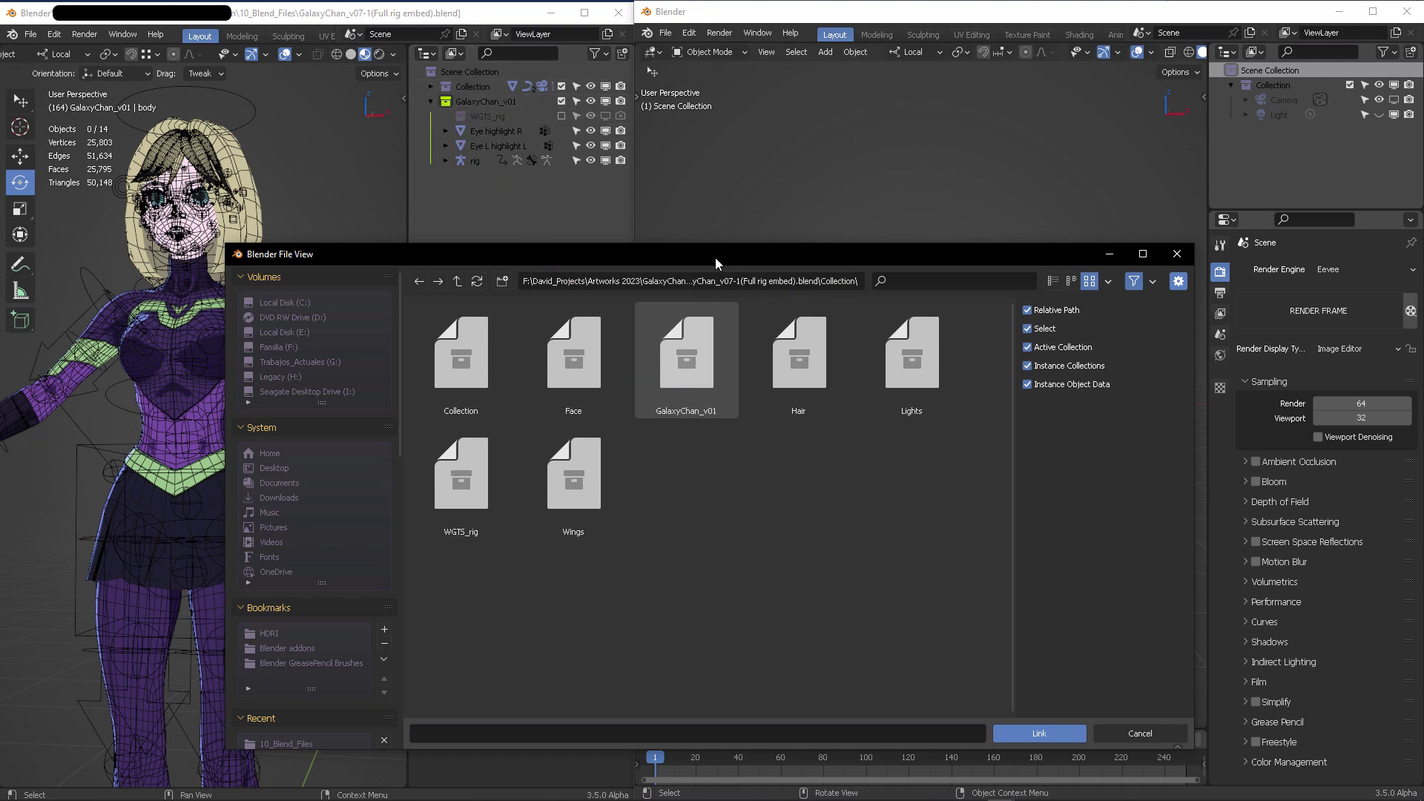
left_click_drag(718, 257, 630, 145)
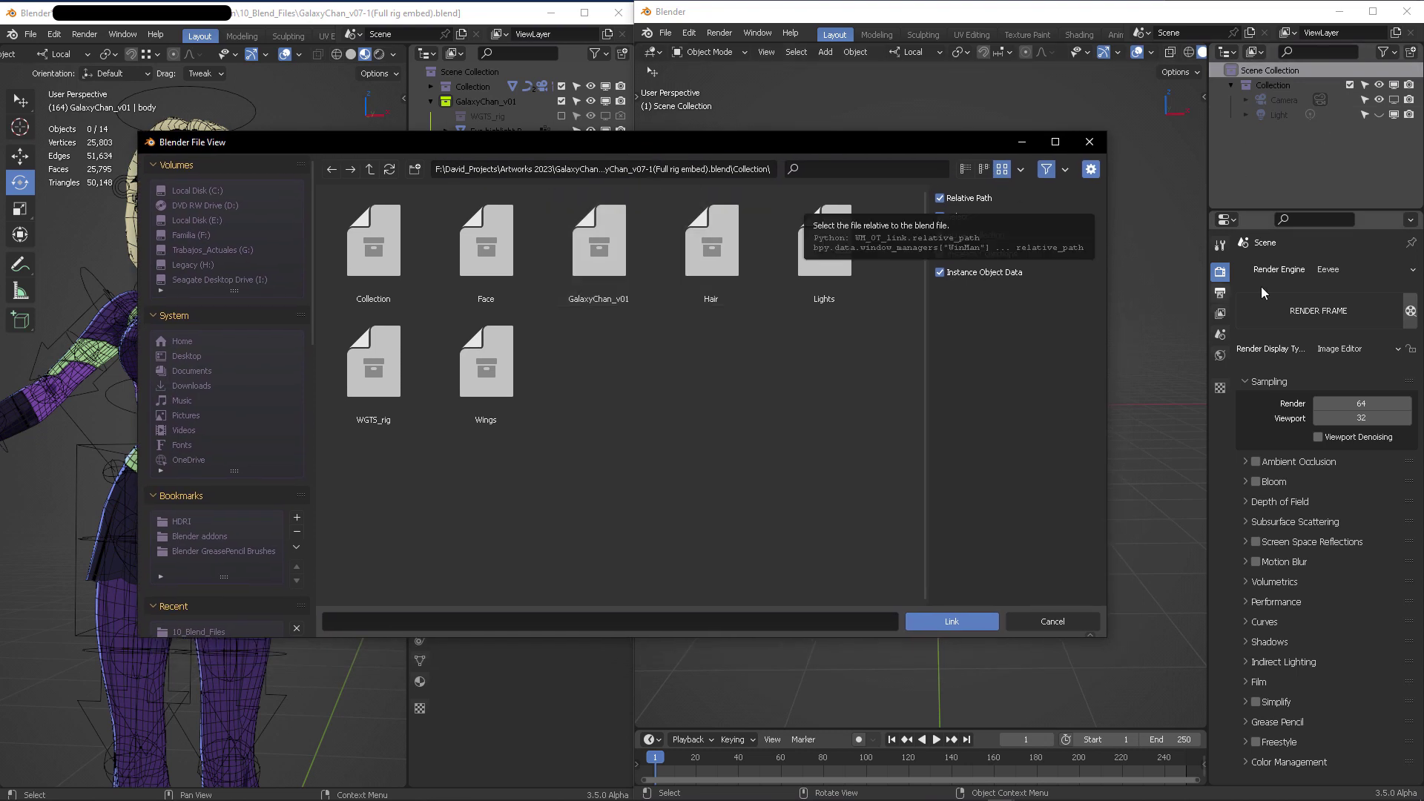
double_click(598, 251)
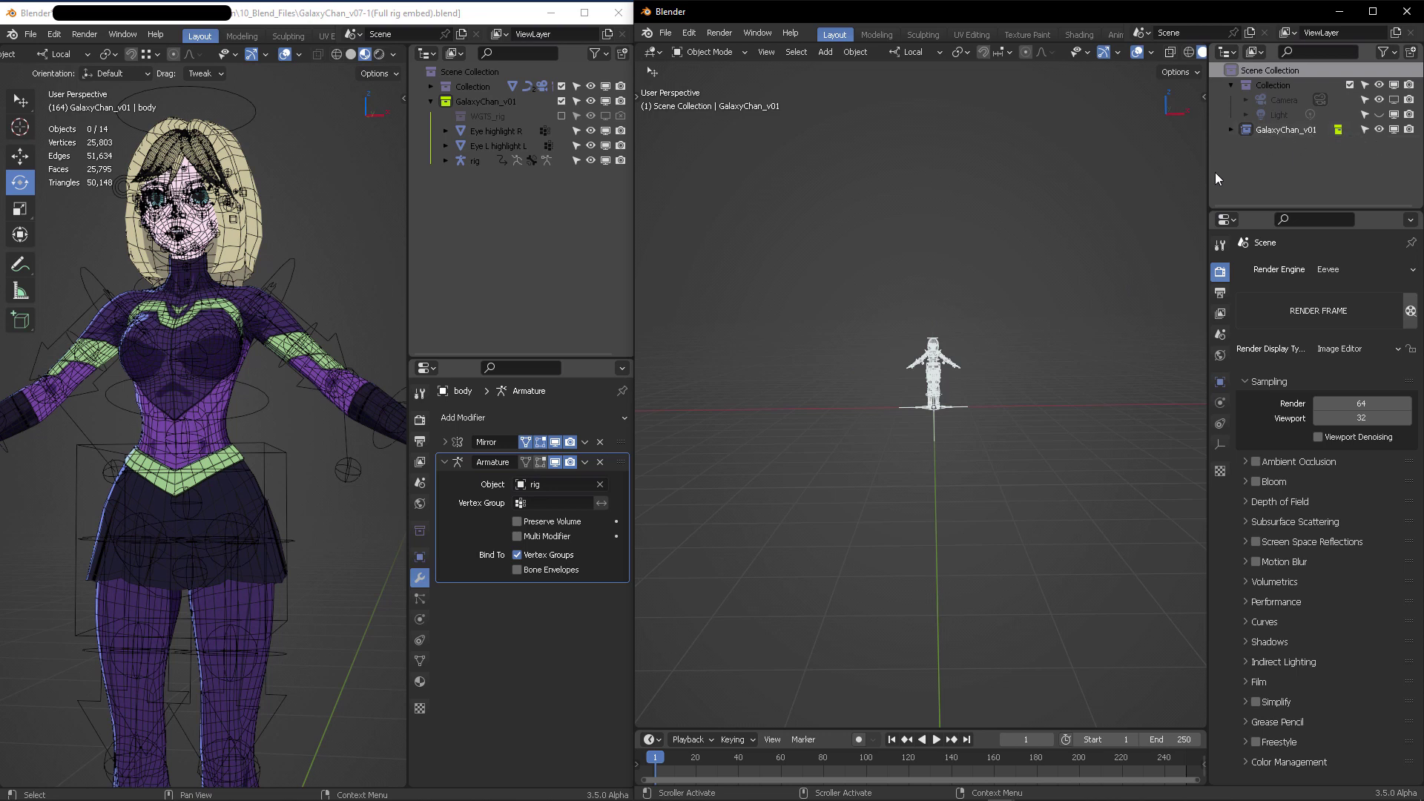
Widen the side column, deselect the linked character and show it with material colours
left_click_drag(1208, 148, 1181, 148)
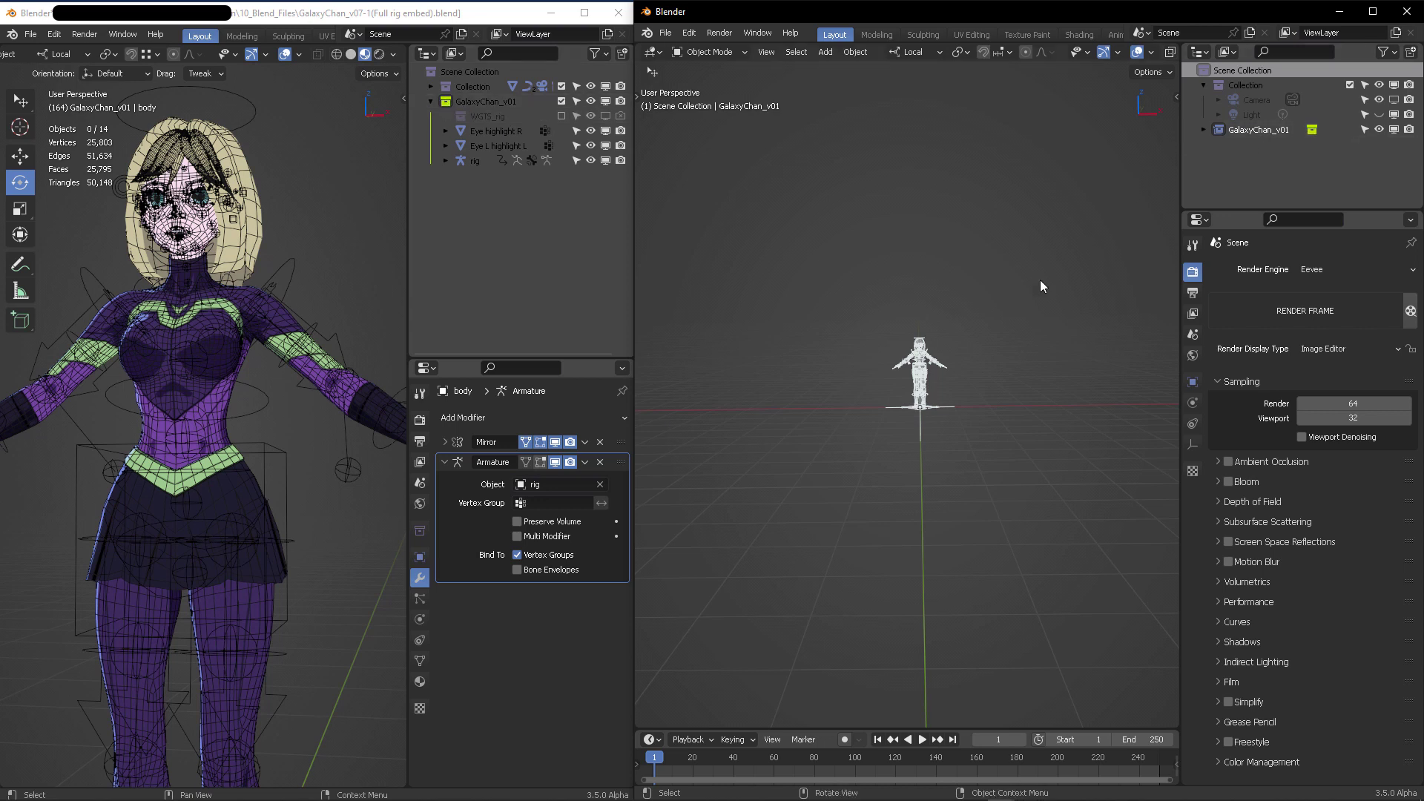
middle_click_drag(1015, 299, 985, 305)
scroll(987, 305, "up", 3)
scroll(1024, 289, "up", 5)
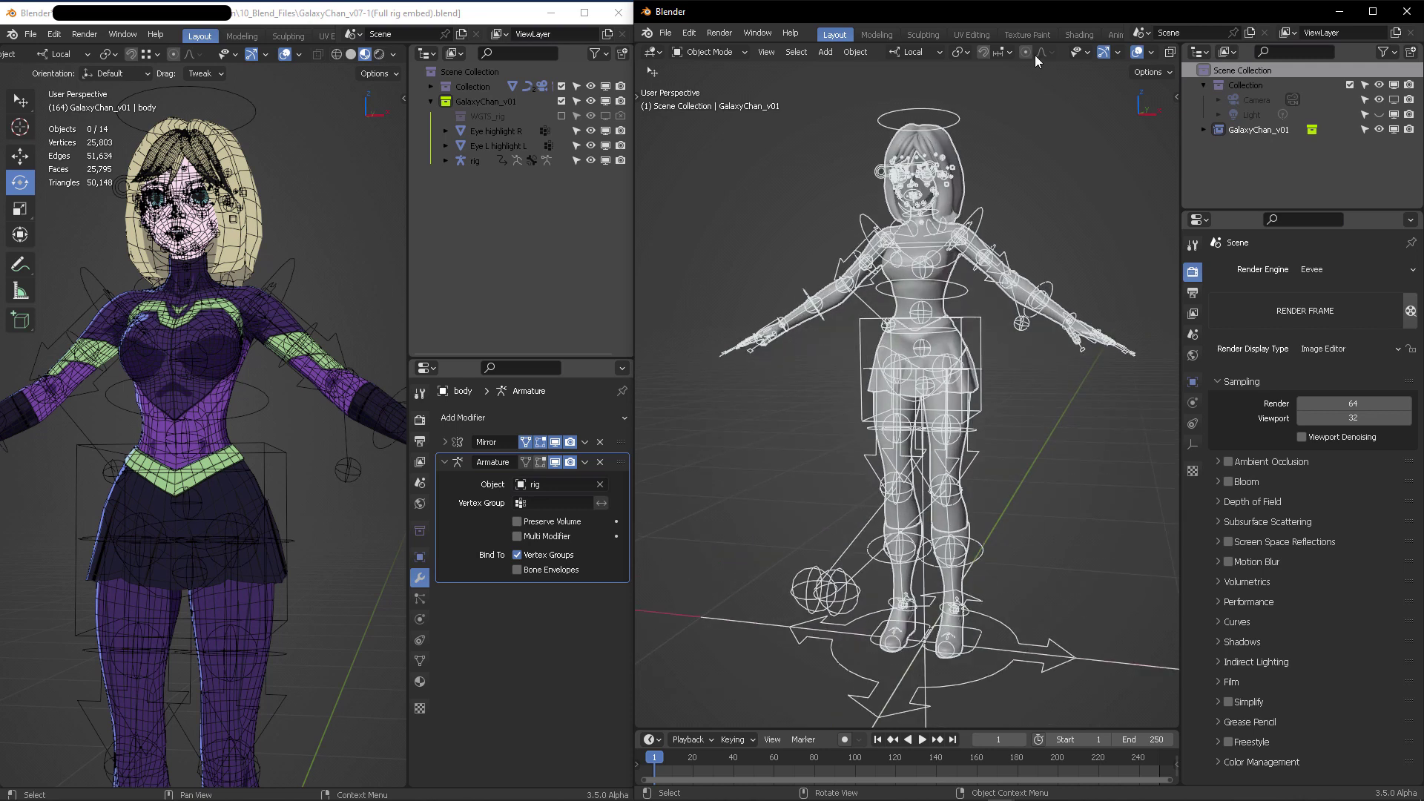
scroll(1038, 59, "down", 3)
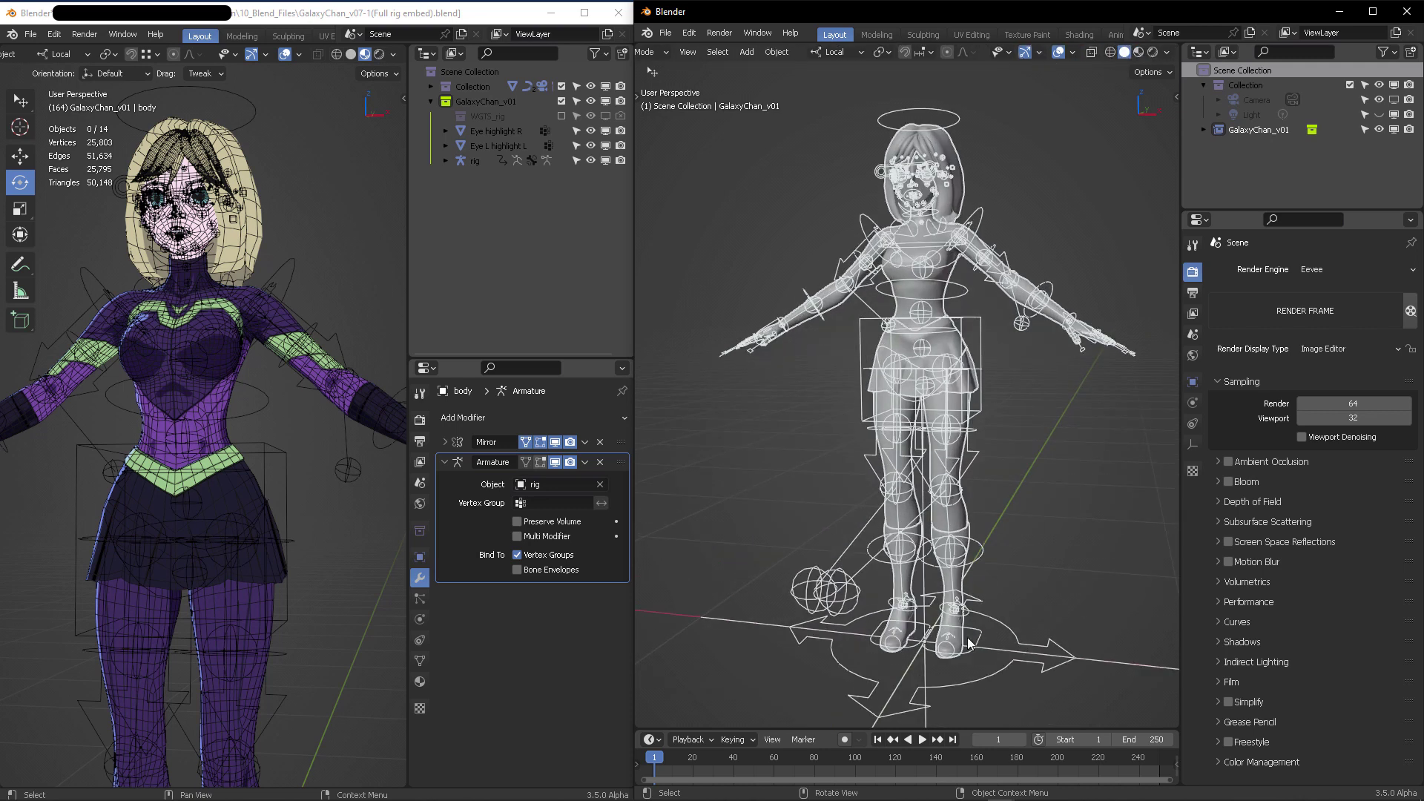
left_click(1014, 126)
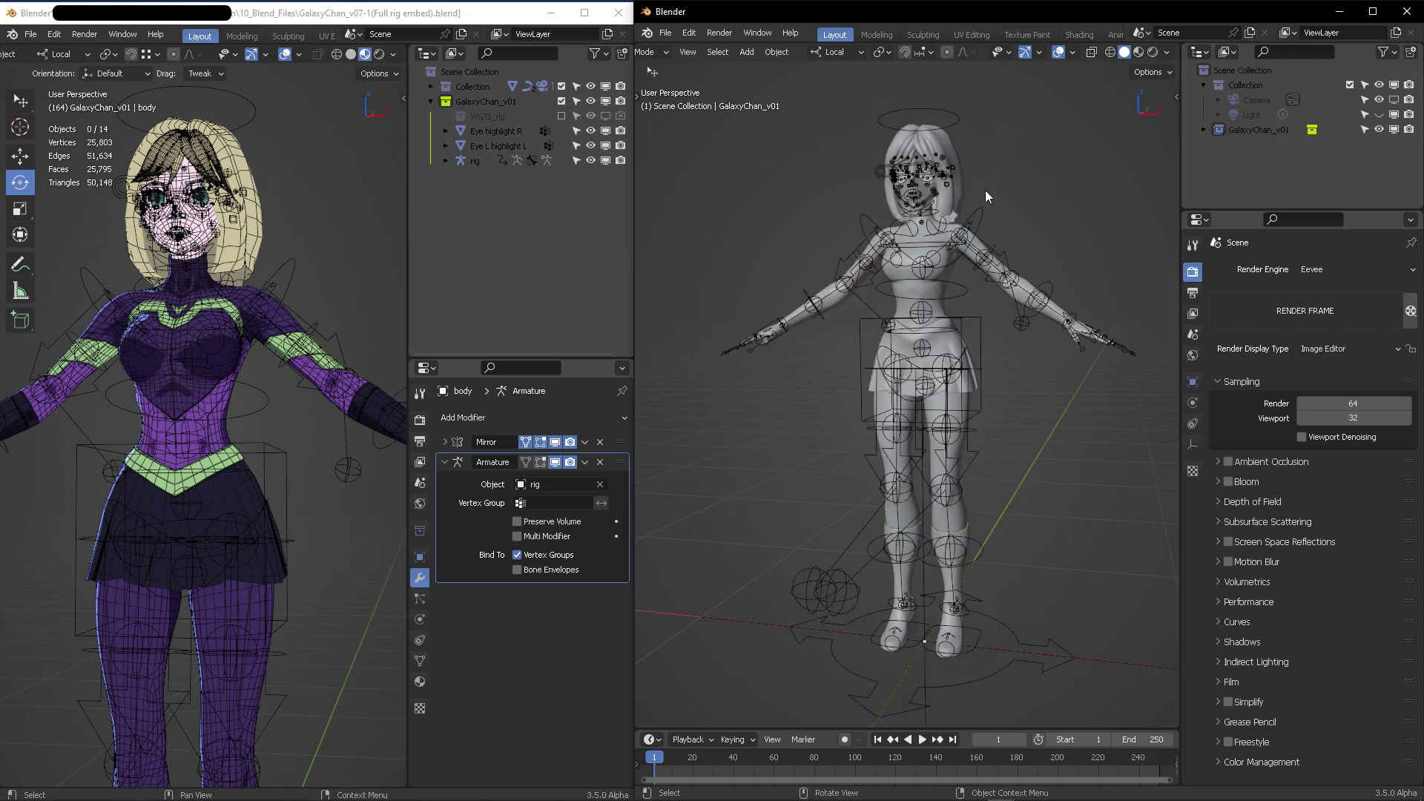
left_click(1138, 52)
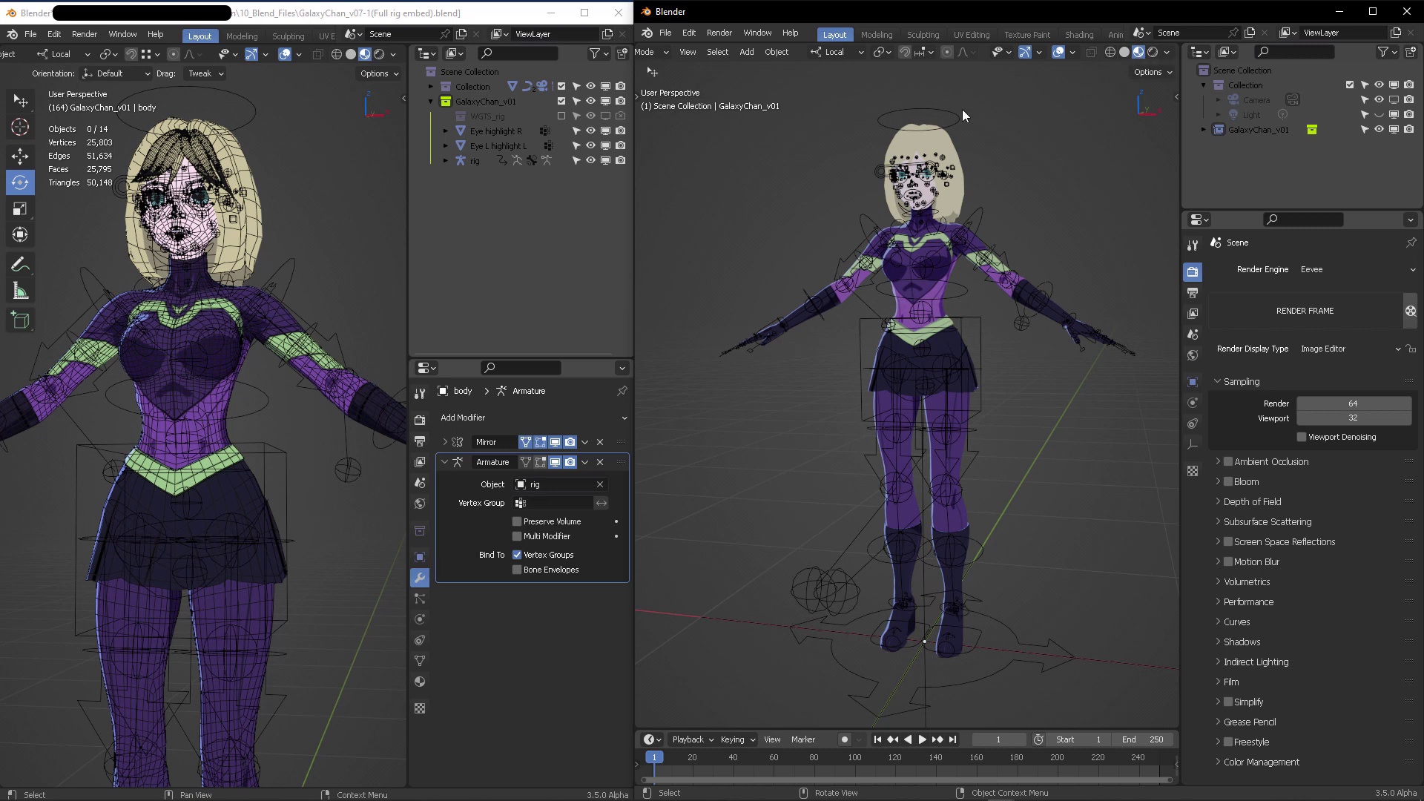
Select the whole linked character and move it nearer the camera
scroll(1037, 225, "down", 1)
key("a")
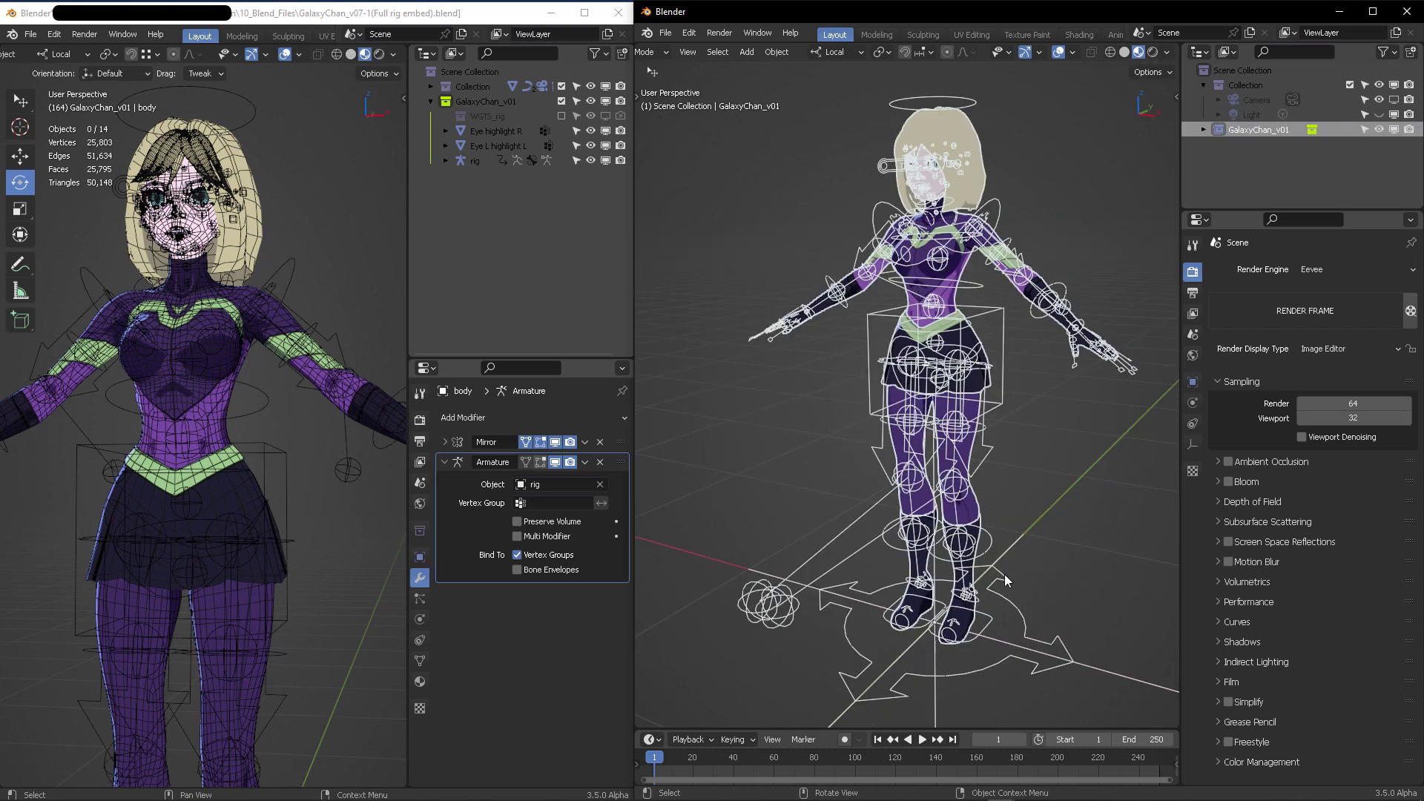
scroll(978, 465, "down", 2)
middle_click_drag(1003, 574, 989, 466)
key("g")
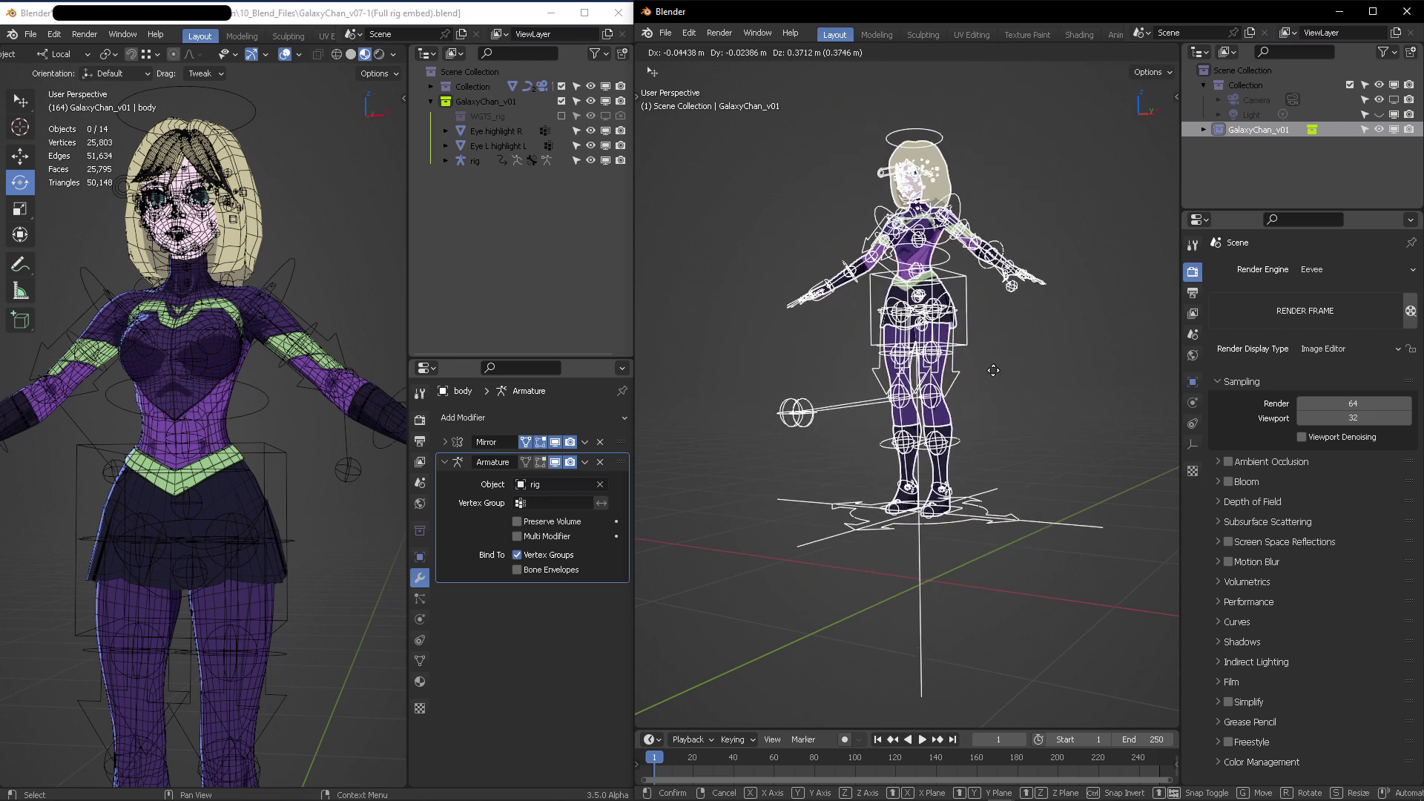
left_click(1066, 165)
Check the active object's transform values in the sidebar's Item tab, then close the sidebar
key("n")
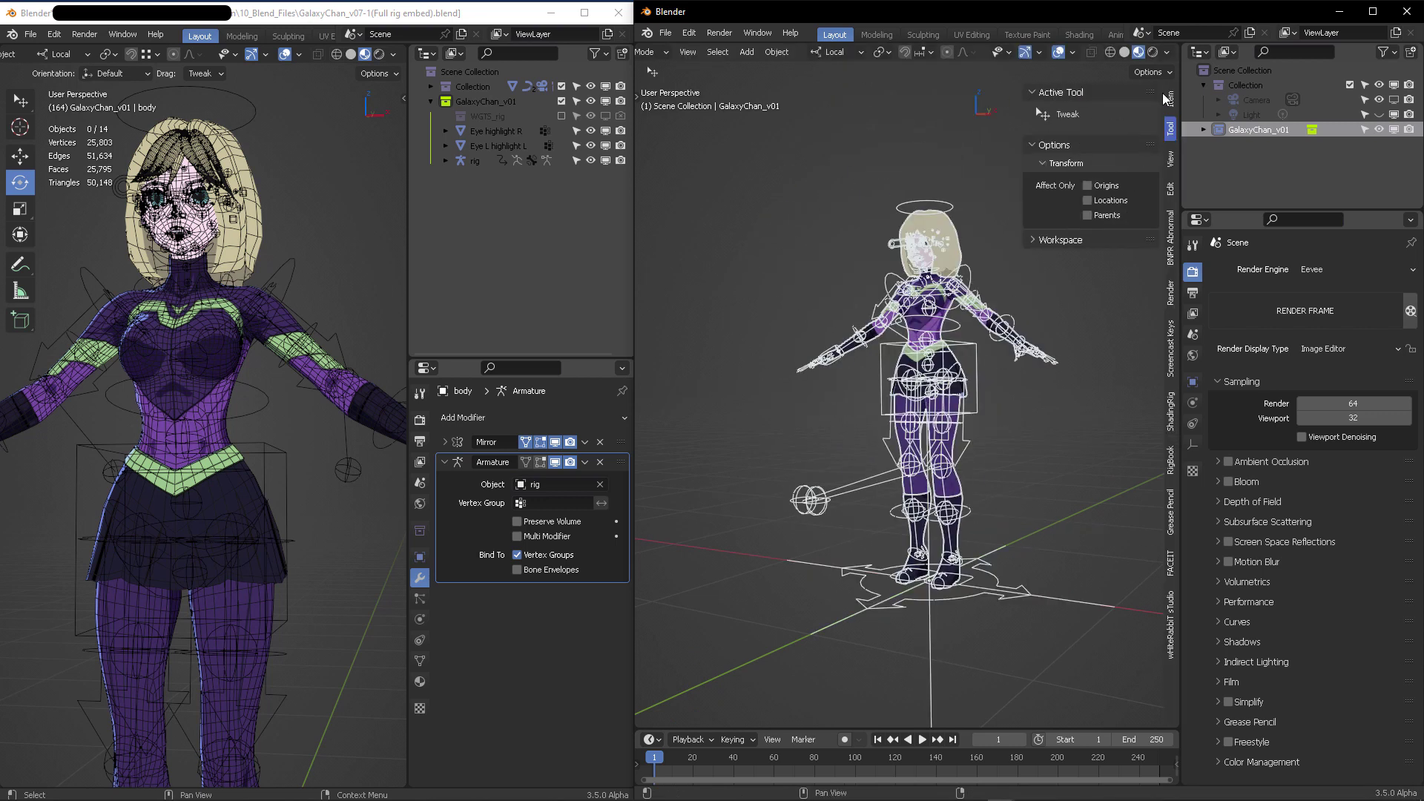
left_click(1171, 102)
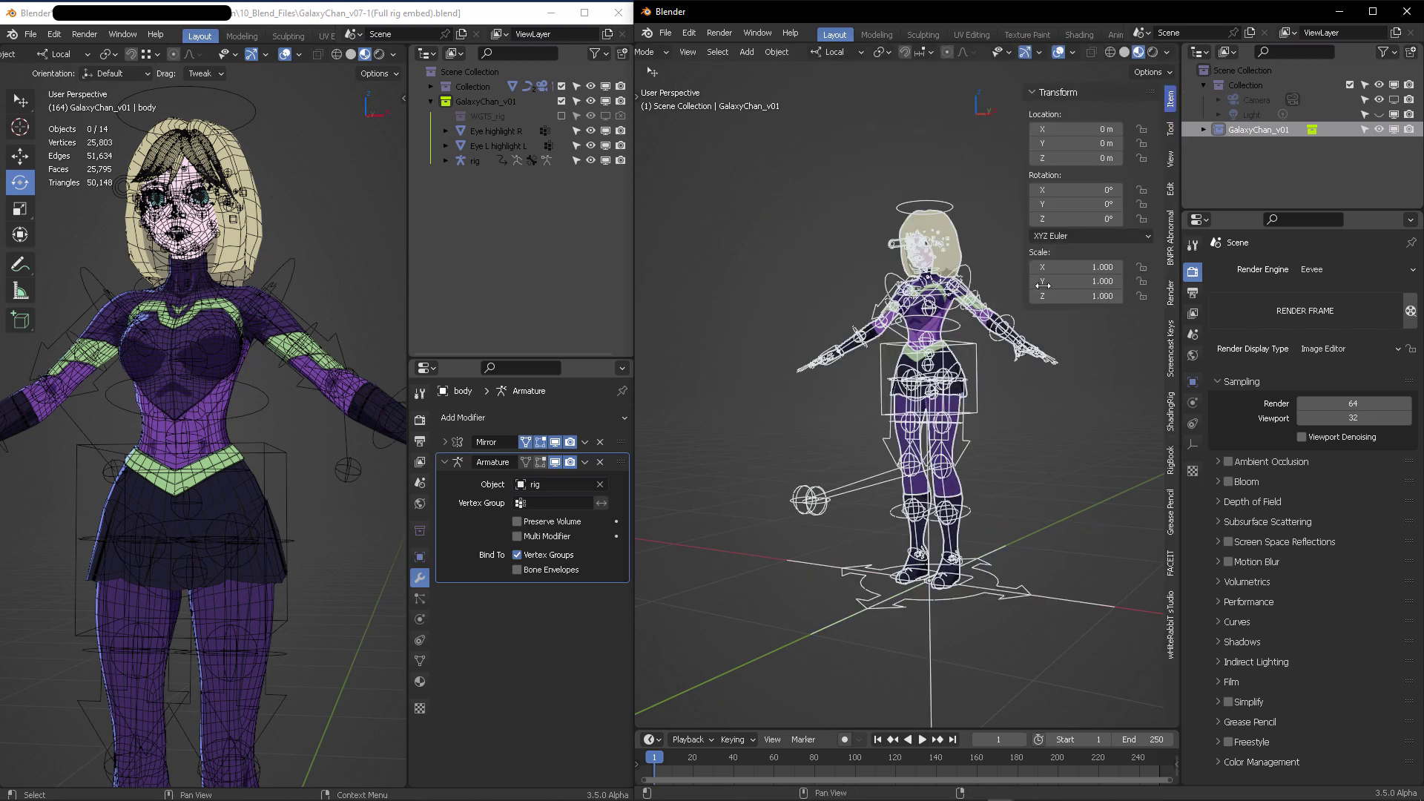
key("n")
Switch the character to Object Mode with the mode pie menu and orbit around it
scroll(1038, 202, "up", 5)
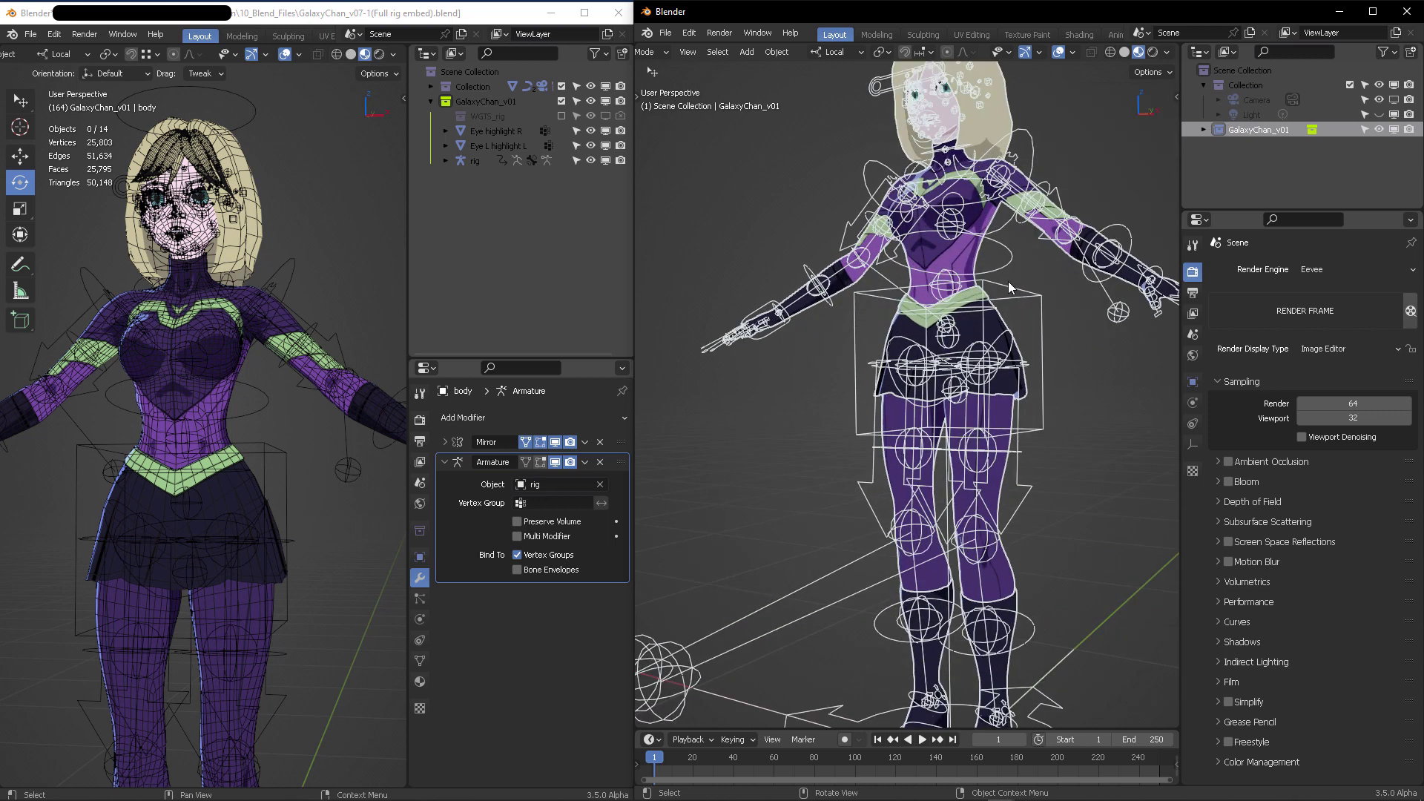
key("ctrl+Tab")
left_click(911, 280)
scroll(887, 254, "down", 3)
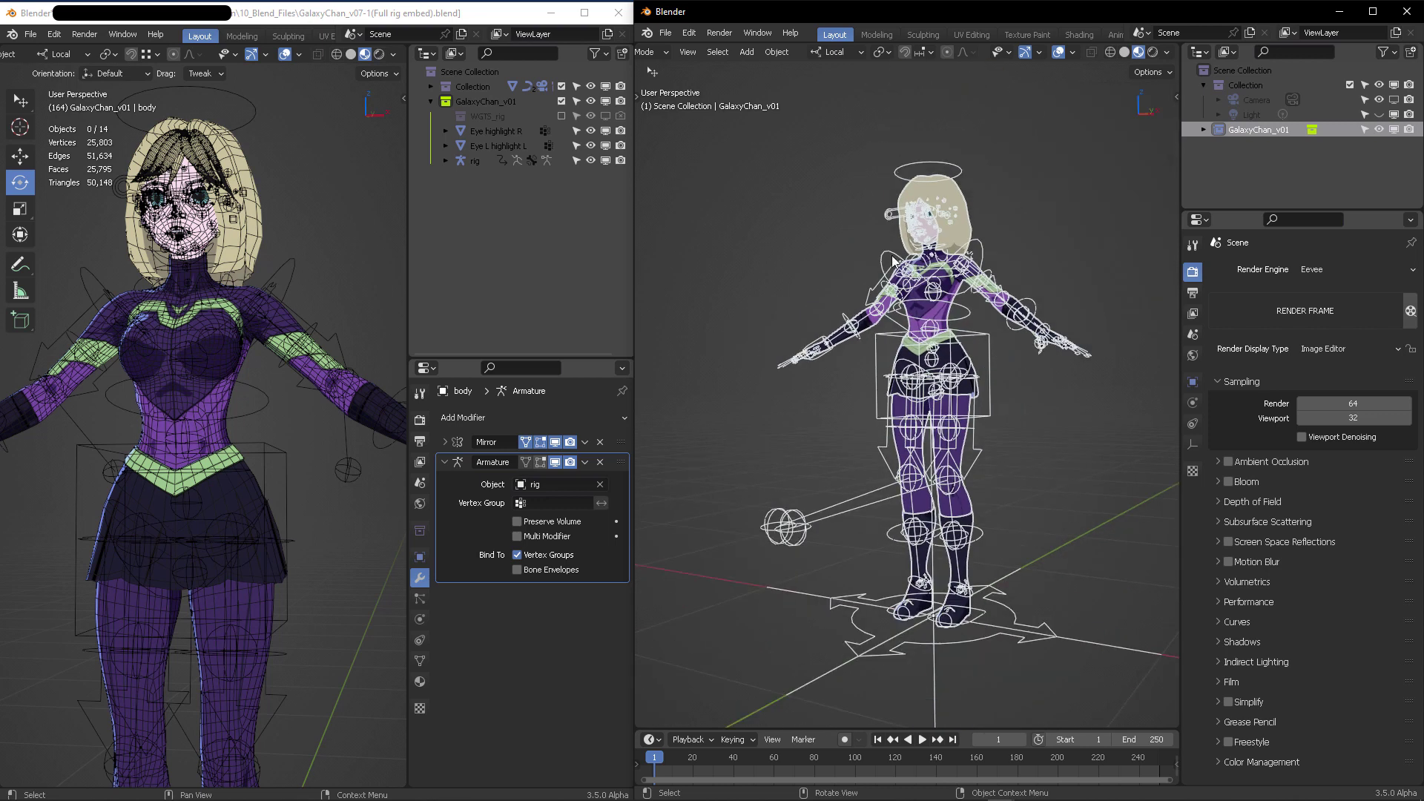
key("ctrl+Tab")
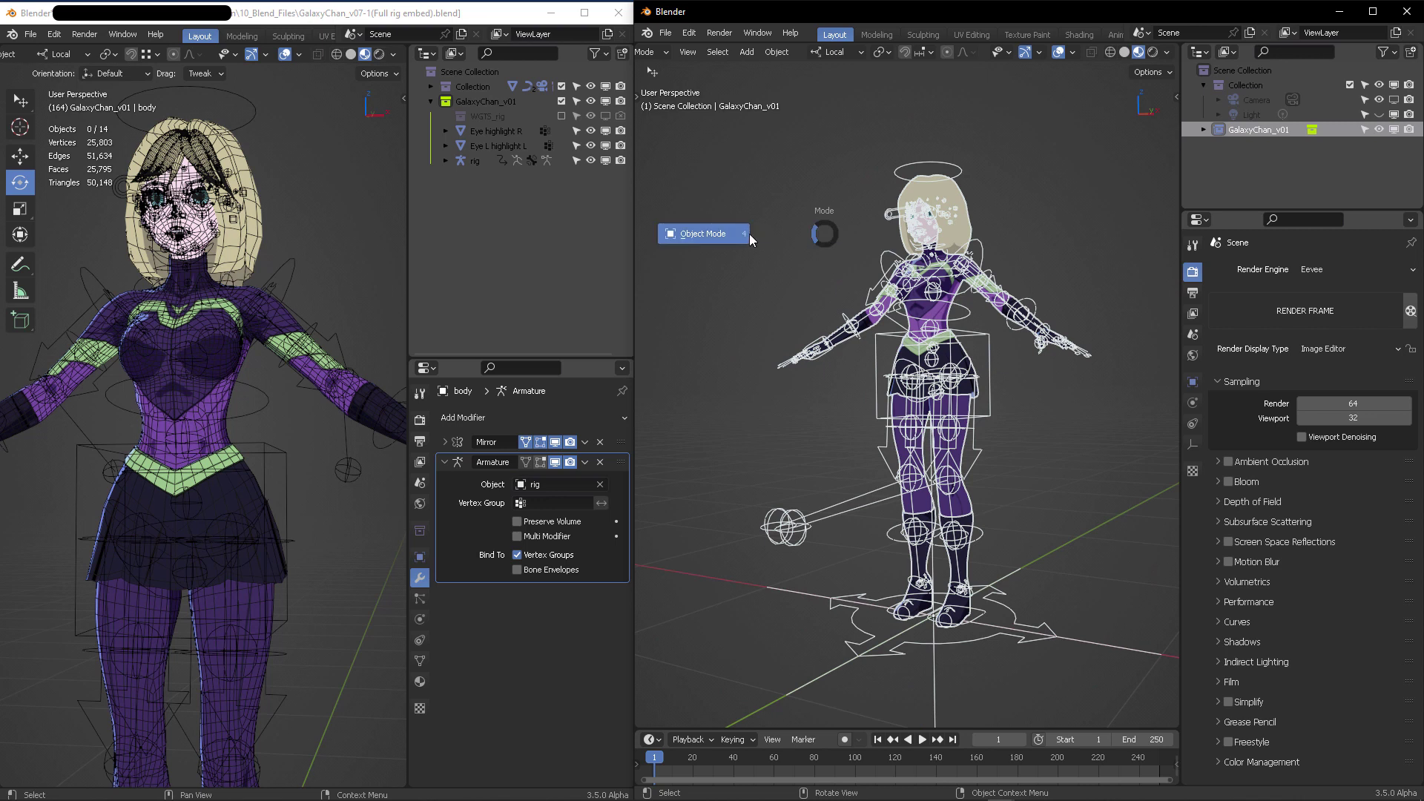
left_click(728, 234)
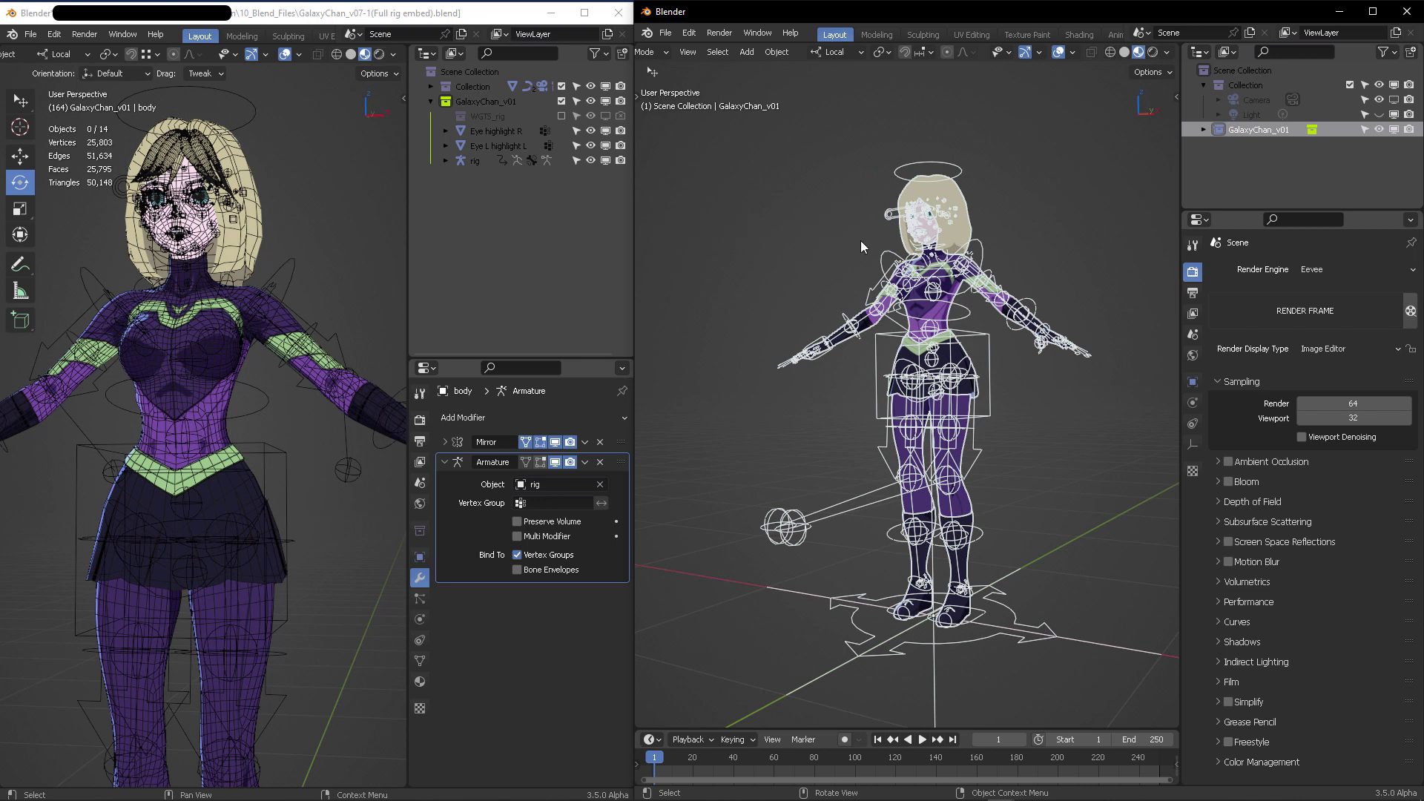
key("ctrl+Tab")
left_click(755, 230)
mouse_move(821, 236)
middle_mouse_down()
mouse_move(862, 246)
mouse_move(834, 248)
middle_mouse_up()
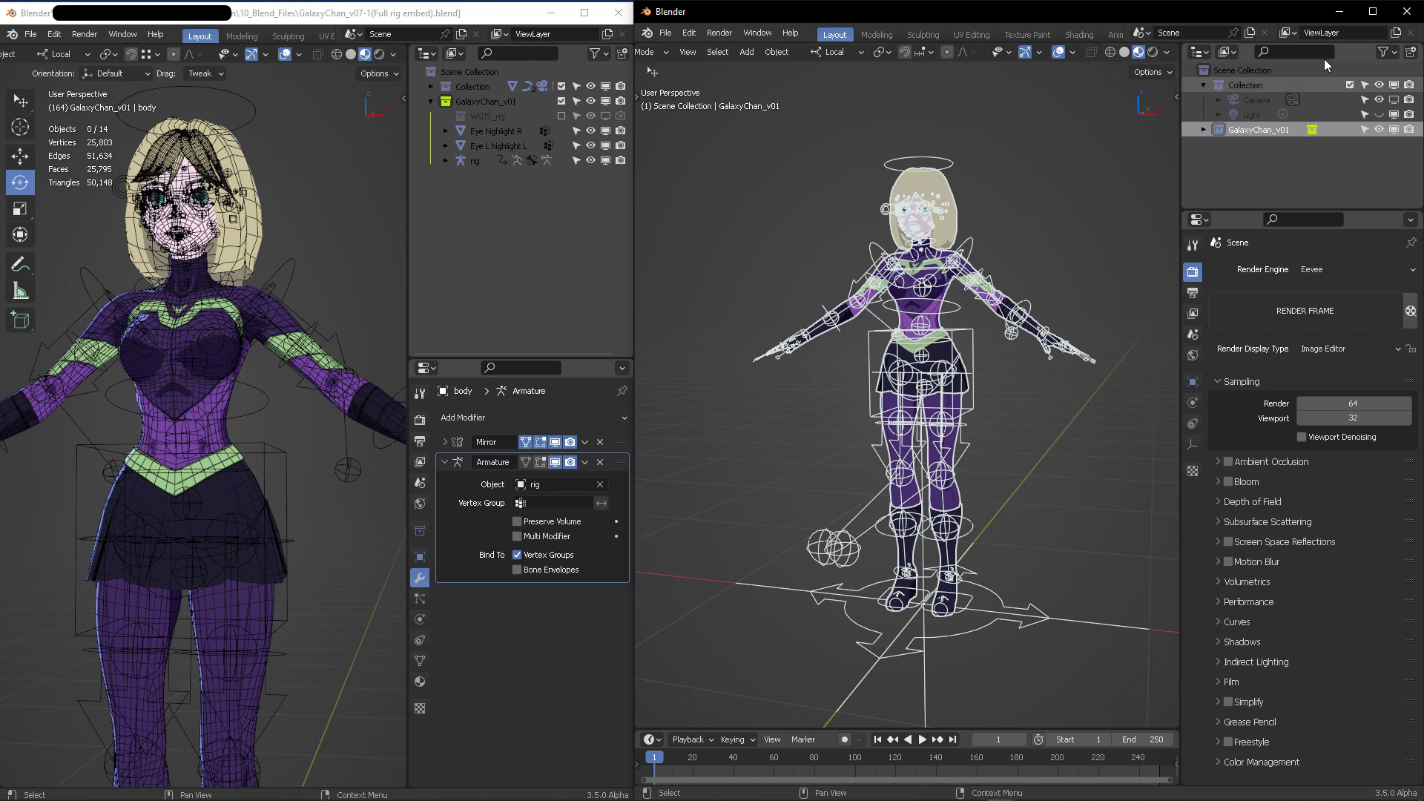
right_click(1239, 129)
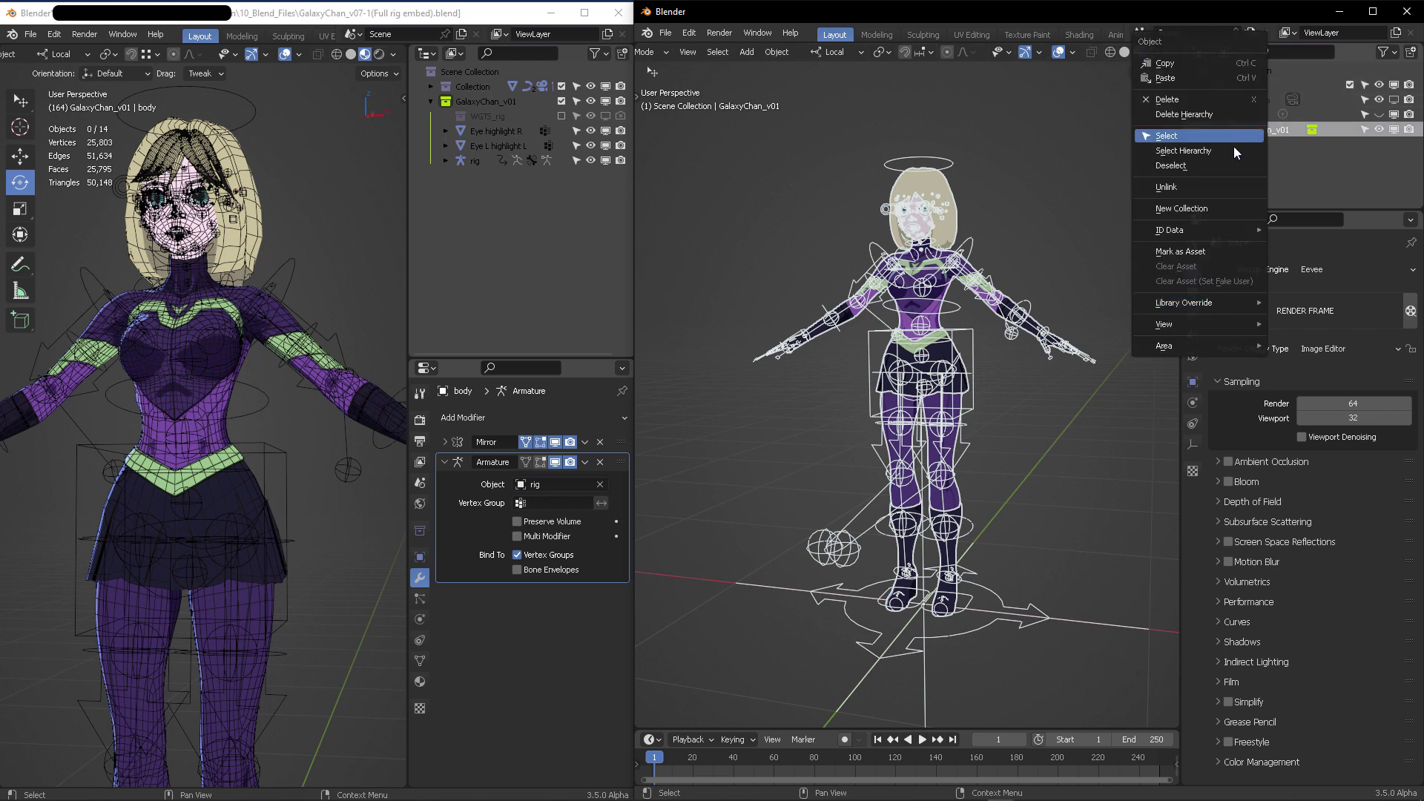
mouse_move(1197, 300)
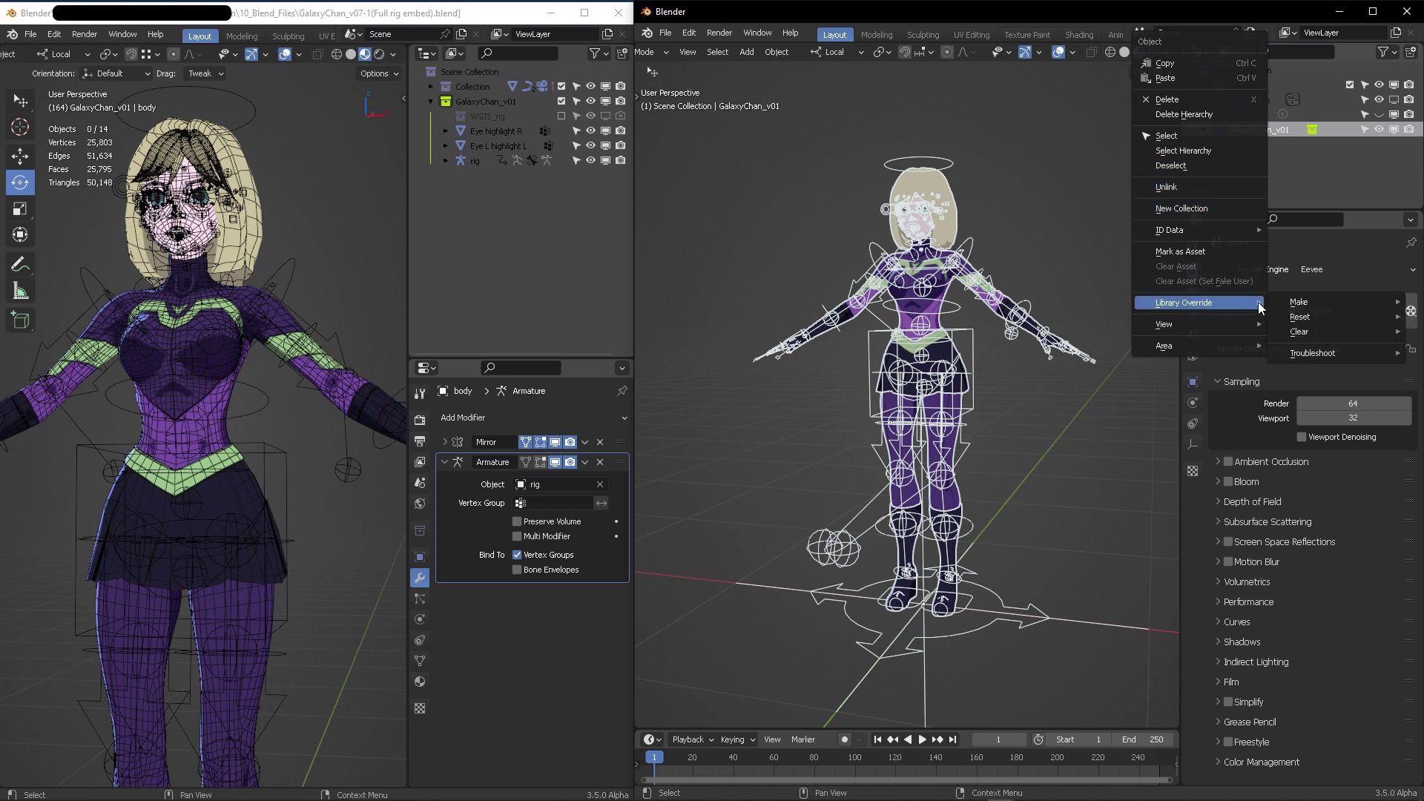
mouse_move(1289, 308)
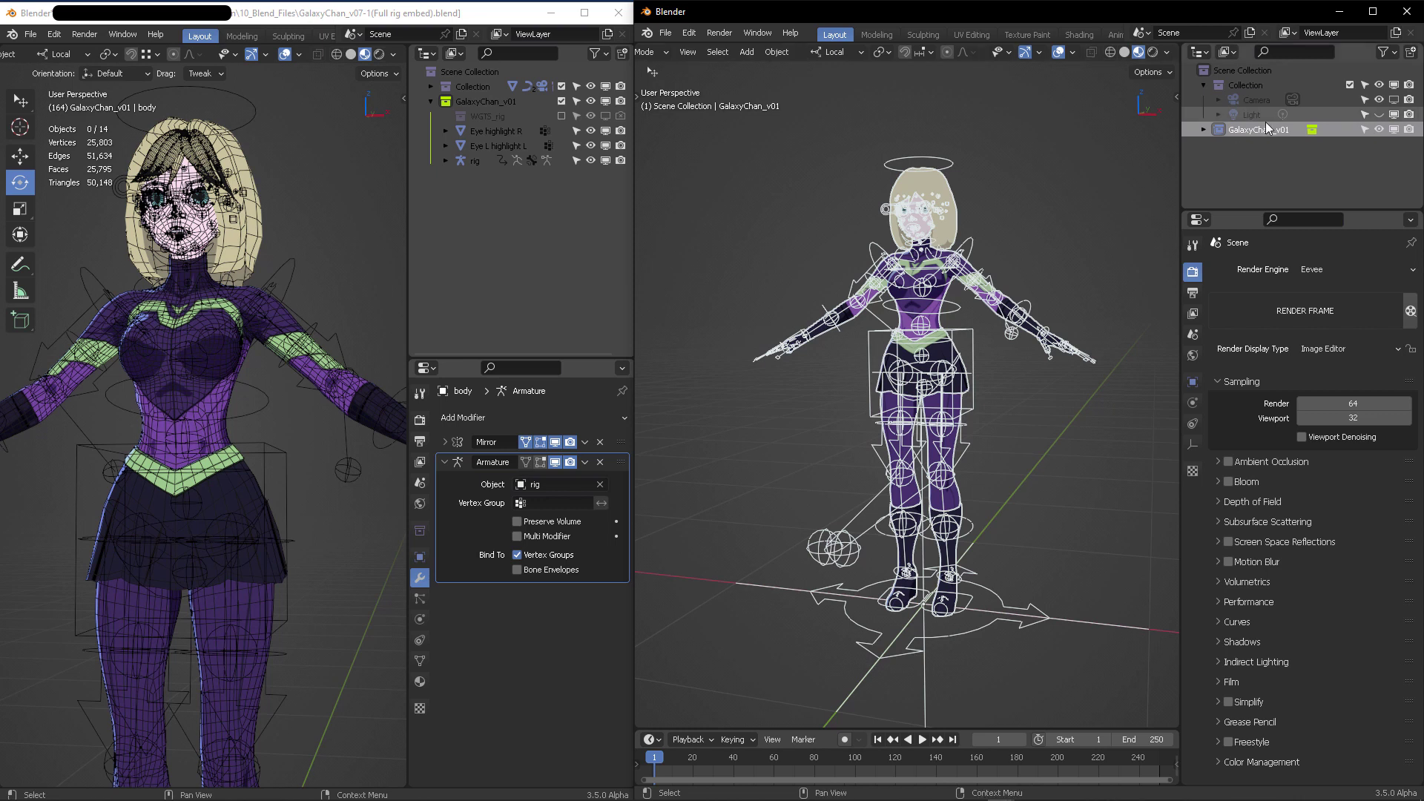
Browse the Object menu's Library Override, Link/Transfer Data and Asset submenus
left_click(775, 54)
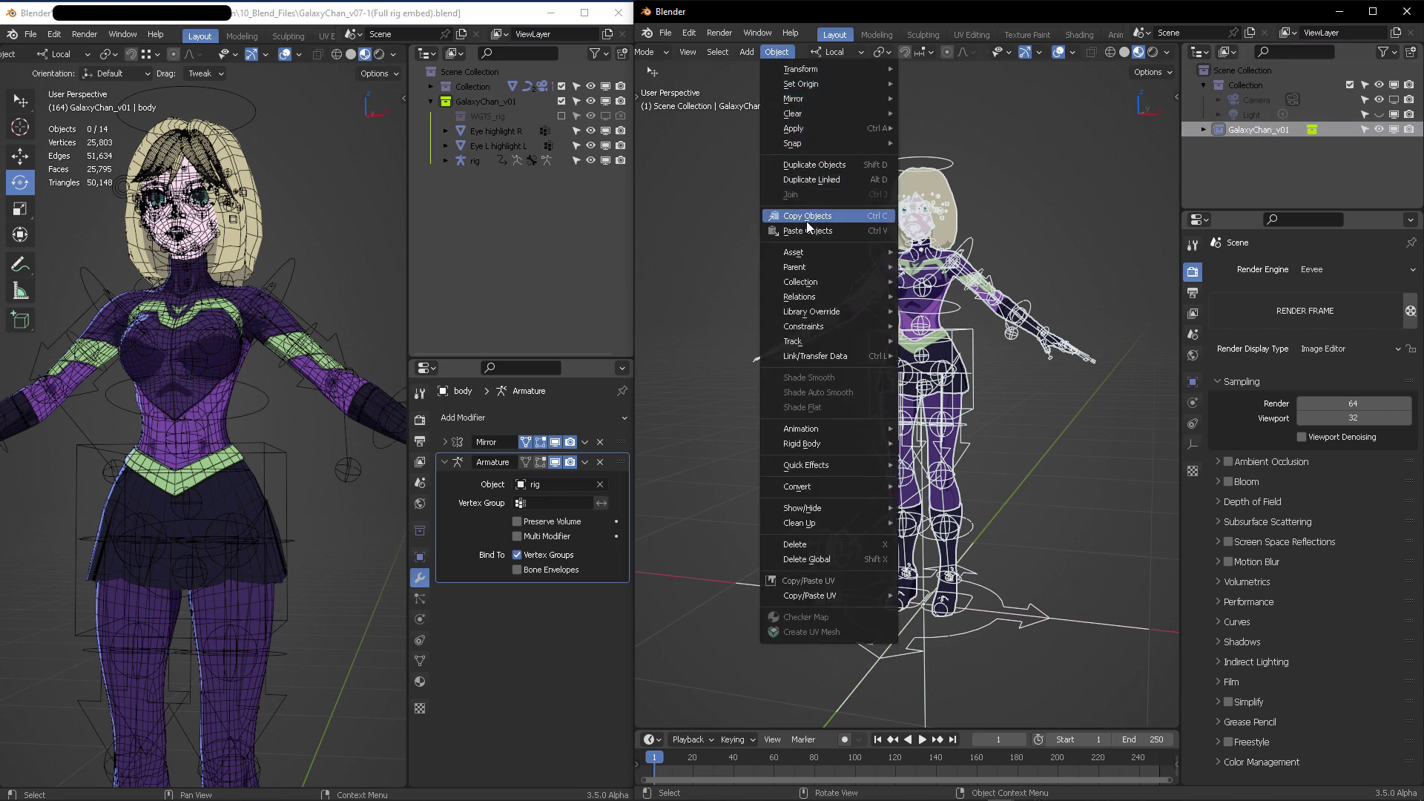
mouse_move(818, 313)
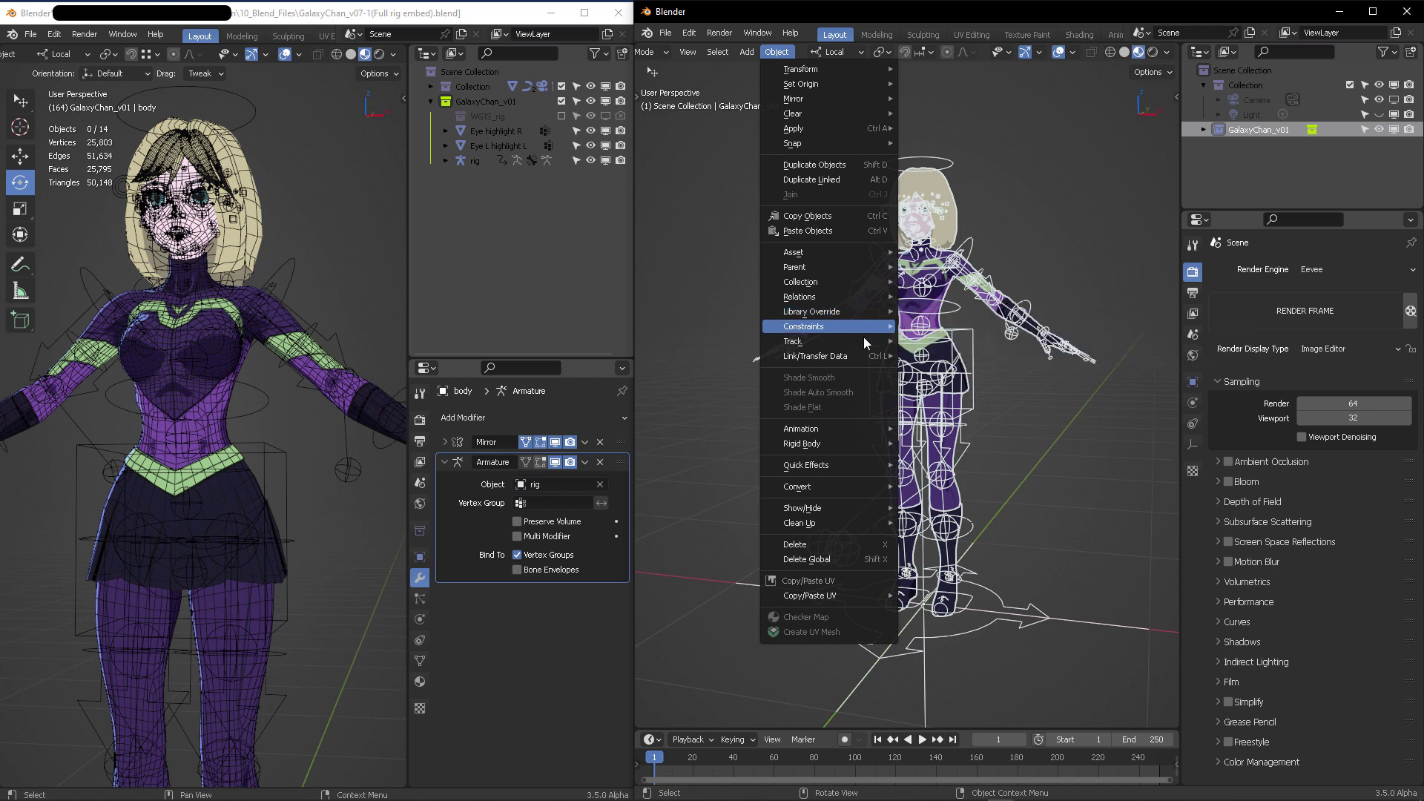
mouse_move(832, 363)
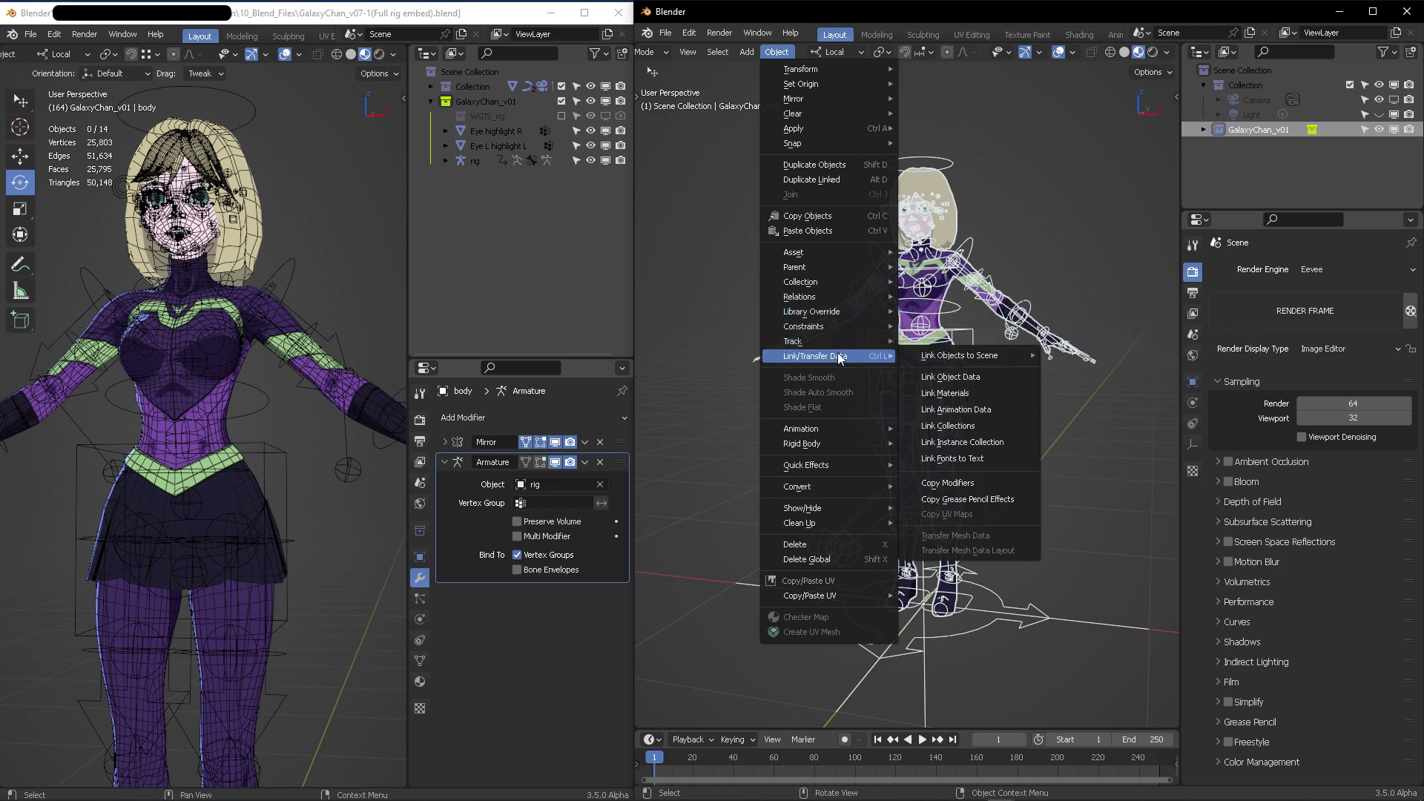
mouse_move(974, 359)
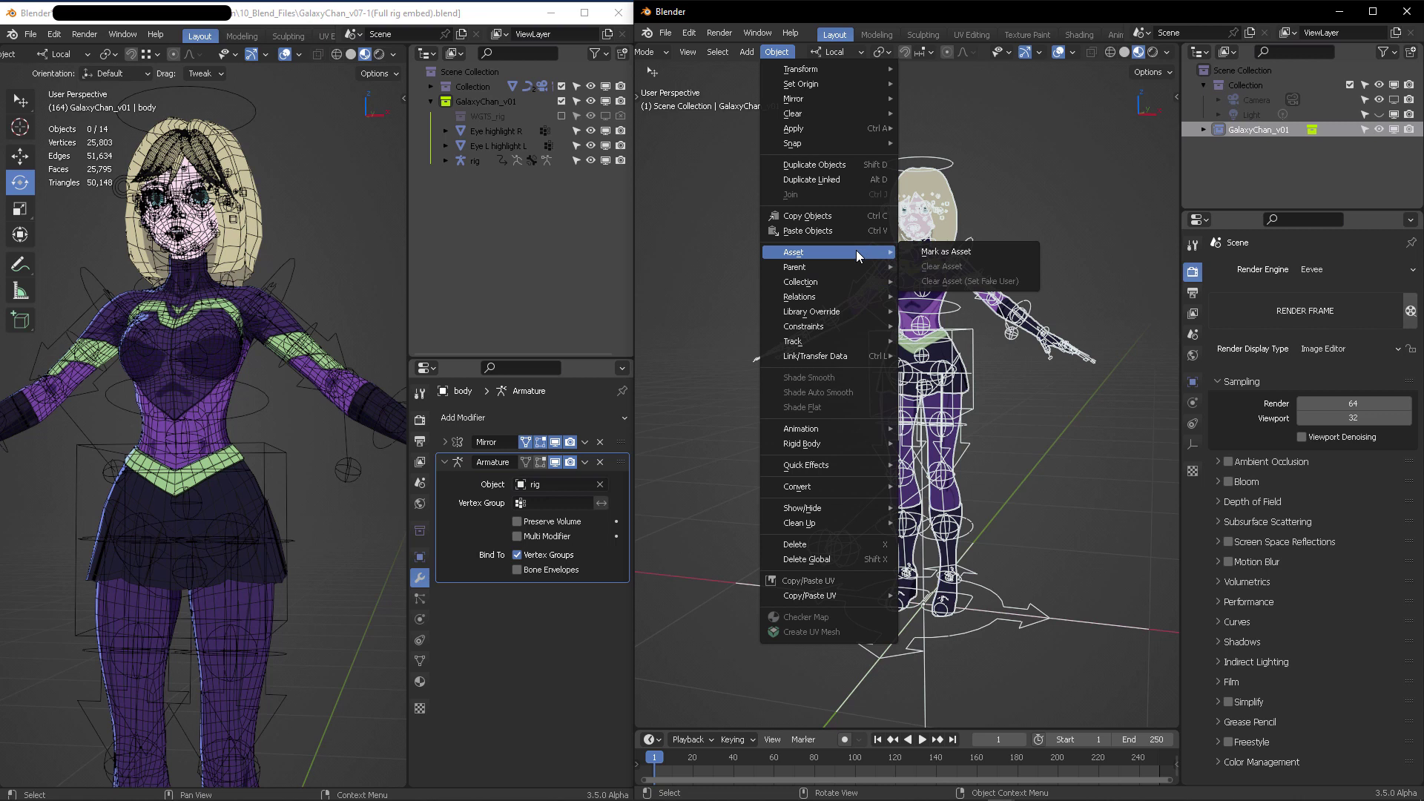
Make a Library Override of GalaxyChan_v01 using Selected & Content from the Outliner
right_click(1246, 132)
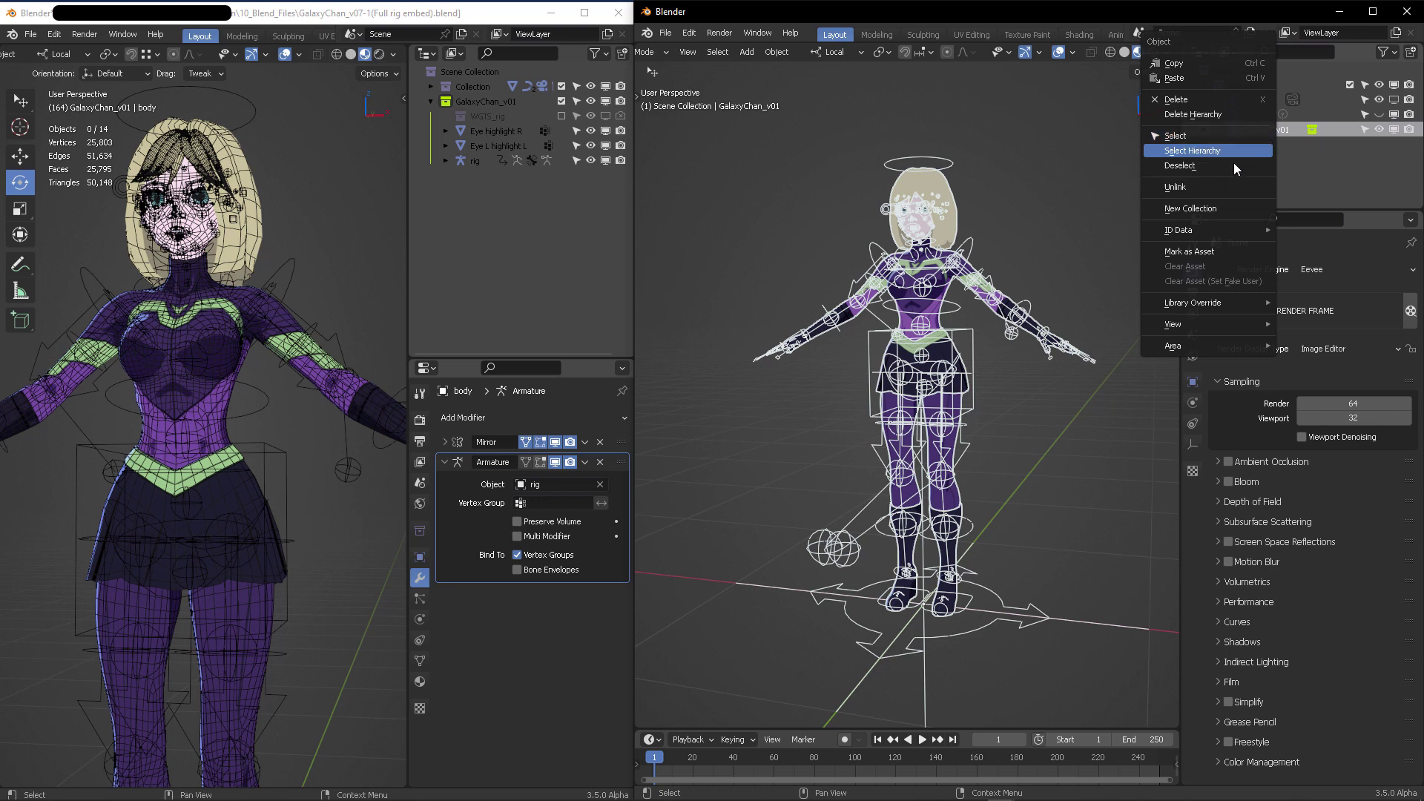
mouse_move(1220, 304)
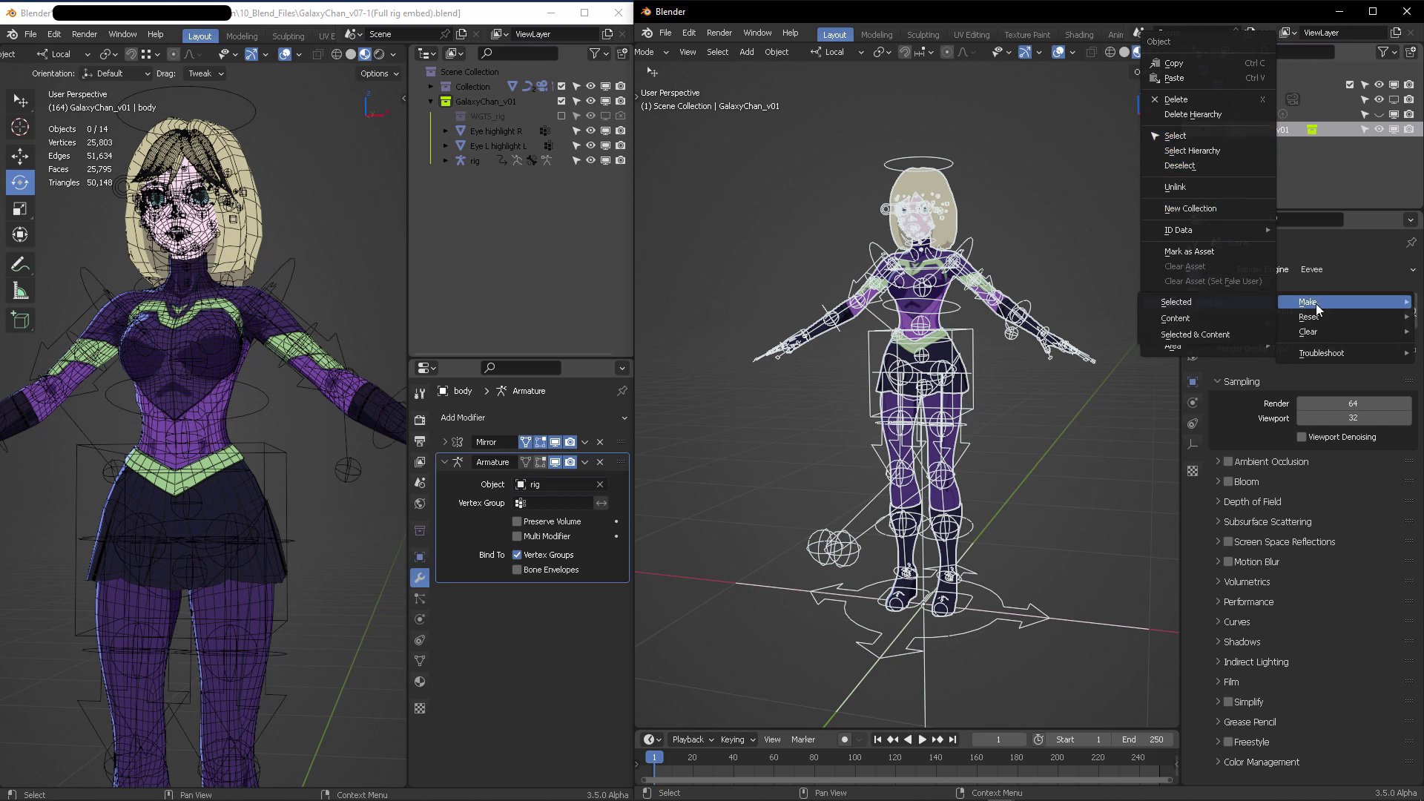
left_click(1206, 338)
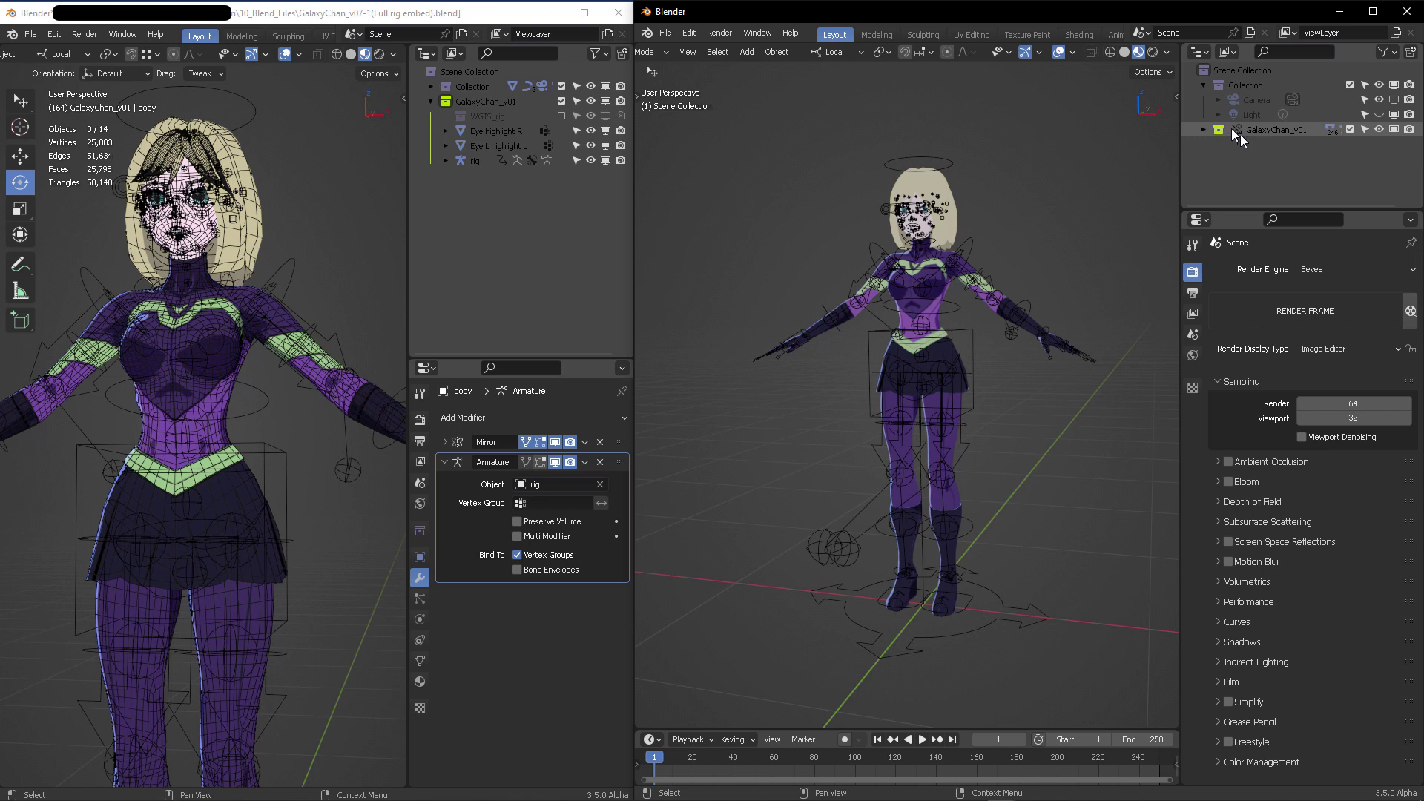
Select the overridden rig, switch it to Pose Mode, zoom in and show the Item sidebar
left_click(924, 164)
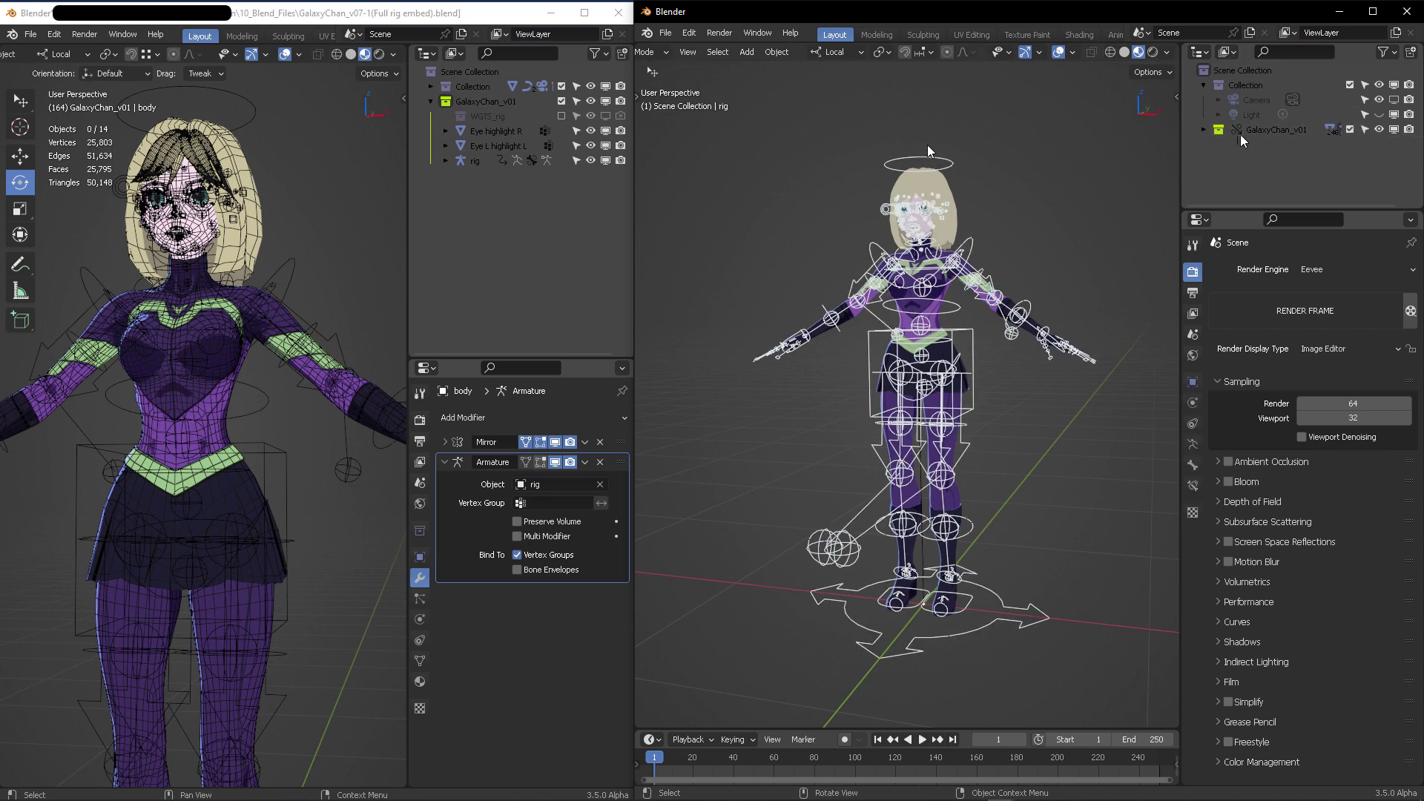
key("ctrl+Tab")
left_click(814, 174)
key("ctrl+Tab")
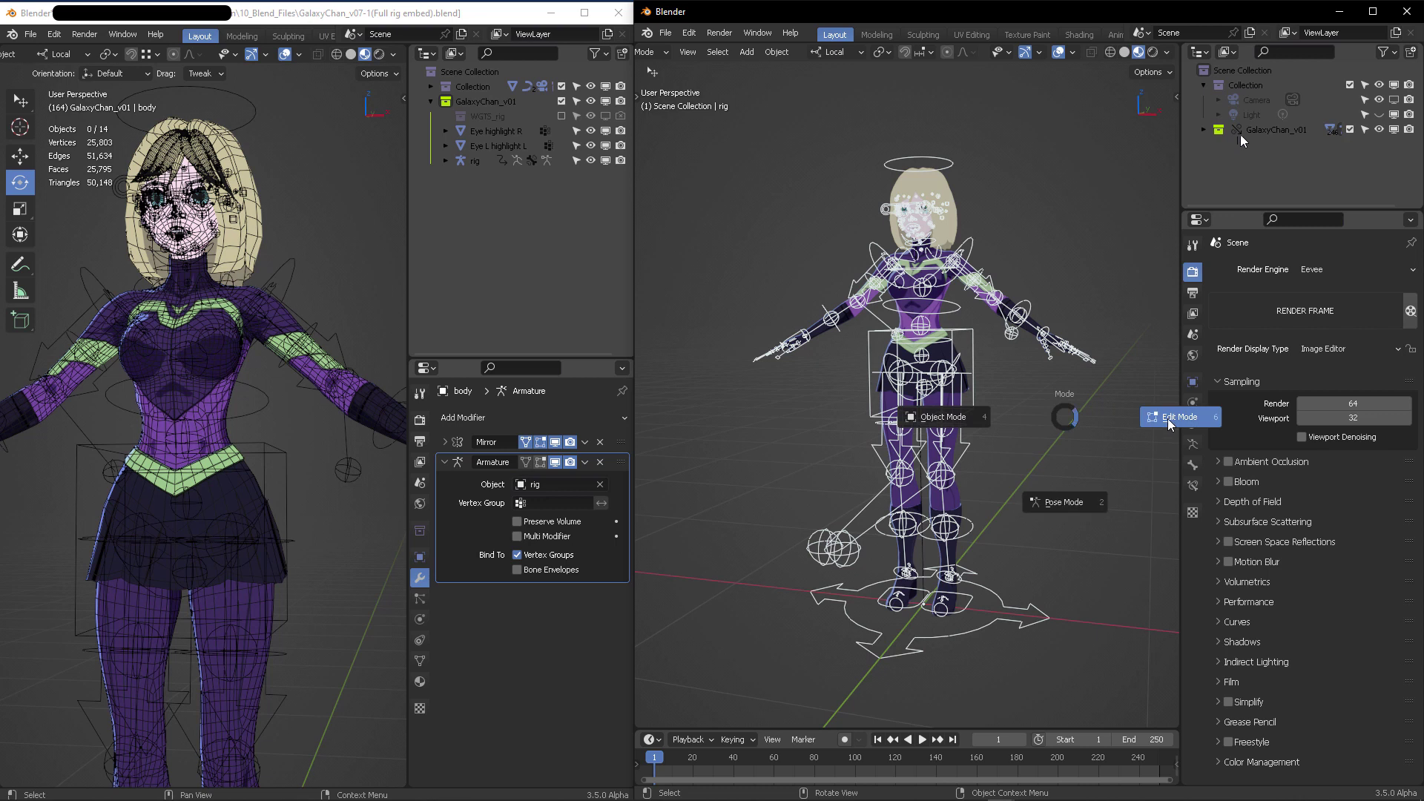
left_click(1070, 507)
scroll(990, 286, "up", 3)
middle_click_drag(990, 285, 954, 248, "shift")
key("n")
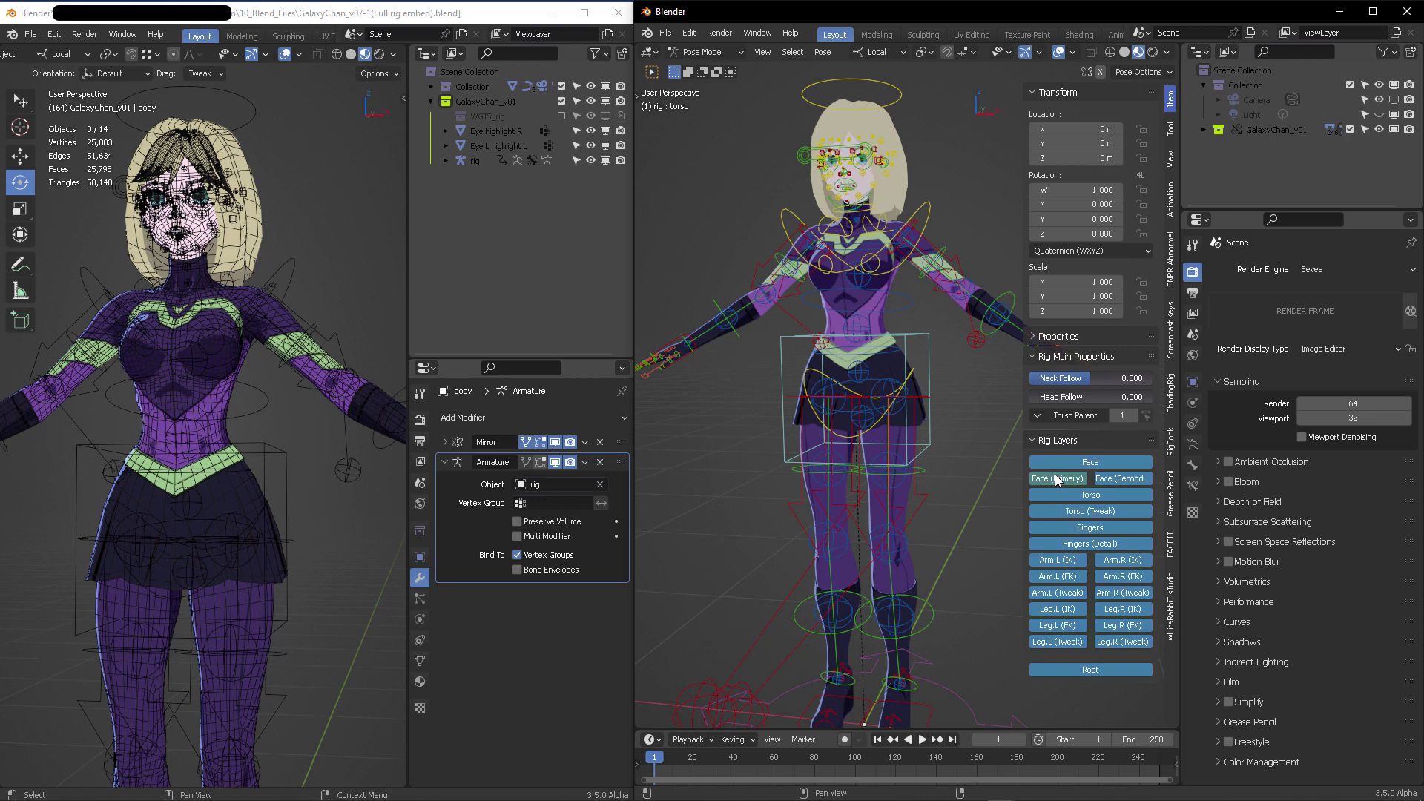
Turn on the Torso, Torso (Tweak), Fingers, Fingers (Detail), Arm.L, Leg.L and Root bone layers
left_click(1050, 497)
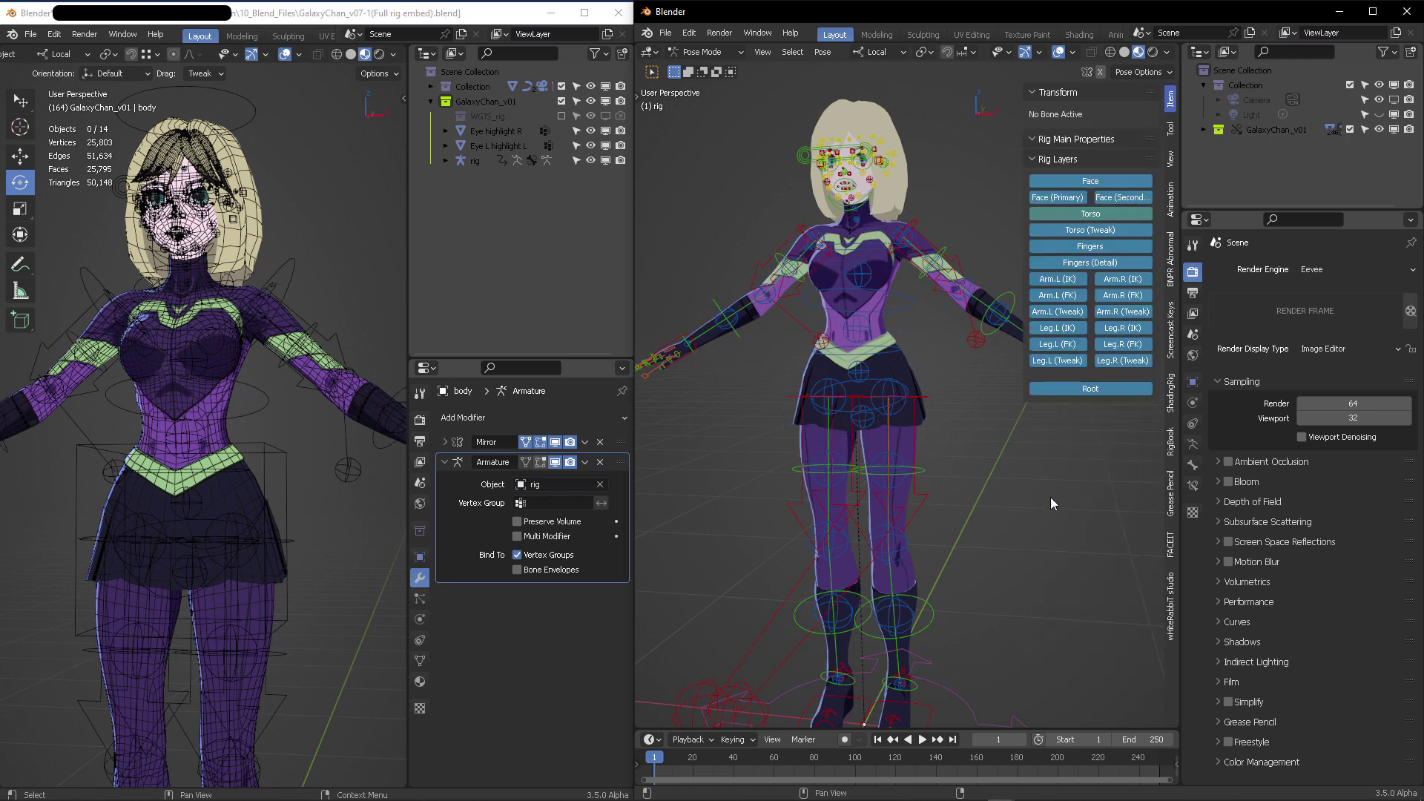
left_click(1065, 213)
left_click(1064, 231)
left_click(1054, 527)
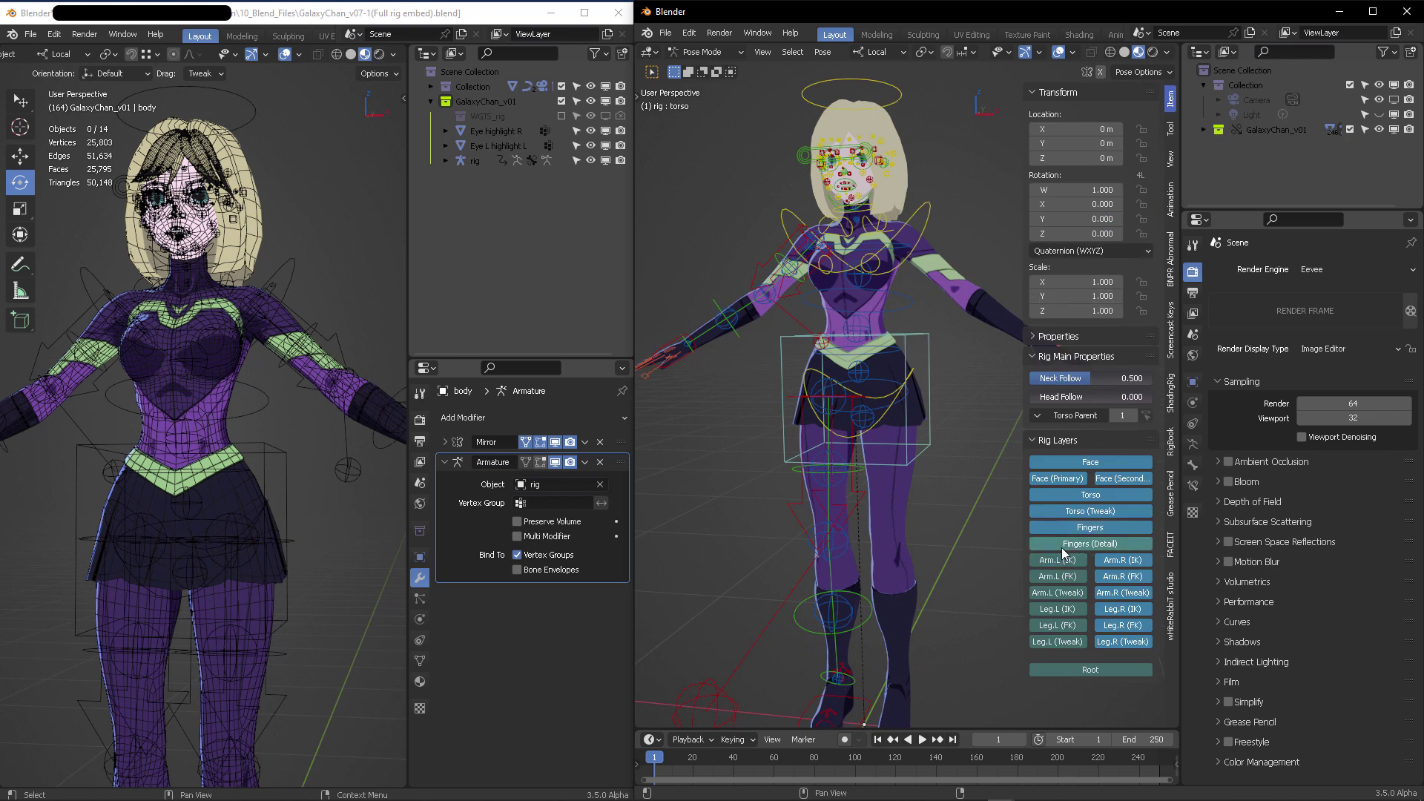
left_click(1061, 545)
left_click(1061, 559)
left_click(1062, 576)
left_click(1064, 593)
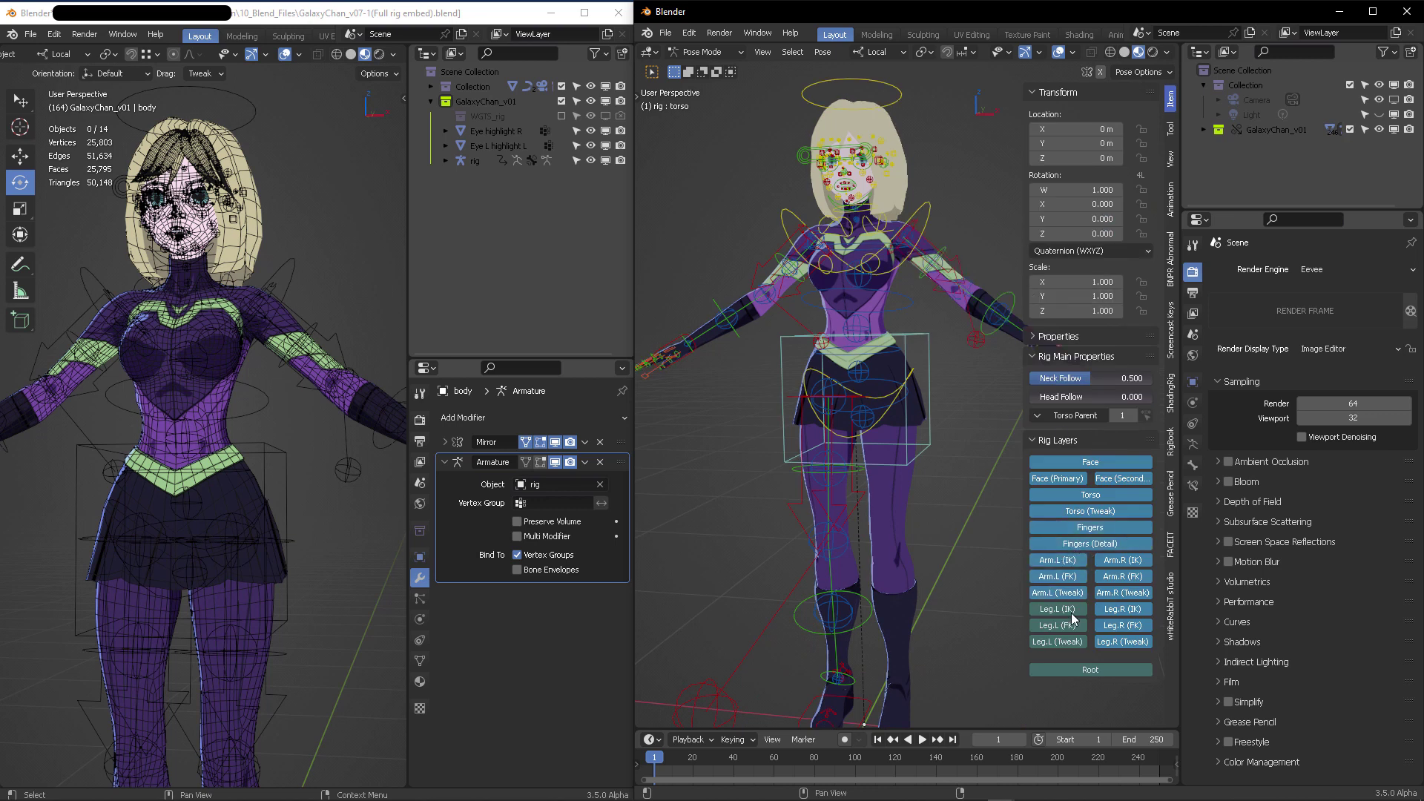
left_click(1059, 609)
left_click(1068, 625)
left_click(1068, 642)
left_click(1082, 669)
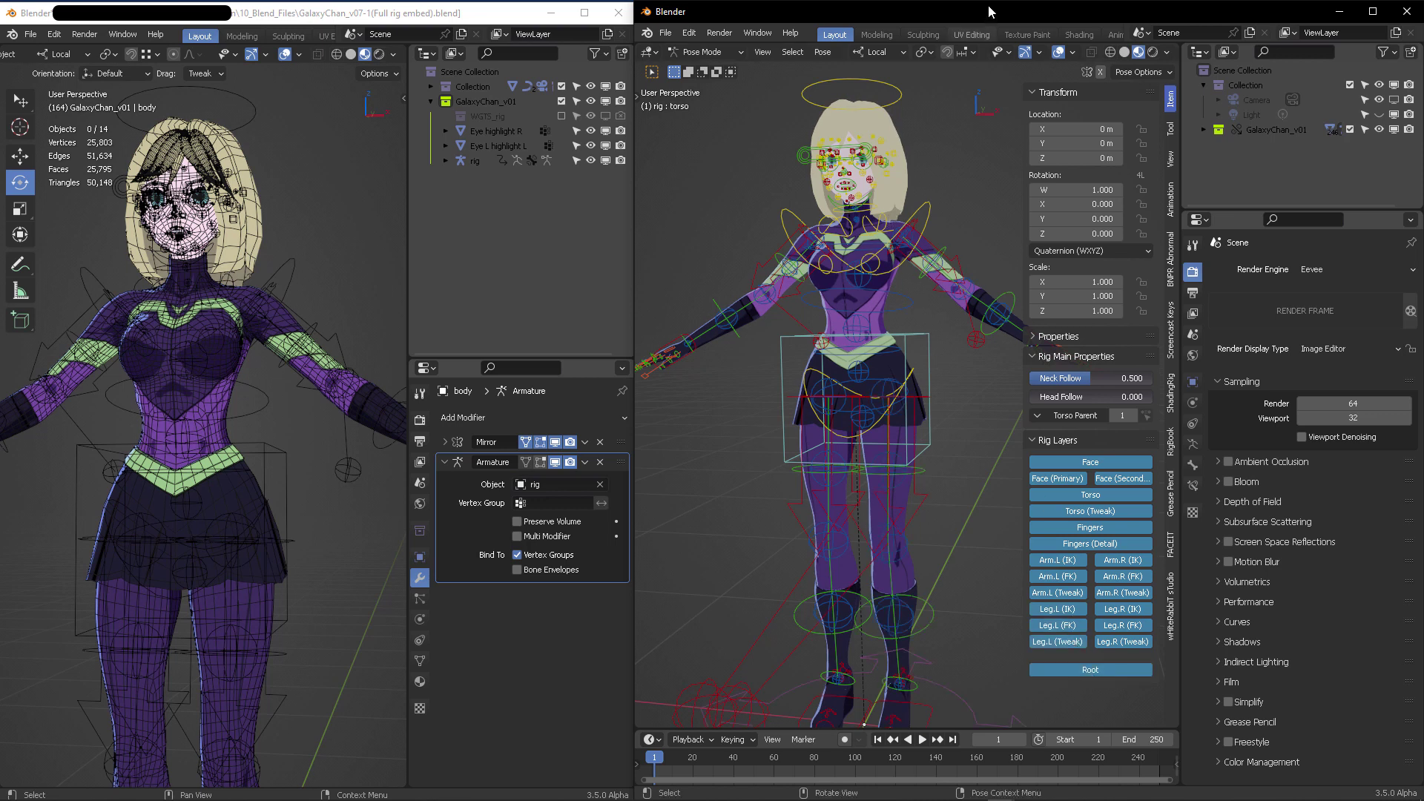
scroll(987, 34, "down", 5)
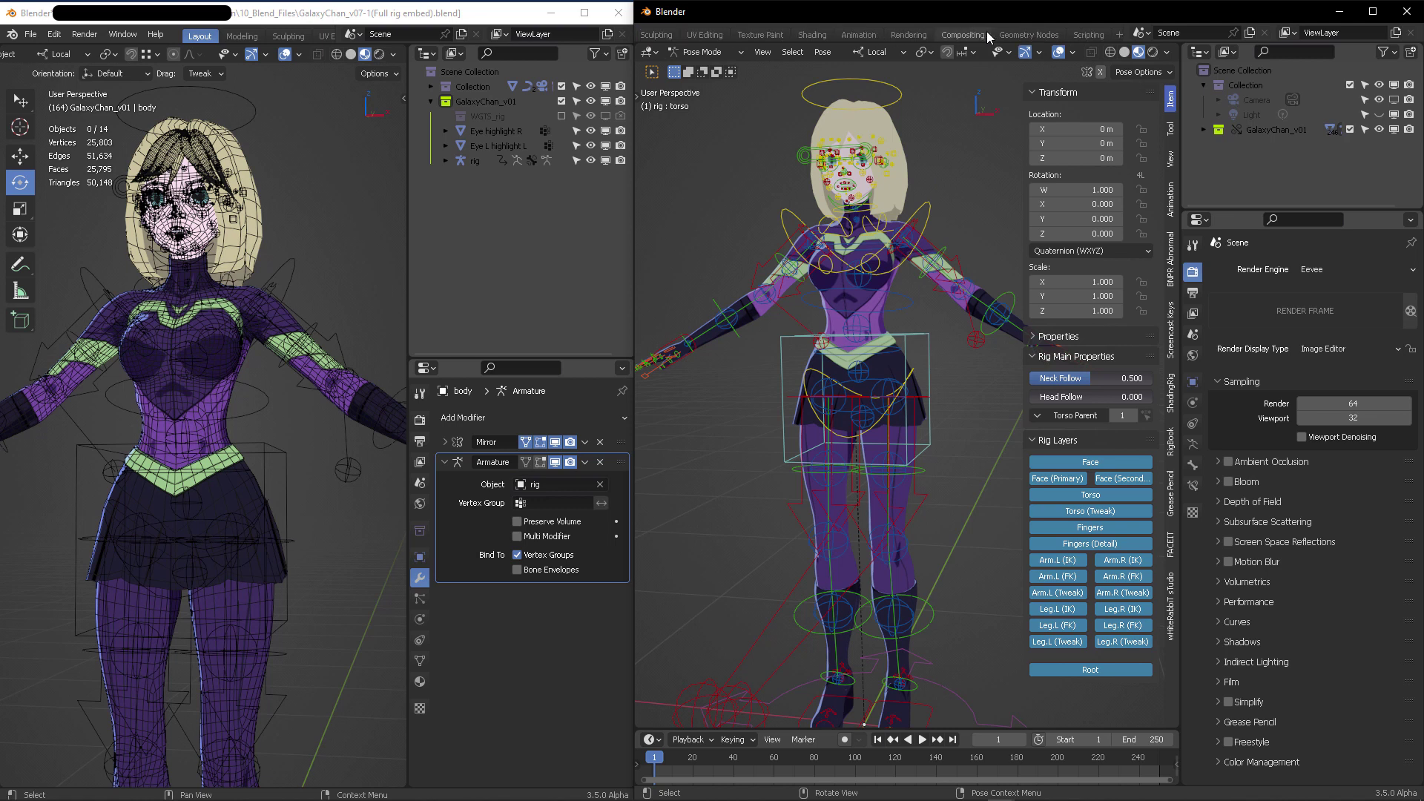
In the Scripting workspace, open rig.001_ui.py in the Text Editor and run it
left_click(1076, 34)
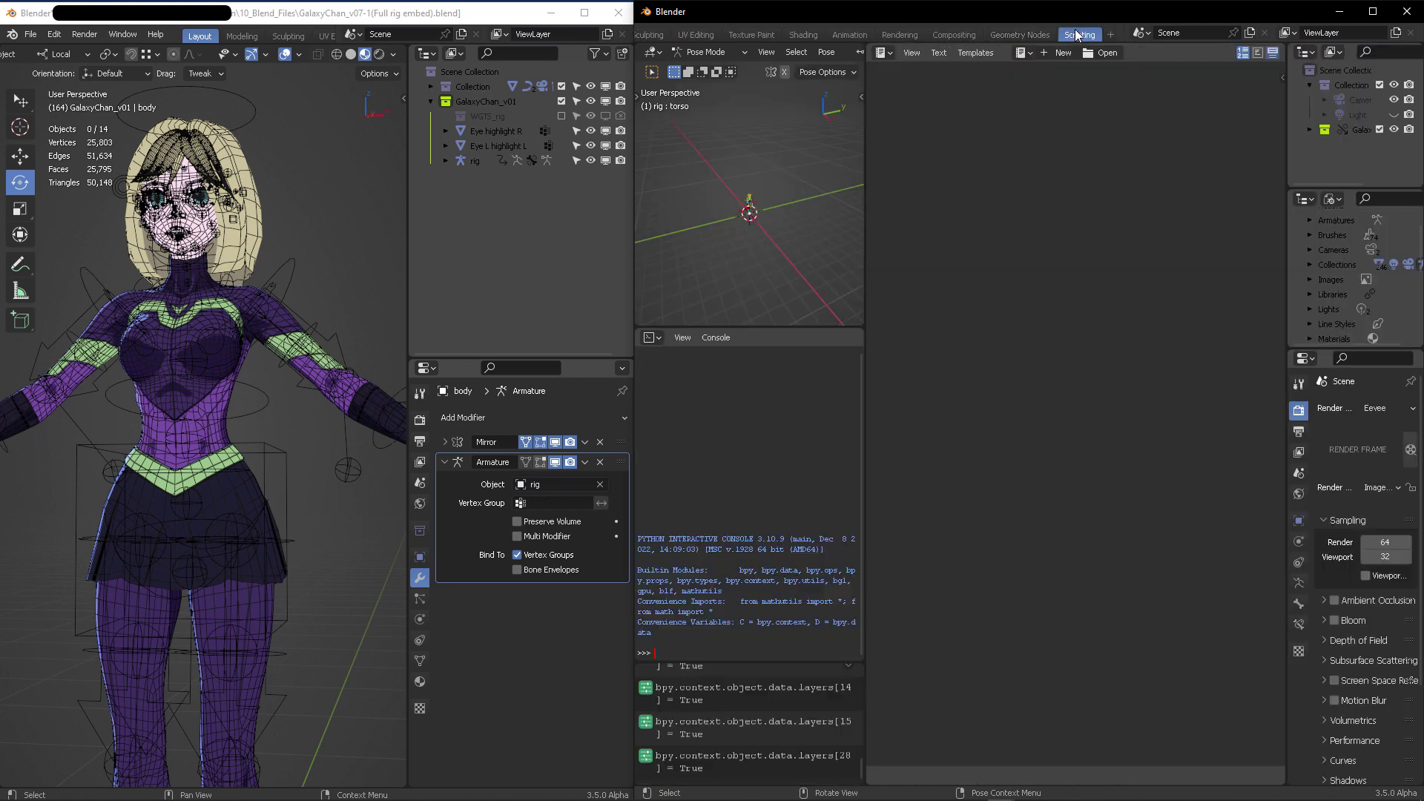
left_click(1033, 54)
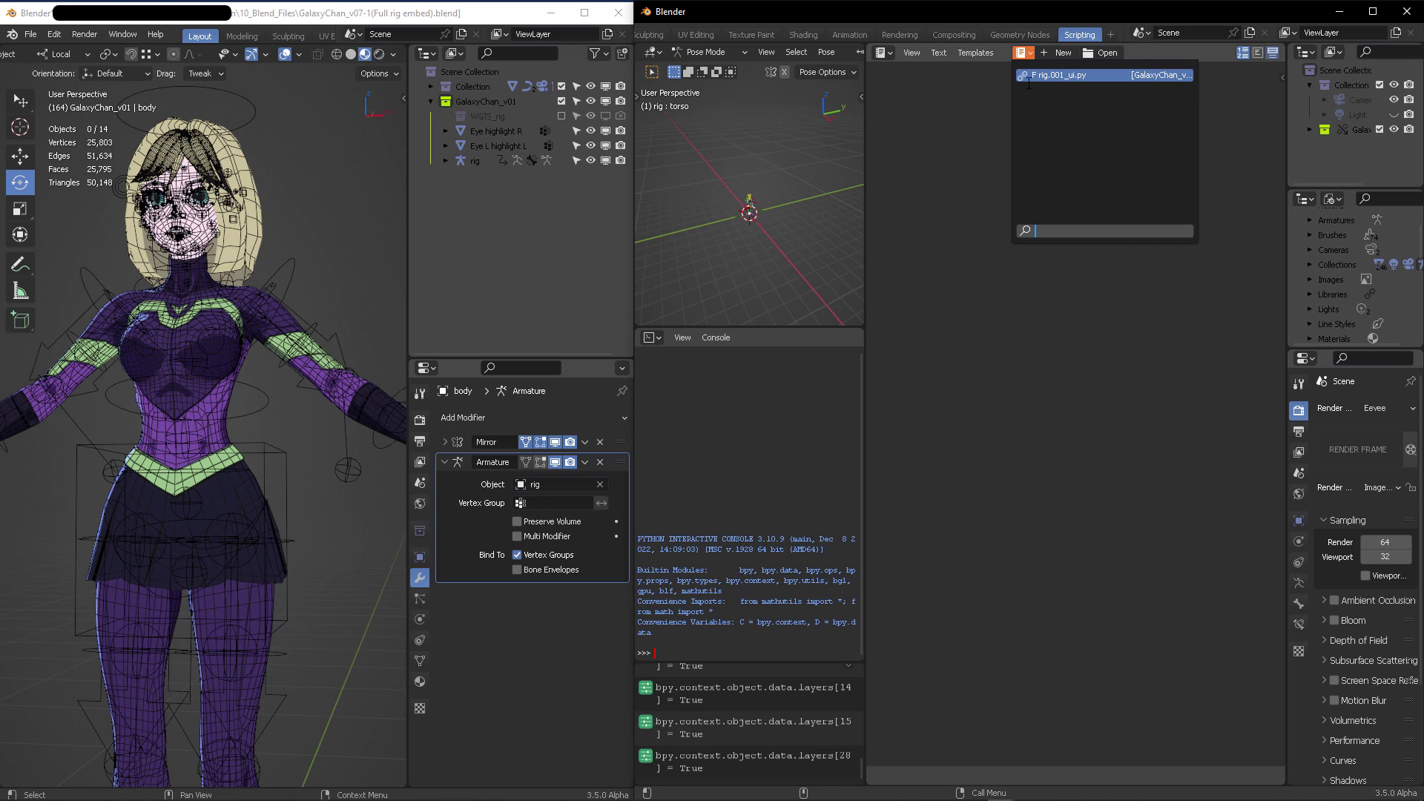
left_click(1036, 77)
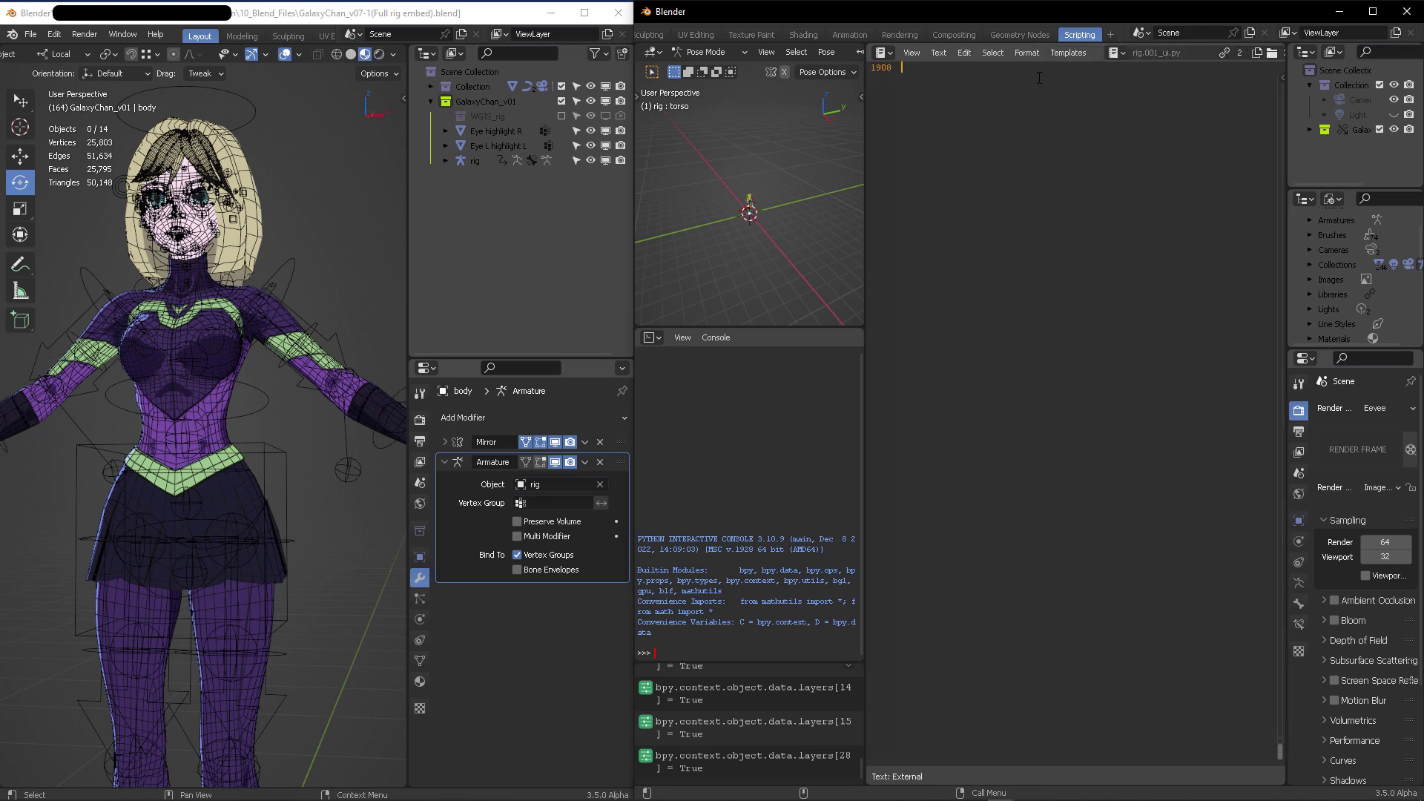
scroll(1153, 177, "up", 20)
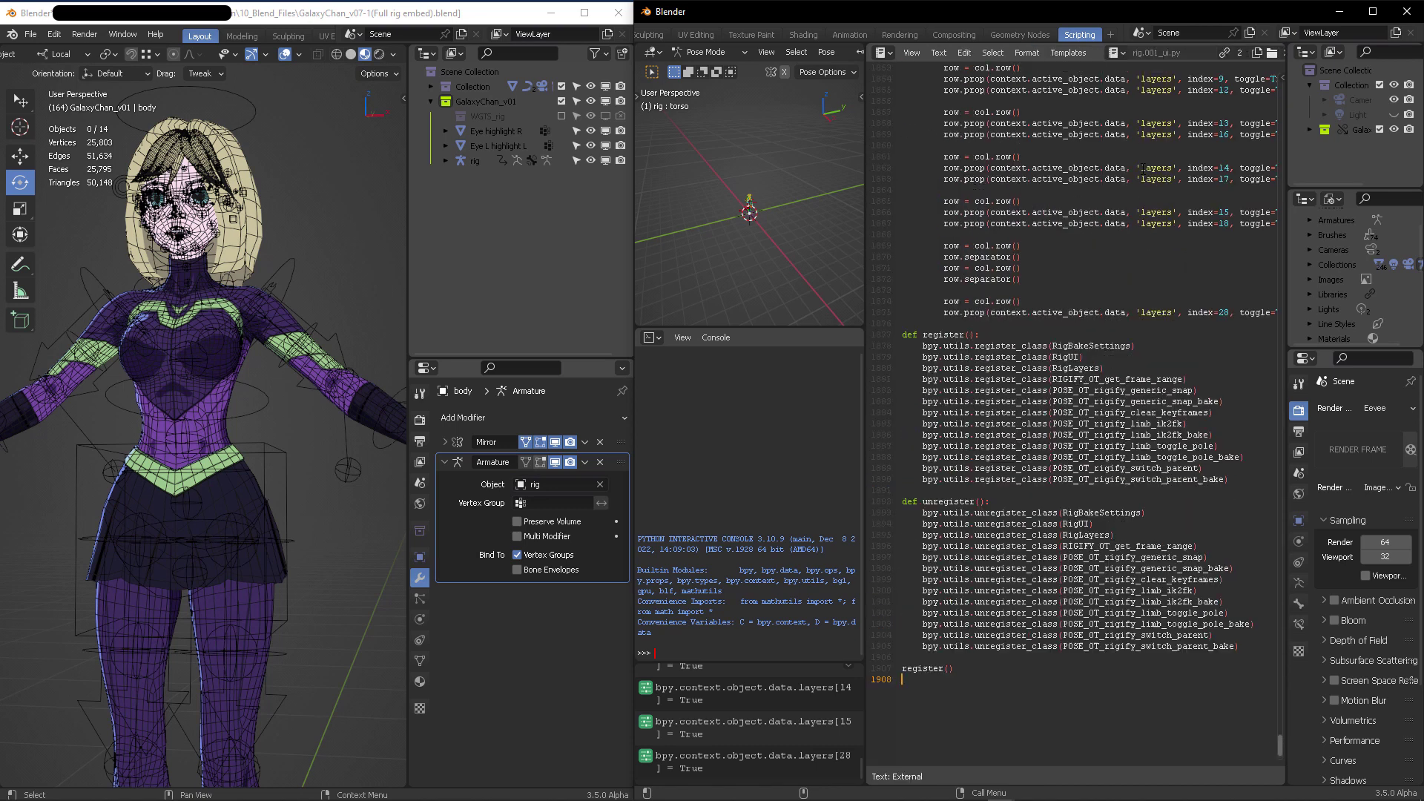
left_click(1279, 533)
left_click_drag(1279, 530, 1307, 65)
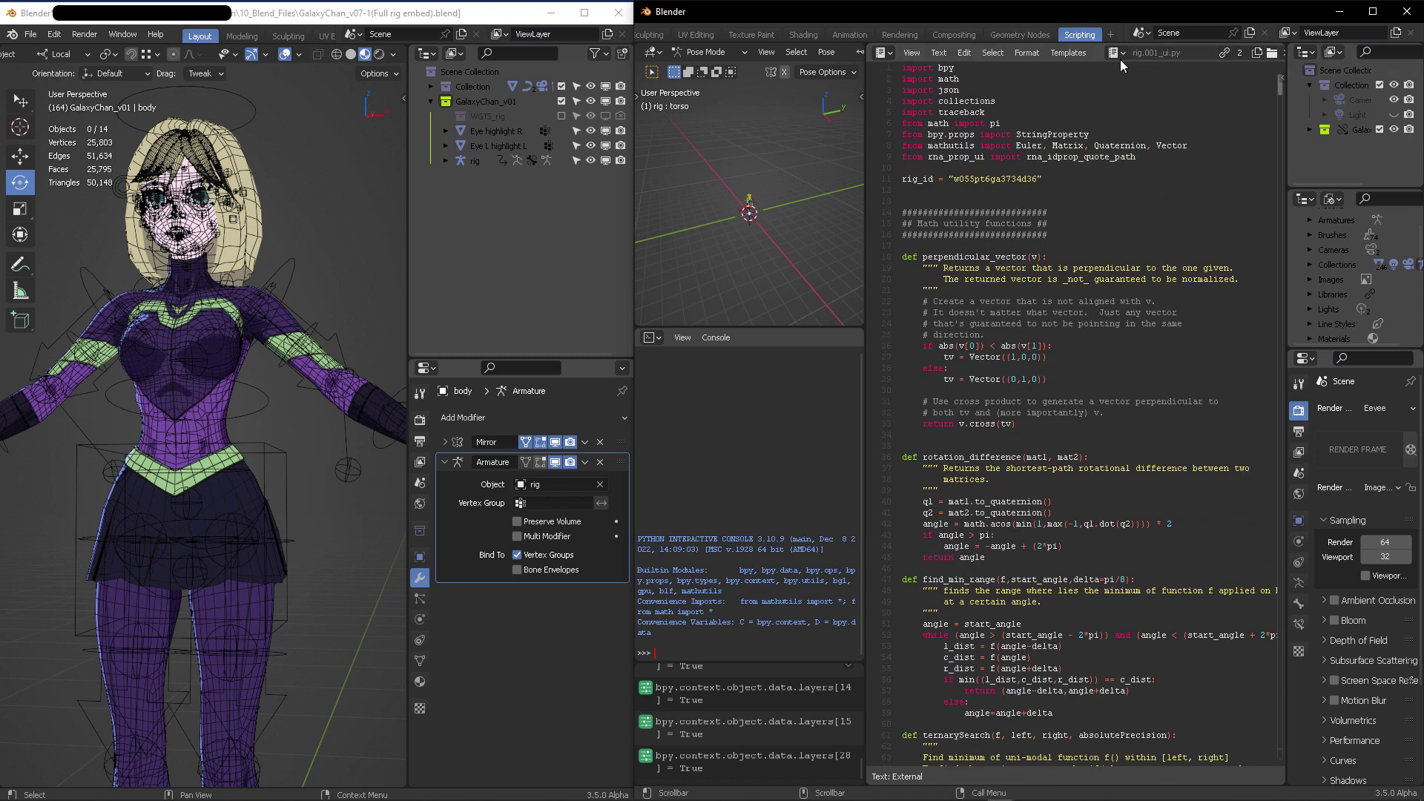
scroll(1128, 49, "down", 2)
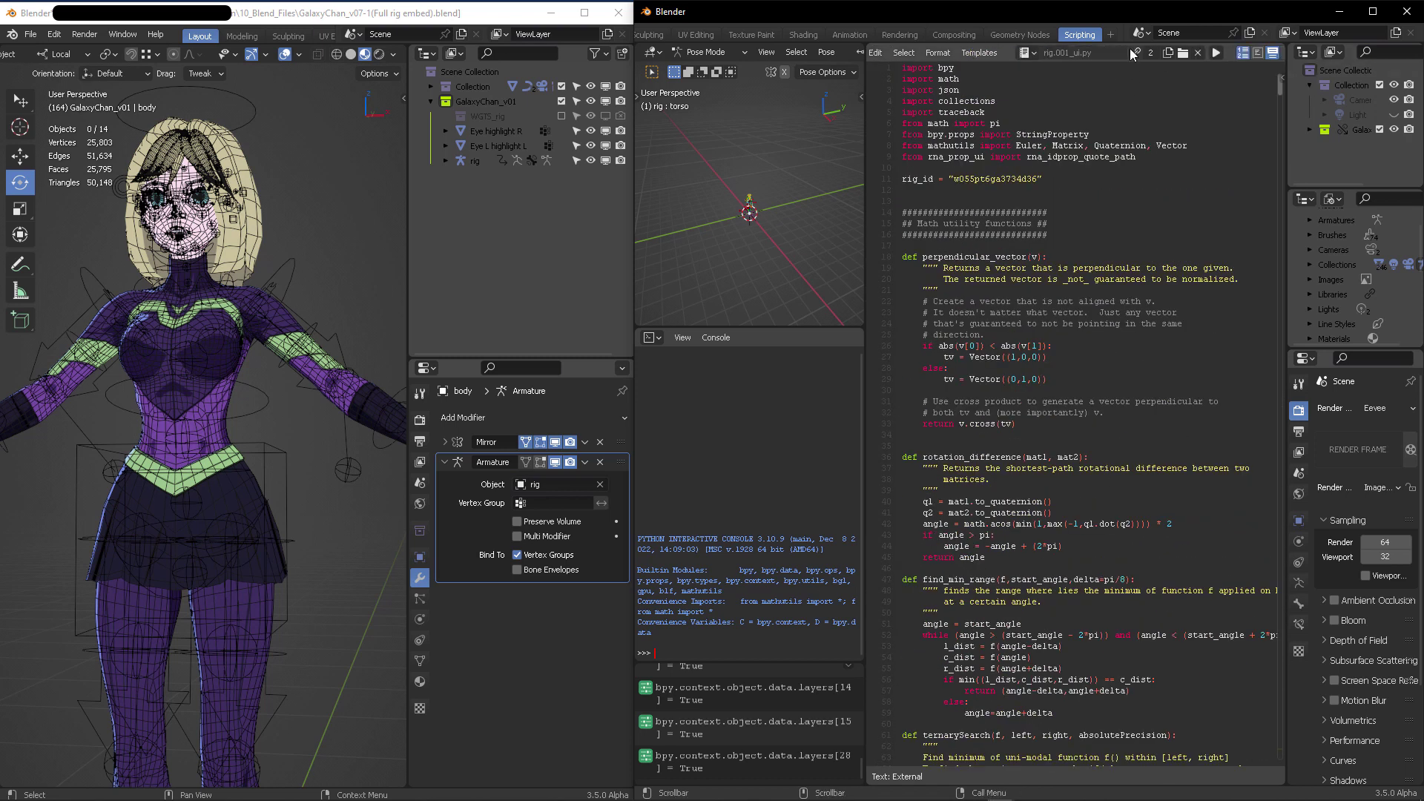
left_click(1216, 52)
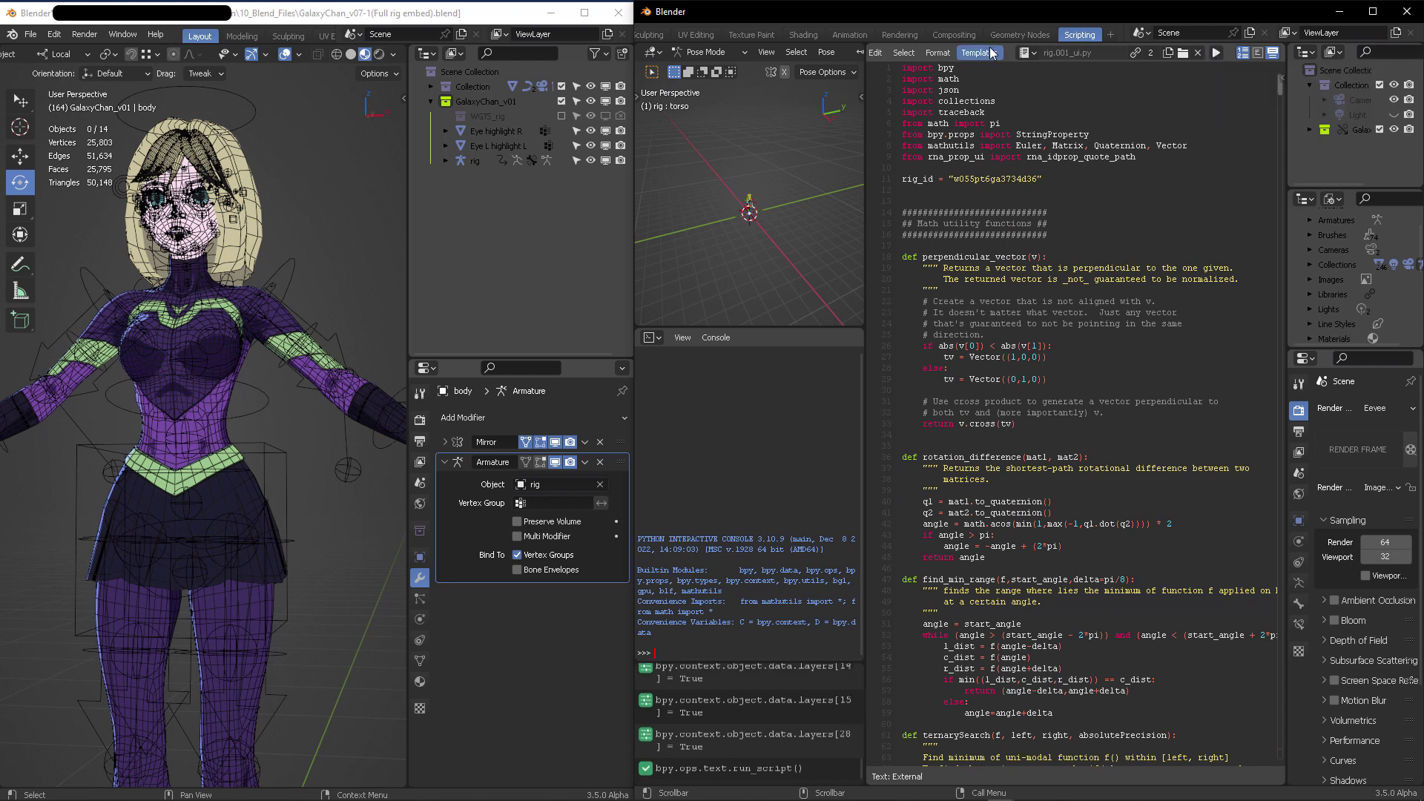
scroll(986, 34, "up", 3)
scroll(990, 32, "up", 3)
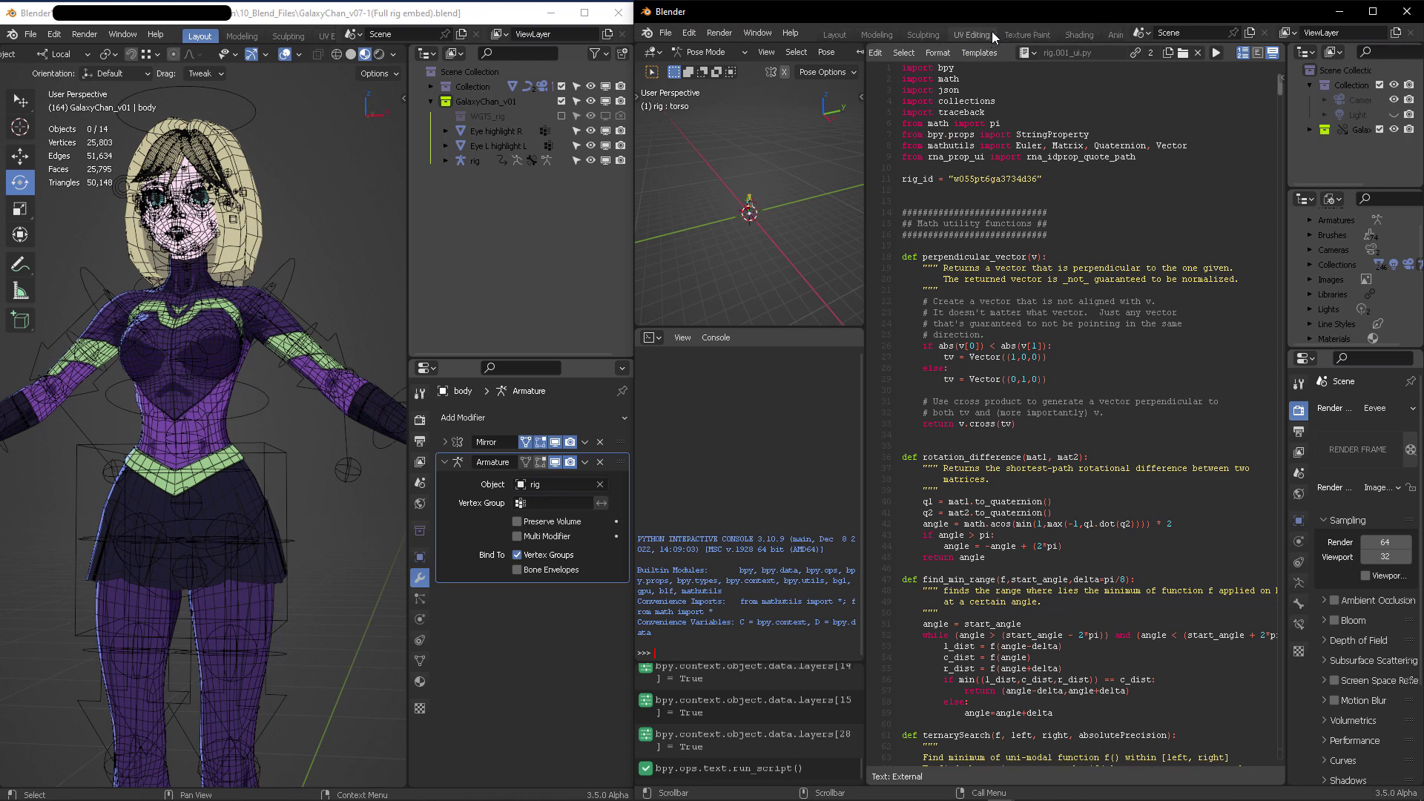
Return to the Layout workspace and toggle the Face bone layer off and on
left_click(838, 36)
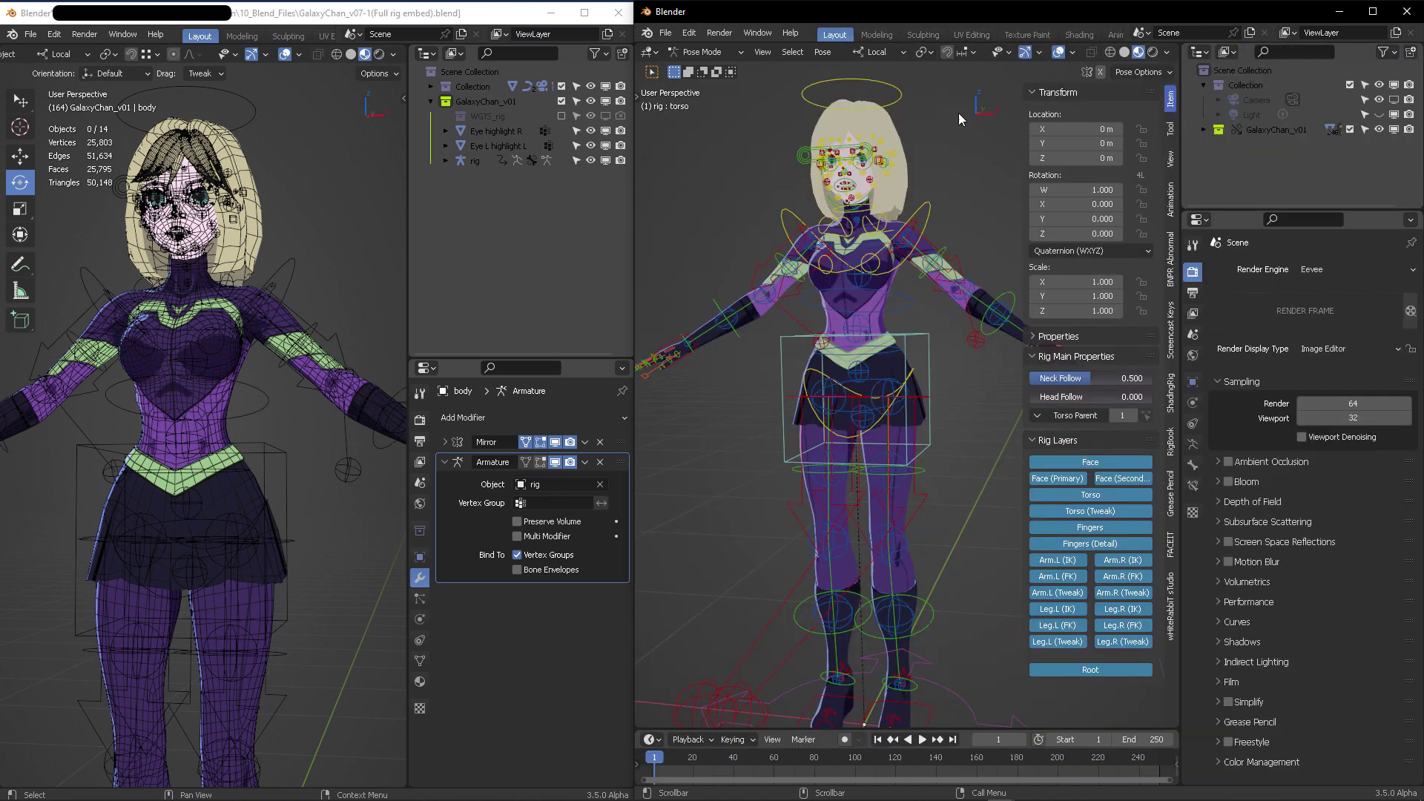
left_click(1084, 461)
left_click(1070, 462)
Select and frame the chest control bone, then show the tool shelf's selection tools
left_click(931, 213)
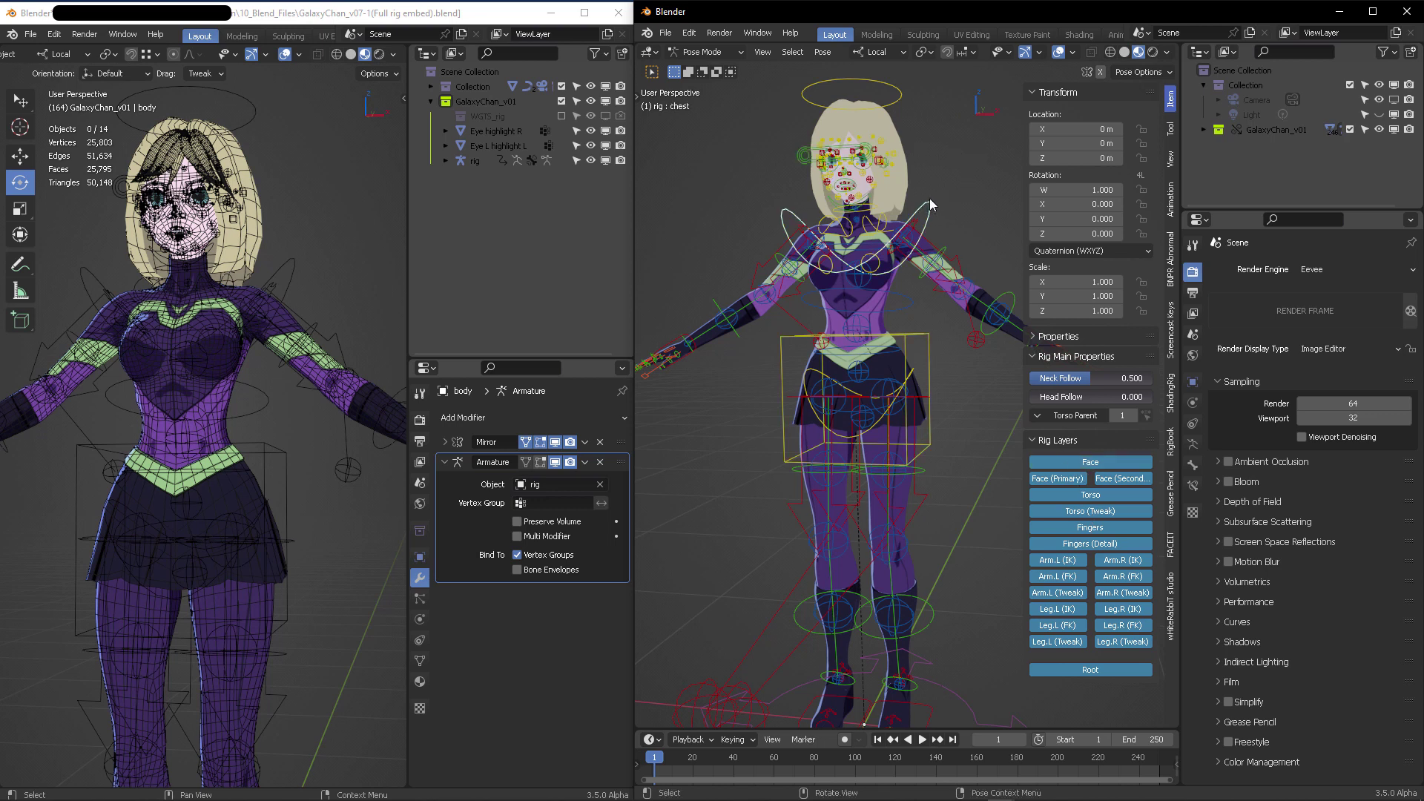
key("KP_Decimal")
scroll(905, 334, "down", 4)
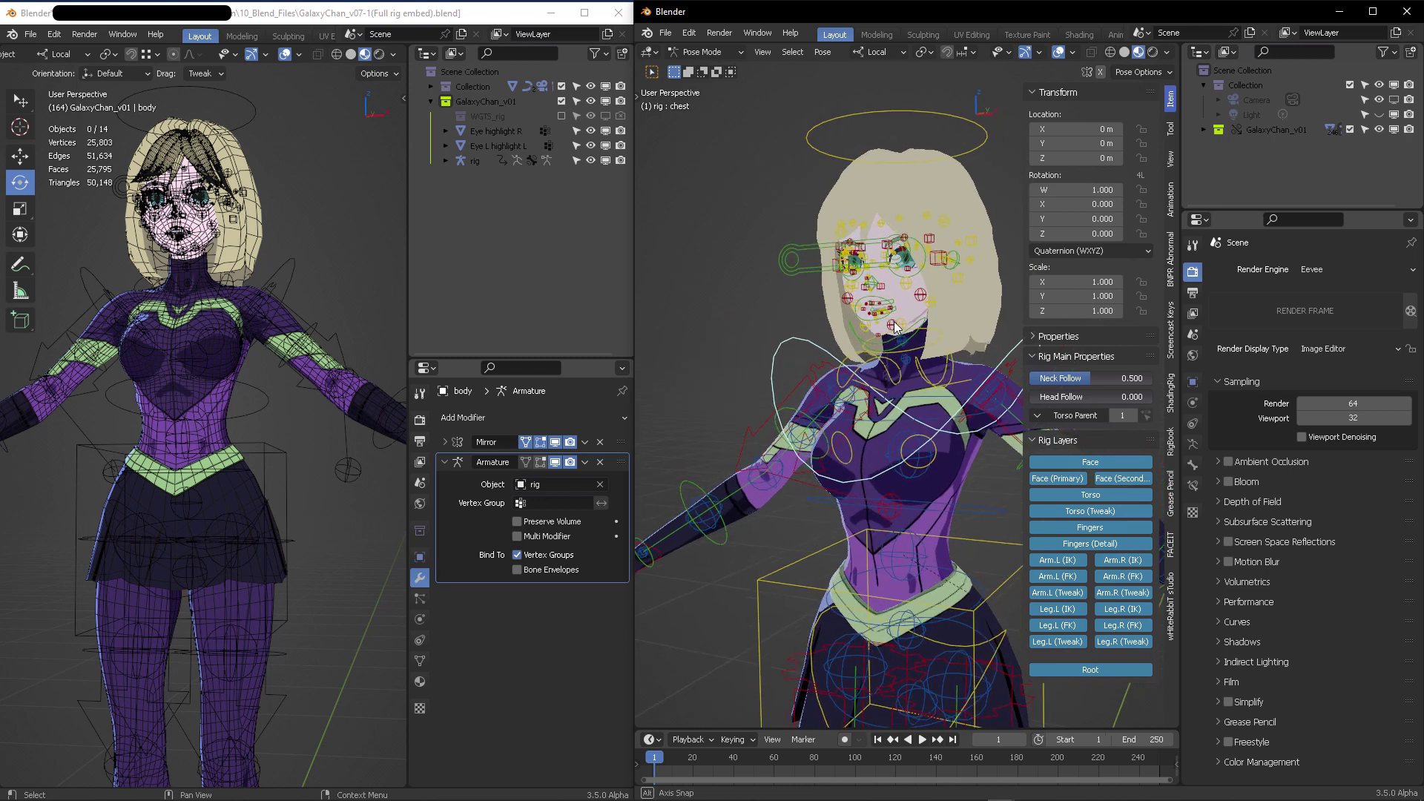
key("t")
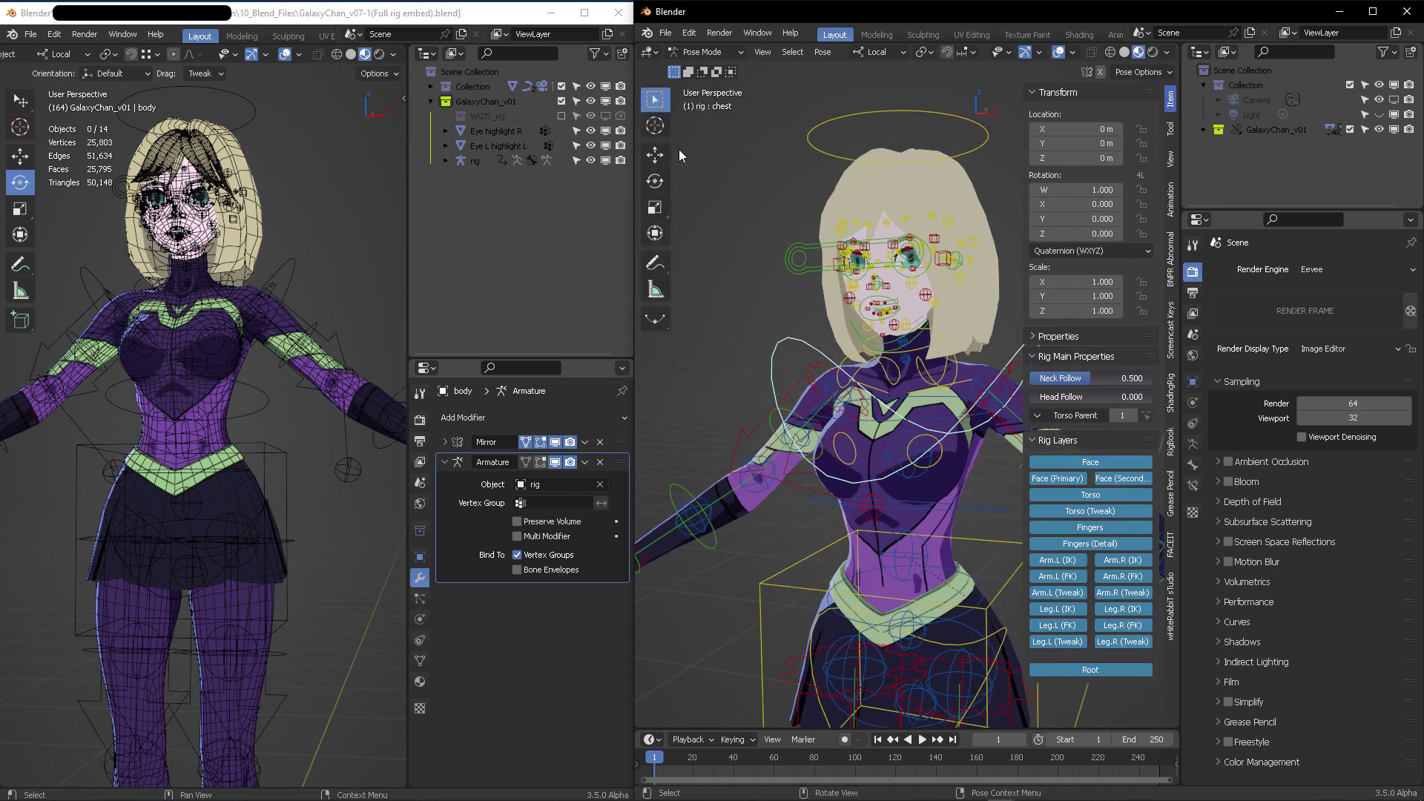
left_click(655, 99)
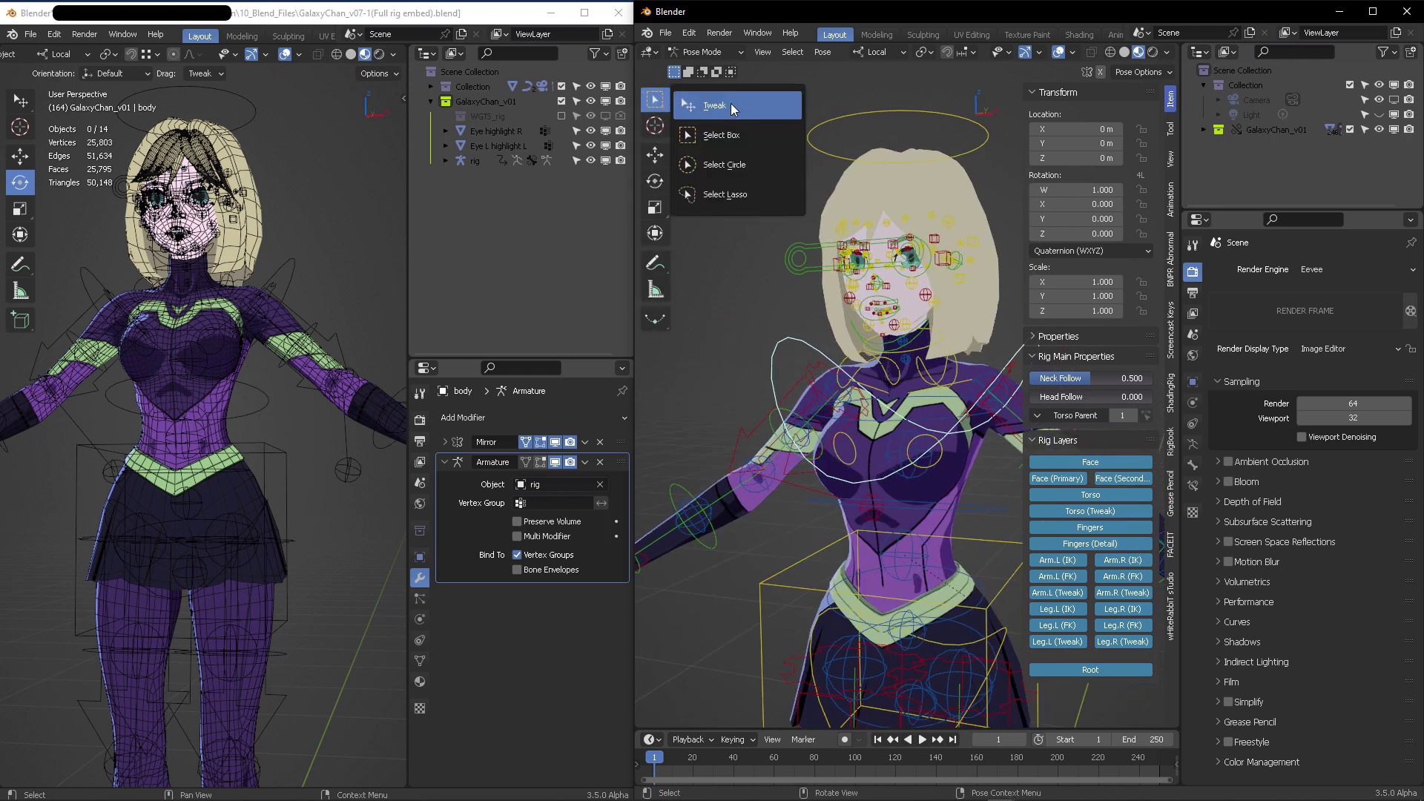
Rotate the linked rig's chest bone around its X axis with the Rotate tool
left_click(737, 108)
left_click(655, 181)
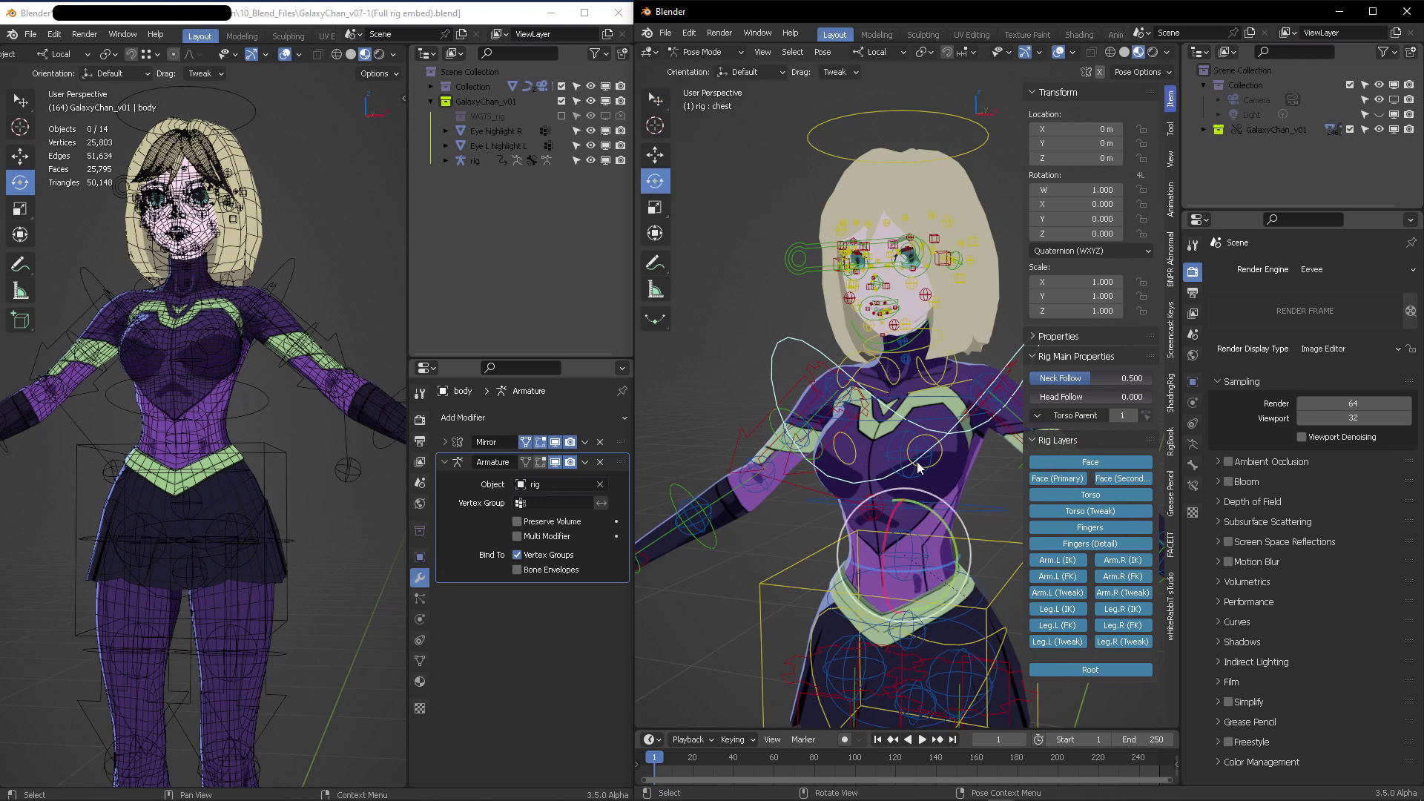
middle_click_drag(801, 445, 869, 473)
mouse_move(879, 466)
left_mouse_down()
mouse_move(841, 486)
mouse_move(869, 459)
mouse_move(860, 468)
left_mouse_up()
middle_click_drag(928, 409, 927, 274, "shift")
In the source file, put the rig in Pose Mode and scale up the foot_ik.L control
middle_click_drag(203, 255, 341, 163)
mouse_move(922, 313)
middle_mouse_down()
mouse_move(941, 402)
mouse_move(889, 396)
mouse_move(932, 325)
middle_mouse_up()
middle_click_drag(317, 466, 301, 552)
left_click(264, 674)
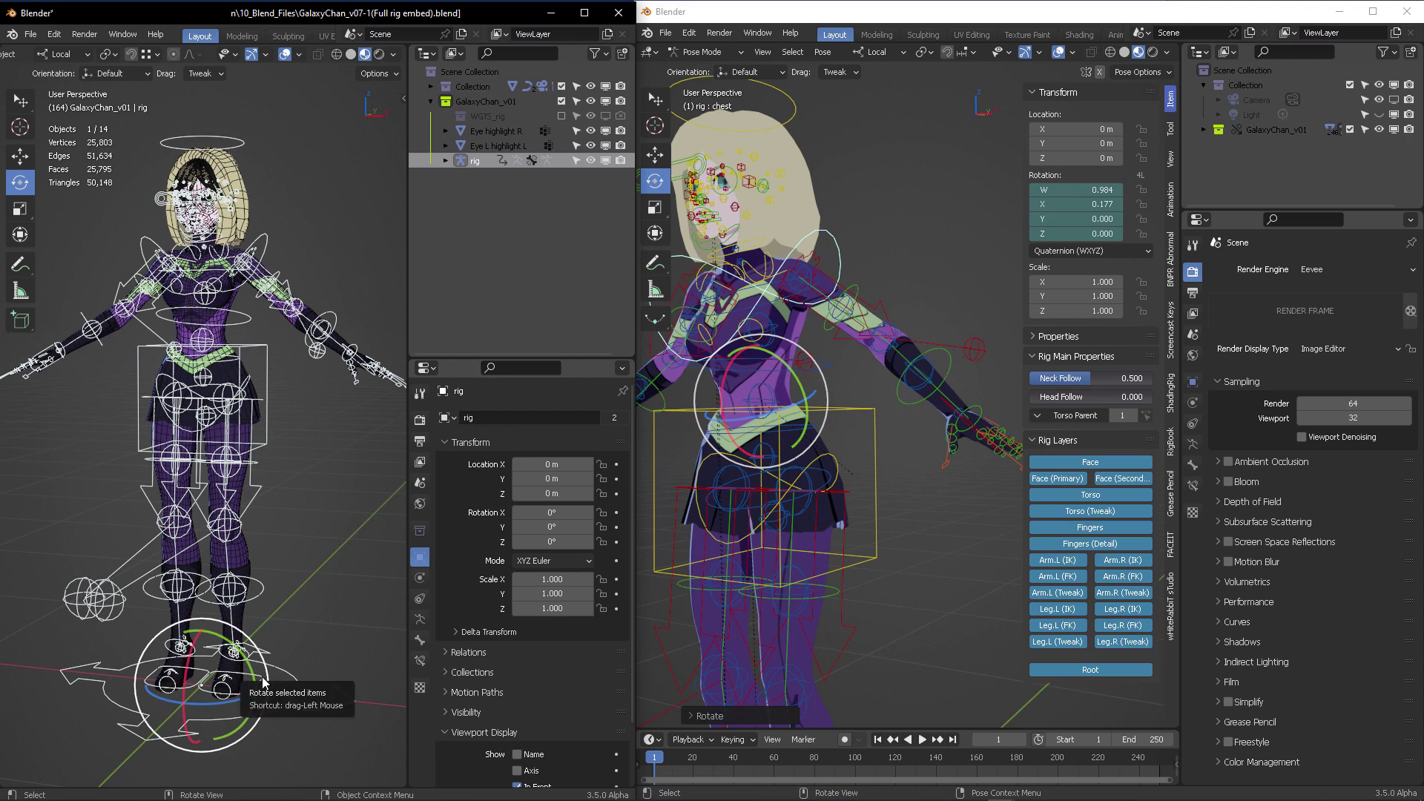
key("ctrl+Tab")
left_click(266, 742)
left_click(260, 670)
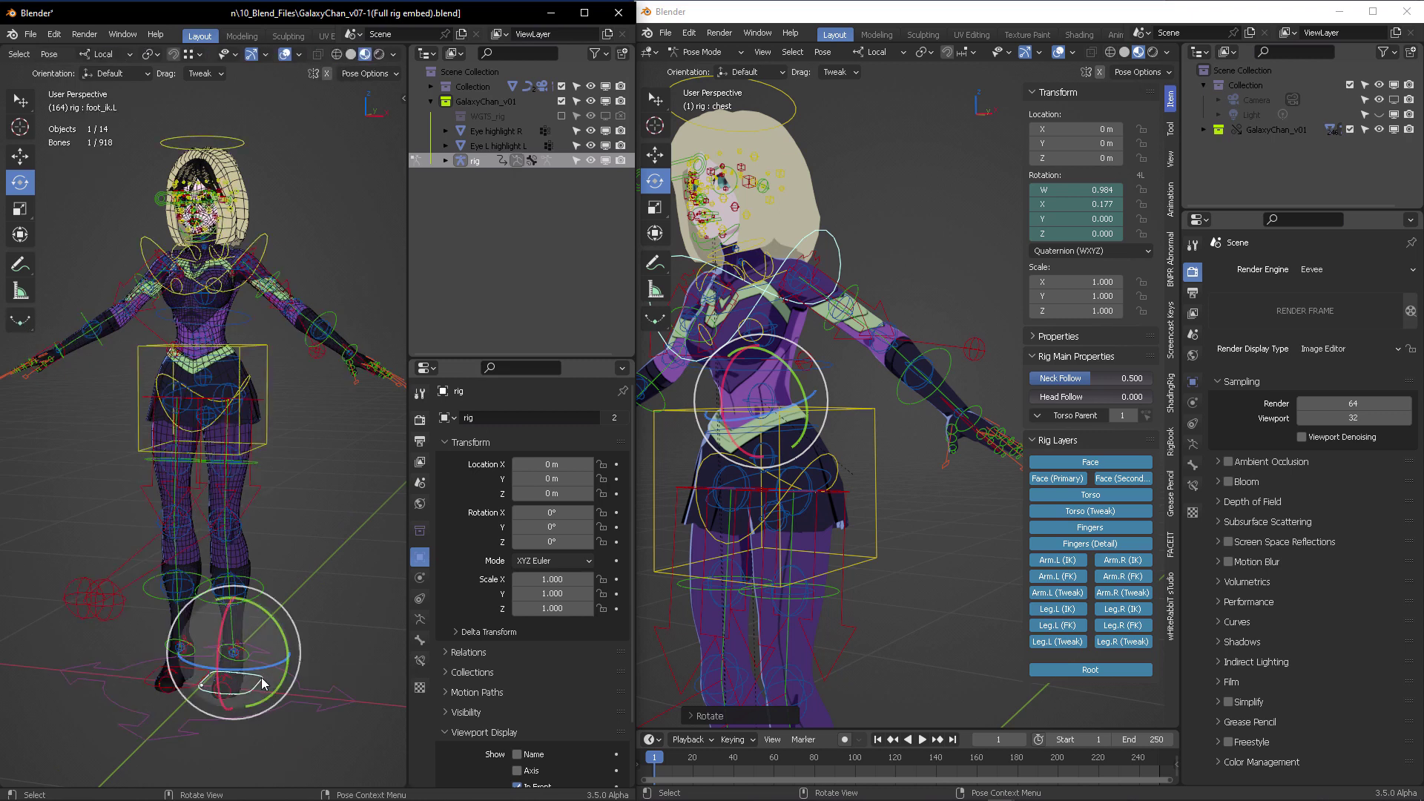
middle_click_drag(274, 665, 259, 557, "shift")
key("s")
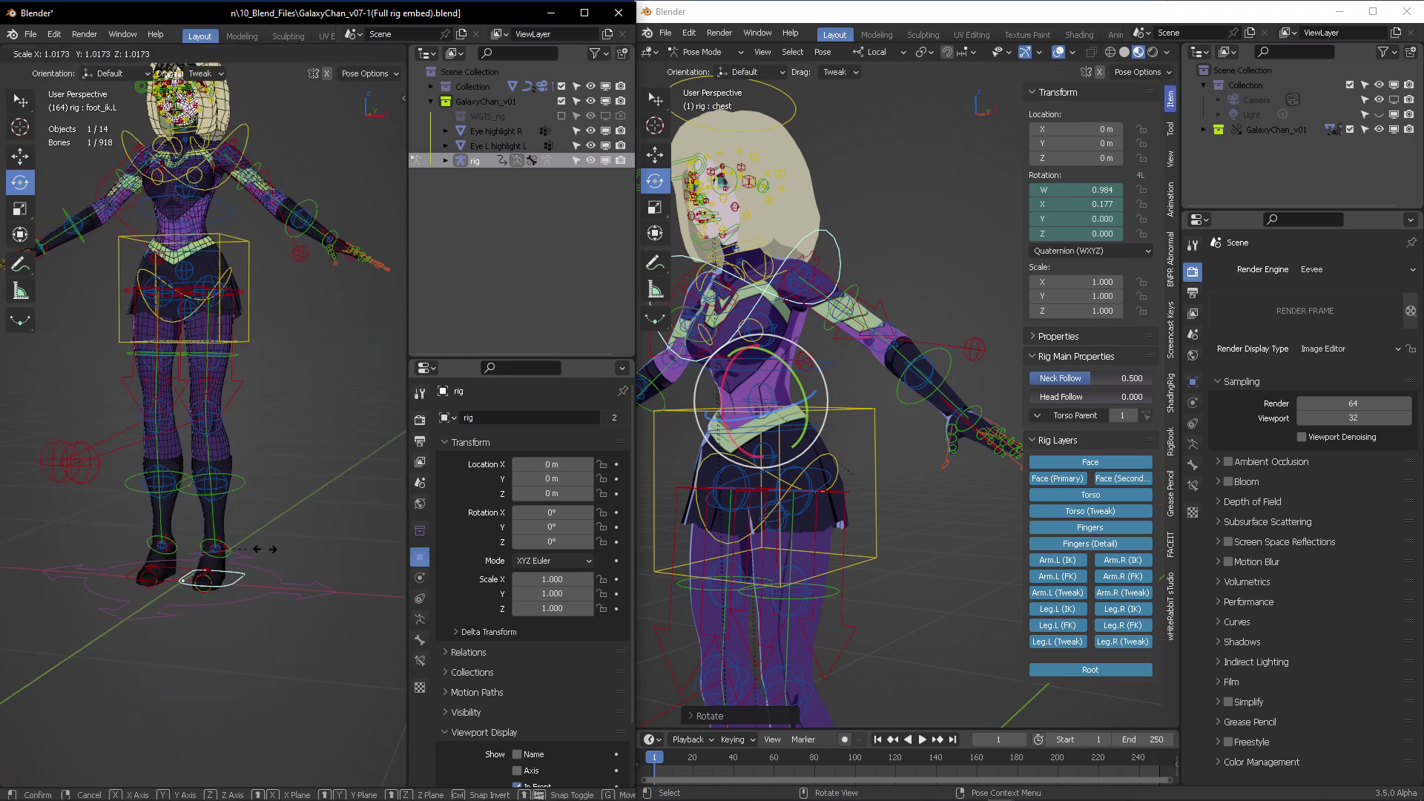
left_click(311, 540)
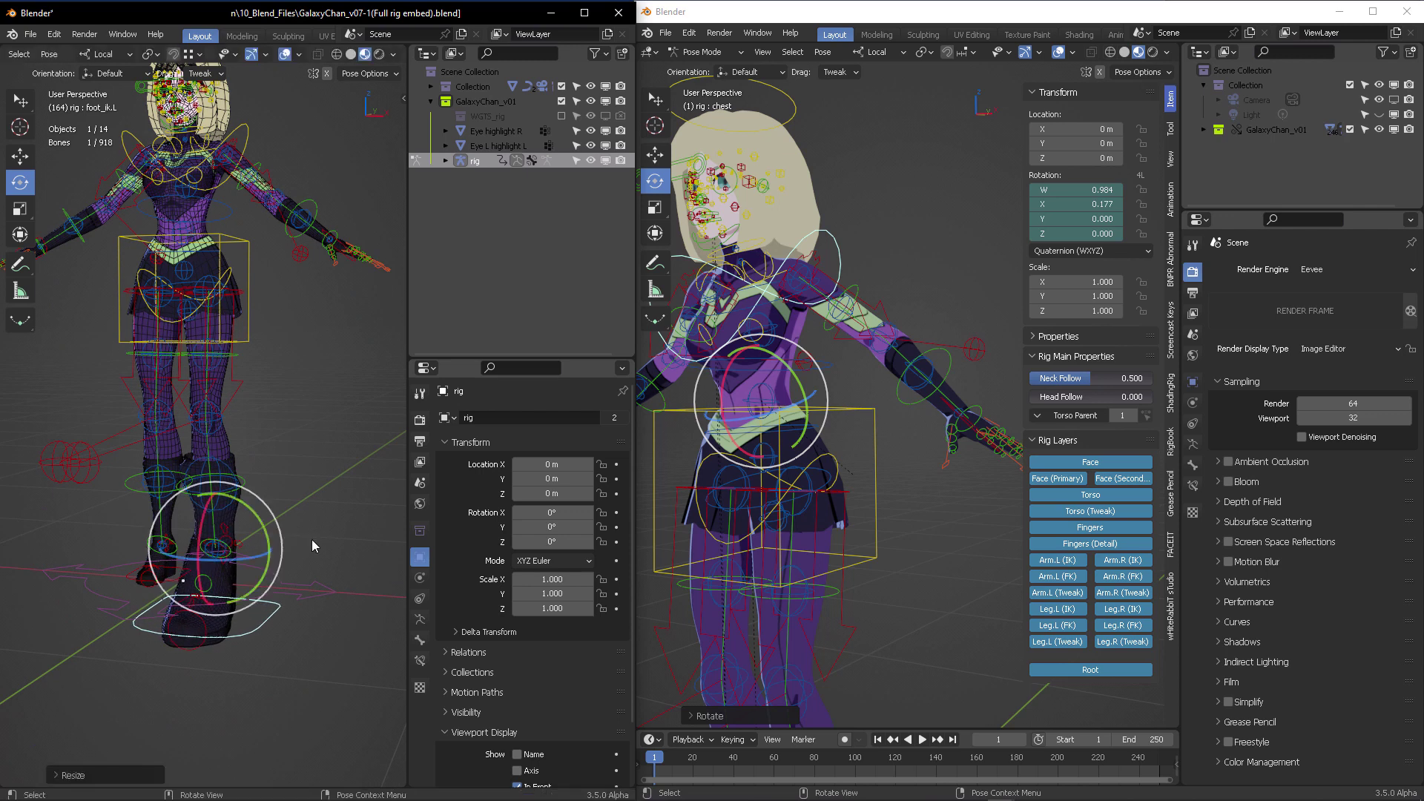
Deselect the bones, hide overlays to inspect the model, and save the source file
scroll(300, 459, "up", 3, "shift")
left_click(276, 84)
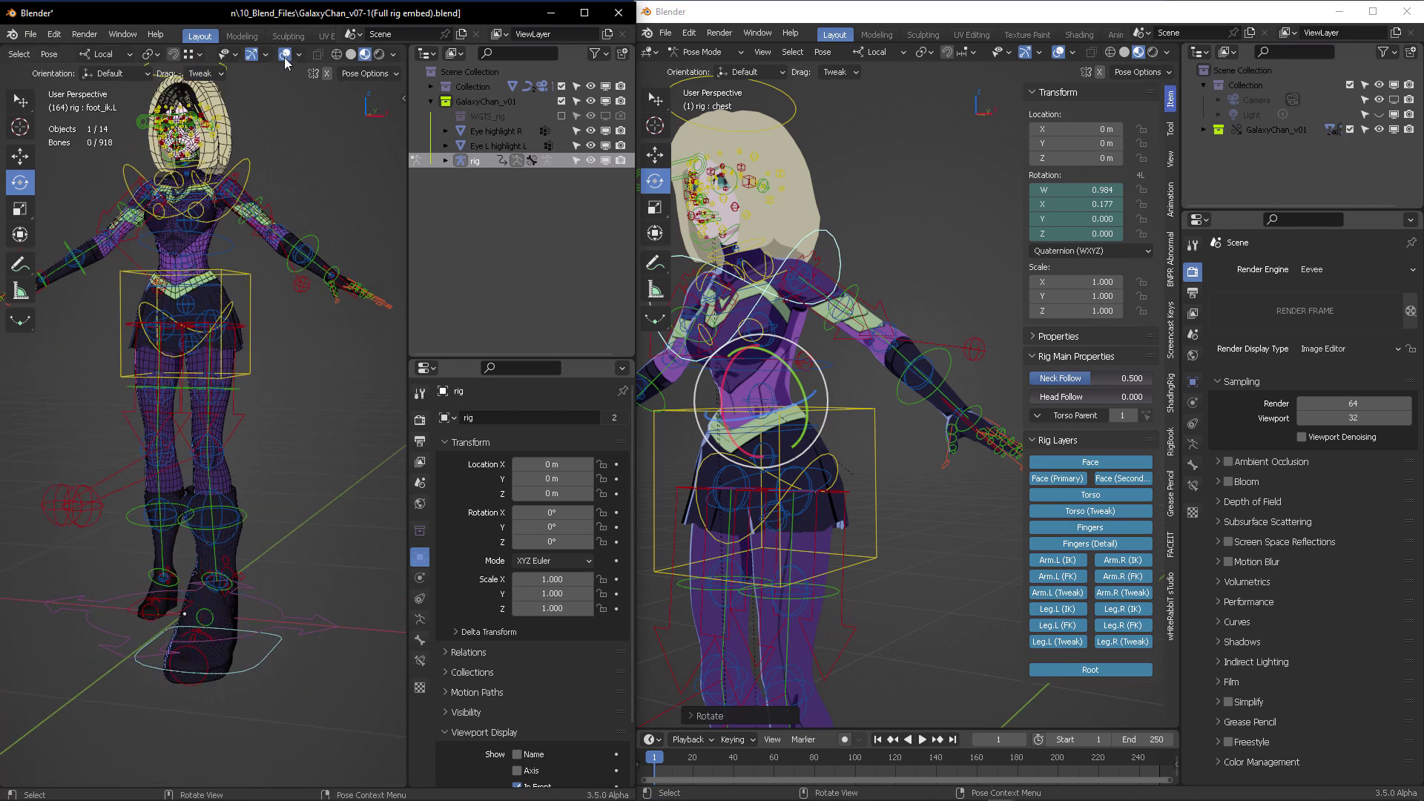
left_click(285, 54)
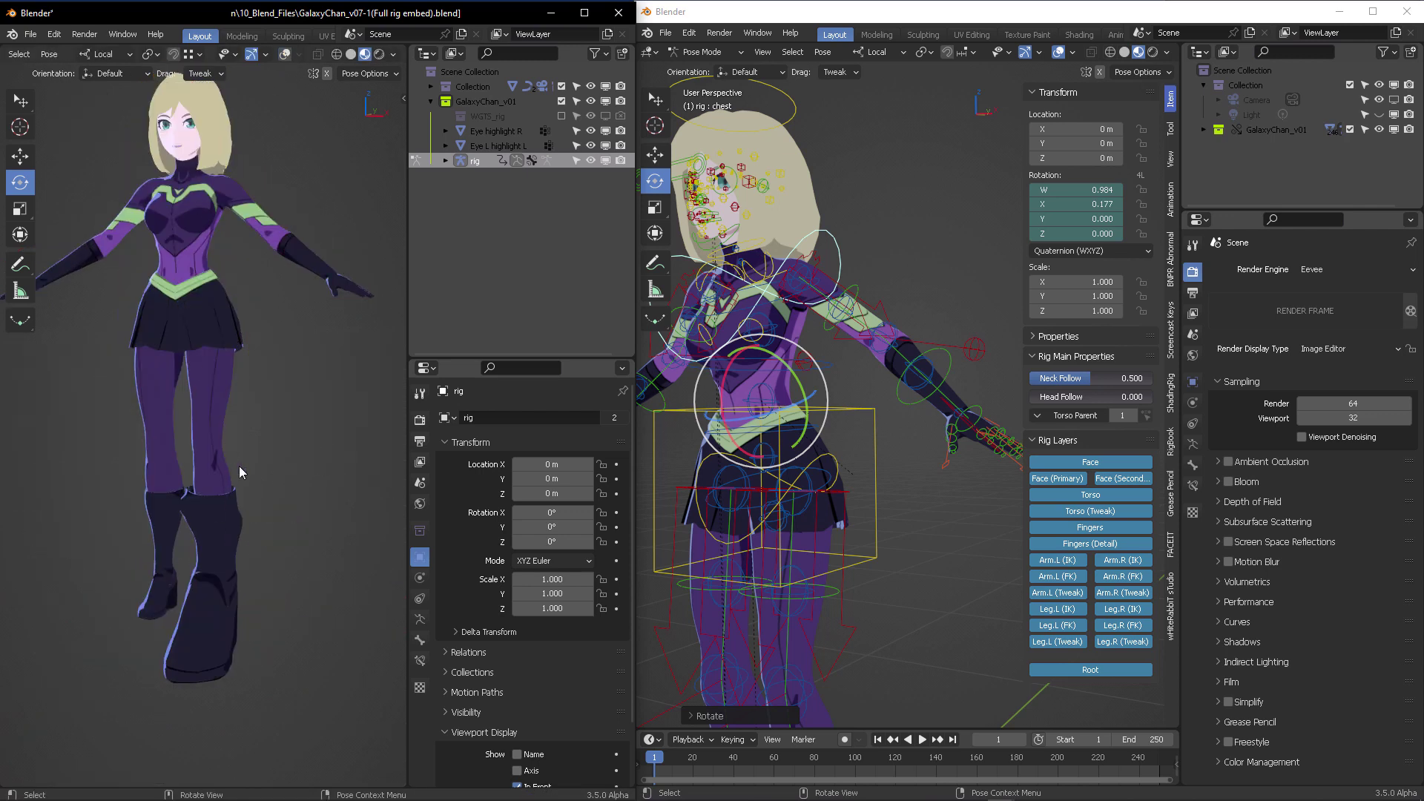
scroll(212, 514, "down", 3)
middle_click_drag(215, 483, 265, 523)
key("ctrl")
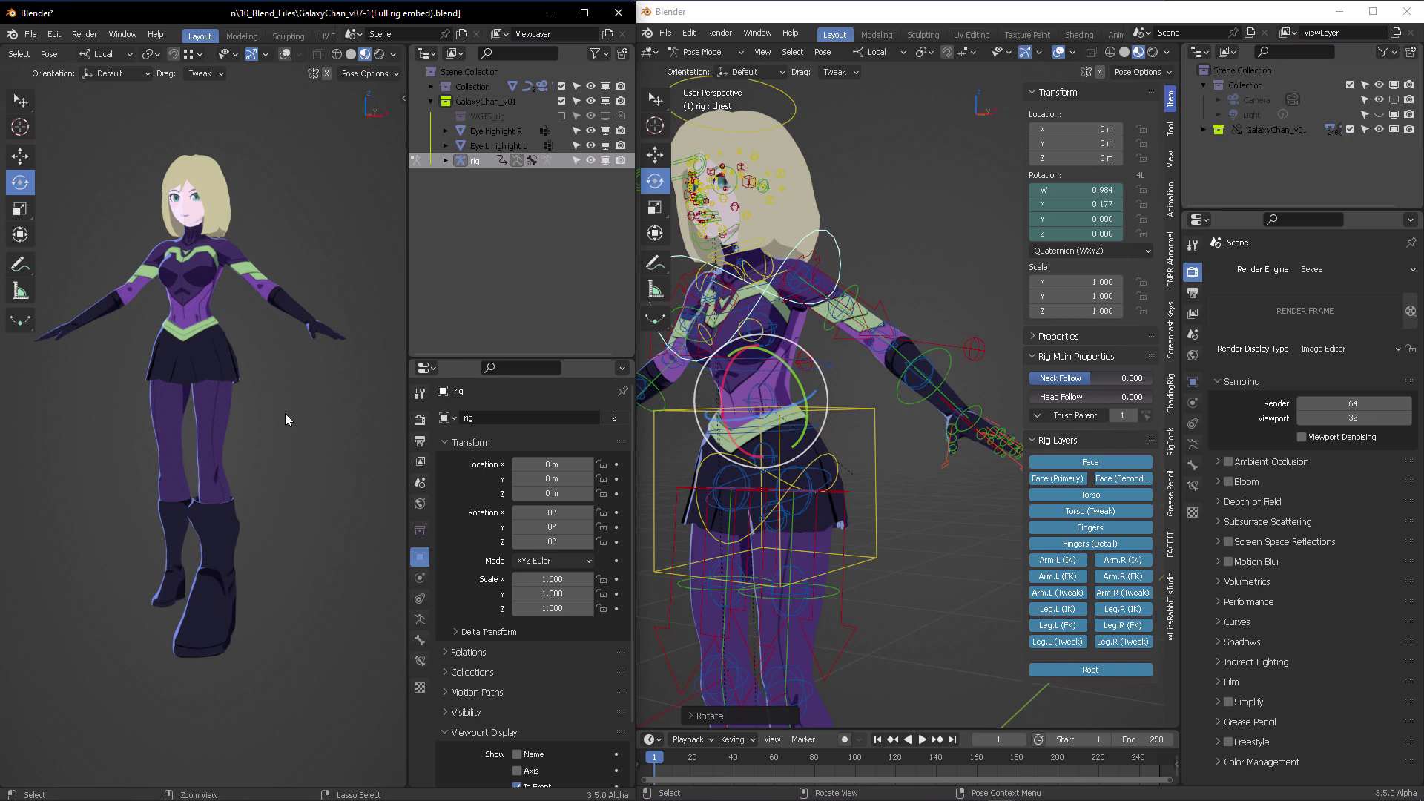
key("ctrl+s")
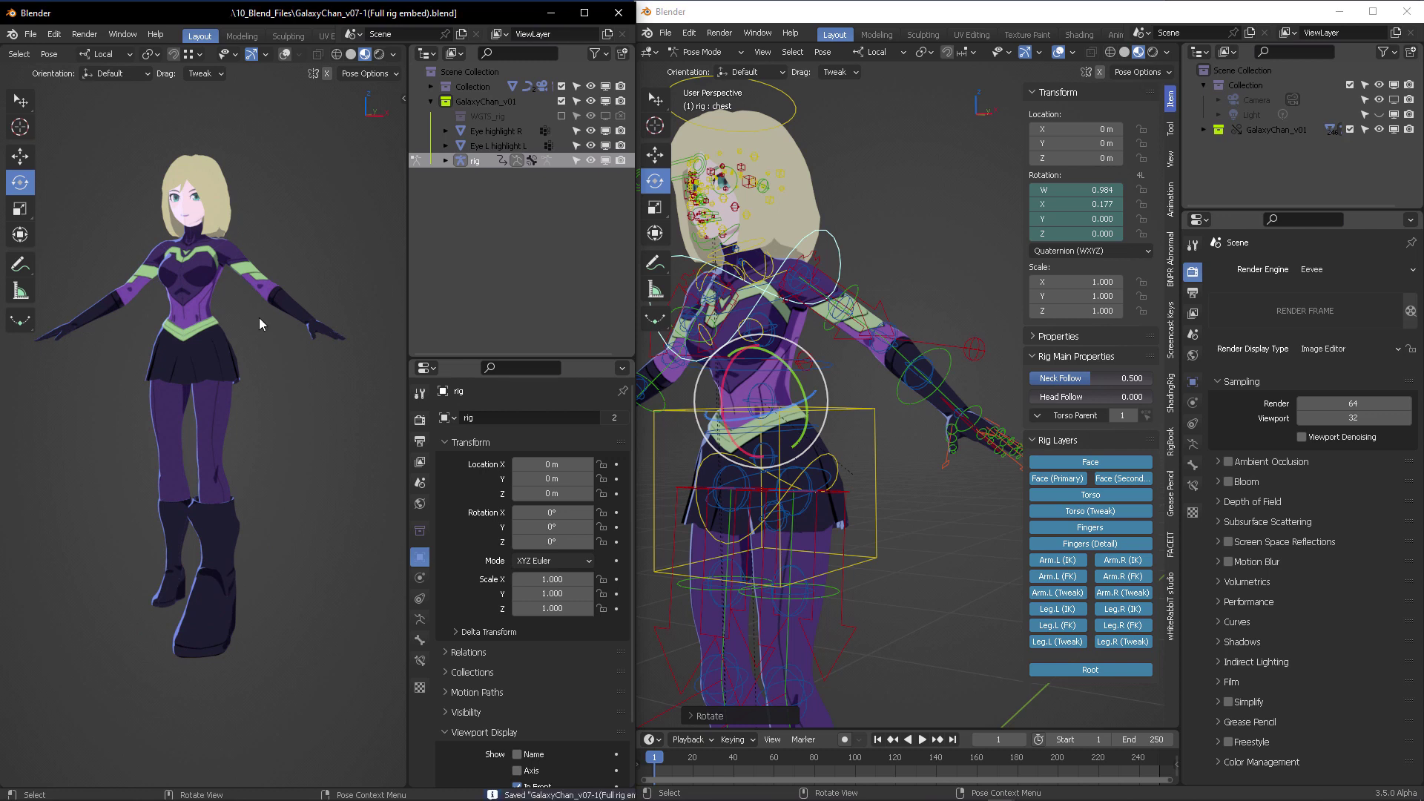
Restore overlays, then hide the tool shelf in the linked view and orbit it slightly
left_click(286, 54)
left_click(30, 34)
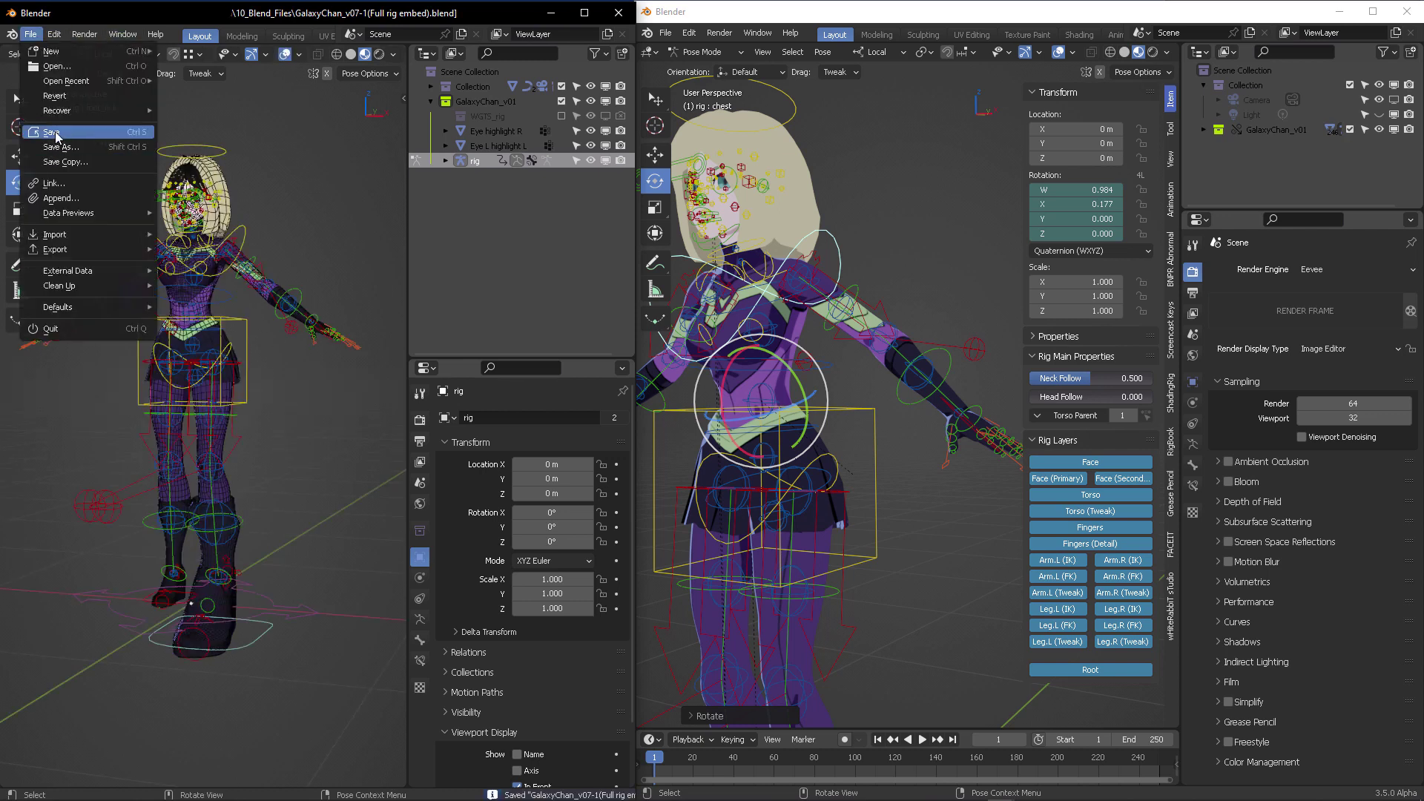
left_click(52, 132)
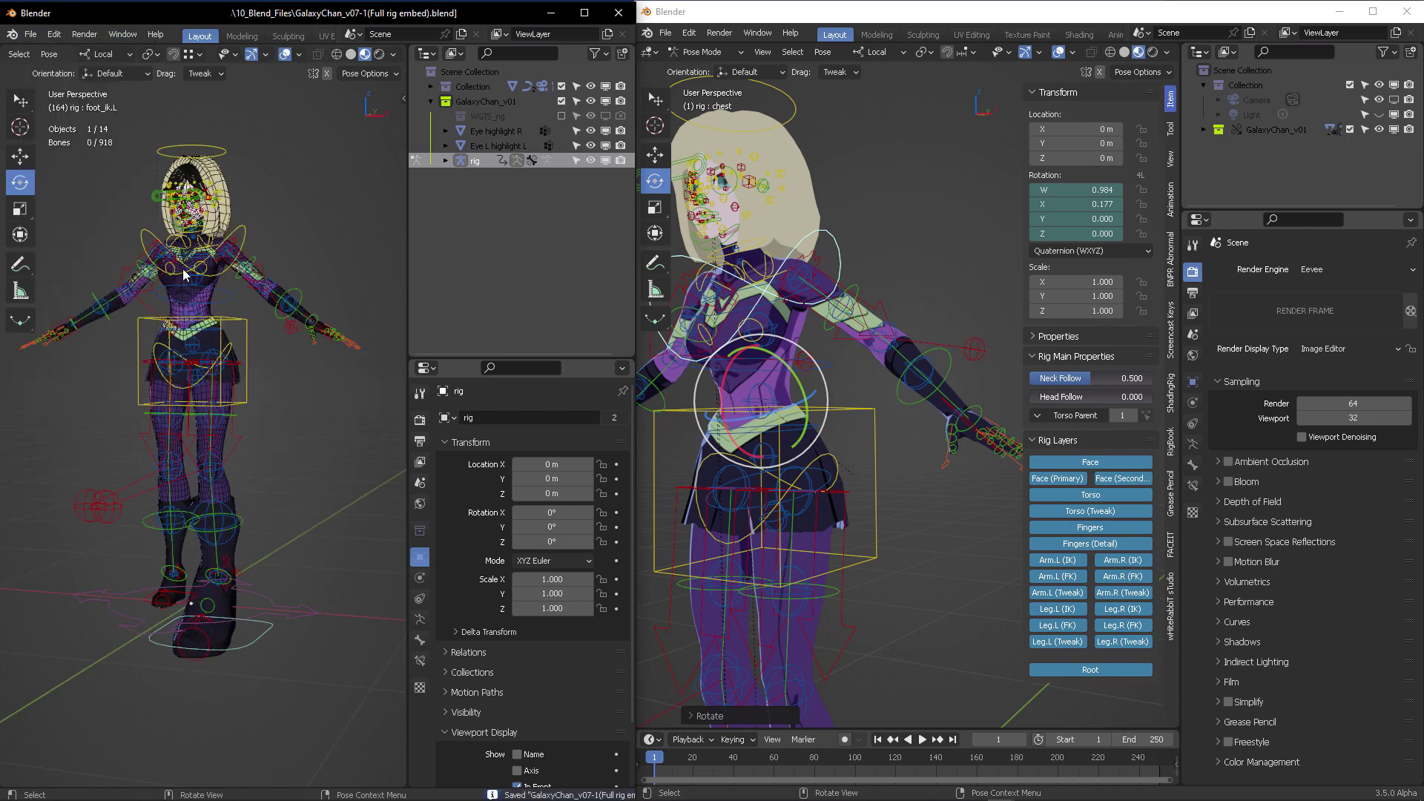
left_click(867, 170)
key("t")
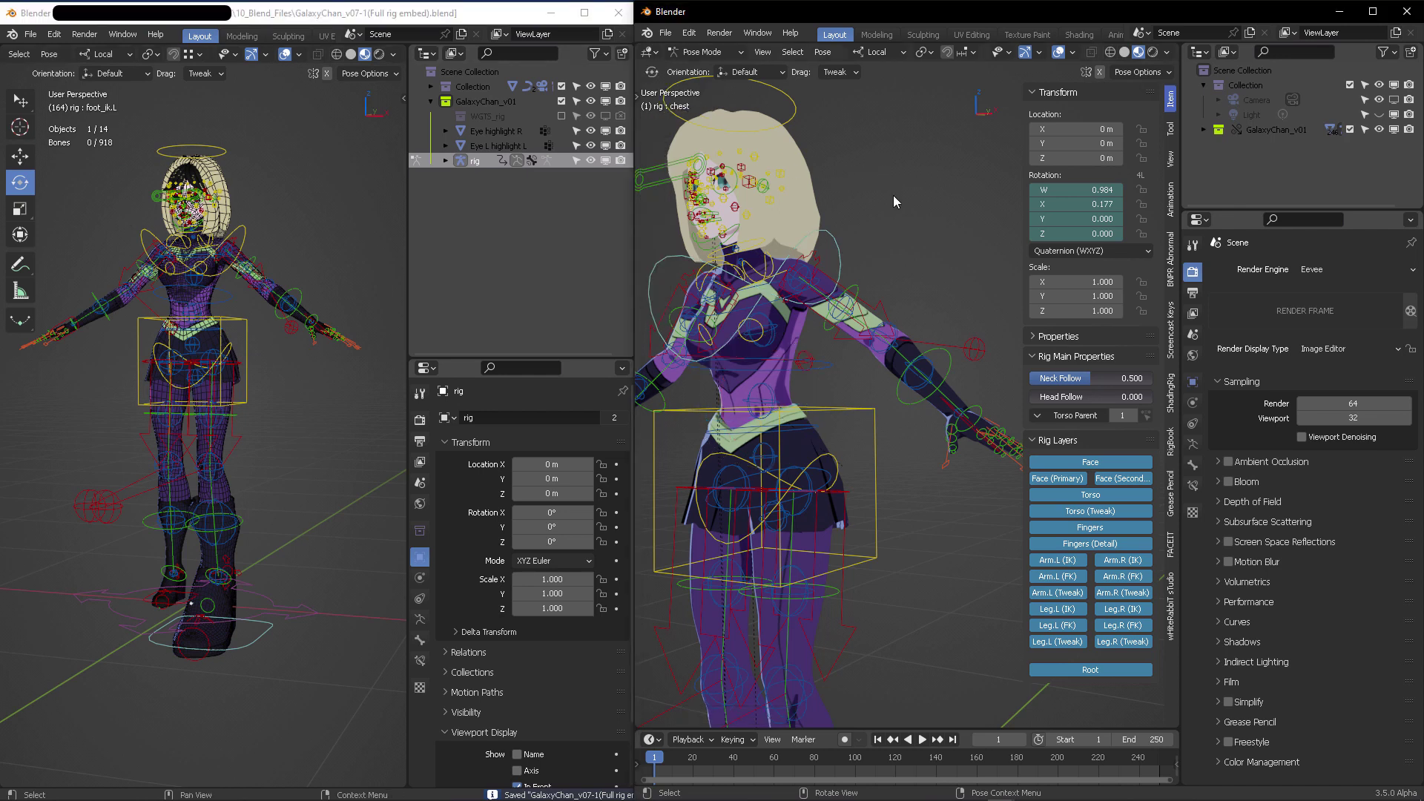
scroll(892, 207, "down", 4)
middle_click_drag(888, 349, 908, 347)
key("ctrl+Tab")
Put the linked rig in Object Mode and run Library Override > Troubleshoot > Resync on GalaxyChan_v01
left_click(895, 225)
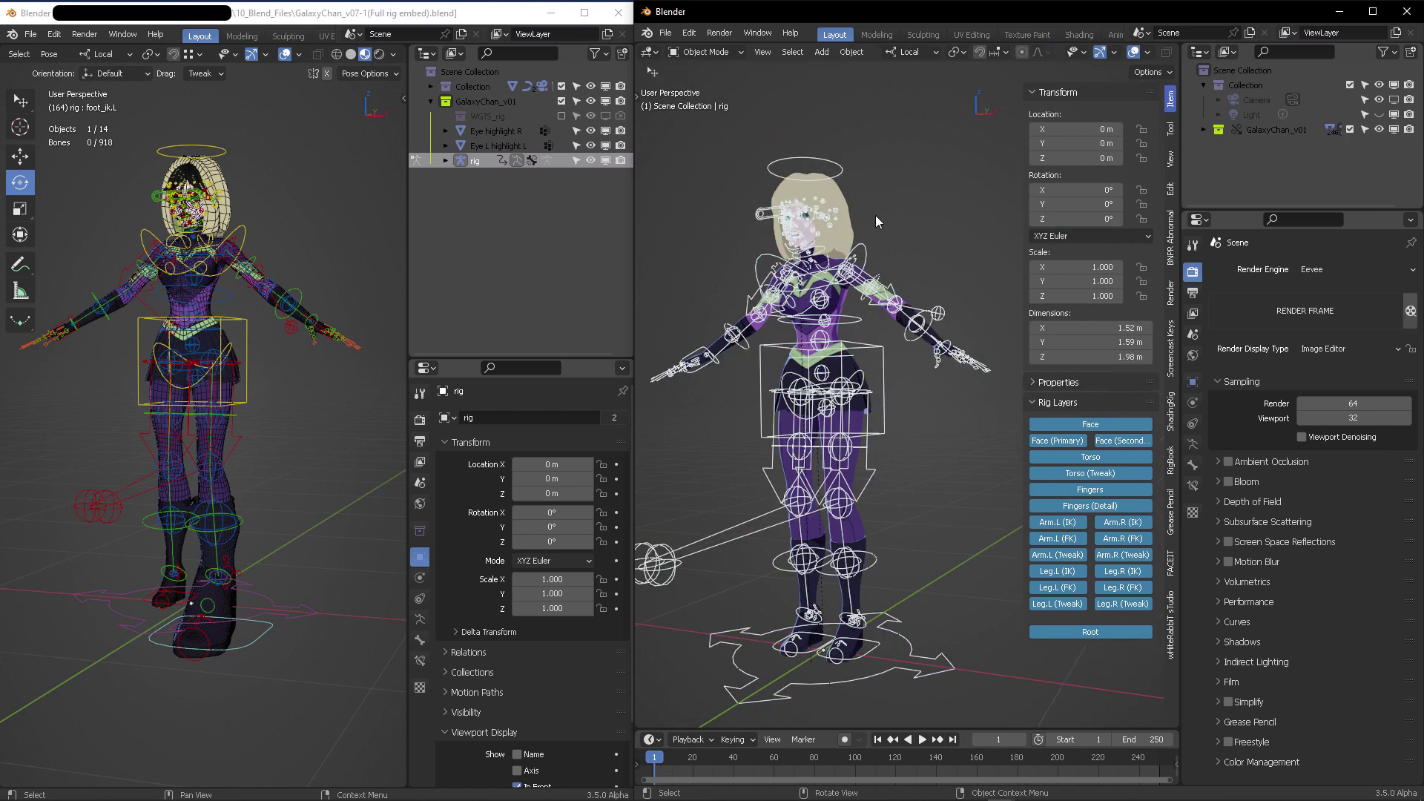
left_click(842, 172)
right_click(1270, 132)
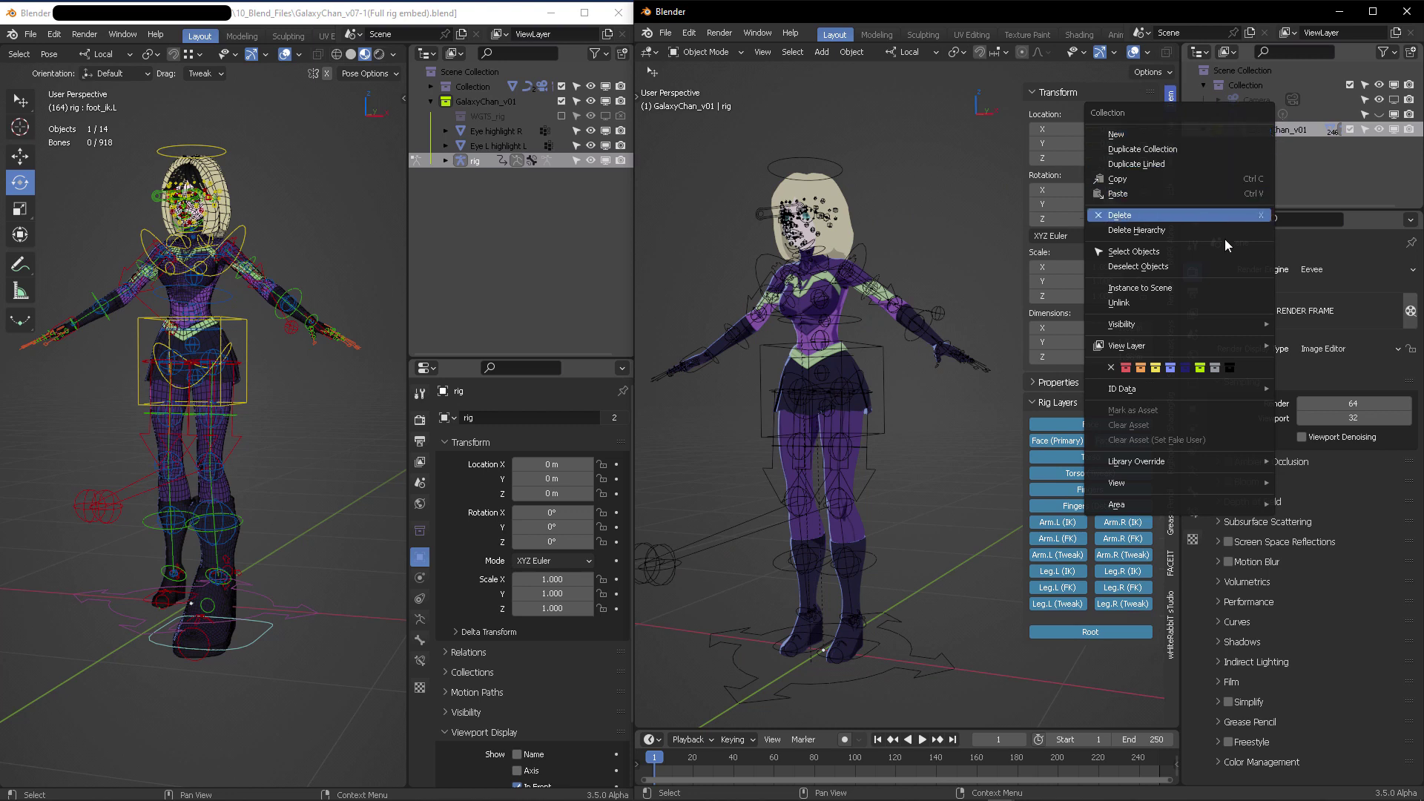
mouse_move(1198, 462)
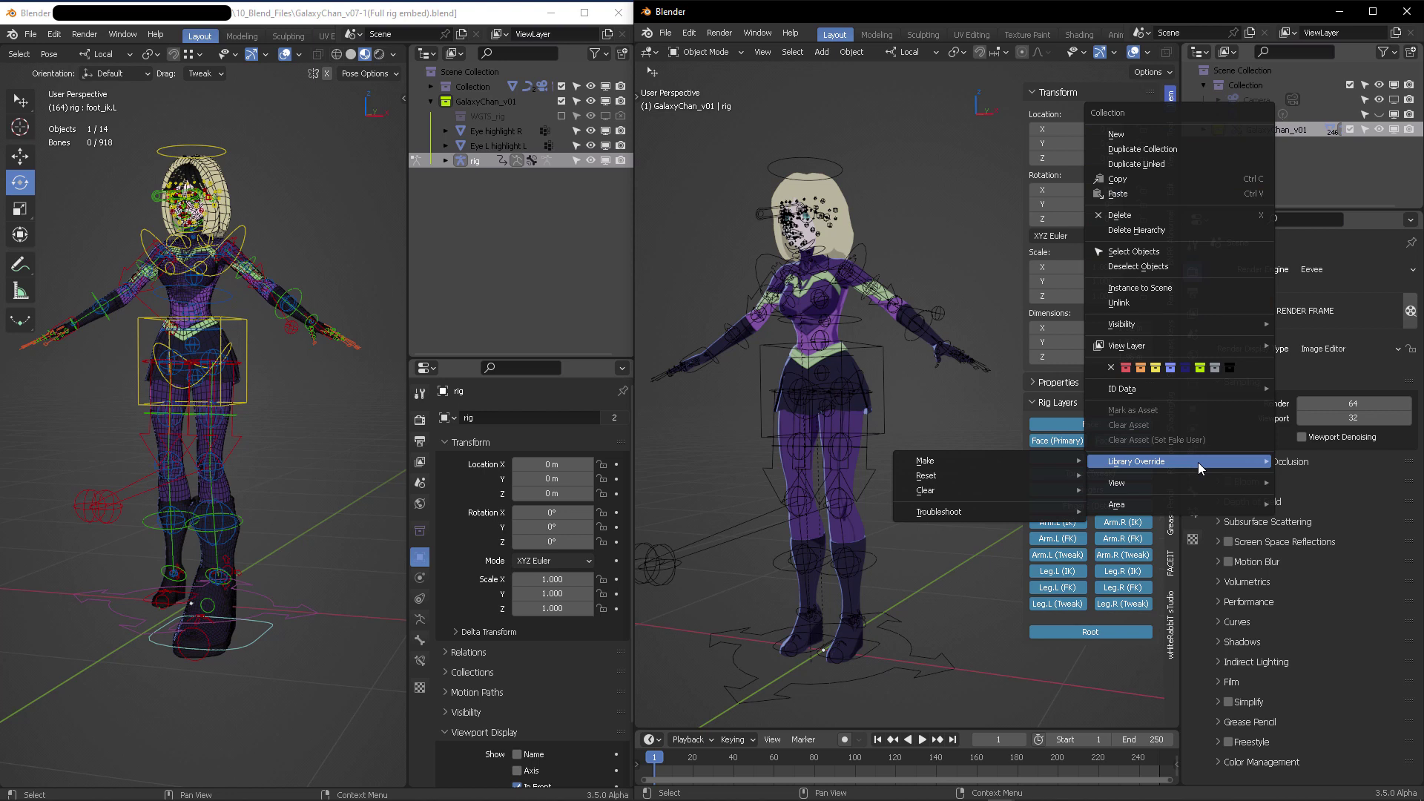
mouse_move(1038, 473)
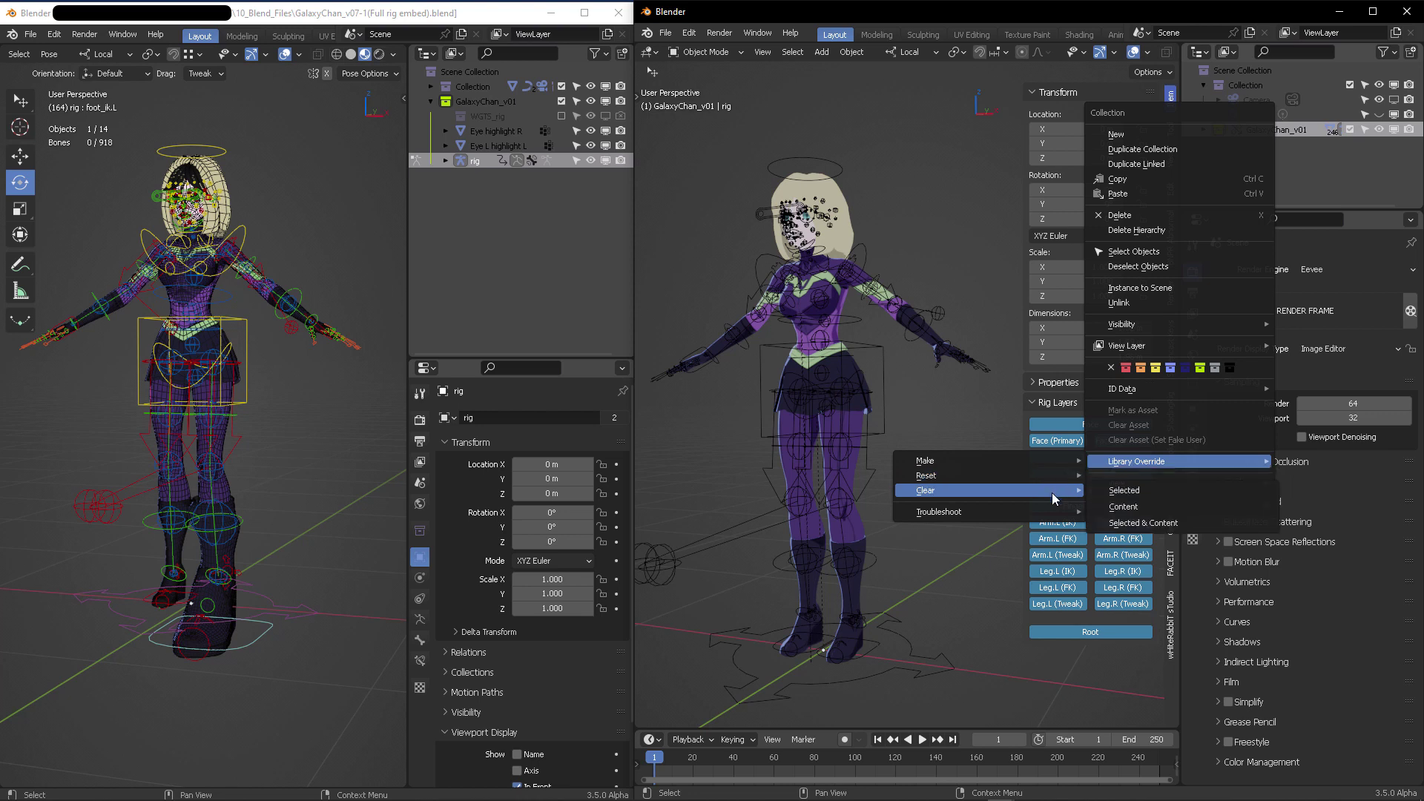
mouse_move(1053, 512)
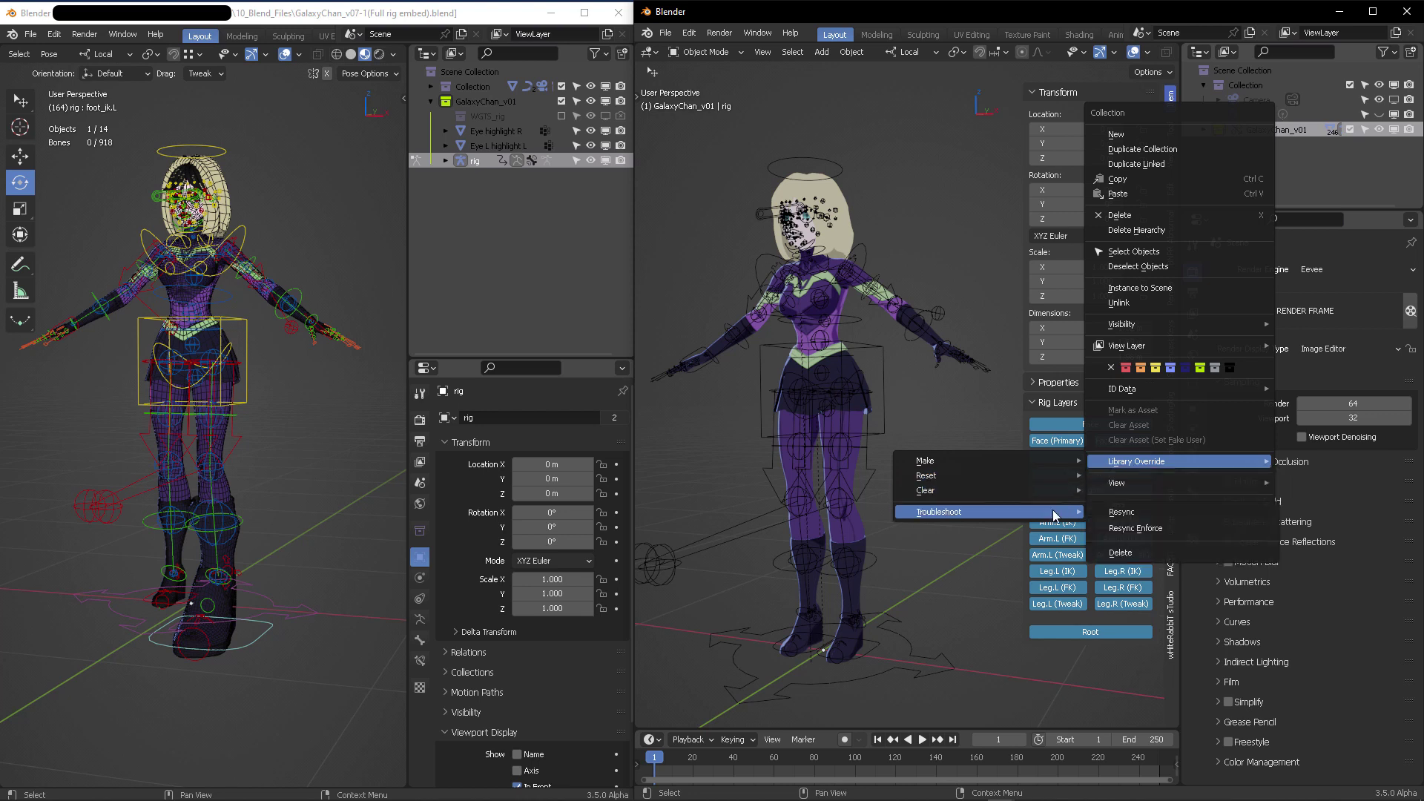
left_click(1124, 513)
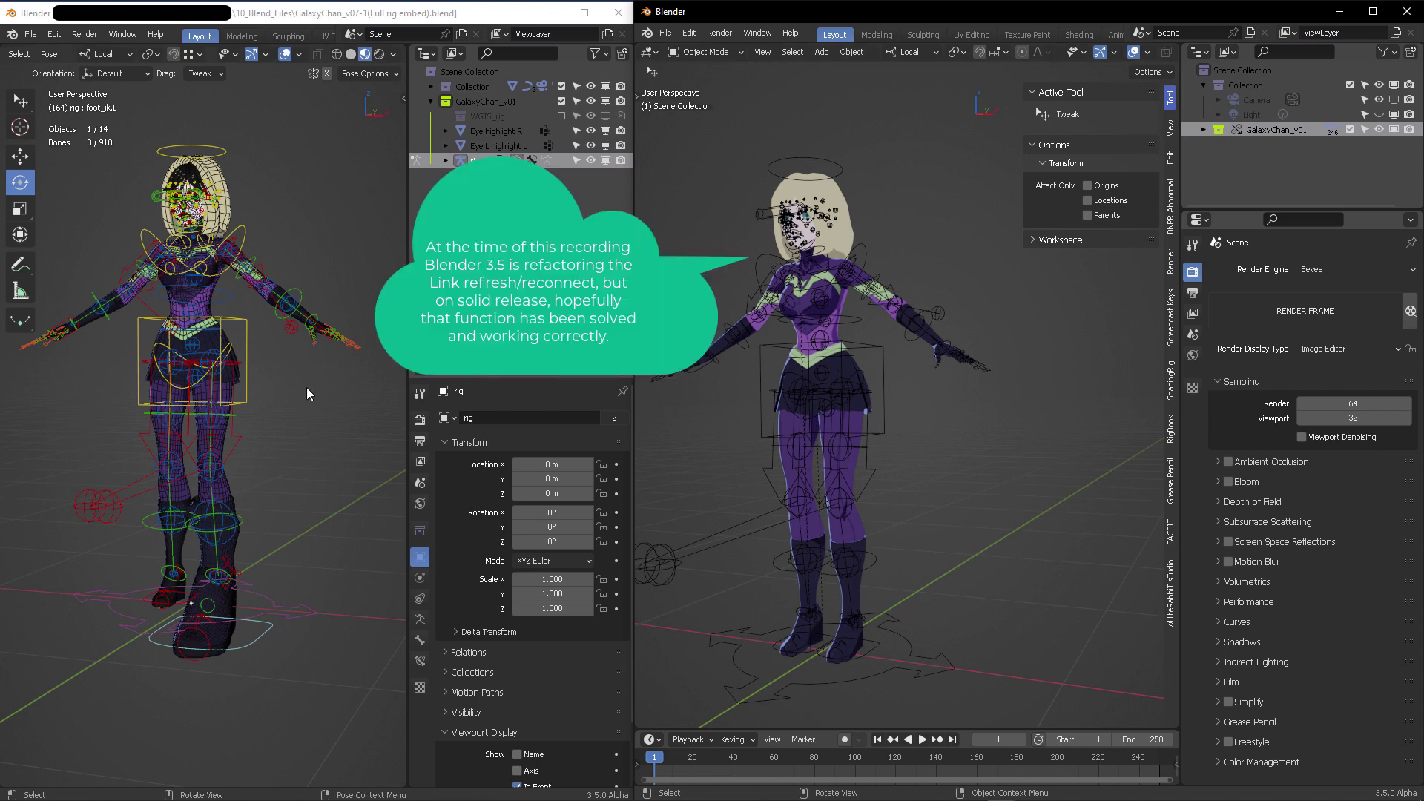
Switch the source rig to Object Mode, deselect everything and save the source file
key("ctrl+Tab")
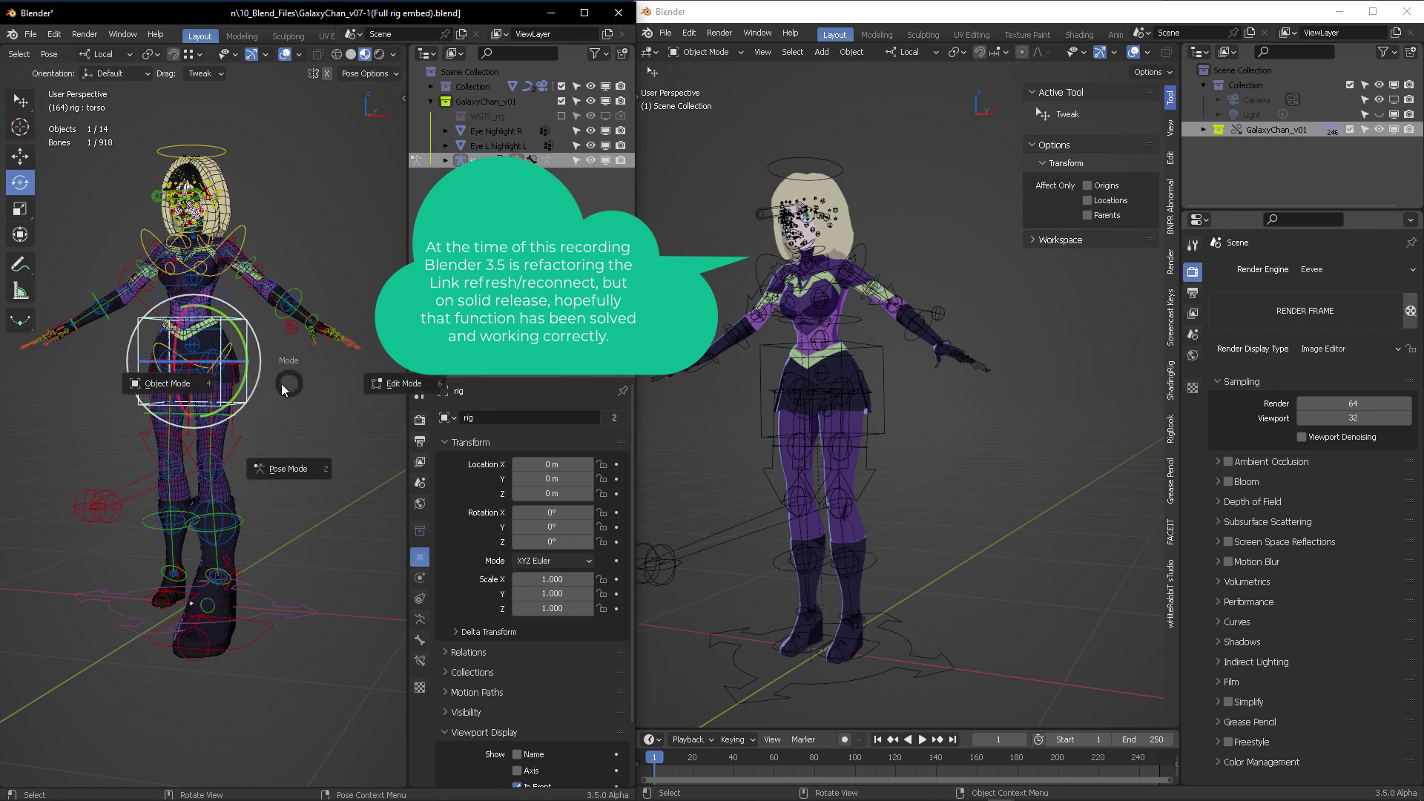
left_click(204, 392)
left_click(321, 425)
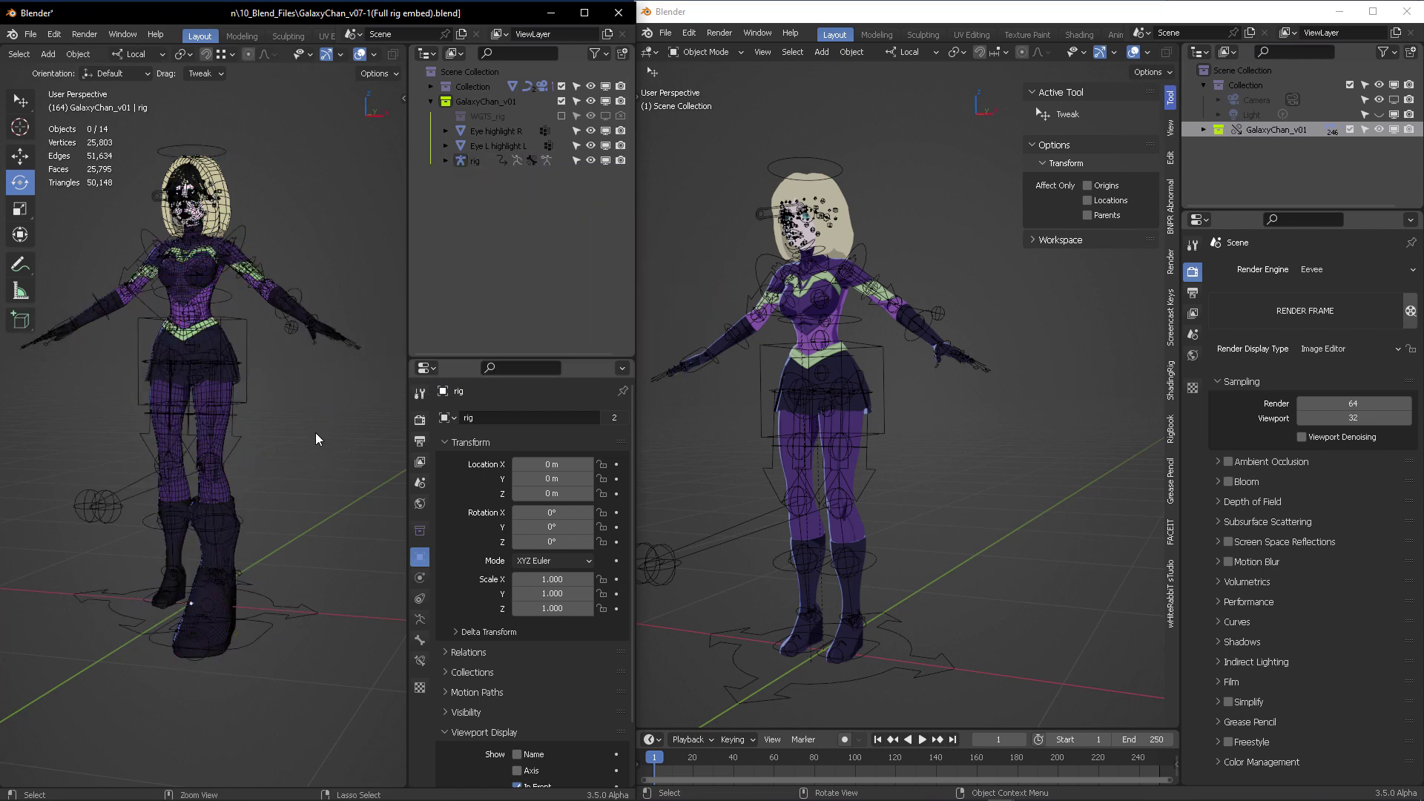
key("ctrl+s")
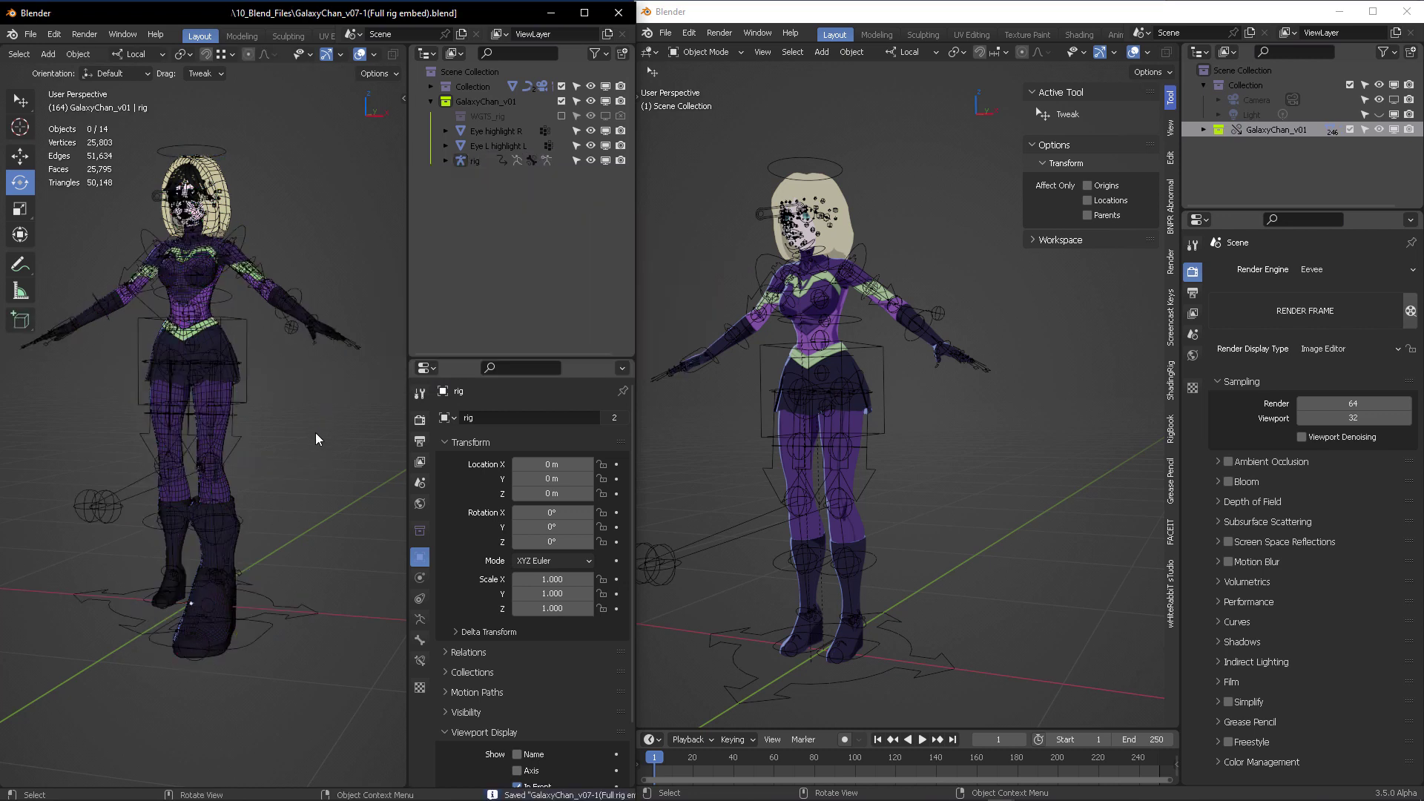
Select the Skirt in the source file, hide it in the viewport, and save again
left_click(897, 614)
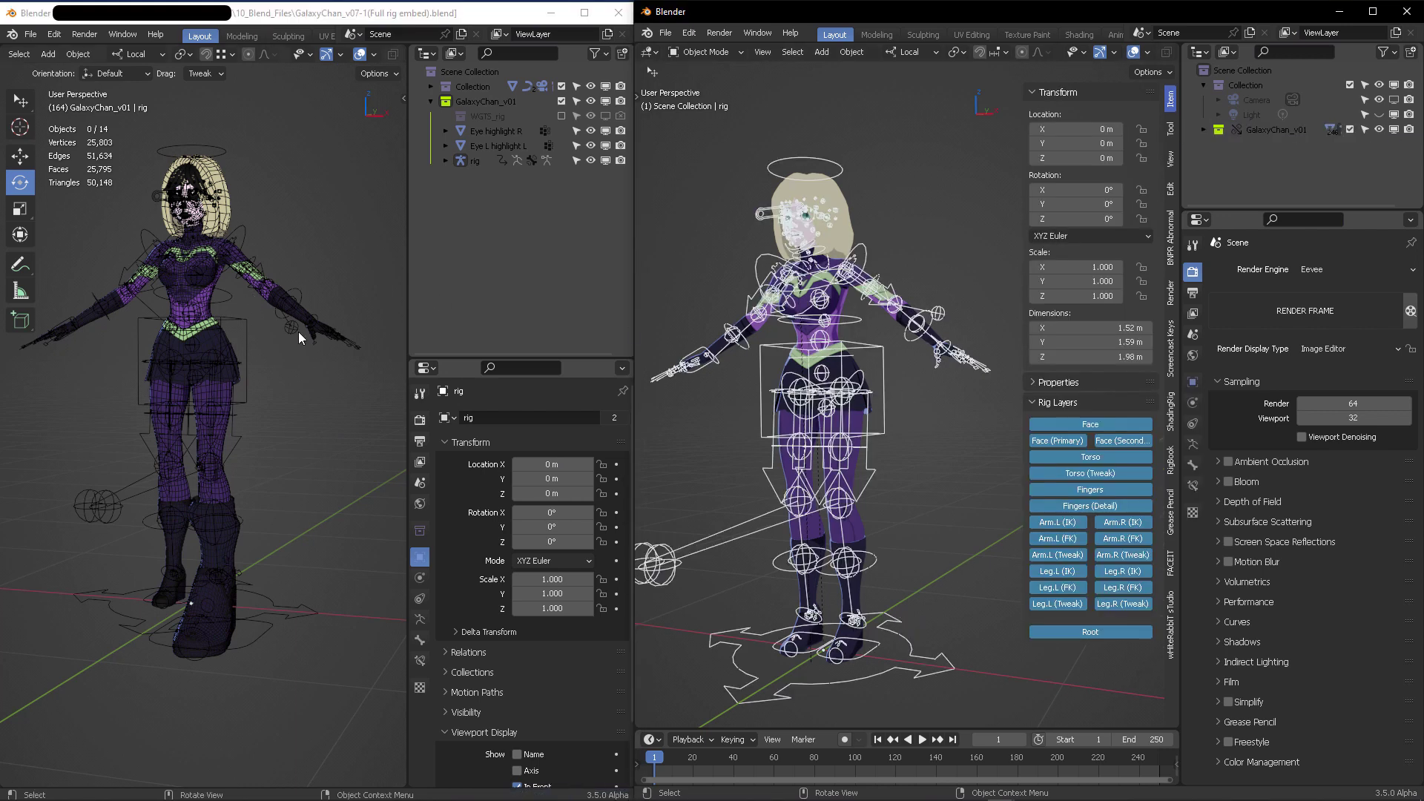
left_click(220, 331)
left_click(232, 331)
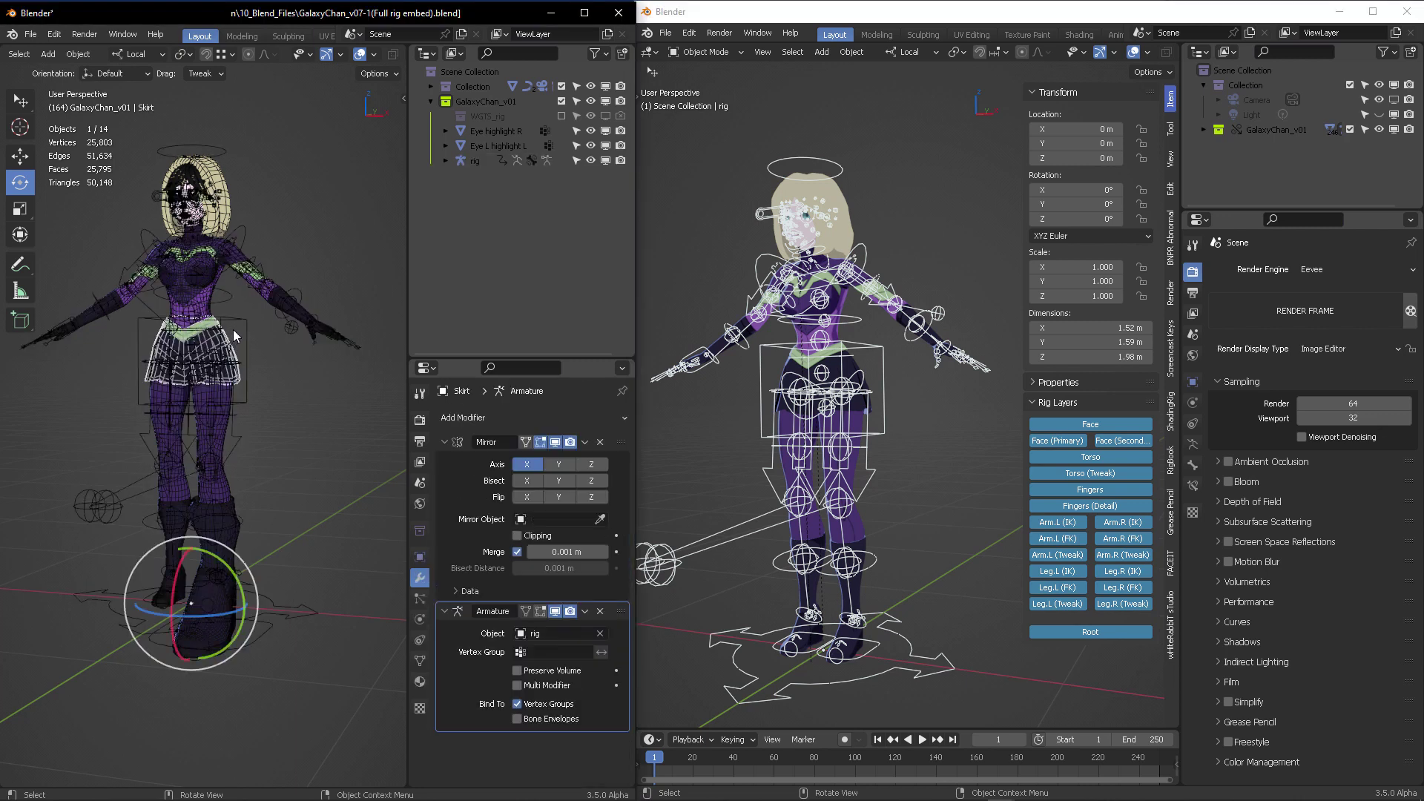
scroll(233, 329, "up", 4)
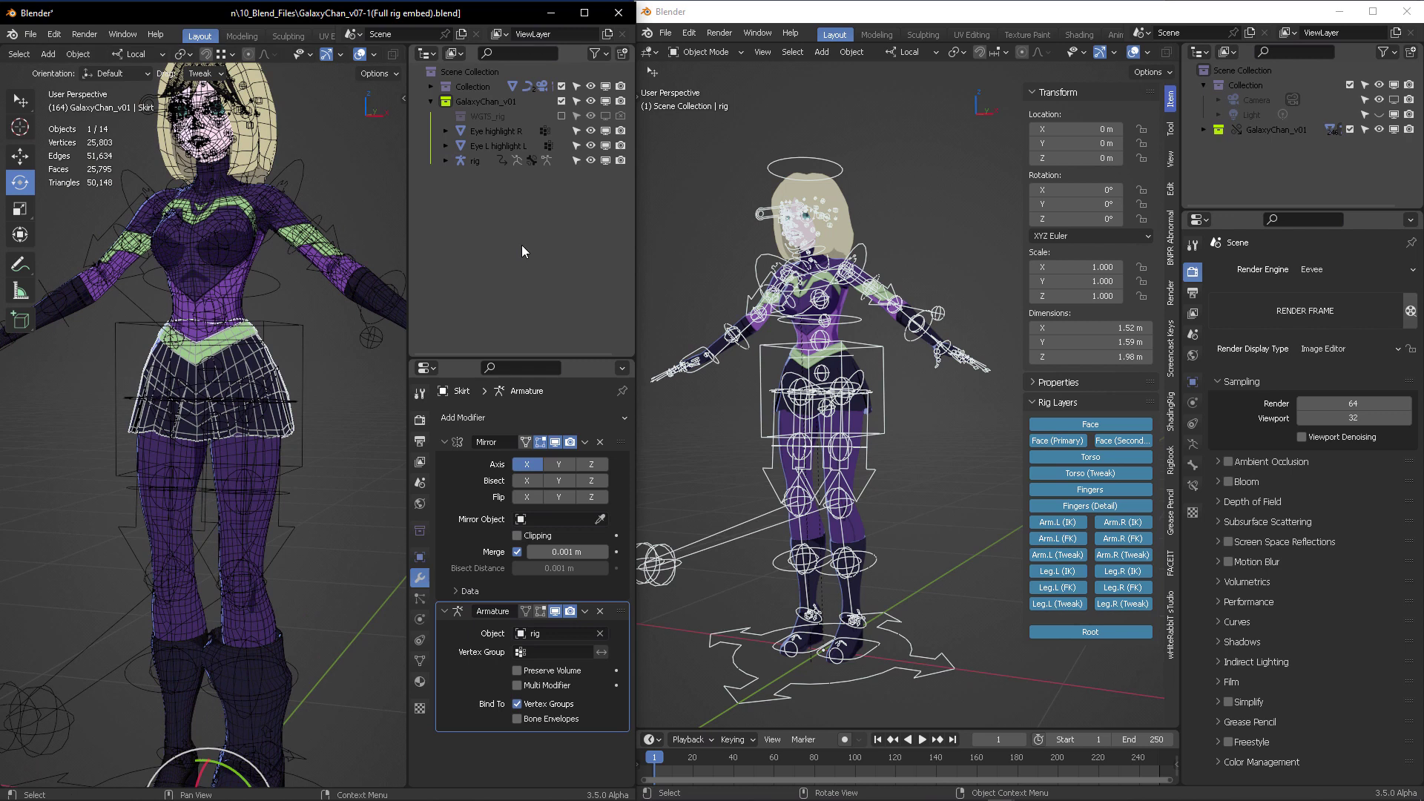
key("KP_Decimal")
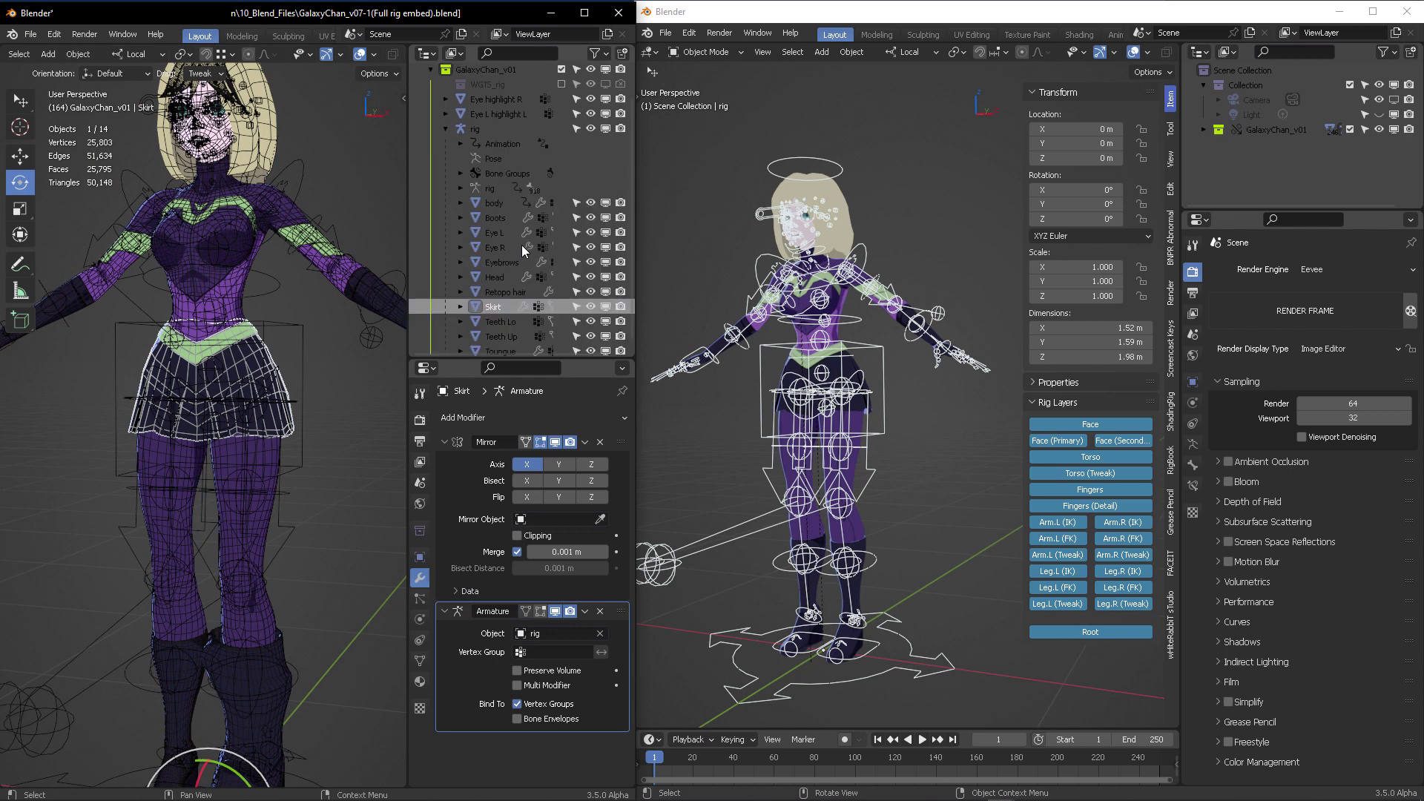
left_click(591, 307)
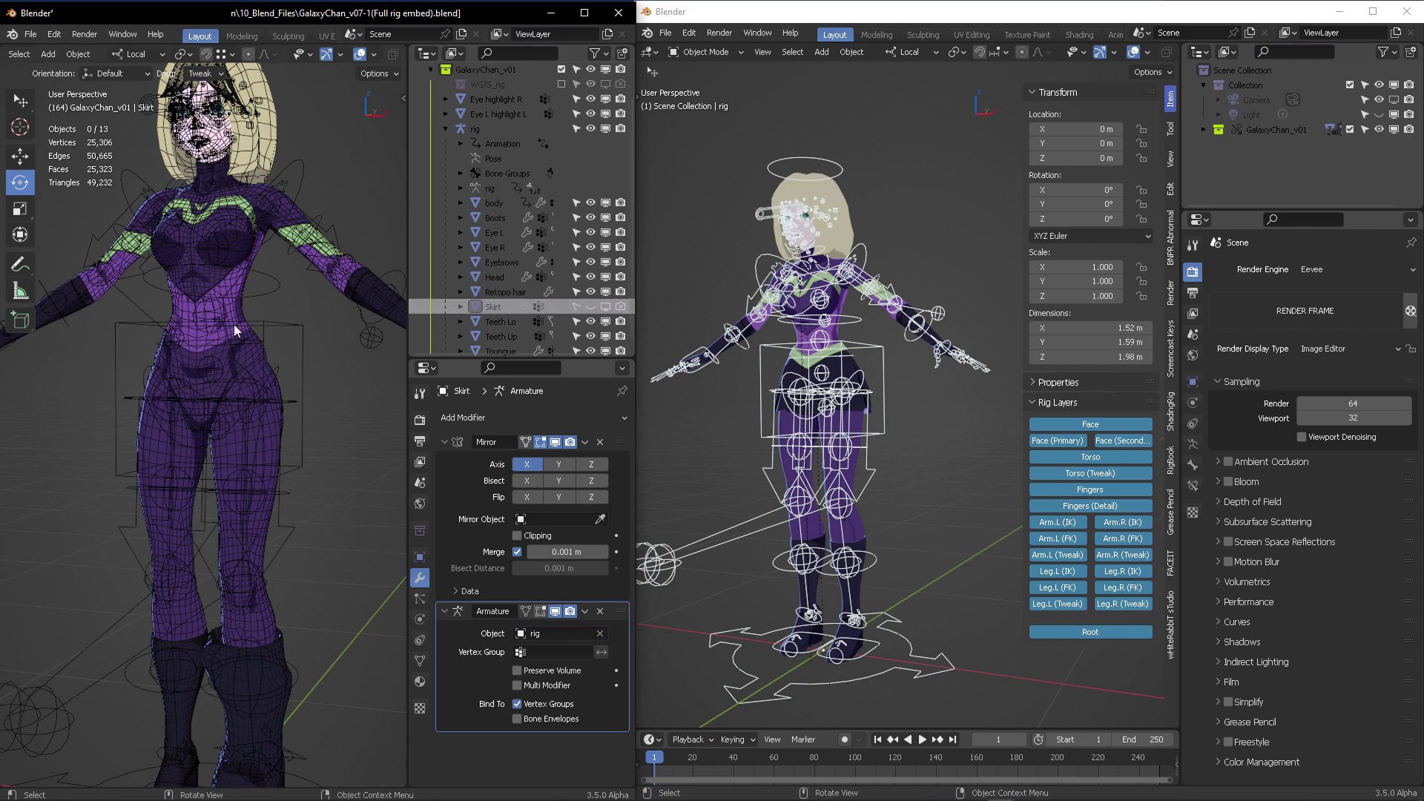
left_click(361, 54)
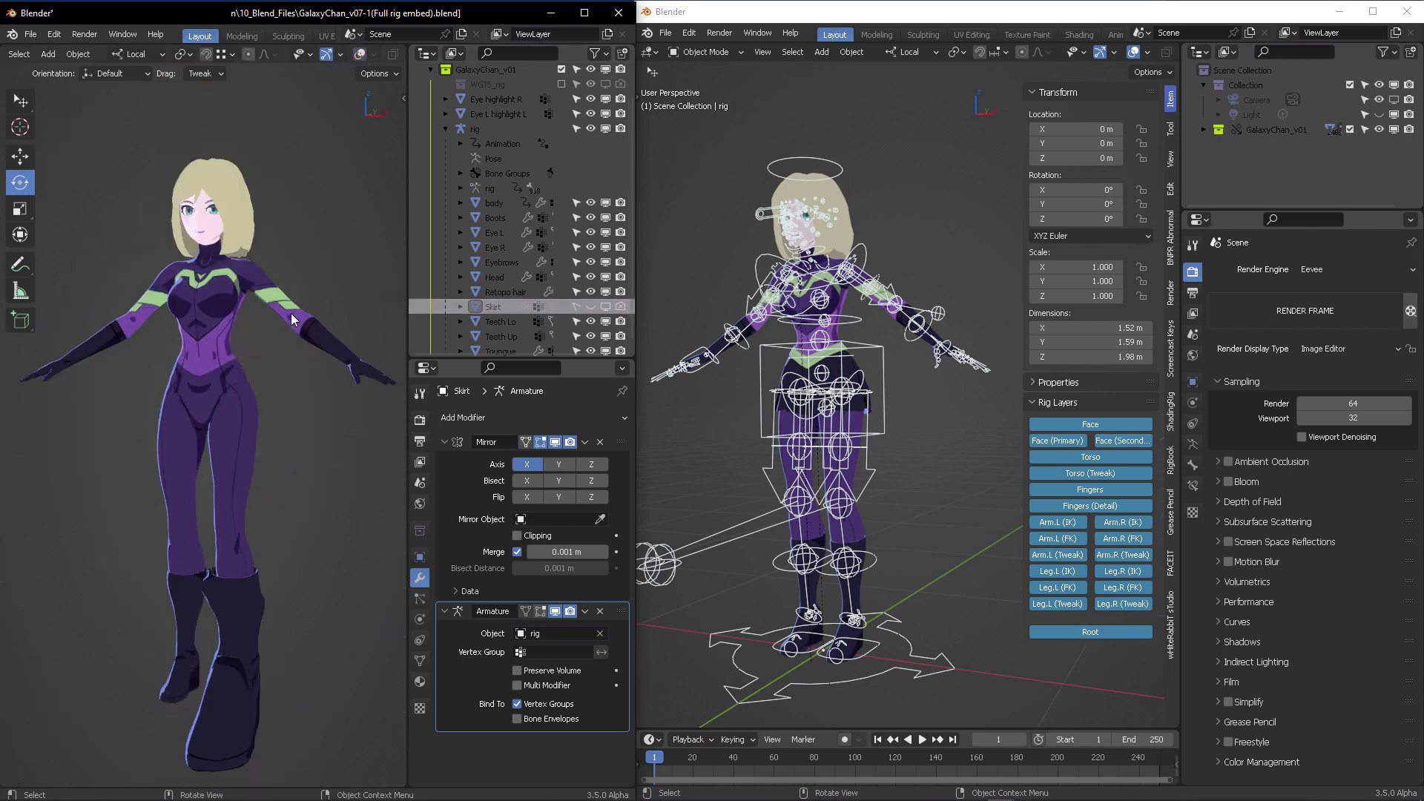
left_click(361, 55)
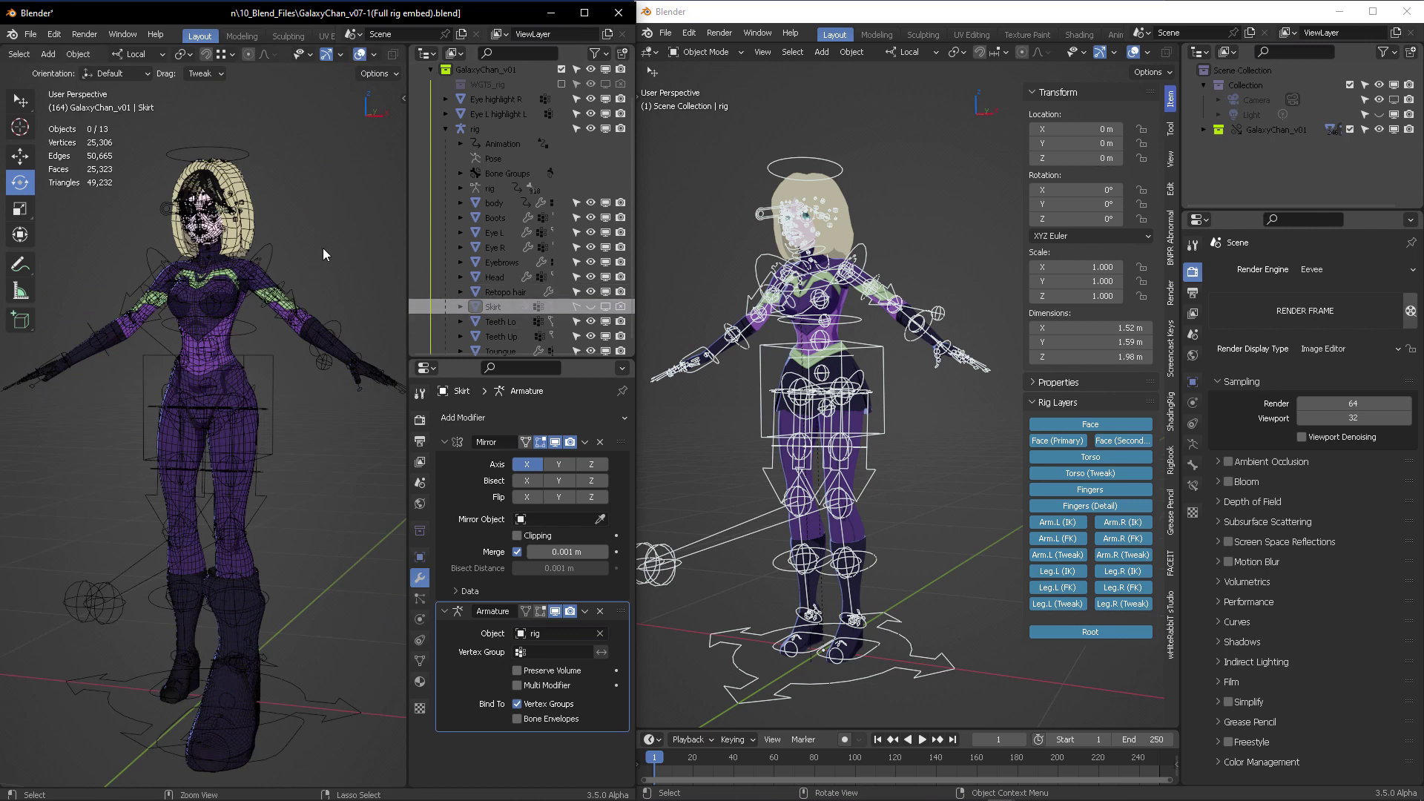
key("ctrl+s")
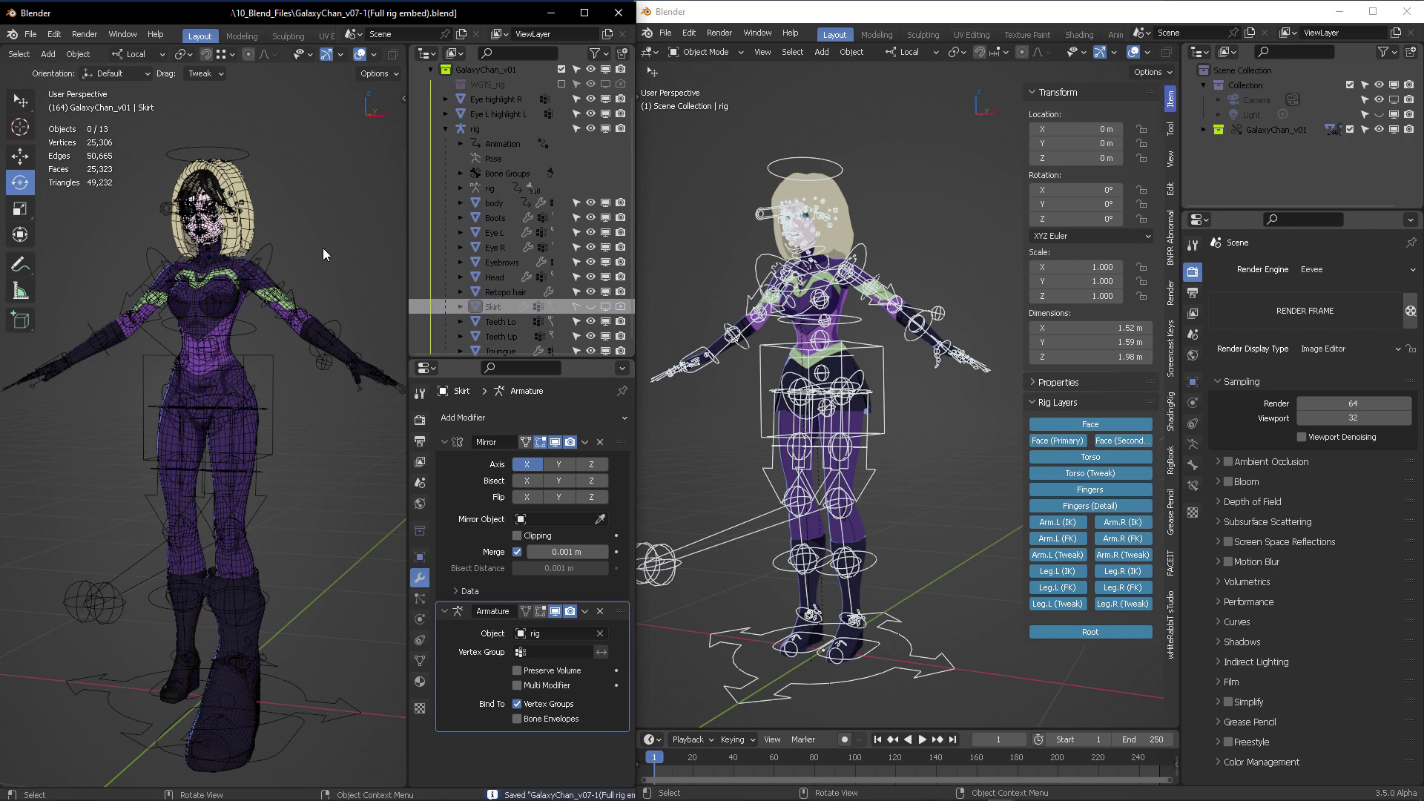
In the right window, clear GalaxyChan_v01's library override using Clear > Selected & Content
left_click(746, 14)
right_click(1271, 128)
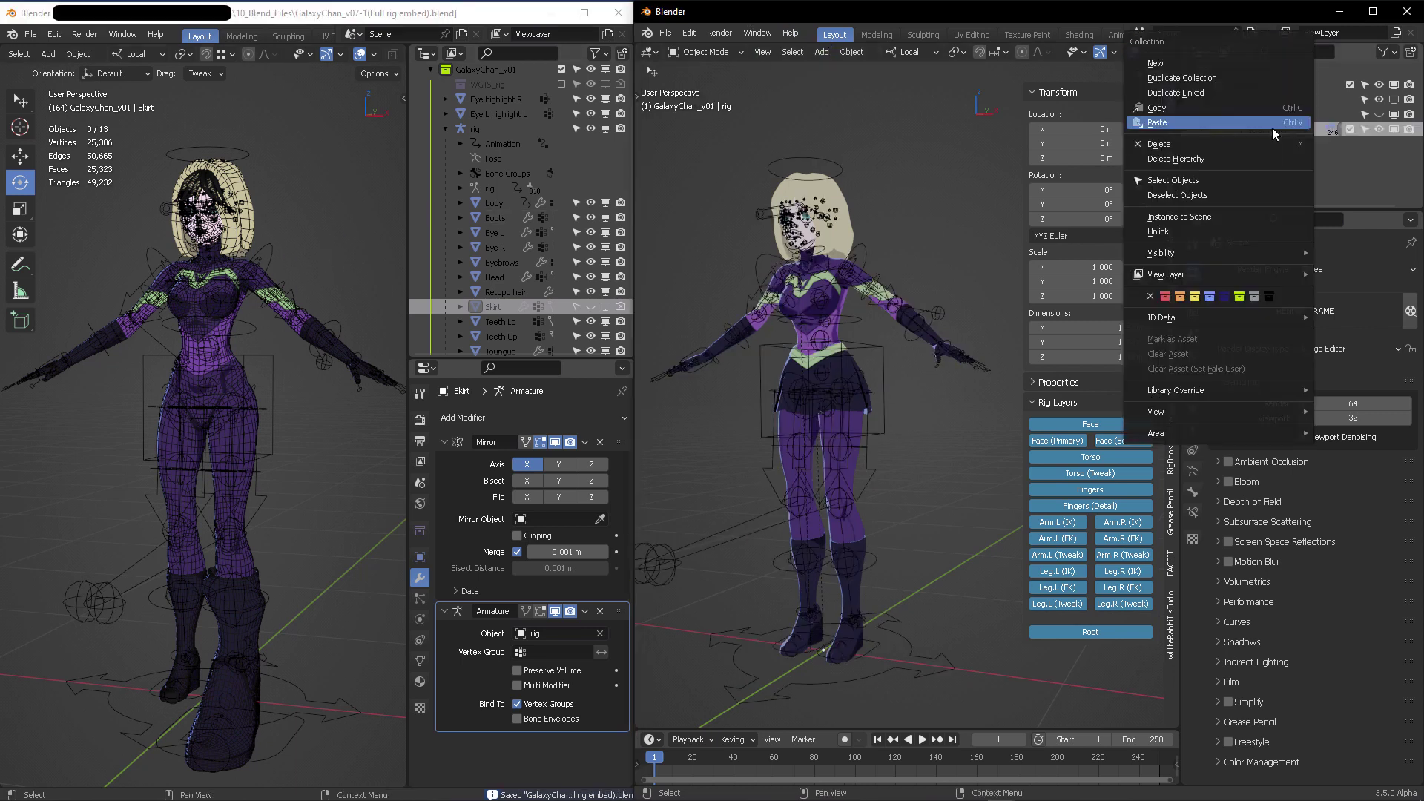
key("Escape")
right_click(1271, 134)
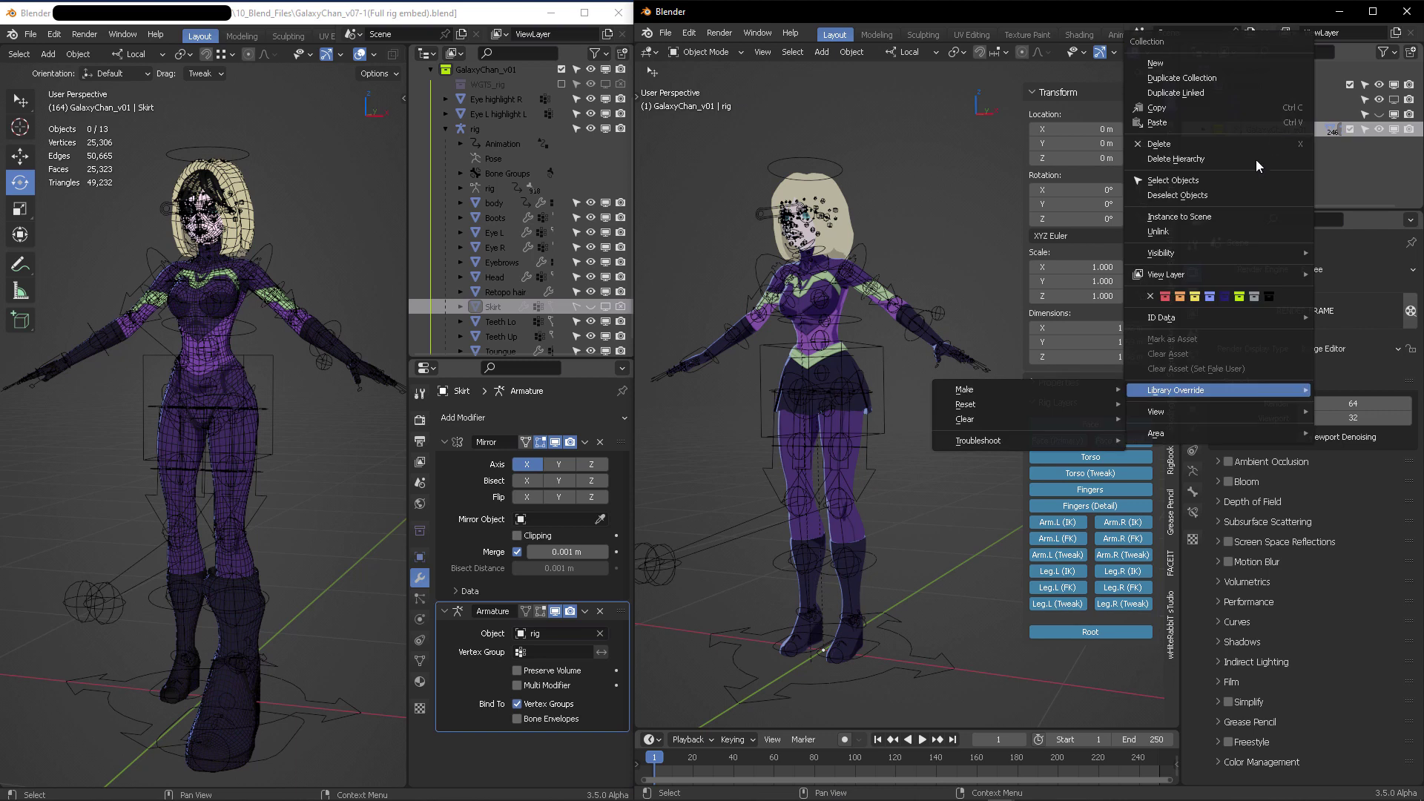
mouse_move(1164, 391)
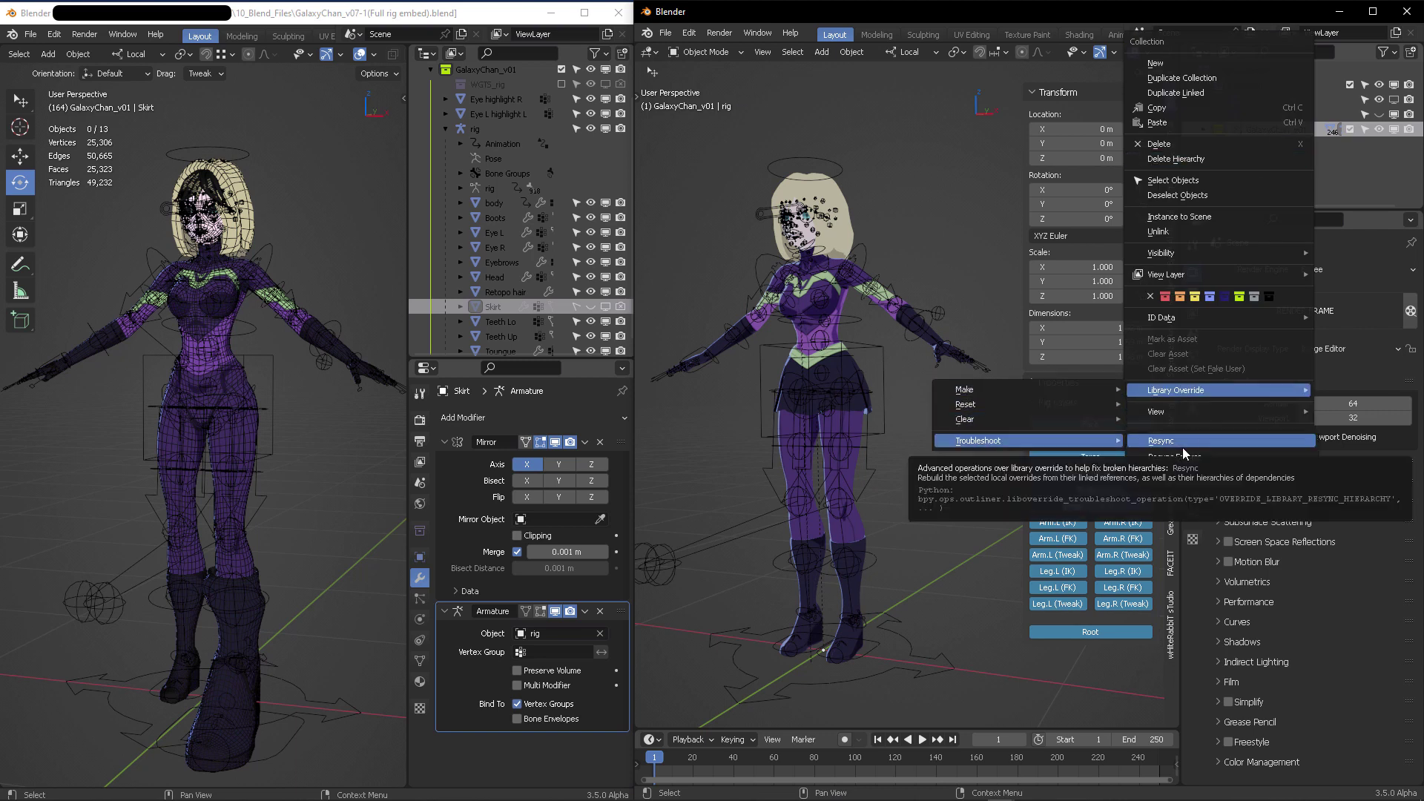
left_click(1182, 449)
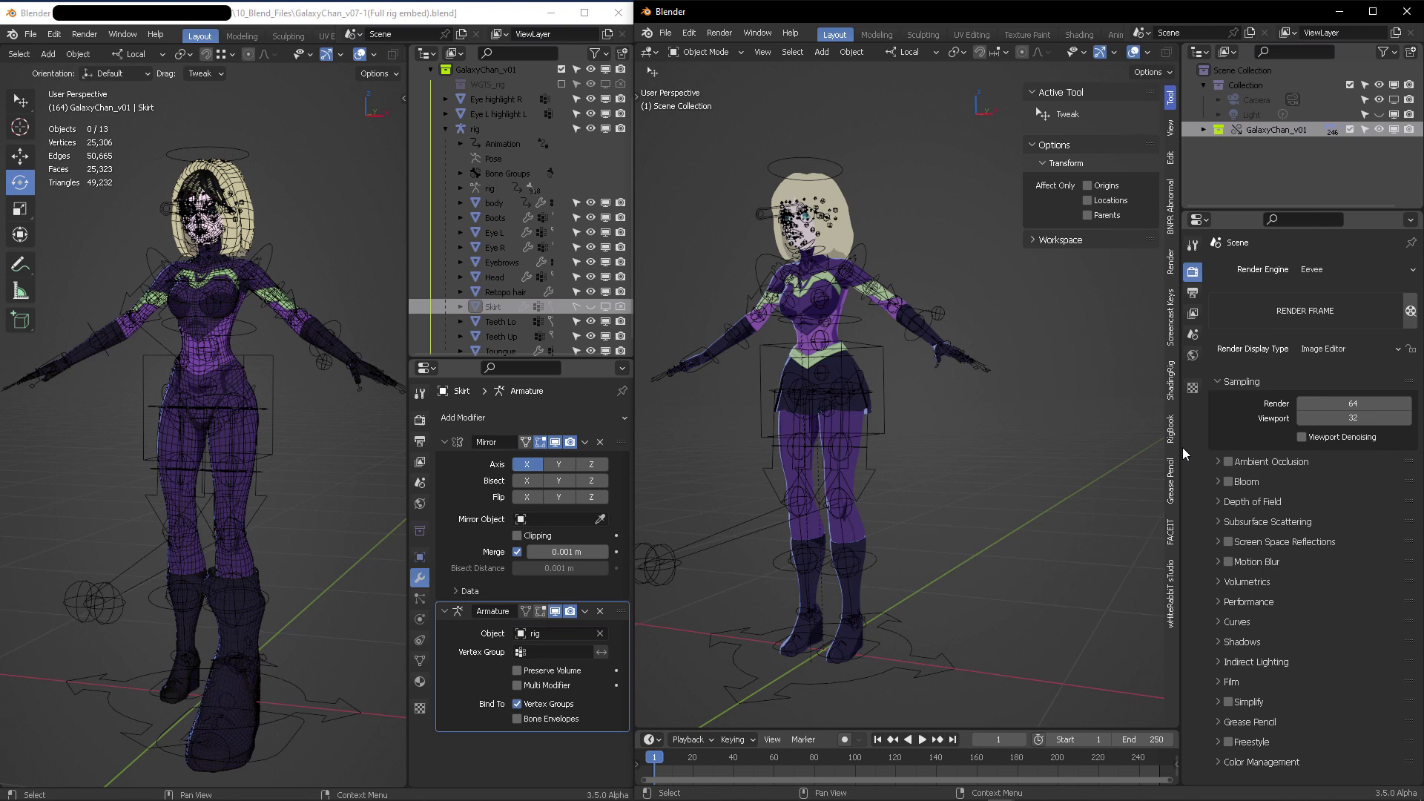
left_click(879, 359)
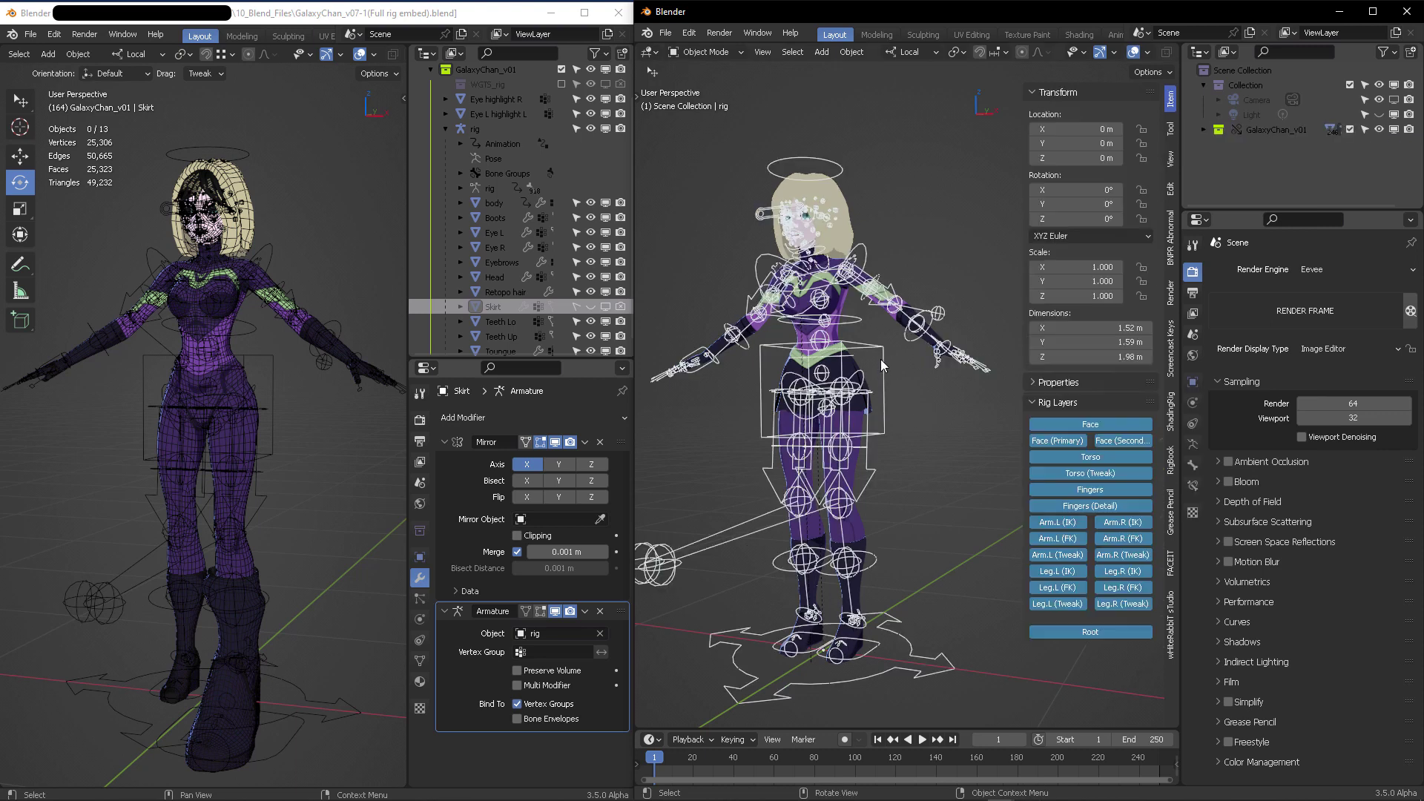
right_click(1258, 129)
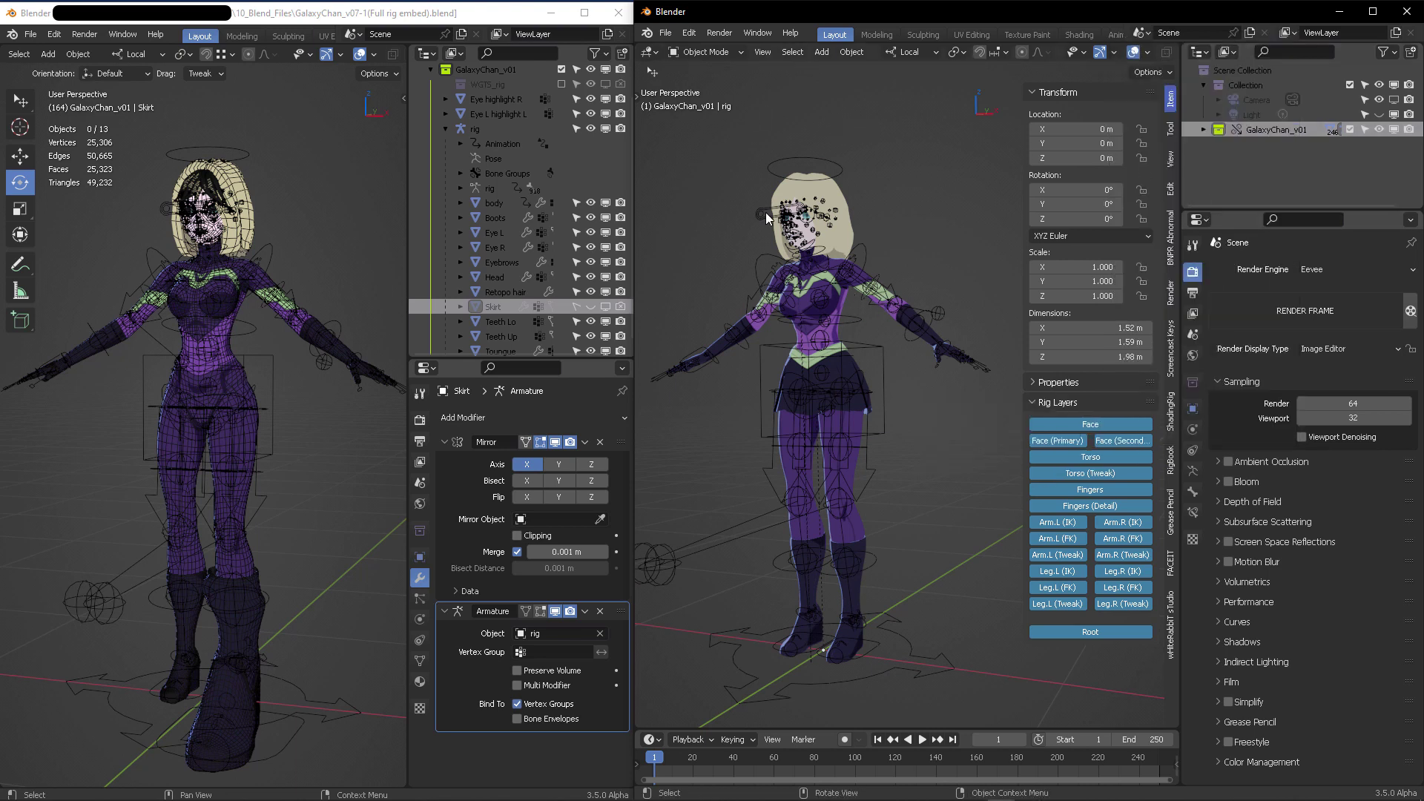
Save the file under the new name 'LINKED Model' via Save As
left_click(665, 32)
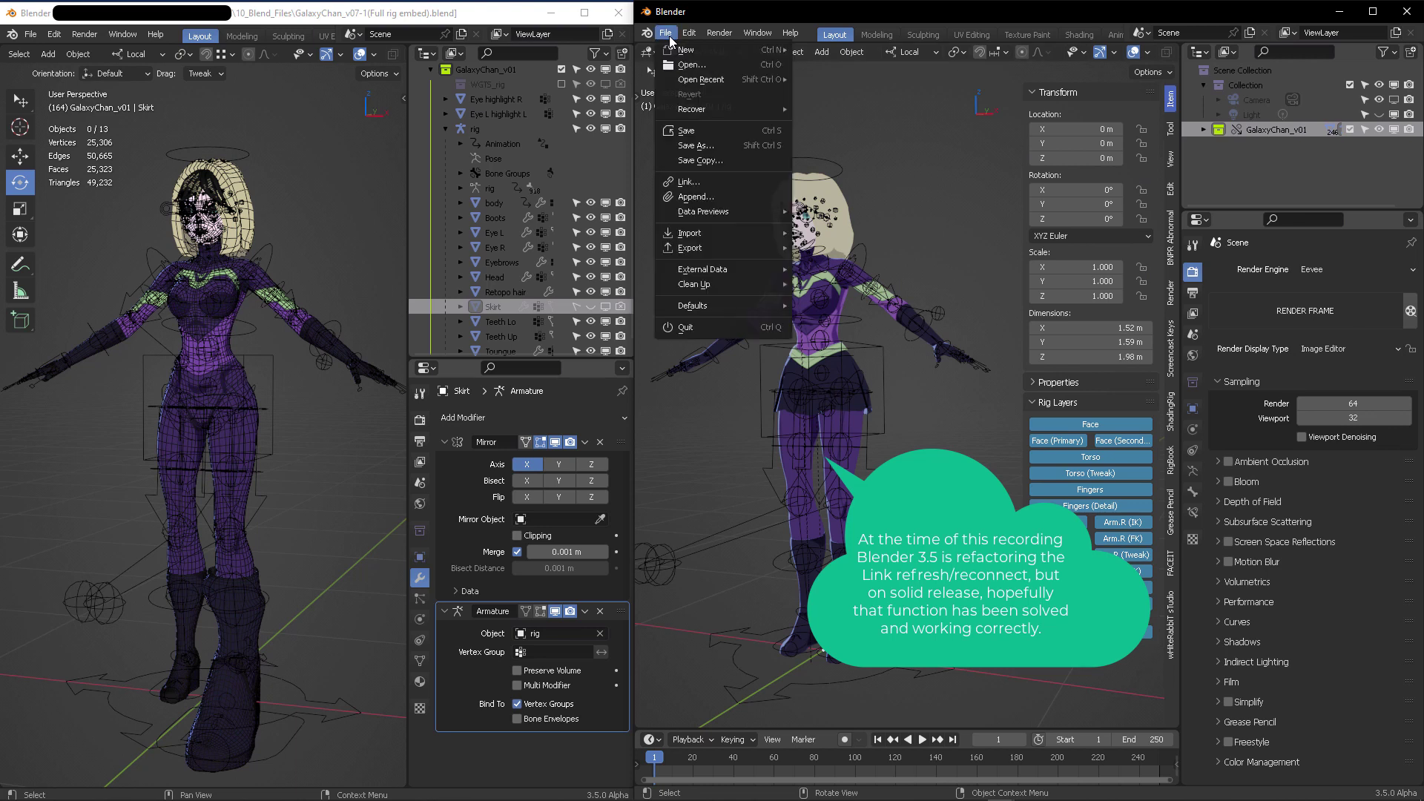
mouse_move(675, 53)
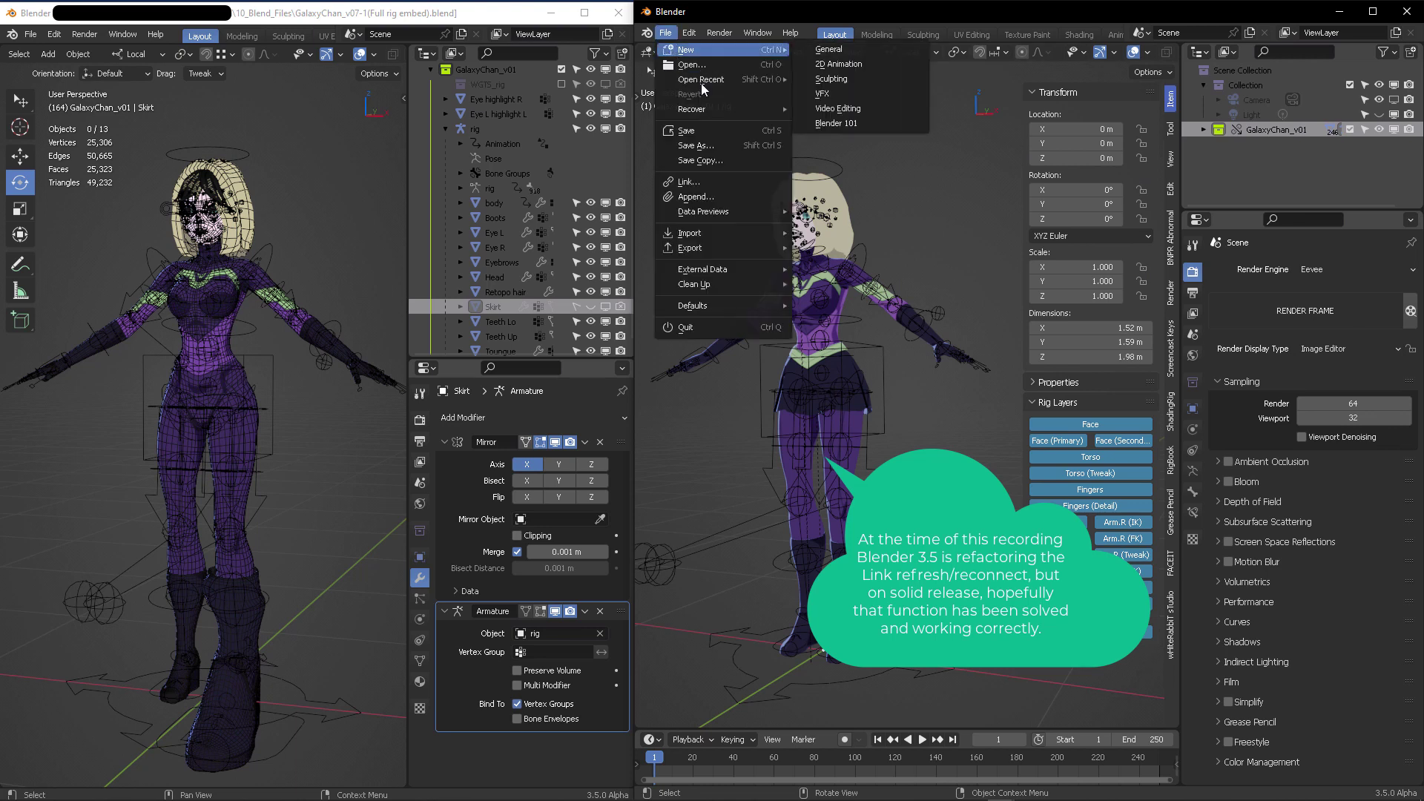
left_click(694, 145)
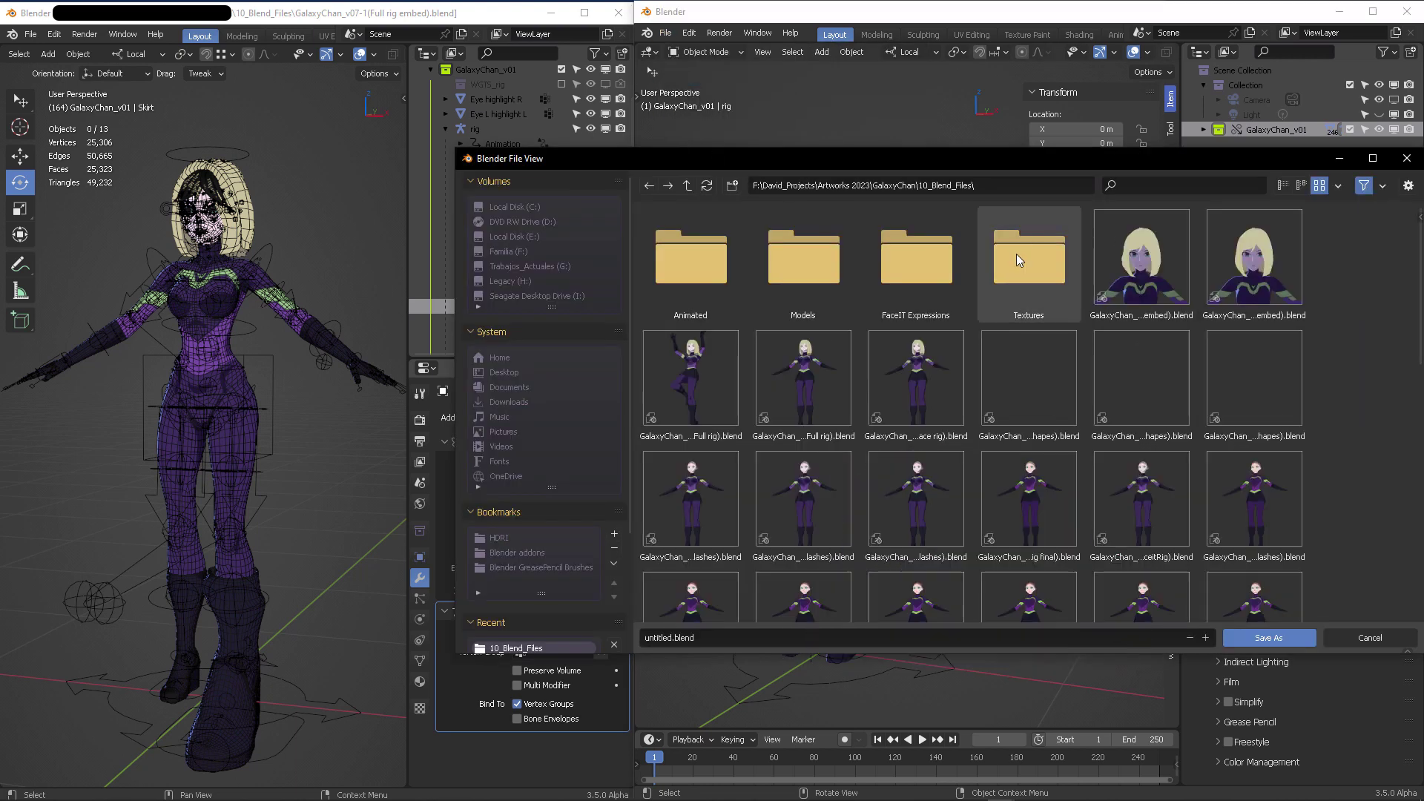
left_click(674, 639)
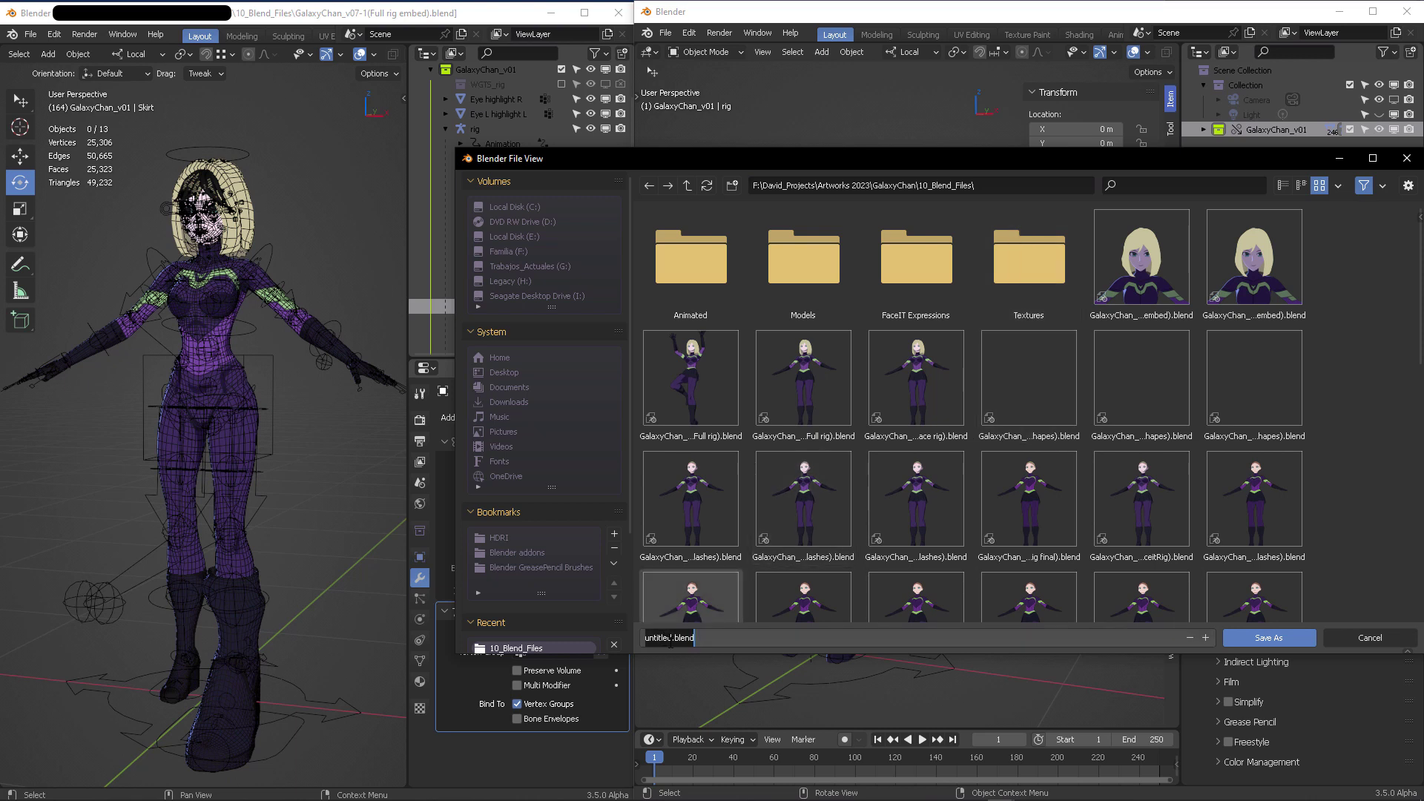
left_click(644, 639)
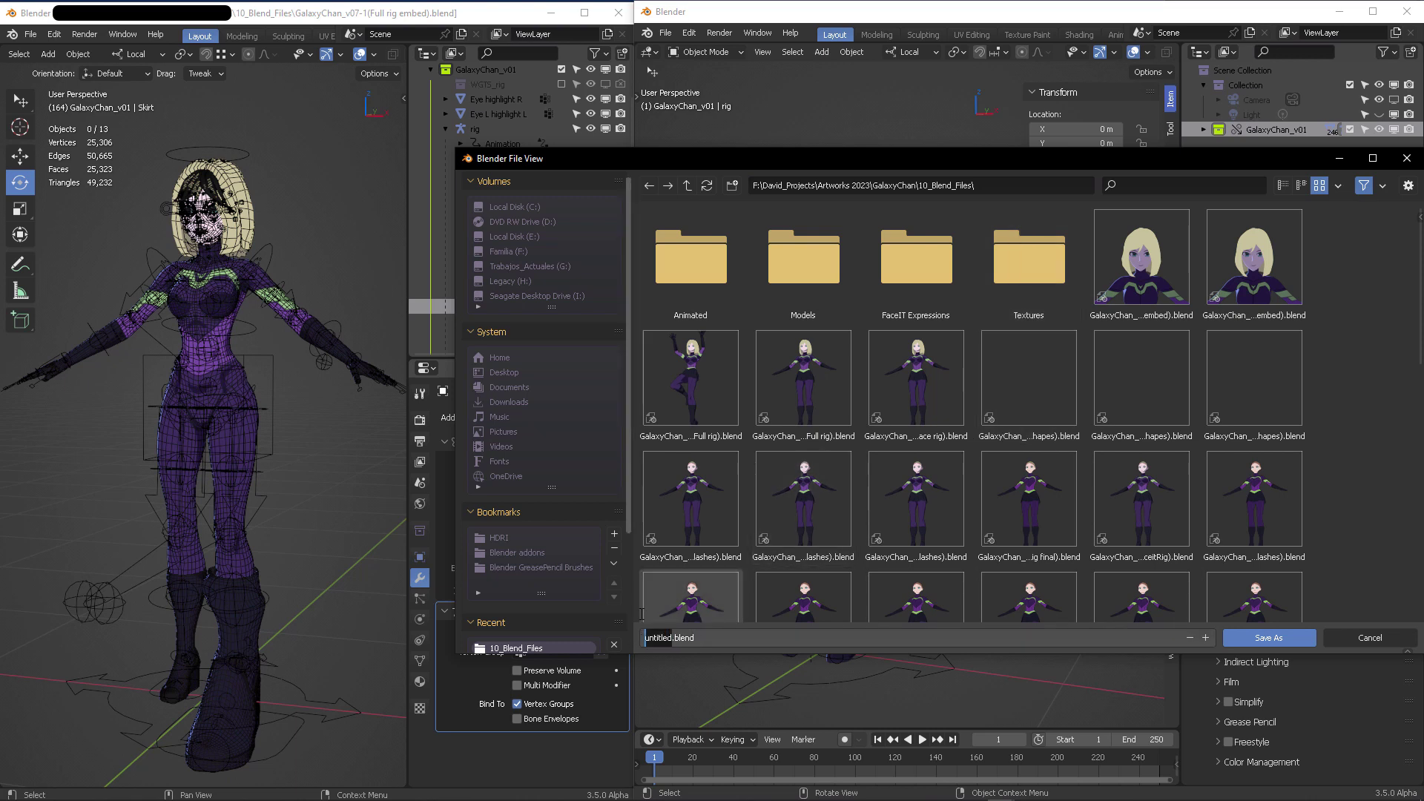
type("Importe")
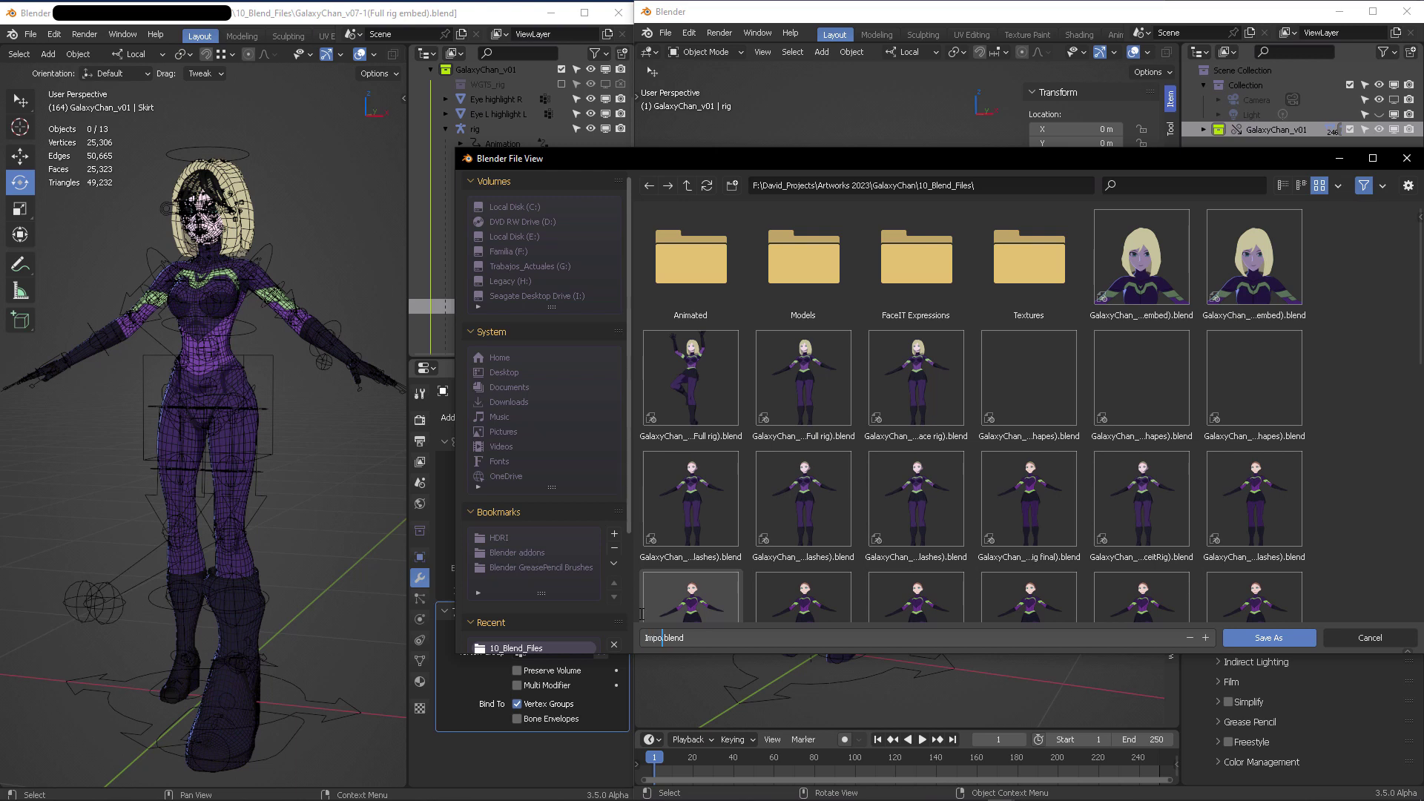
key("BackSpace")
key("BackSpace")
key("BackSpace")
key("BackSpace")
key("BackSpace")
key("BackSpace")
key("BackSpace")
type("LINKED Model")
left_click(1268, 637)
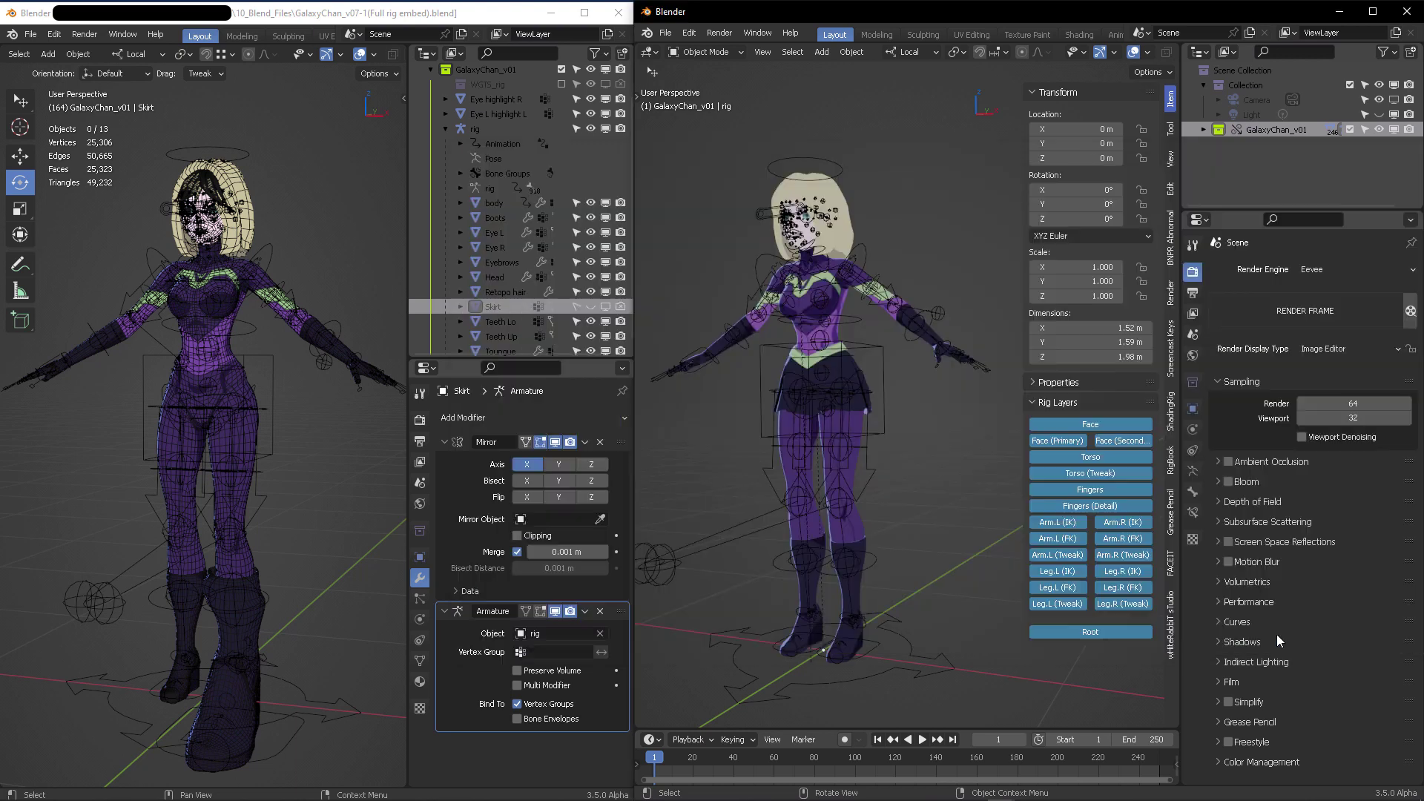
Start a new General scene, widen the side panels, and view then dismiss the splash screen
left_click(665, 33)
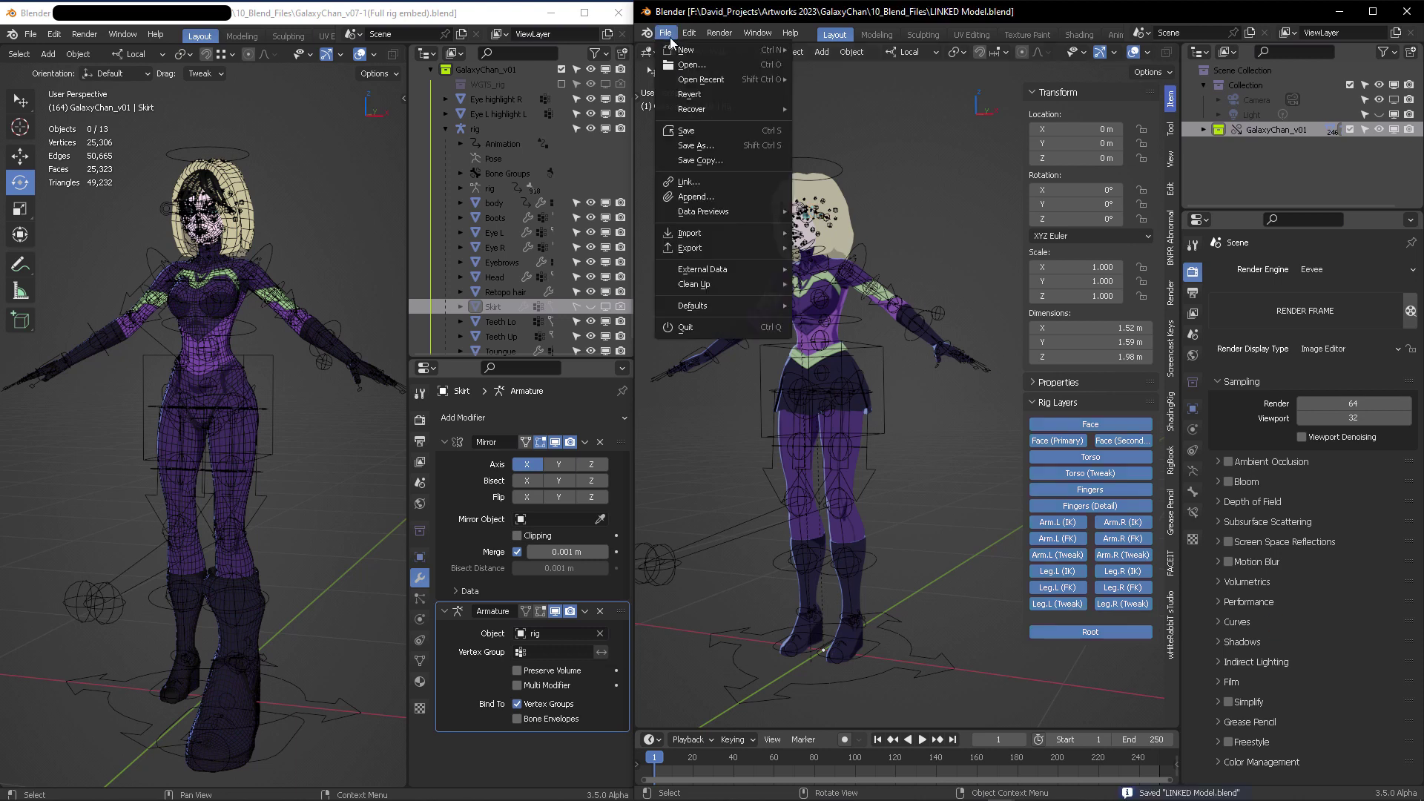
mouse_move(690, 49)
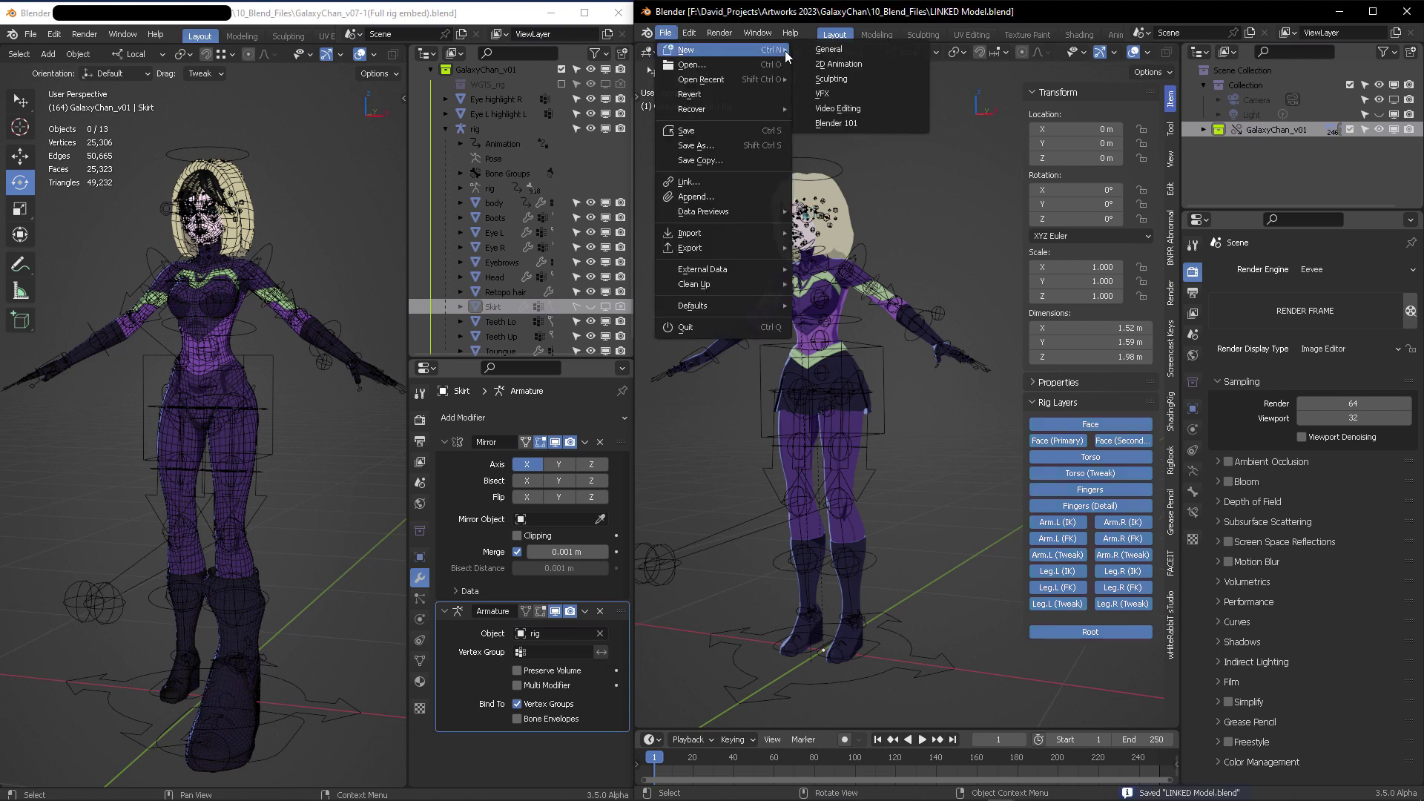
left_click(857, 50)
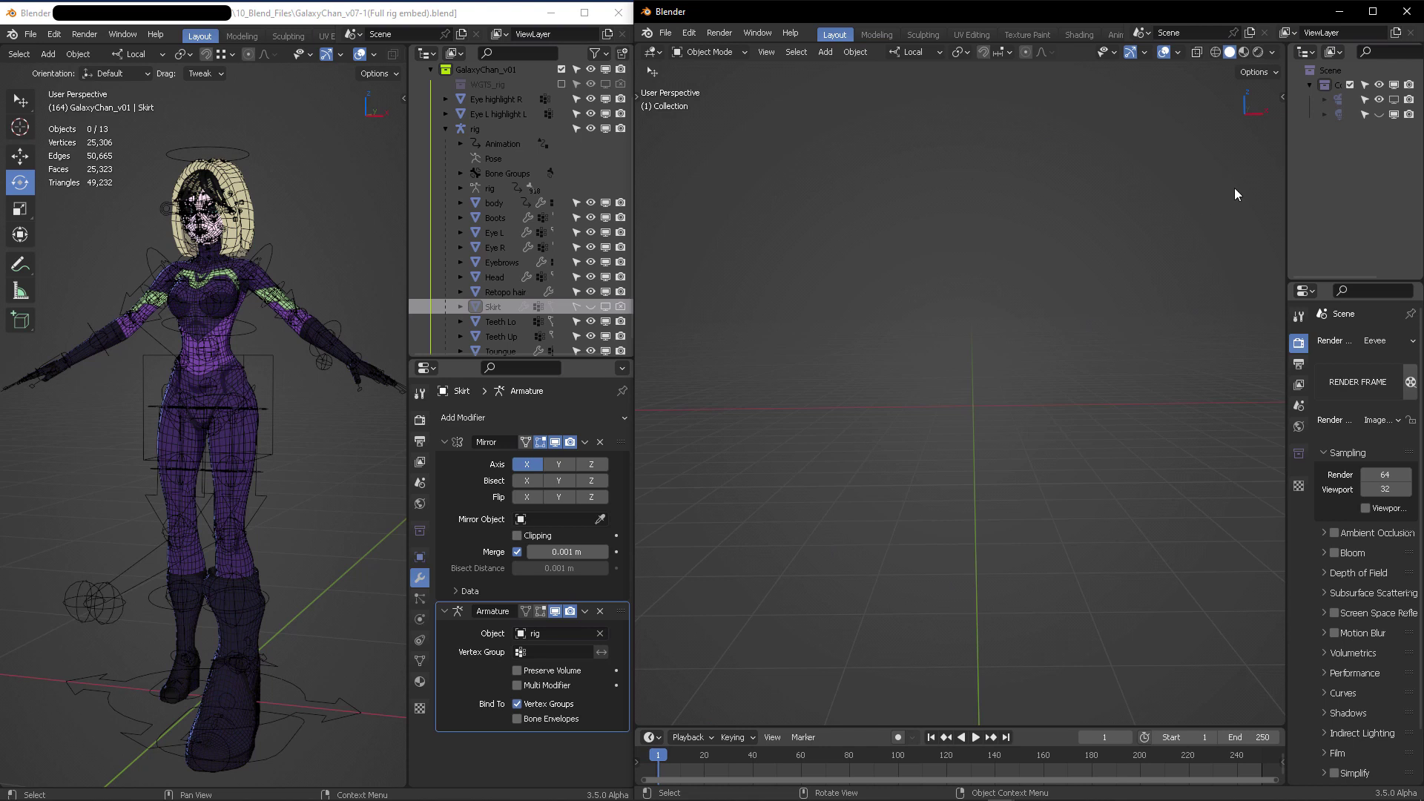
left_click_drag(1285, 149, 1227, 150)
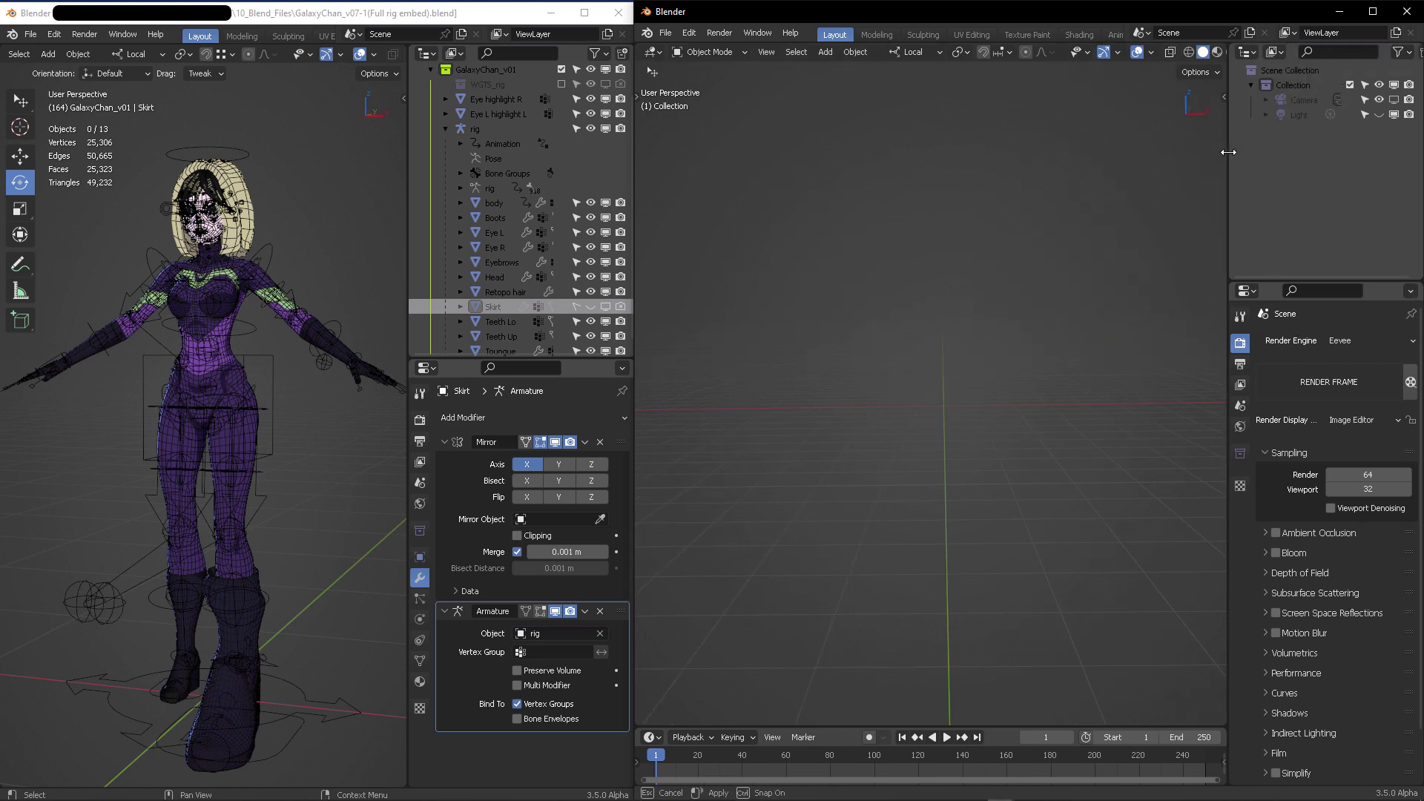
left_click(648, 33)
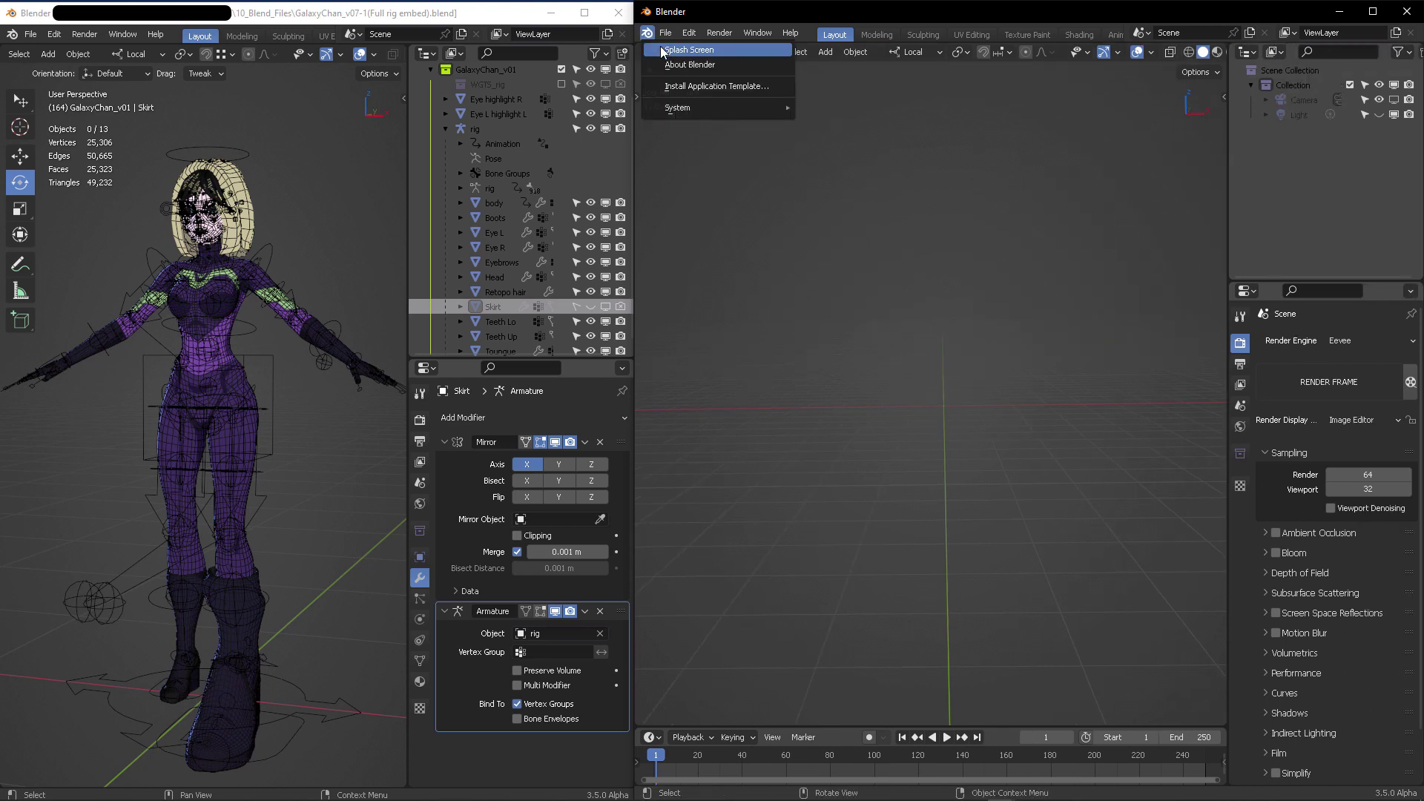
left_click(662, 49)
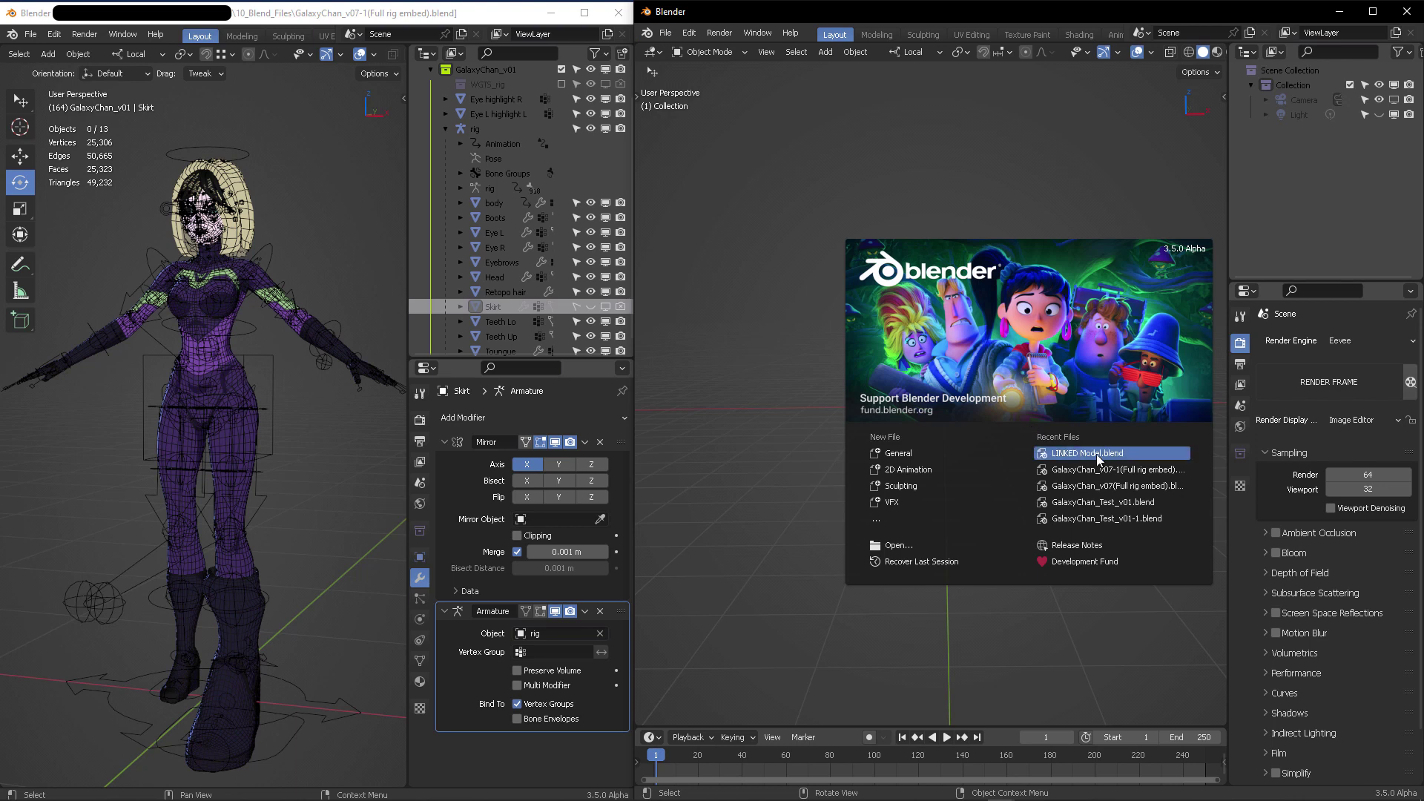
left_click(1080, 425)
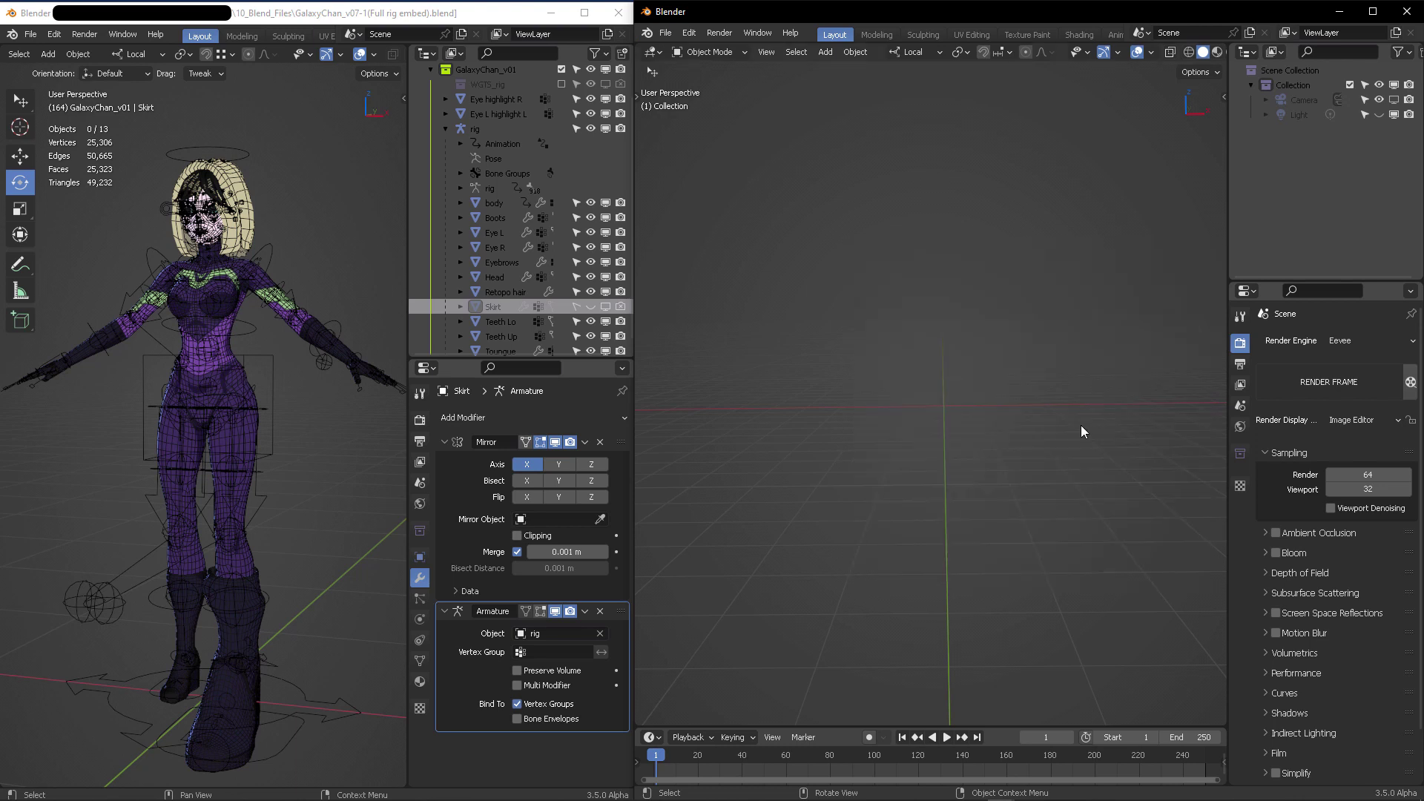
Reopen LINKED Model.blend from the recent files list
left_click(666, 33)
mouse_move(697, 79)
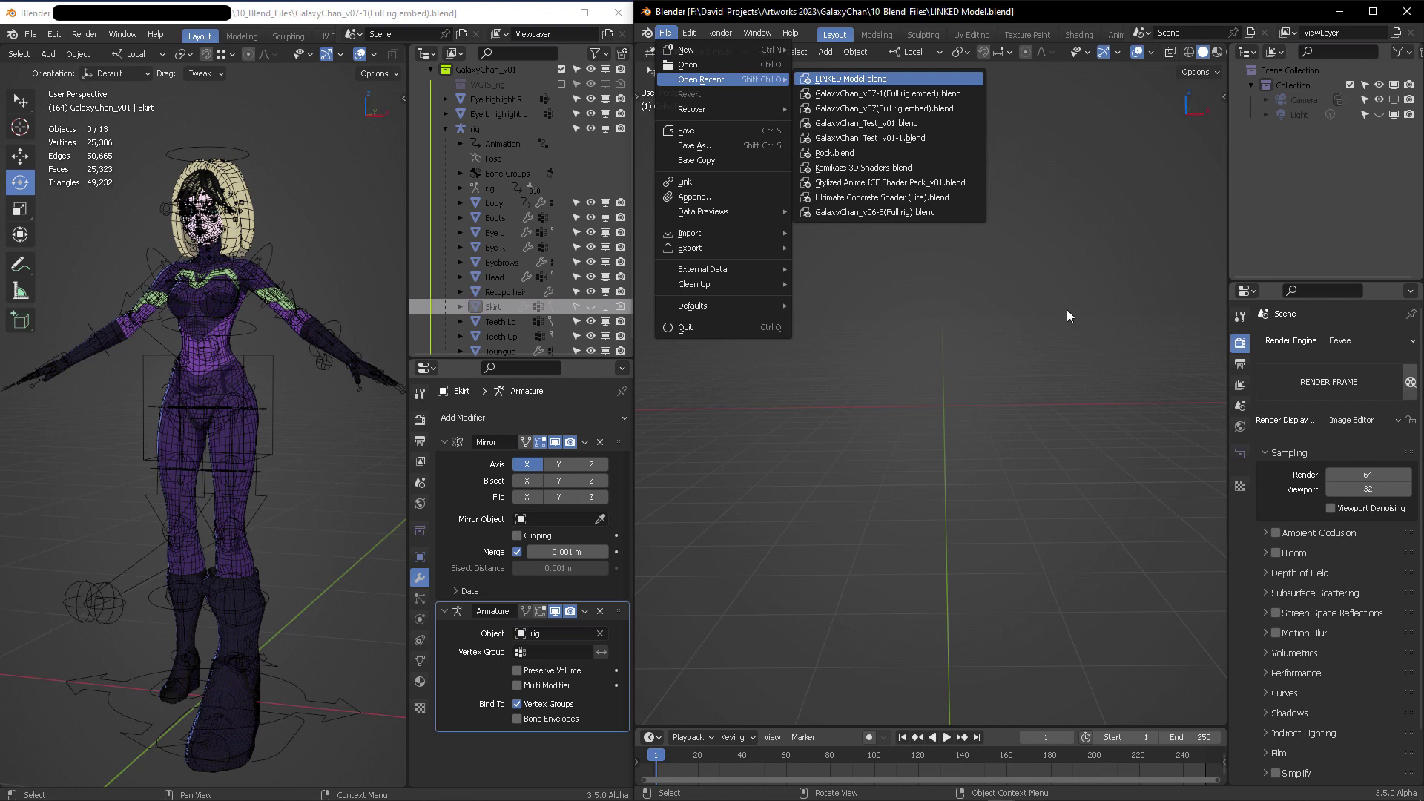
left_click(861, 81)
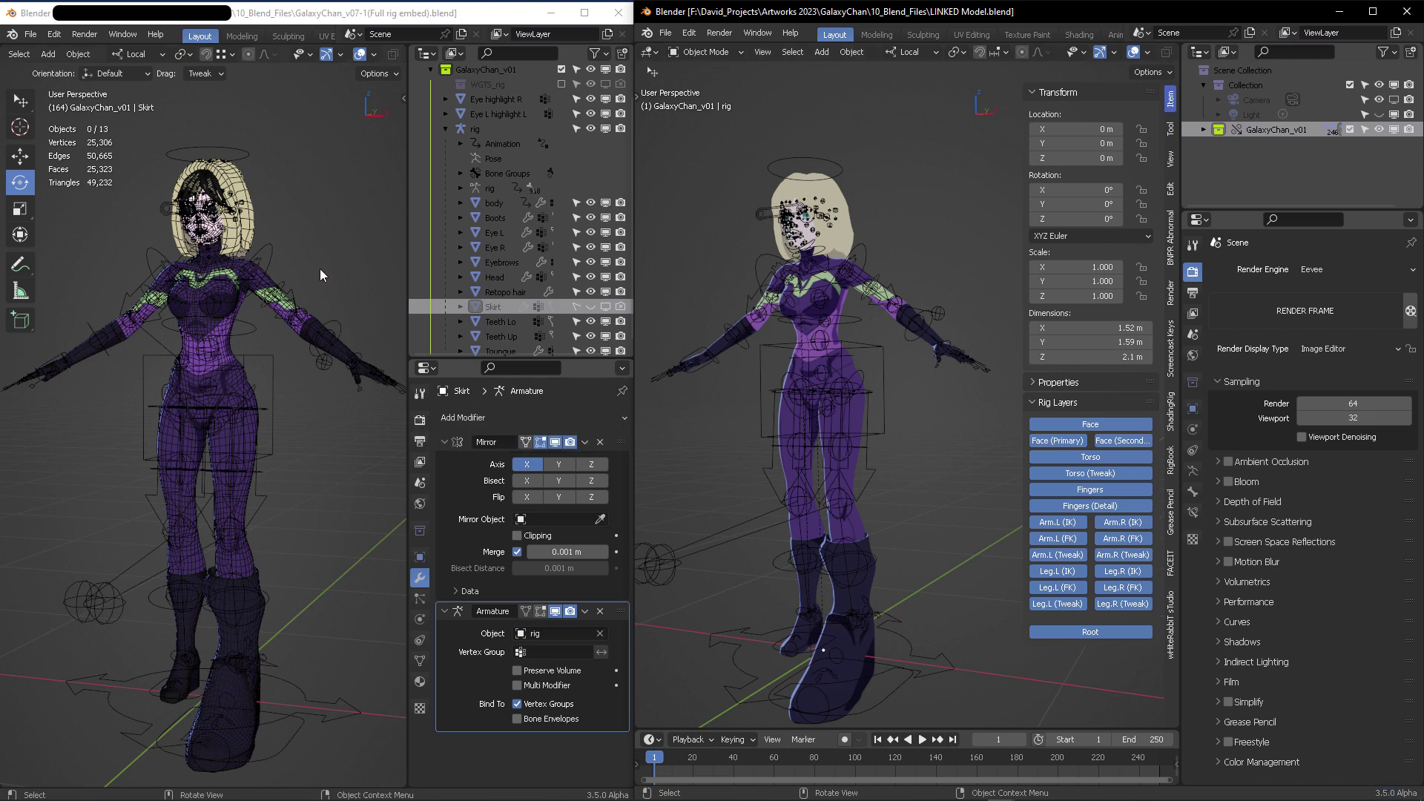
In the source file, select all the rig's bones in Pose Mode, then return to Object Mode
left_click(415, 14)
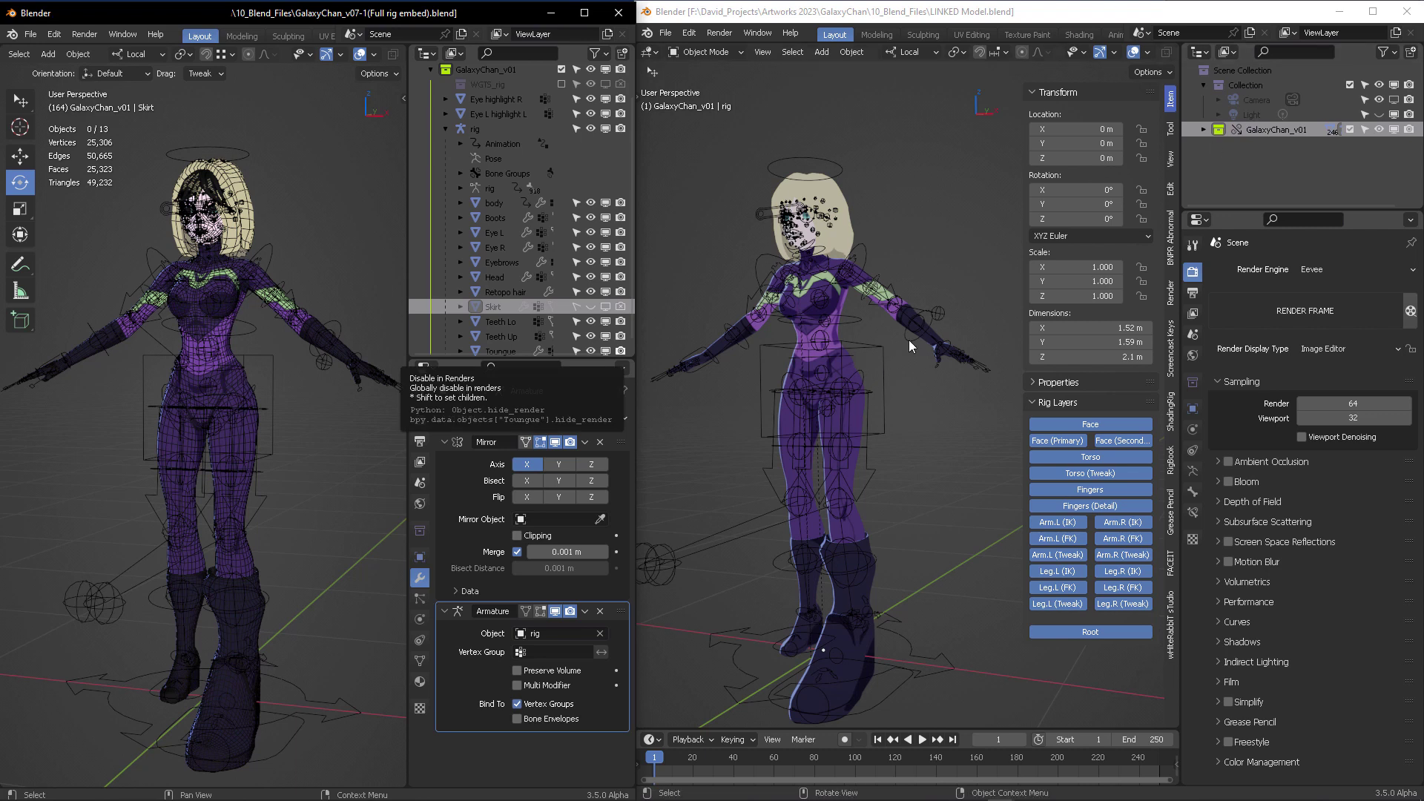
middle_click_drag(864, 388, 880, 390)
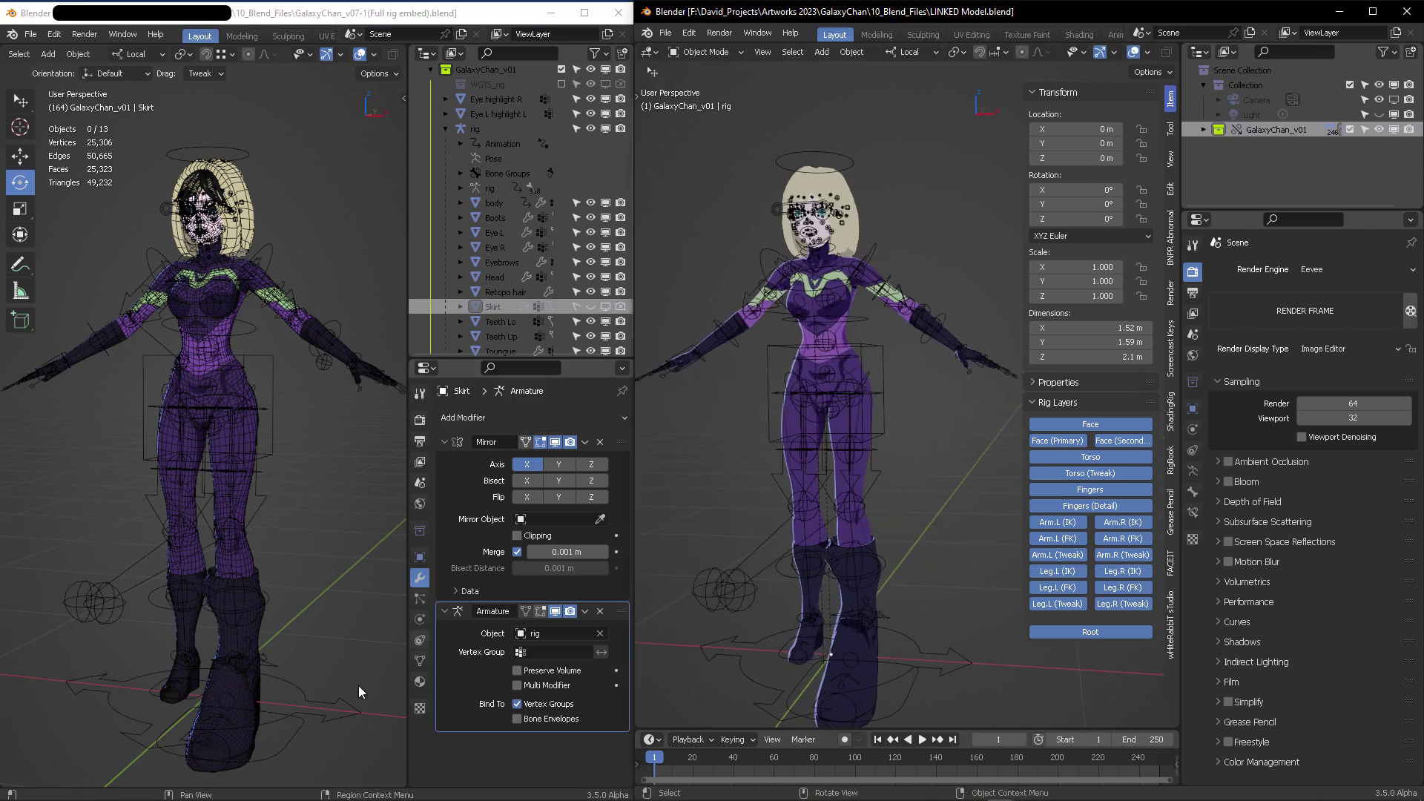
left_click(296, 728)
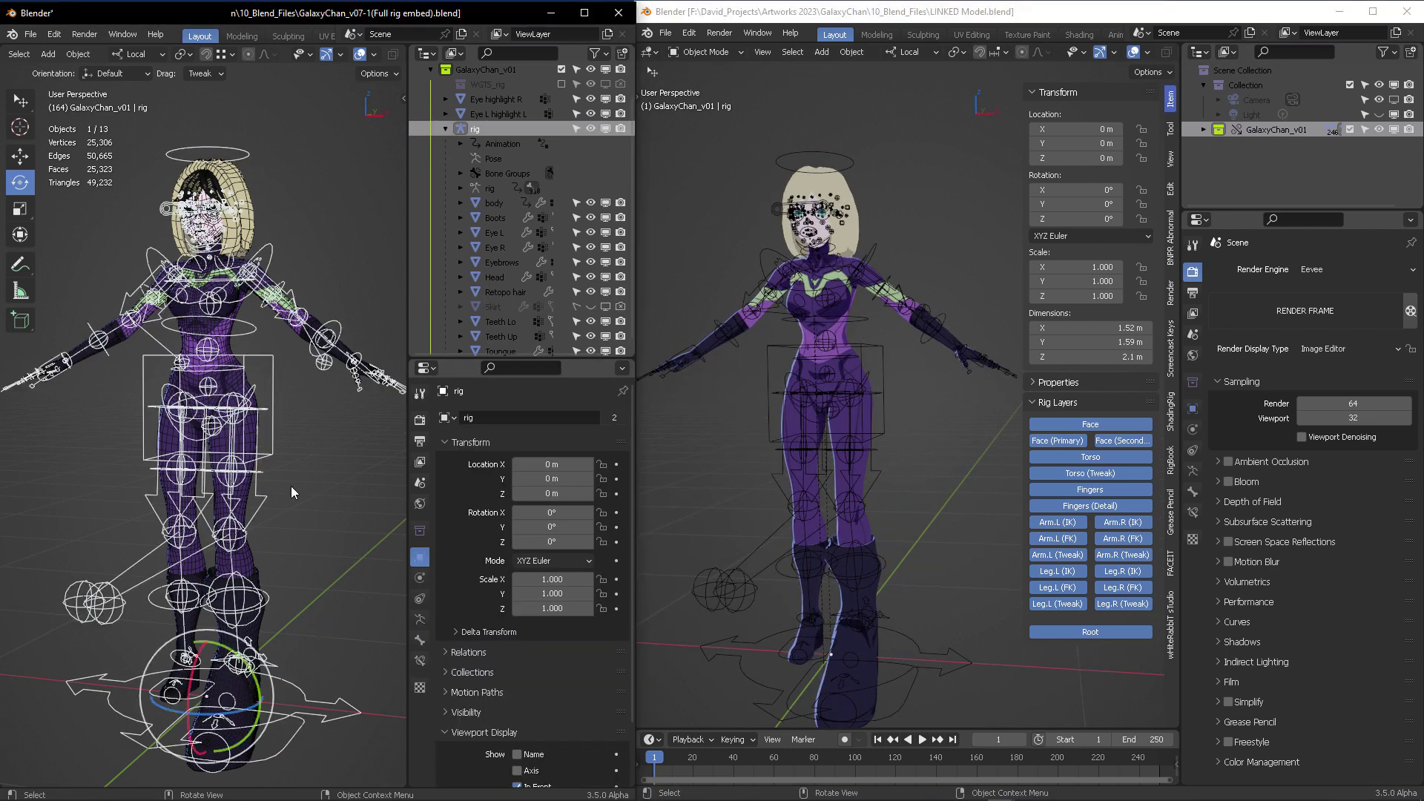
key("ctrl+Tab")
left_click(291, 571)
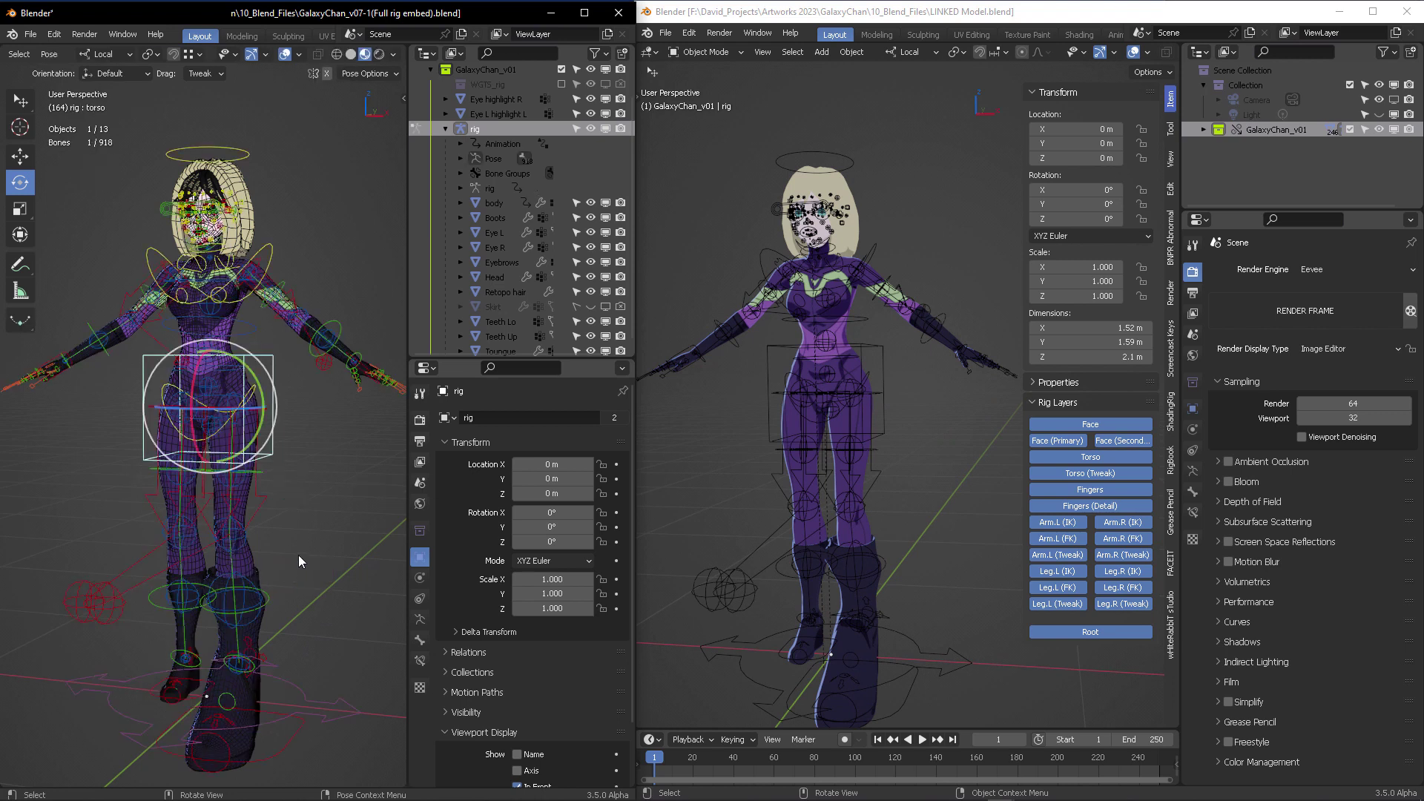
key("a")
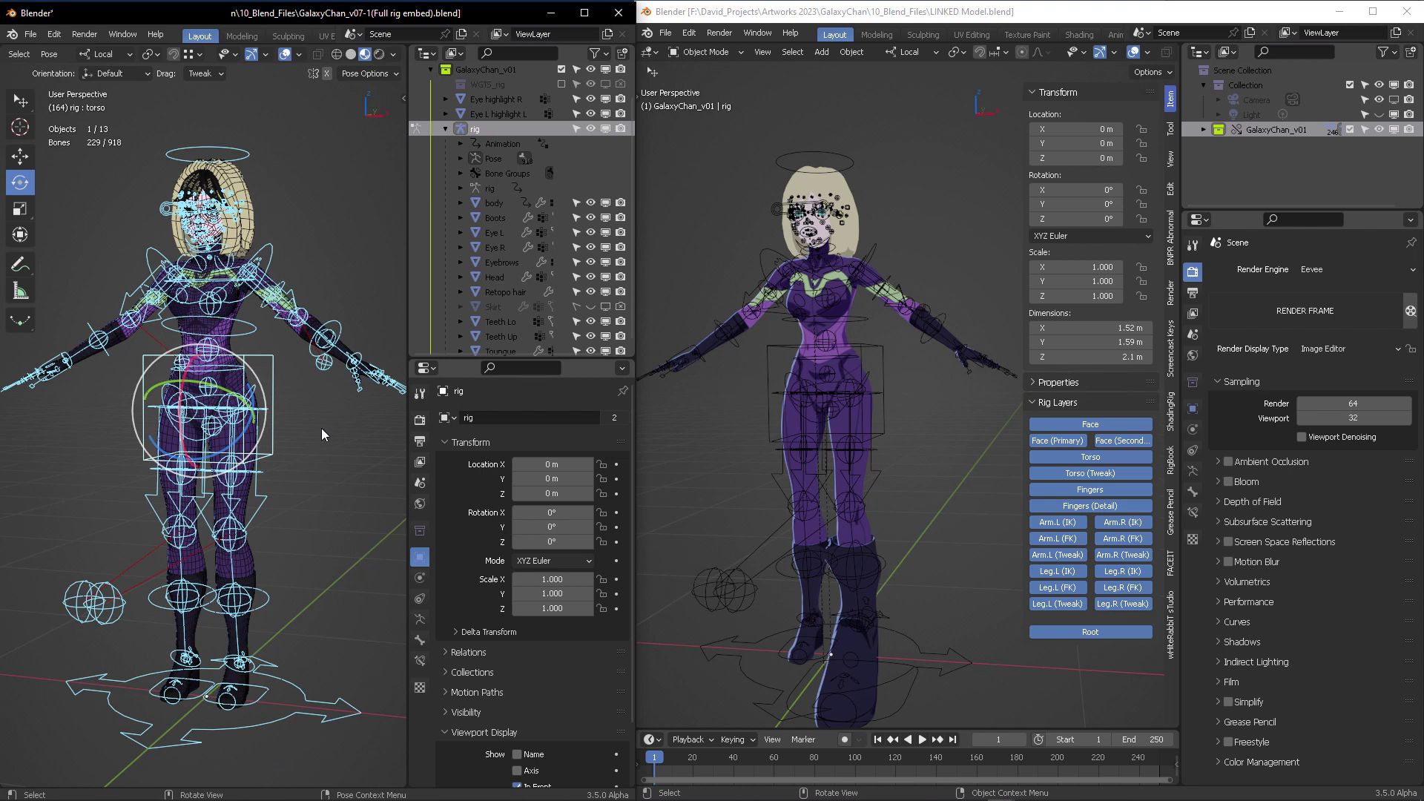
key("ctrl+Tab")
left_click(230, 448)
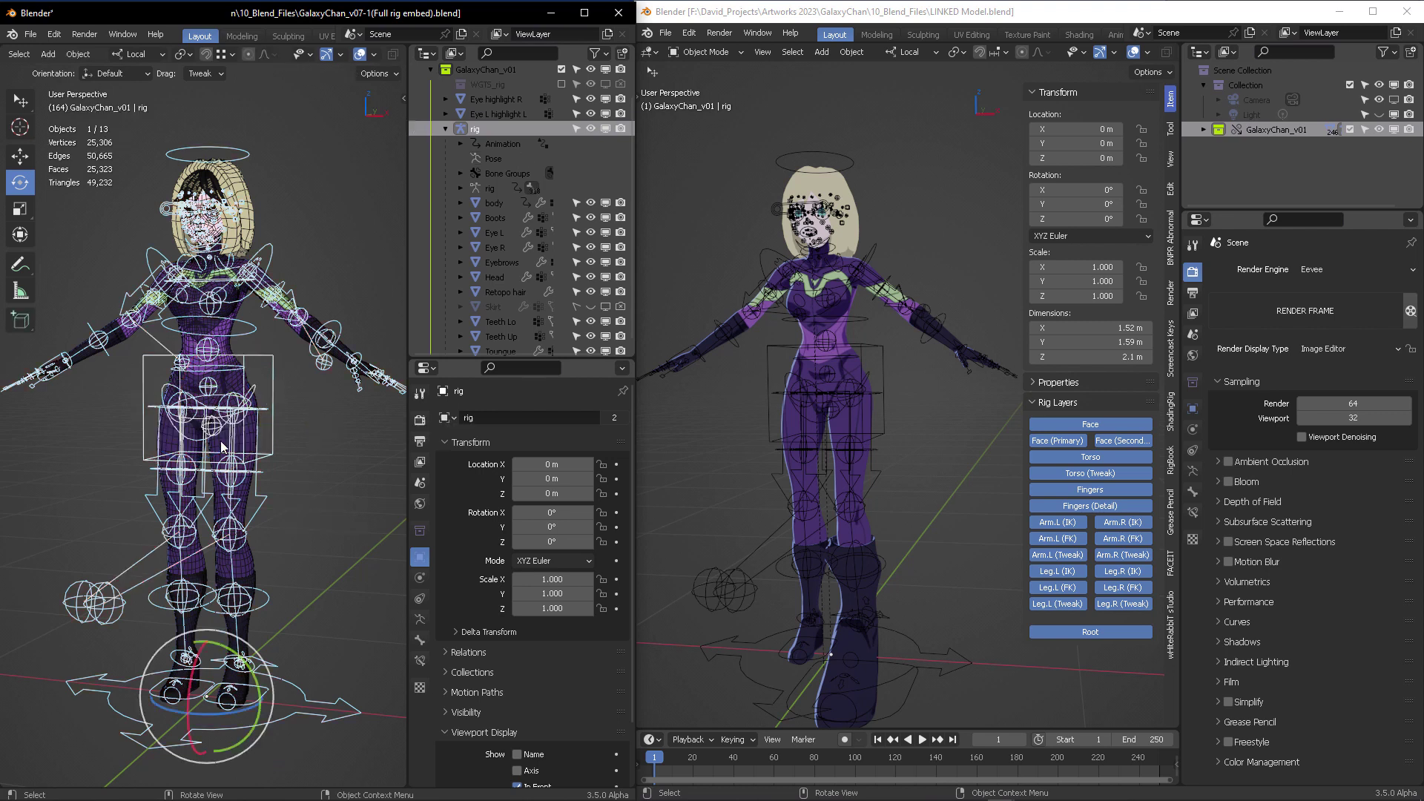
Unhide the Skirt and save the GalaxyChan_v07-1 source file
left_click(590, 306)
left_click(327, 247)
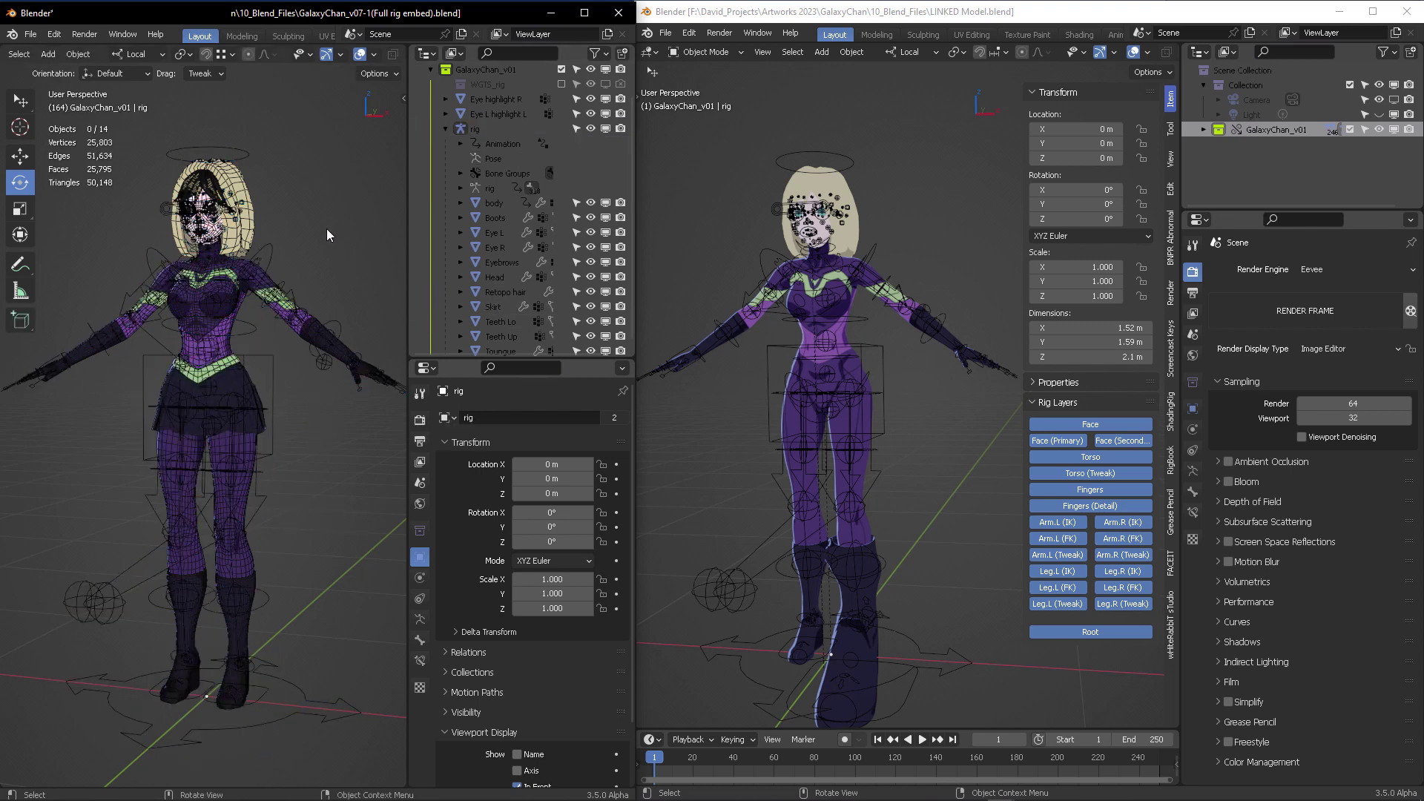
key("ctrl")
key("ctrl+s")
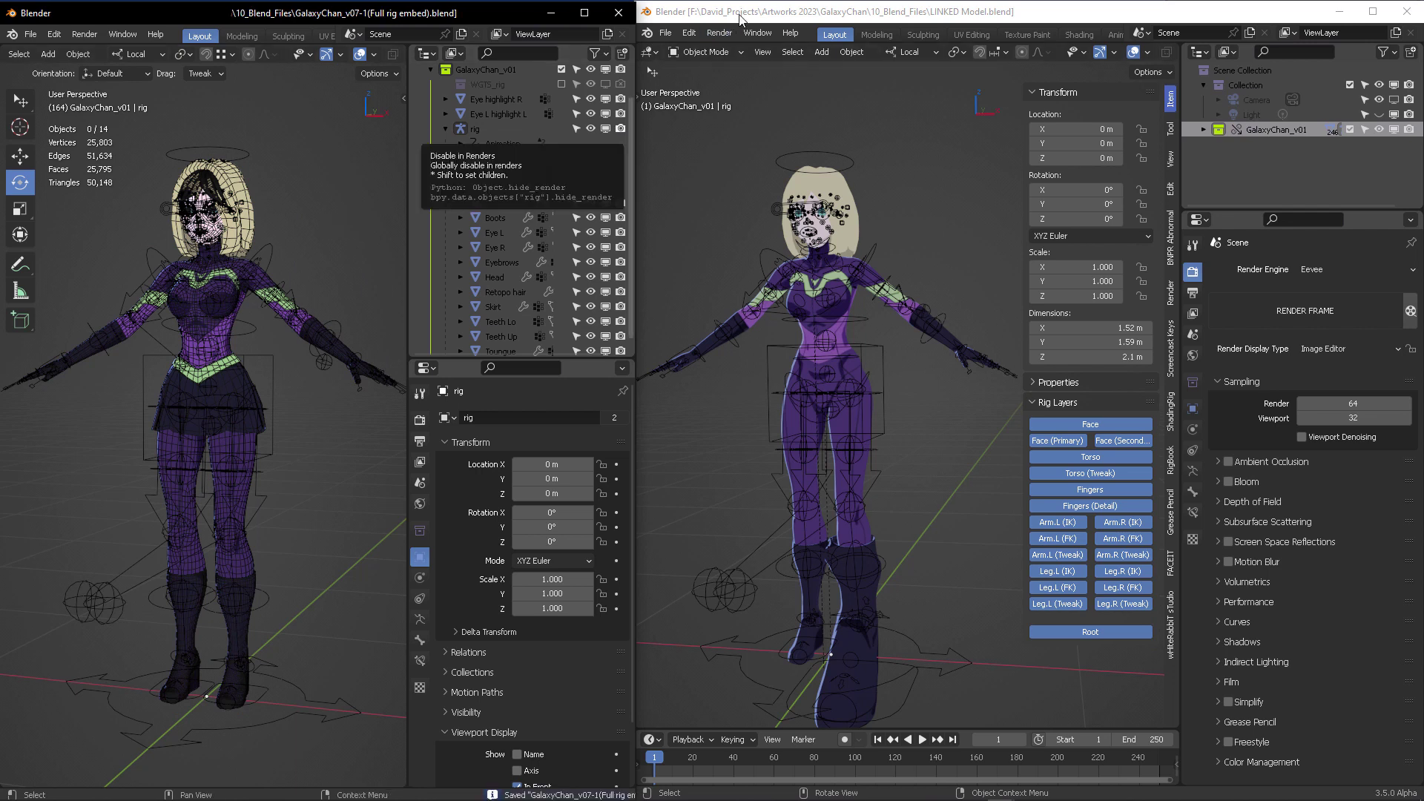
left_click(744, 15)
Put the linked rig in Pose Mode and lift the left foot IK control up and outward
left_click(908, 643)
key("ctrl+Tab")
left_click(912, 764)
left_click(897, 682)
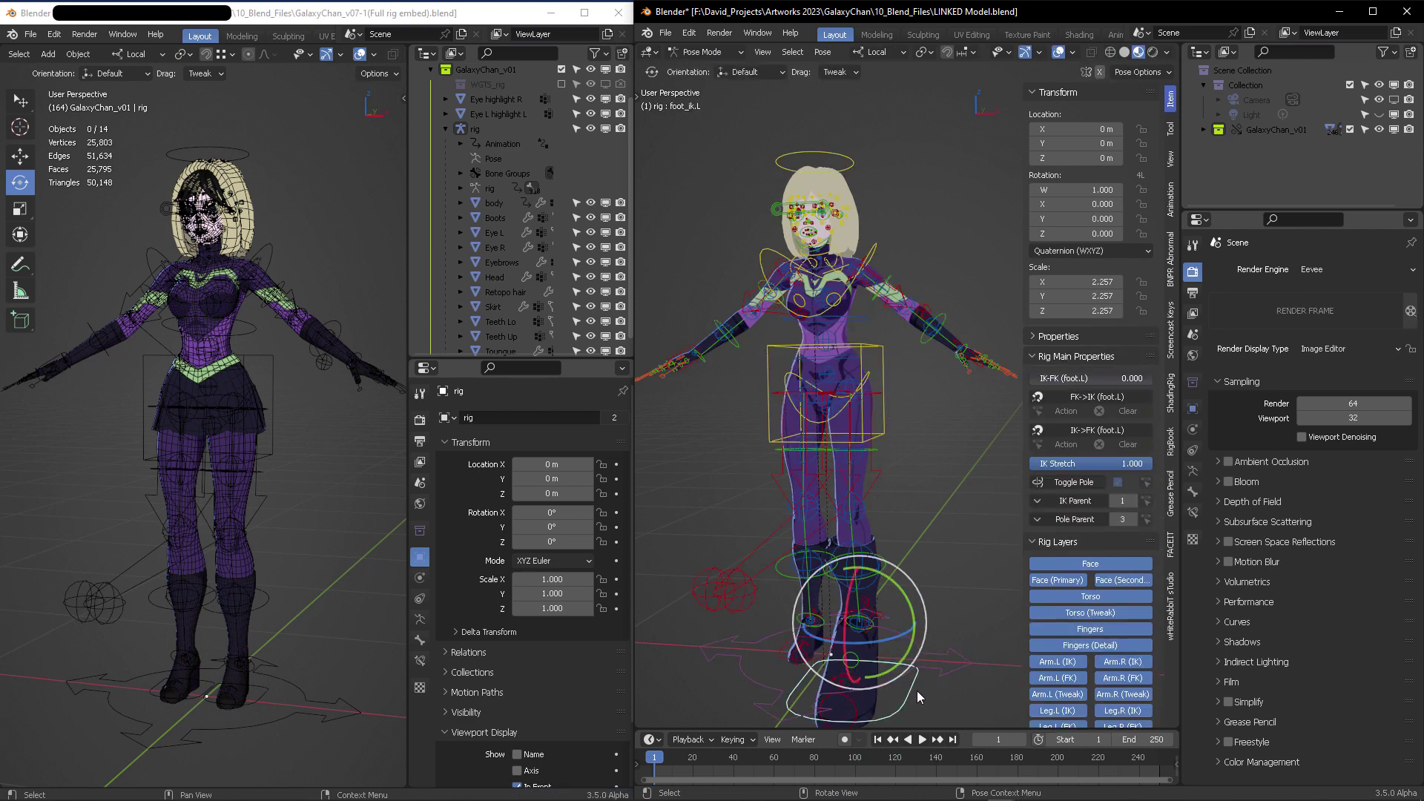
left_click_drag(905, 705, 924, 524)
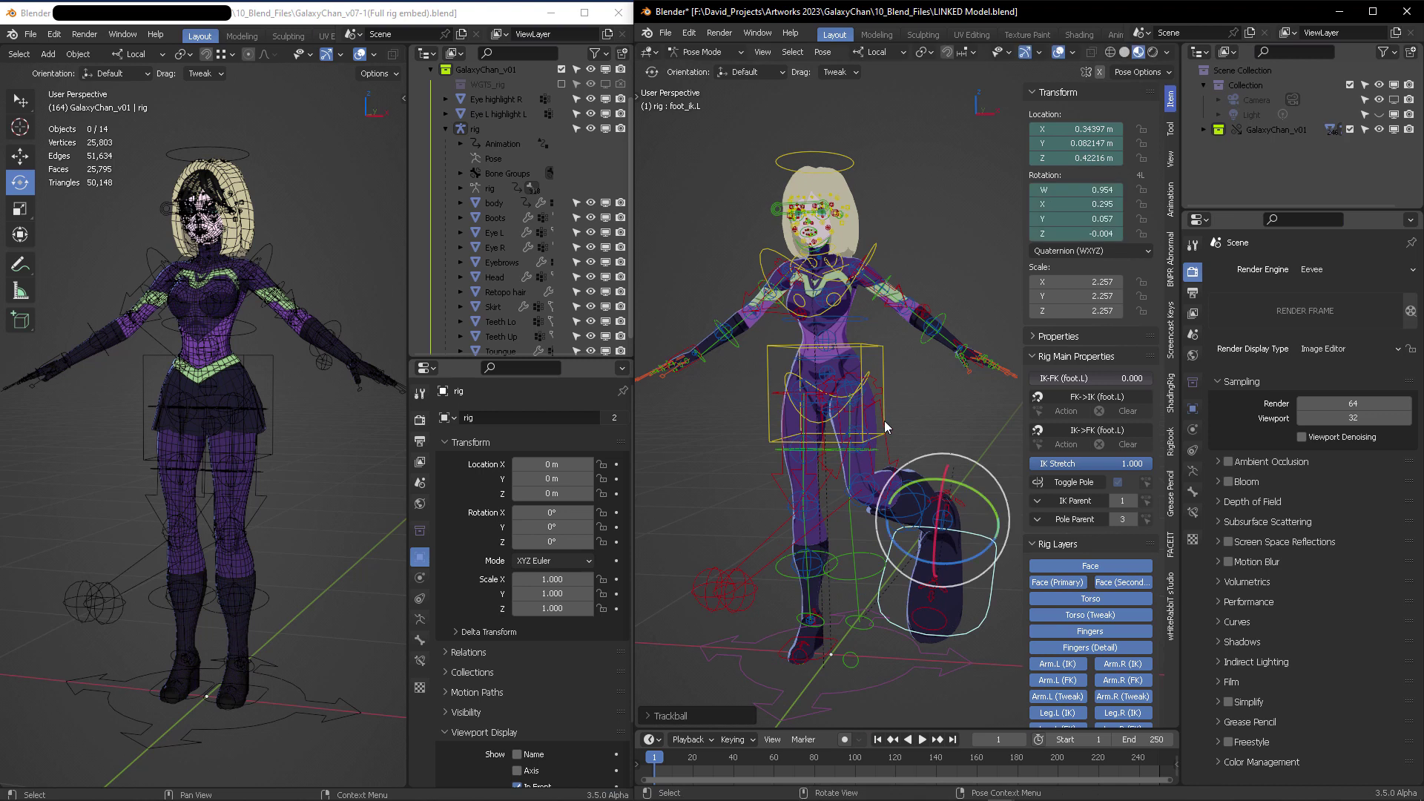
Raise and rotate the left hand IK control above the head, previewing without overlays
left_click(973, 365)
left_click_drag(973, 341, 933, 191)
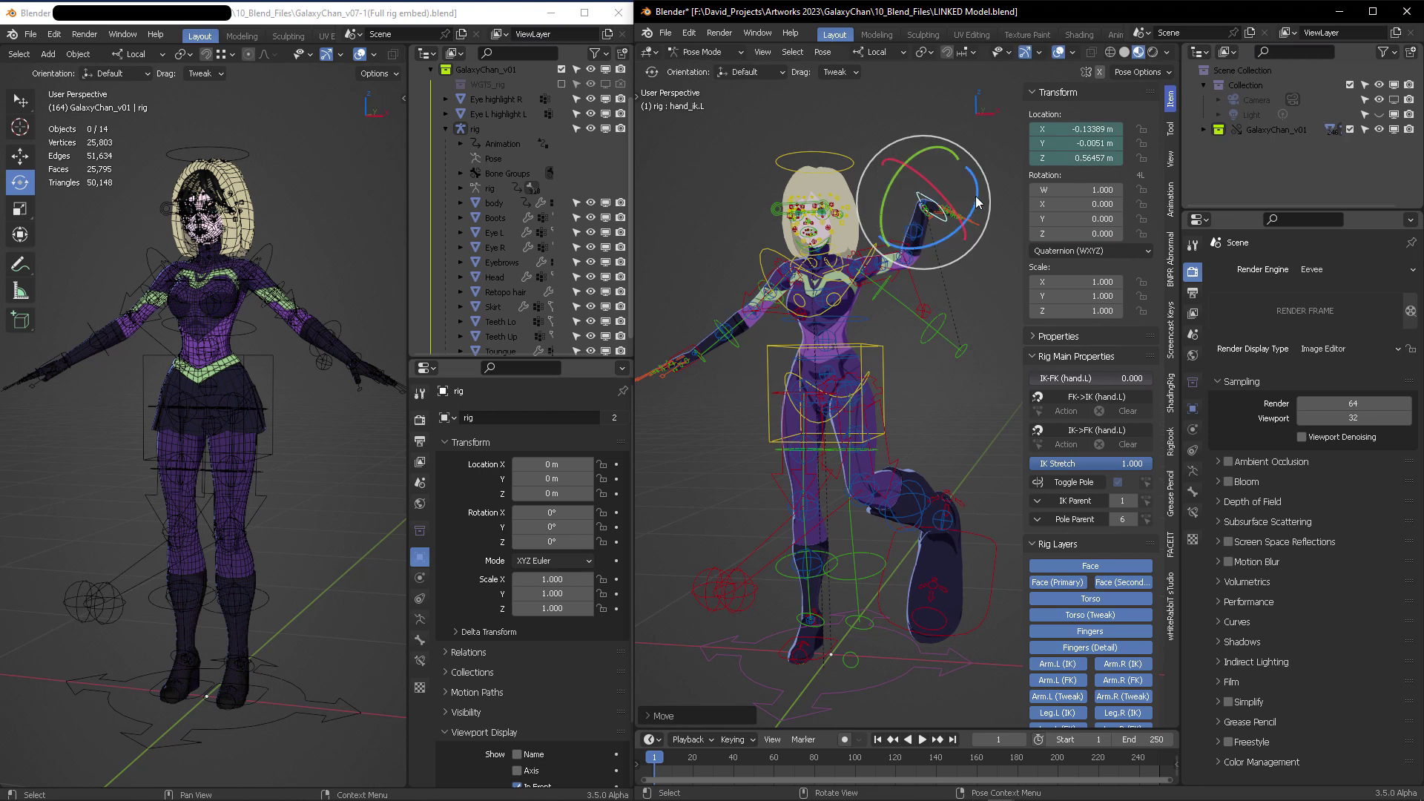
key("r")
key("r")
left_click(933, 186)
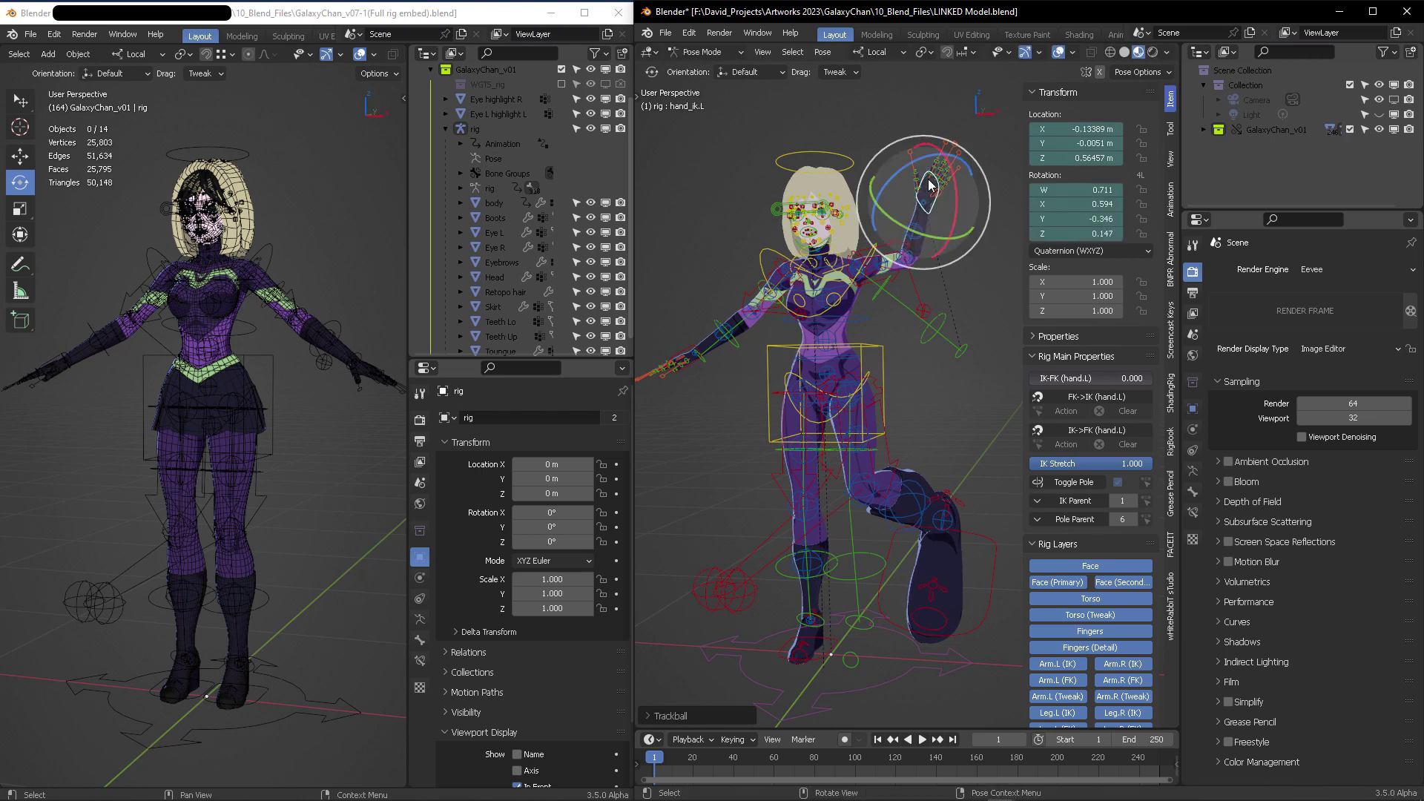
left_click(1056, 52)
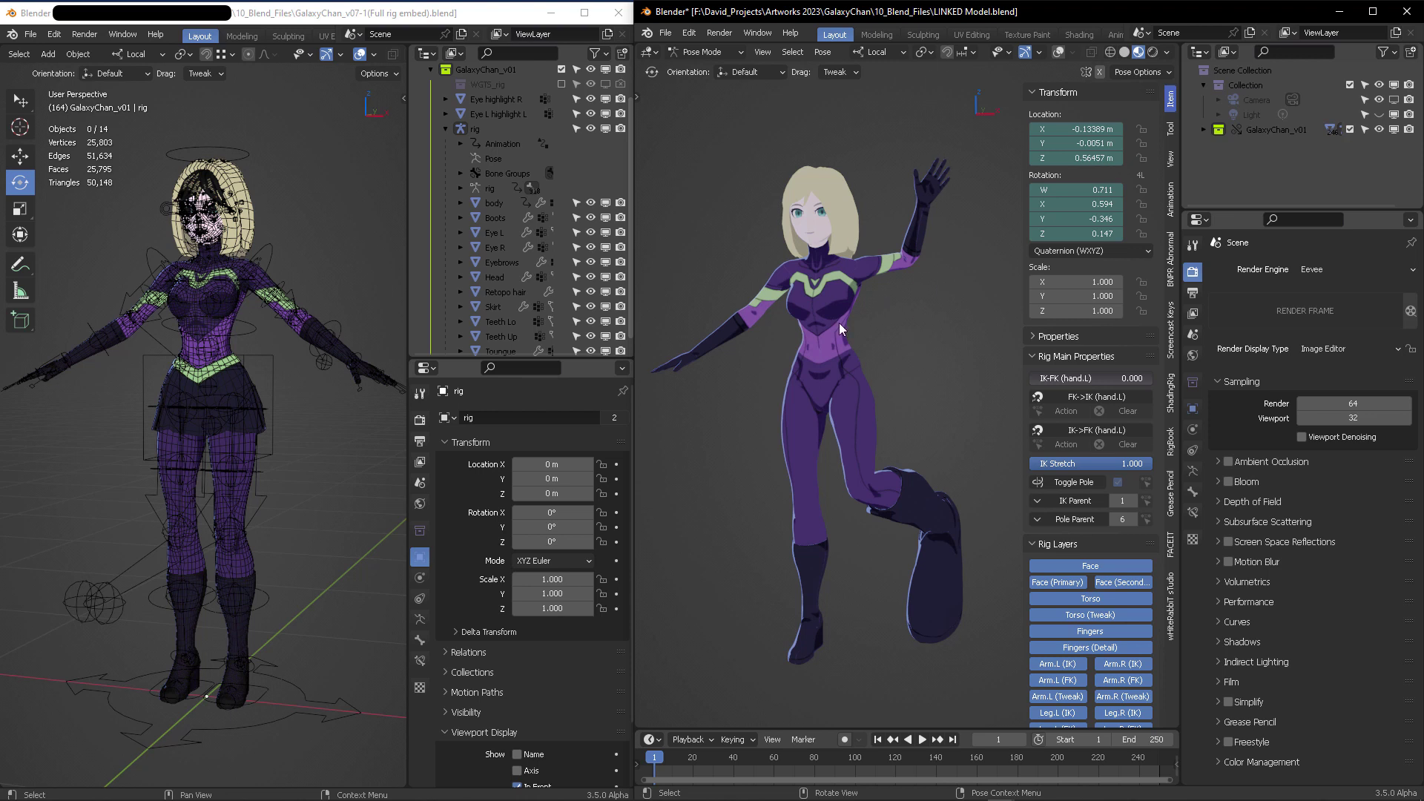
left_click(1057, 52)
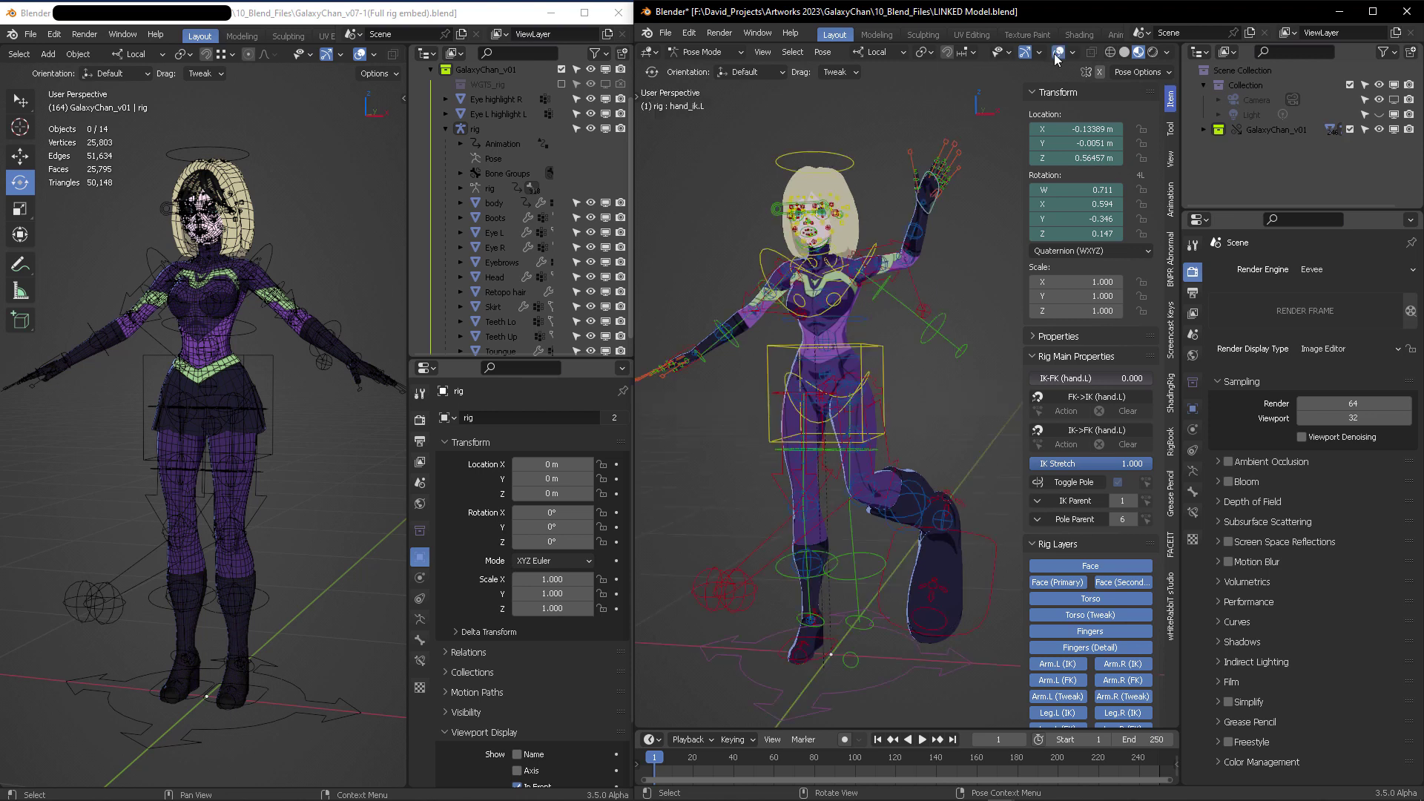
Tilt the torso control, check the pose without overlays, and save LINKED Model.blend
left_click(884, 630)
key("r")
key("r")
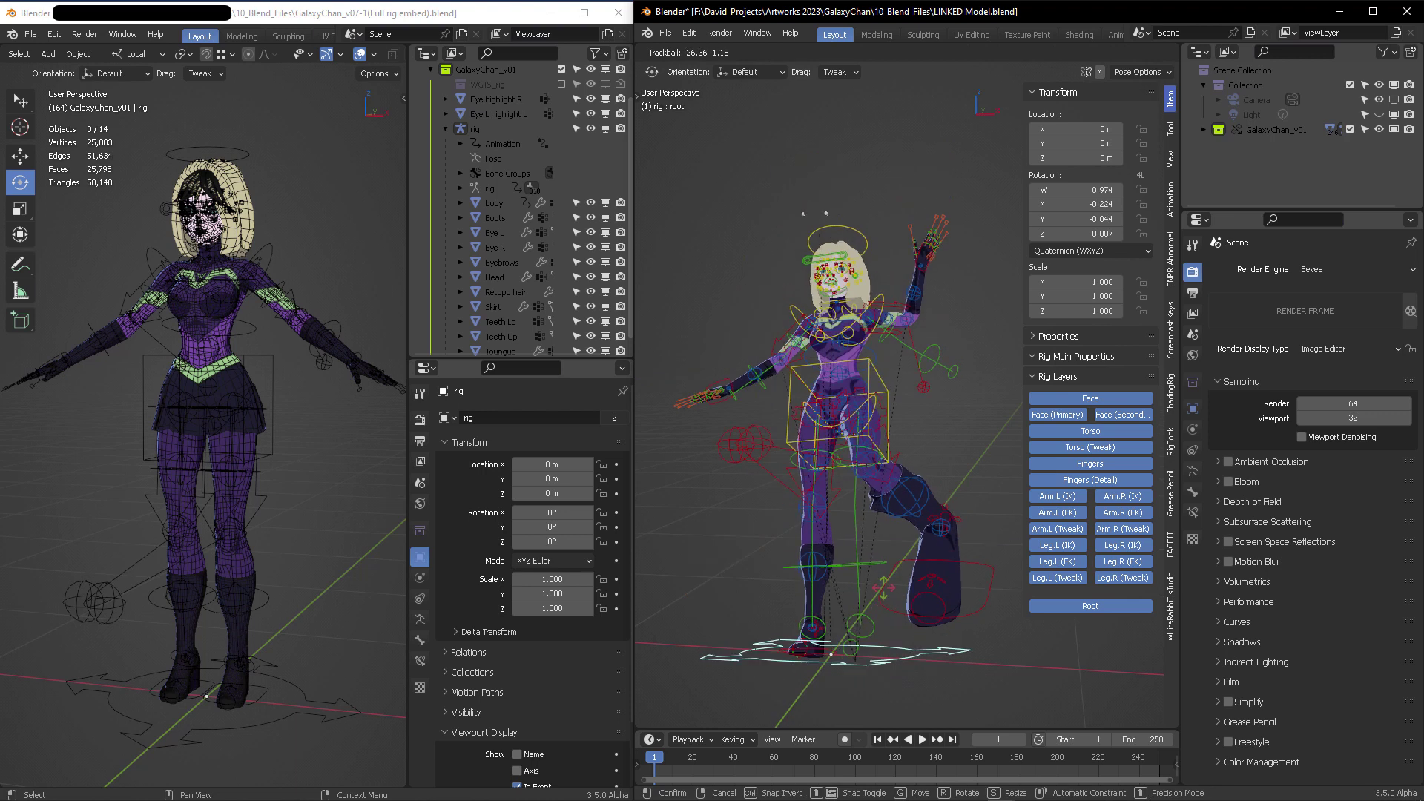
key("Escape")
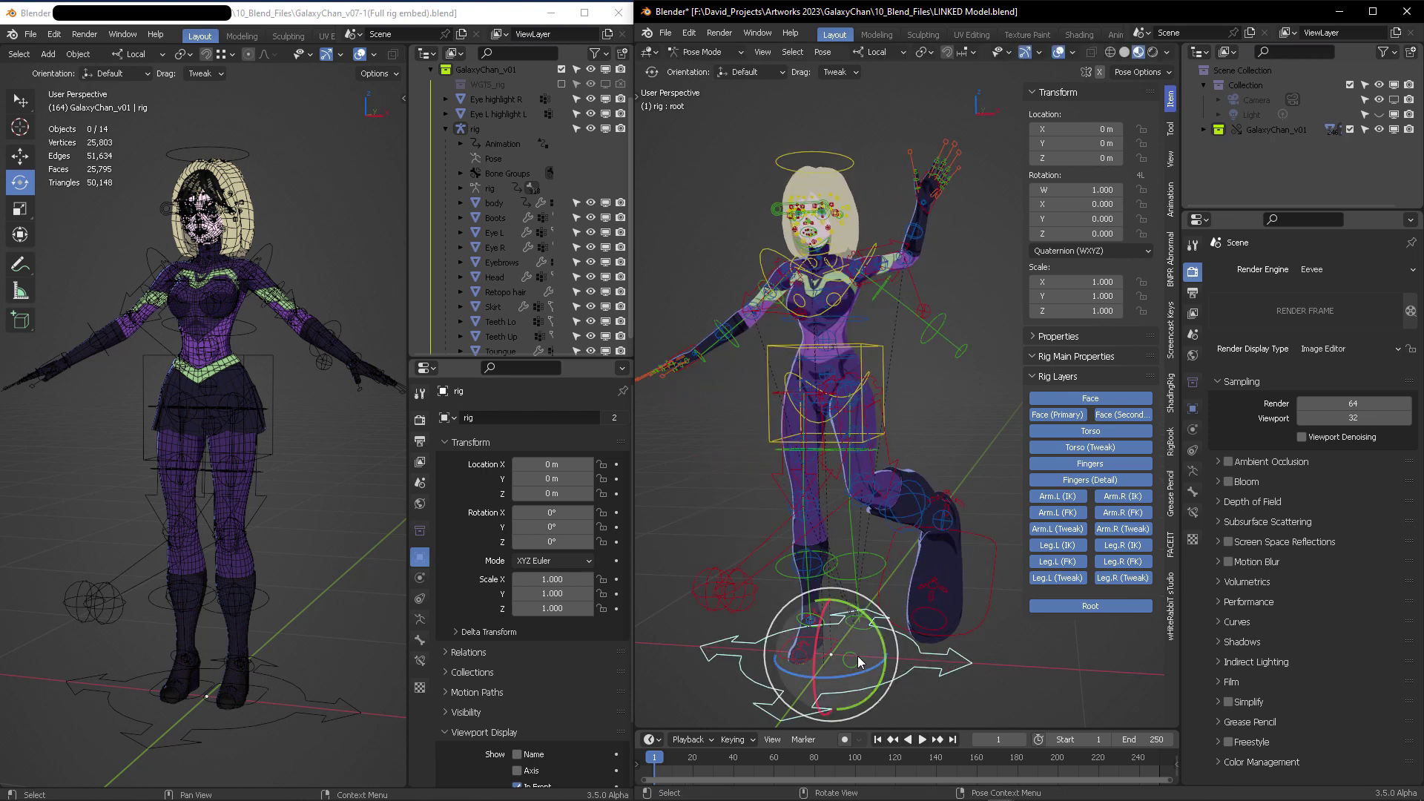
left_click(876, 349)
key("r")
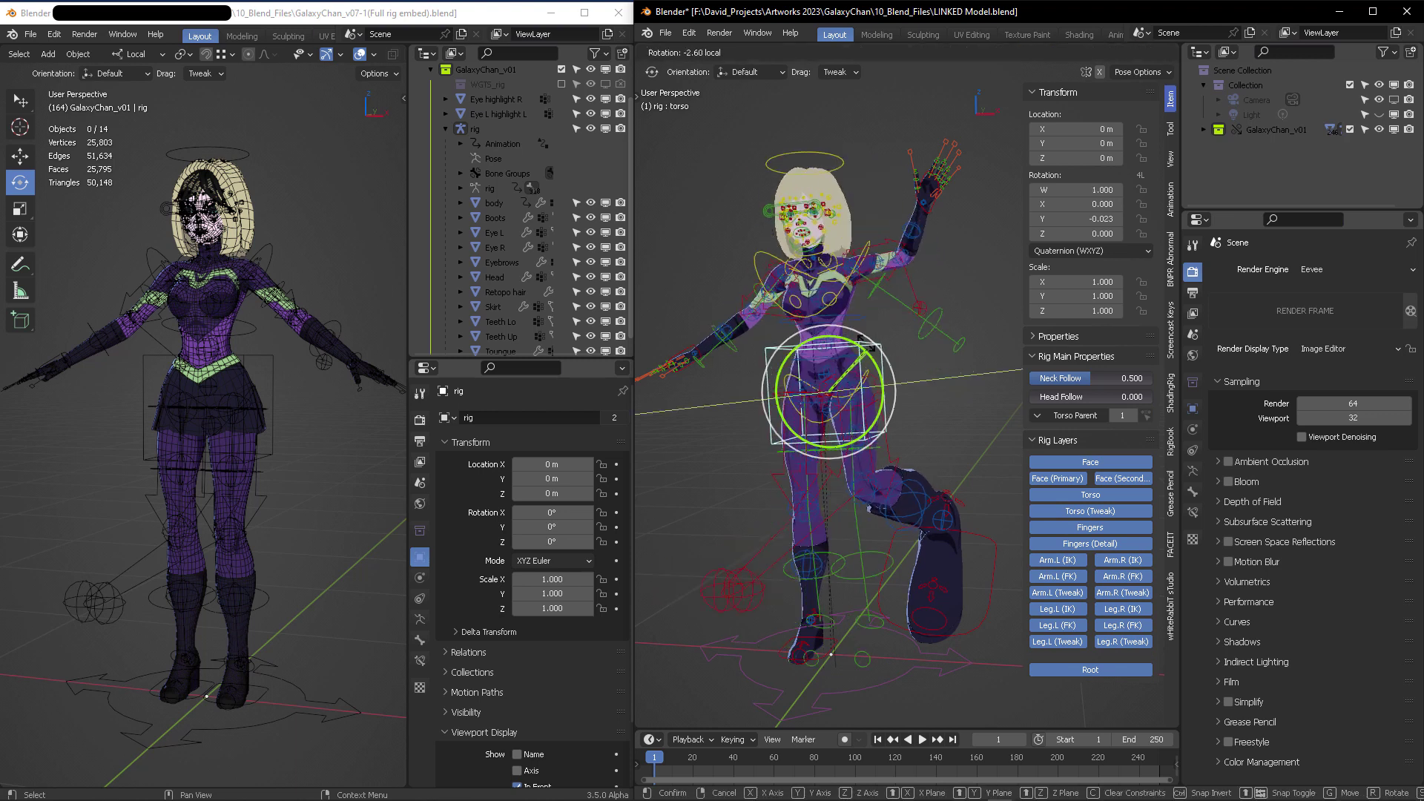
left_click(937, 257)
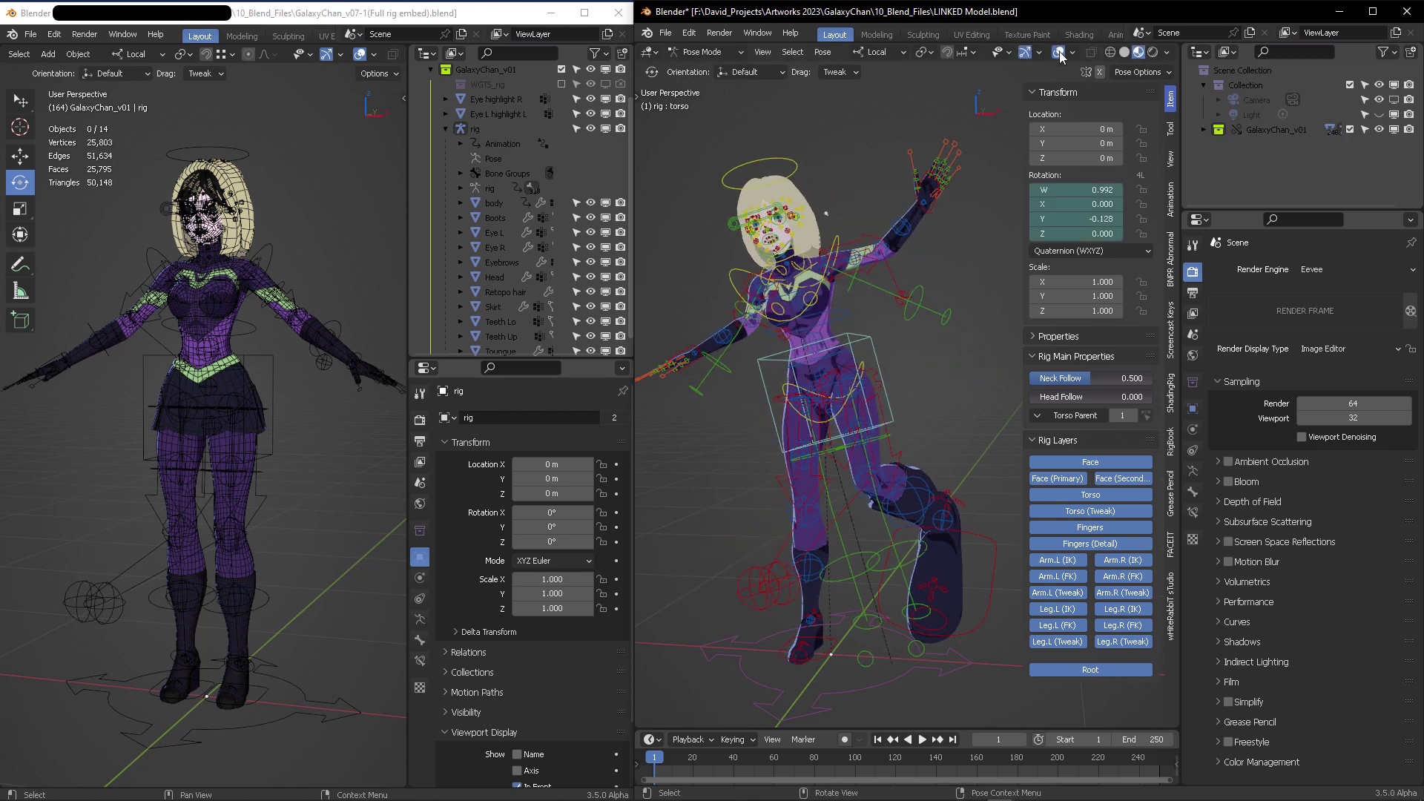
left_click(1059, 52)
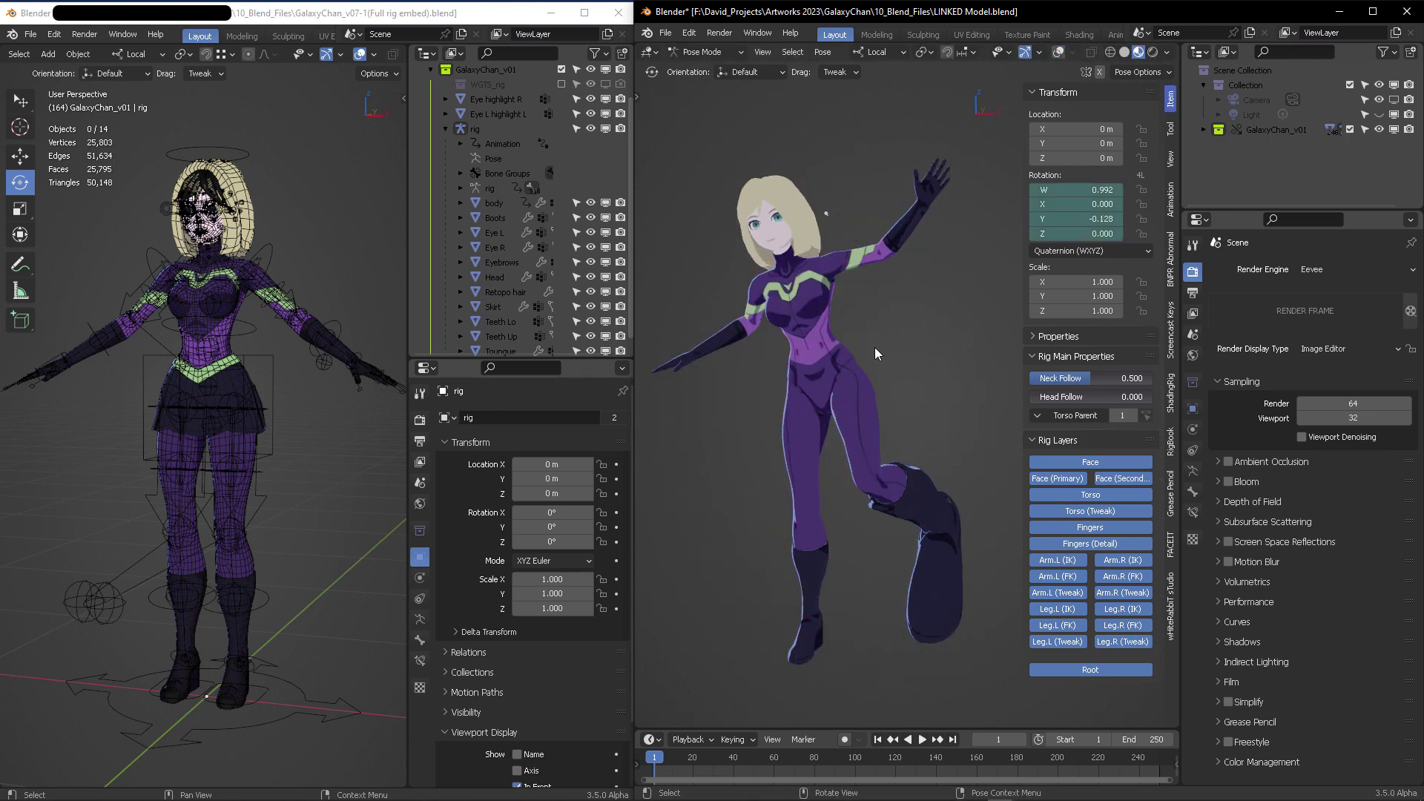
left_click(1058, 52)
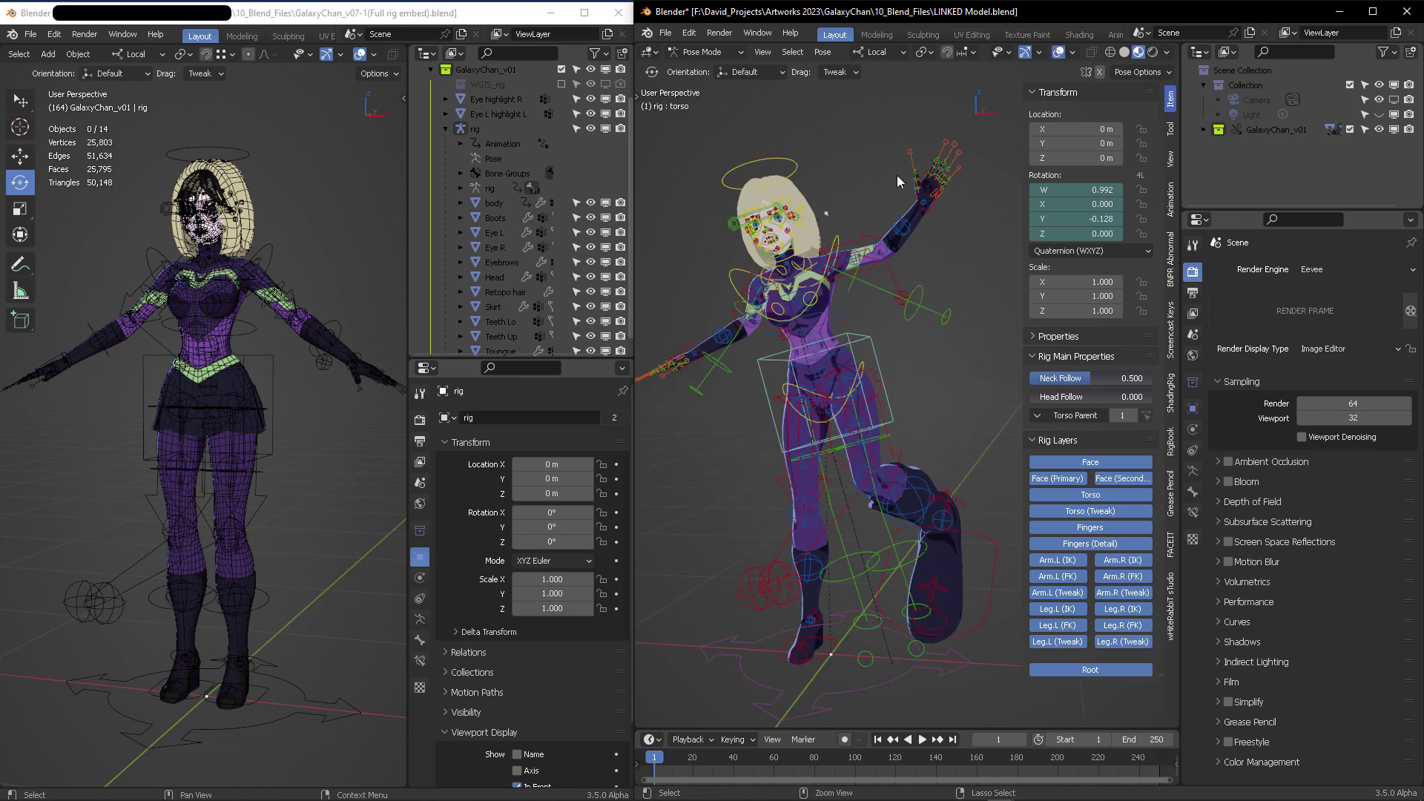
key("ctrl+s")
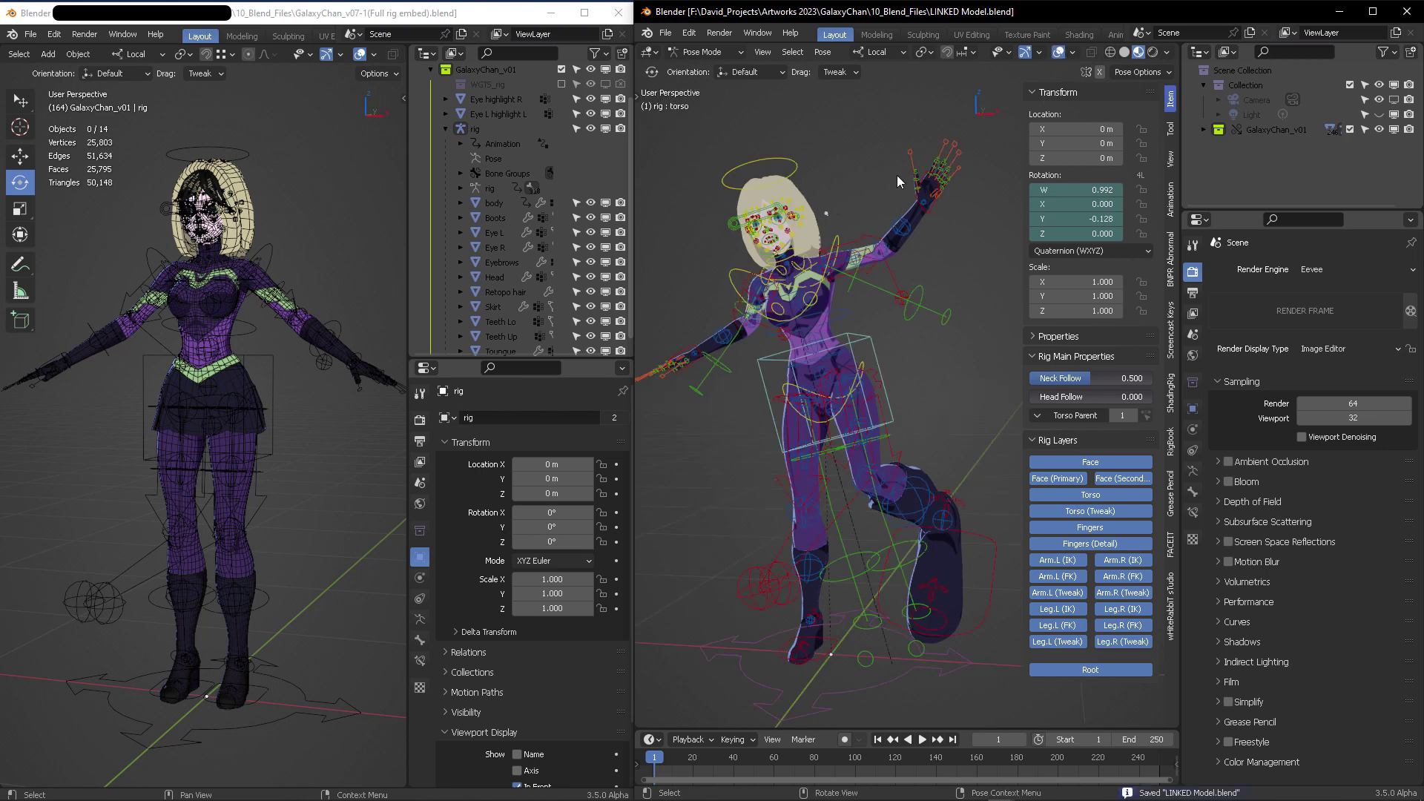
Start a new blank General scene
left_click(665, 32)
mouse_move(675, 51)
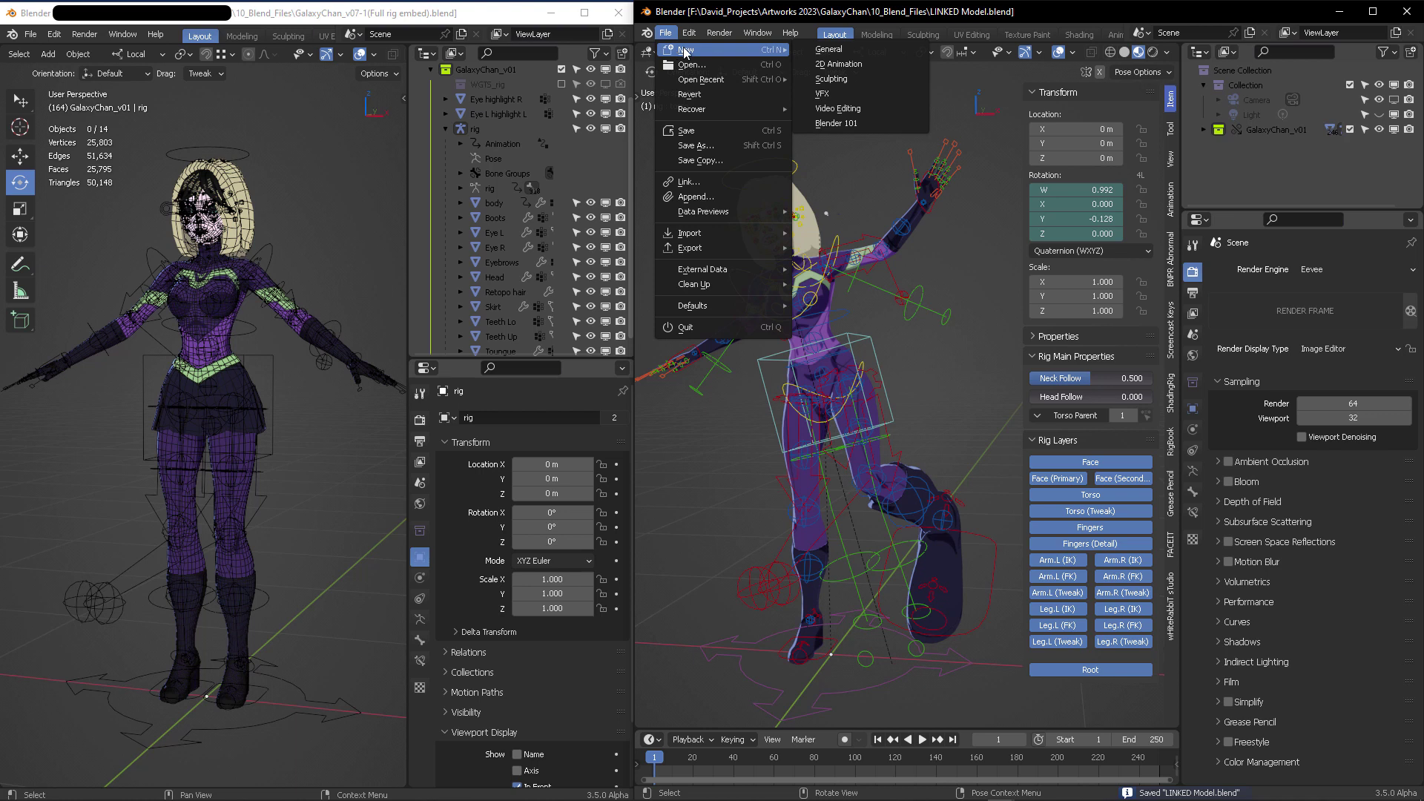
left_click(828, 49)
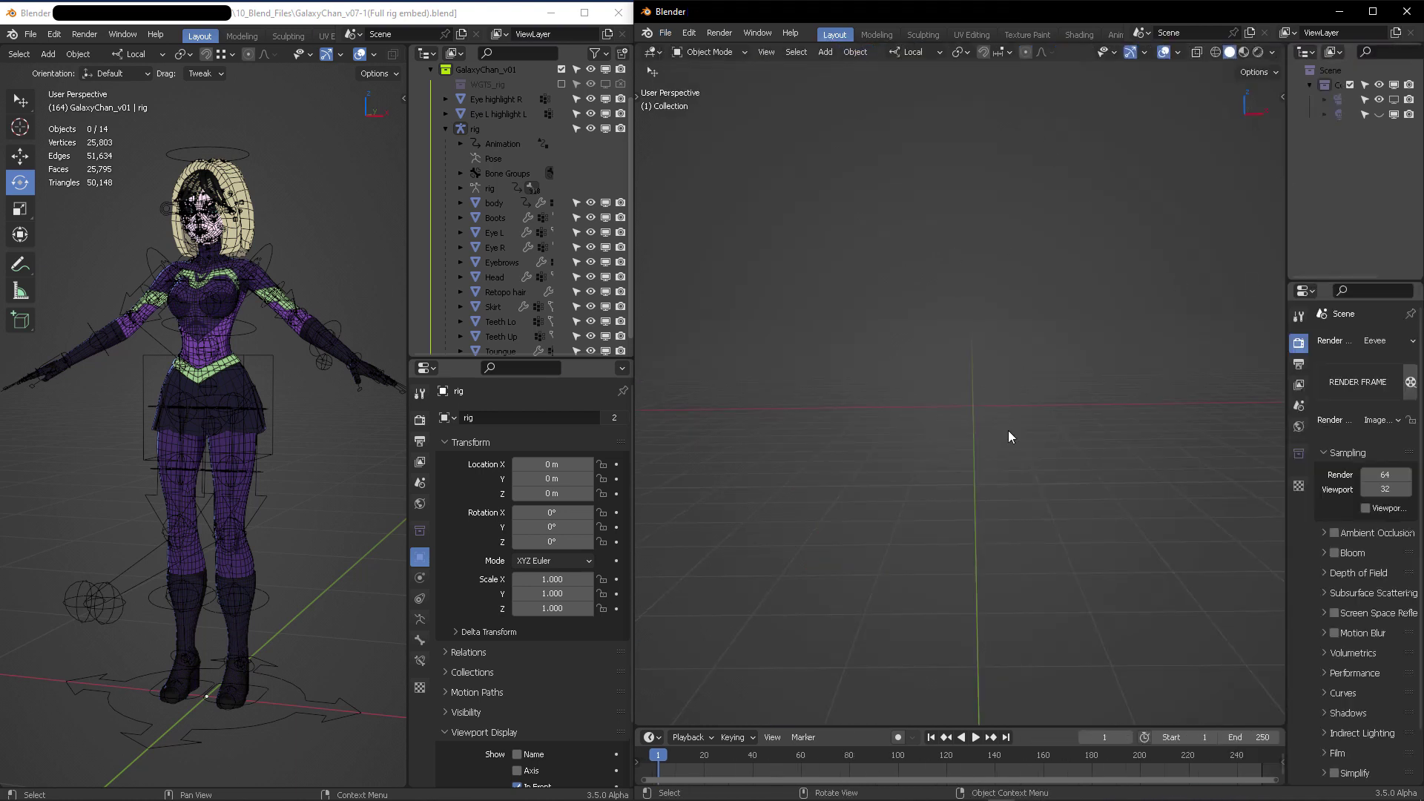
Reopen LINKED Model.blend from the recent files list
left_click(667, 35)
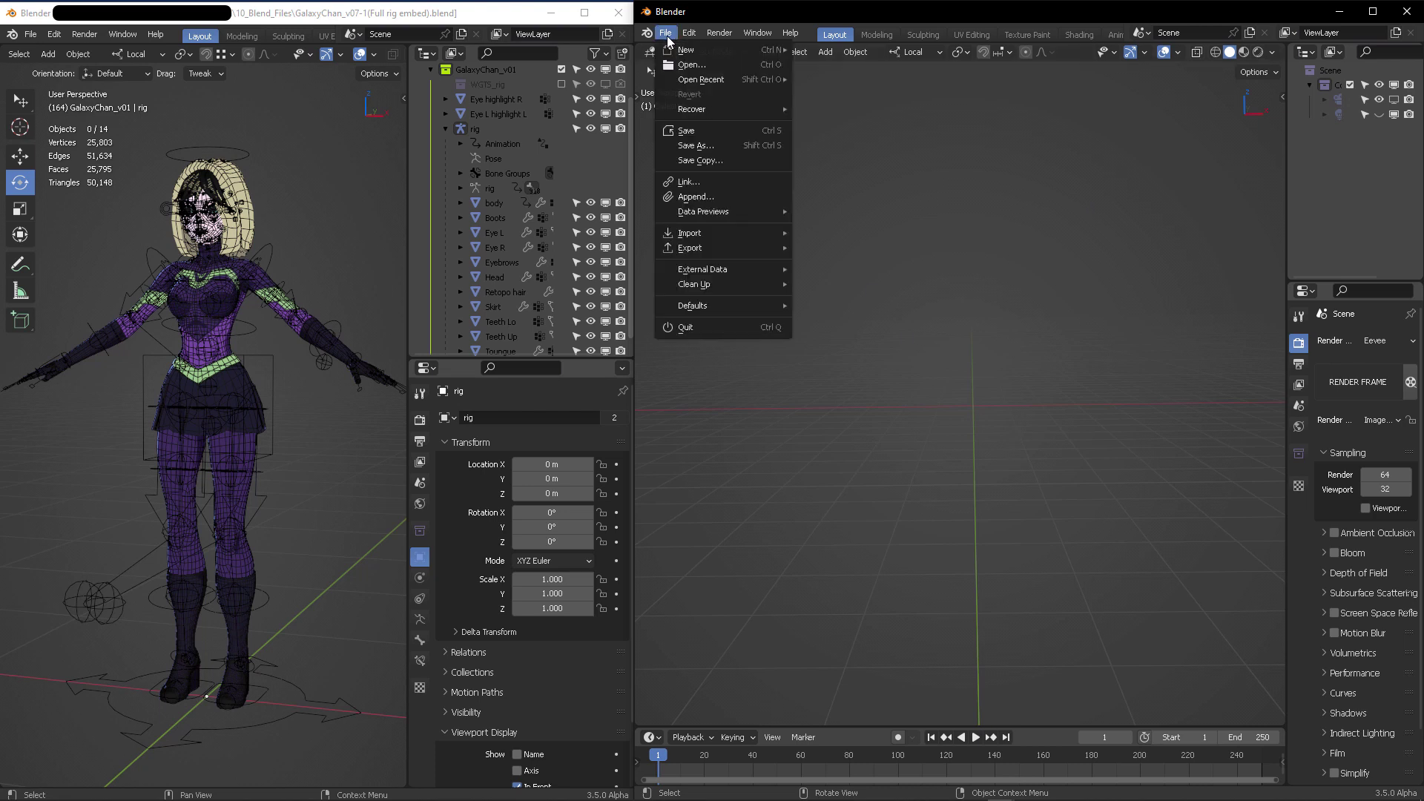
mouse_move(690, 81)
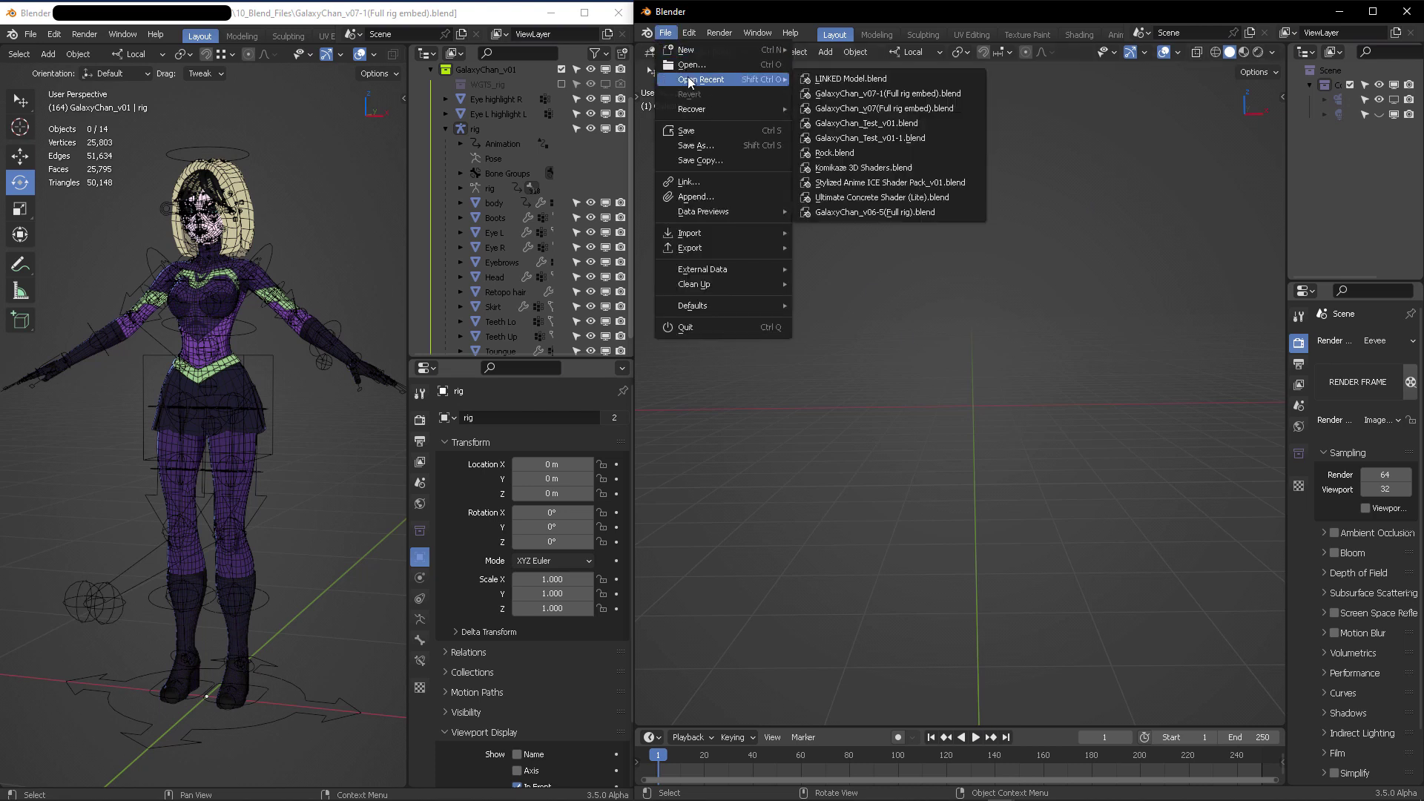
left_click(852, 78)
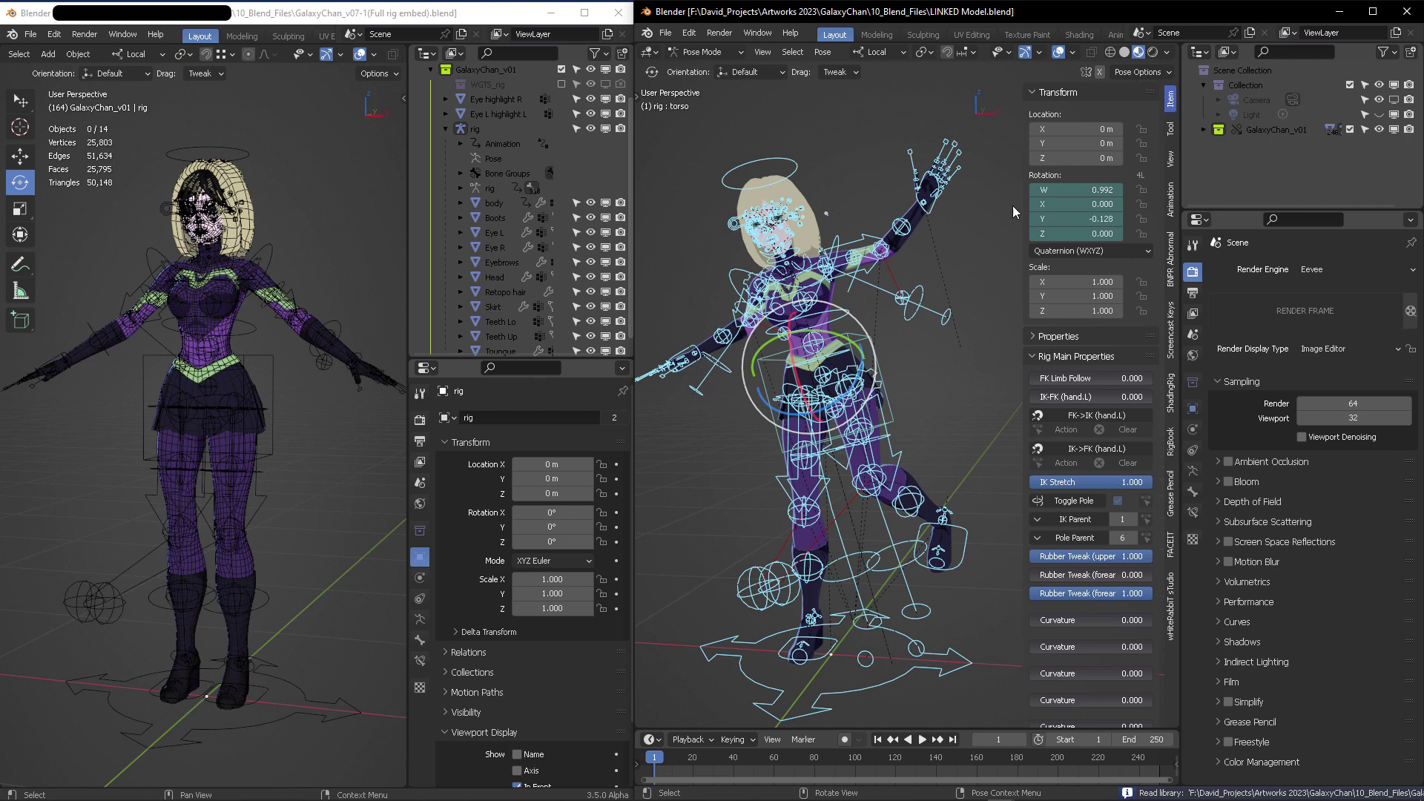
Hide the sidebar and overlays and deselect the torso bone to show the posed, skirted character
key("n")
left_click(1059, 53)
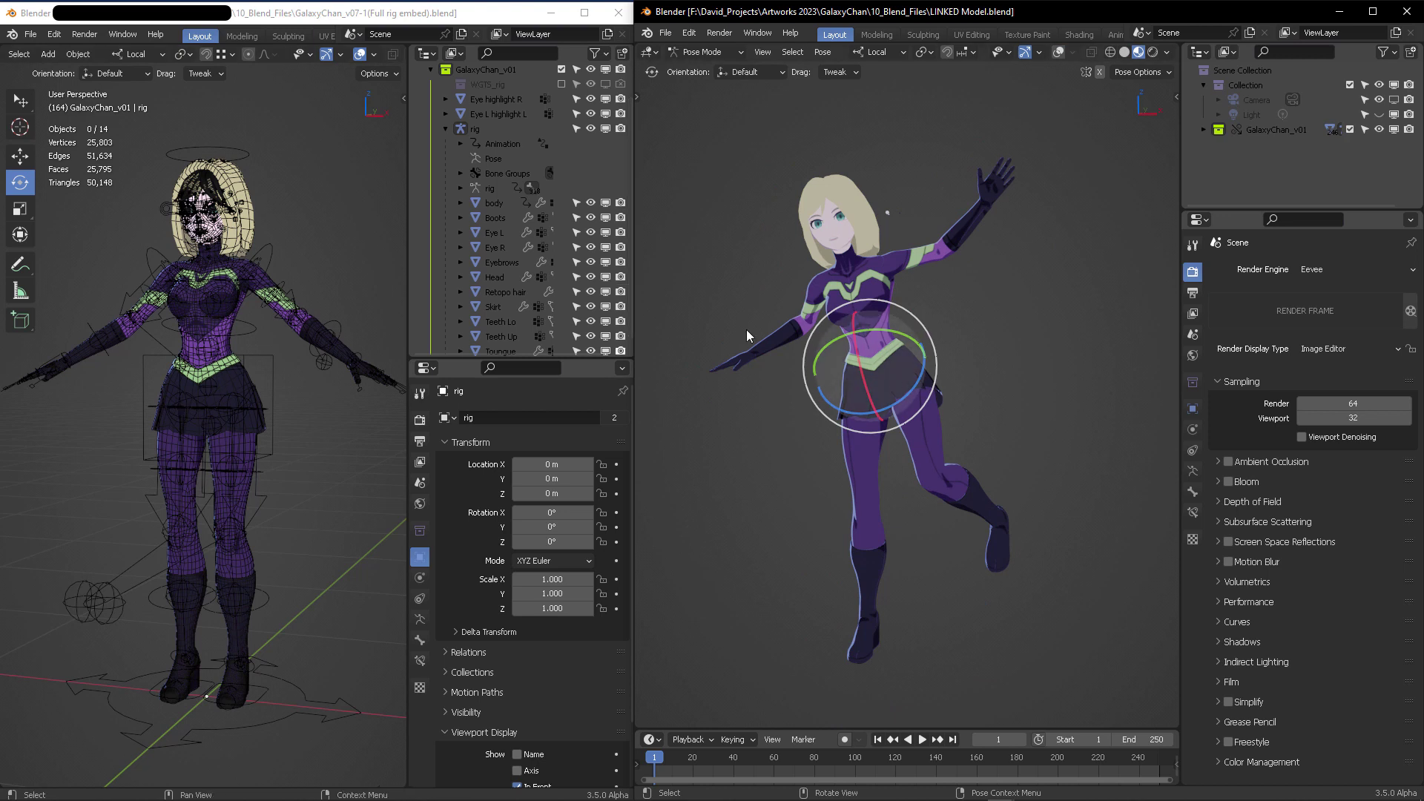
left_click(714, 237)
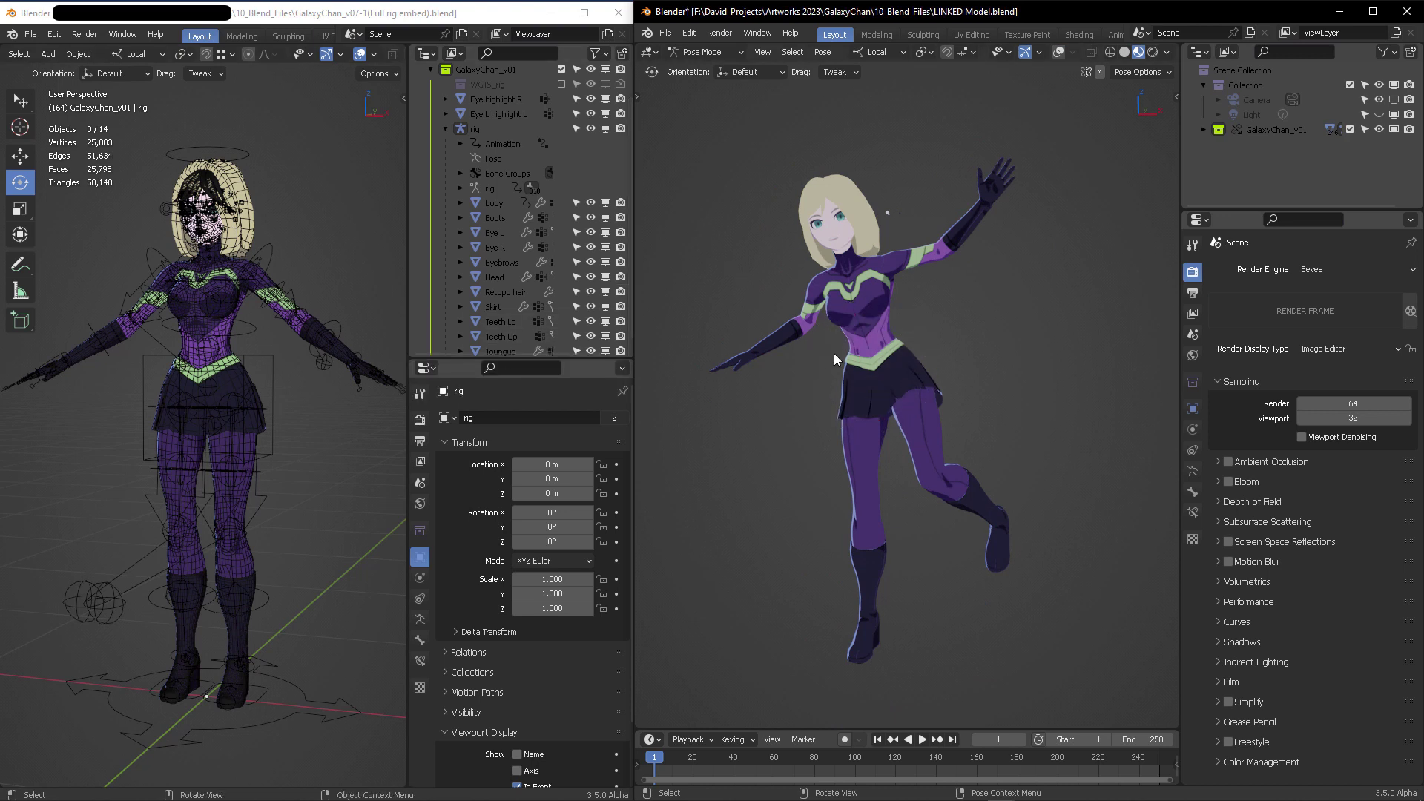